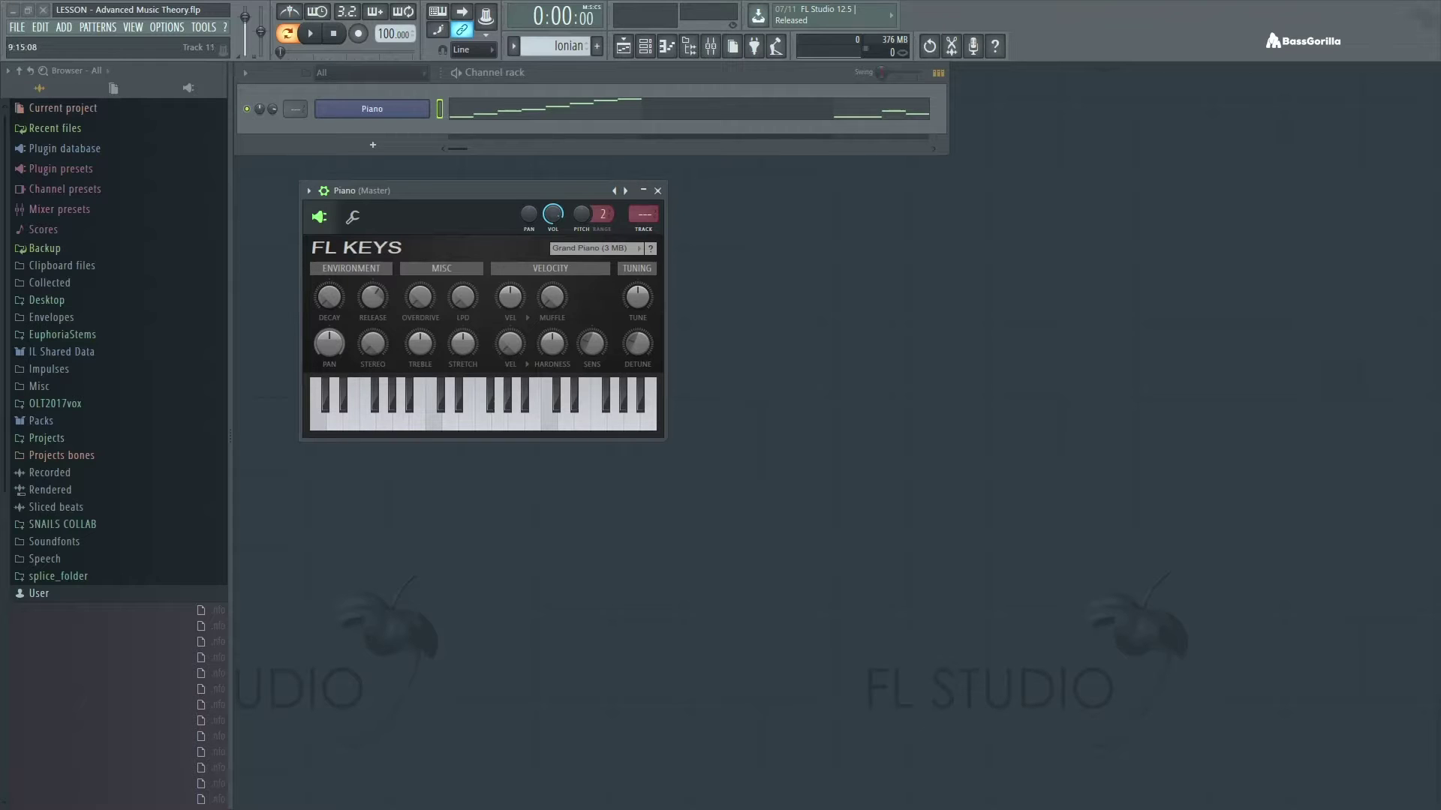
Step: Play six rising scale notes on the FL Keys keyboard
click(450, 420)
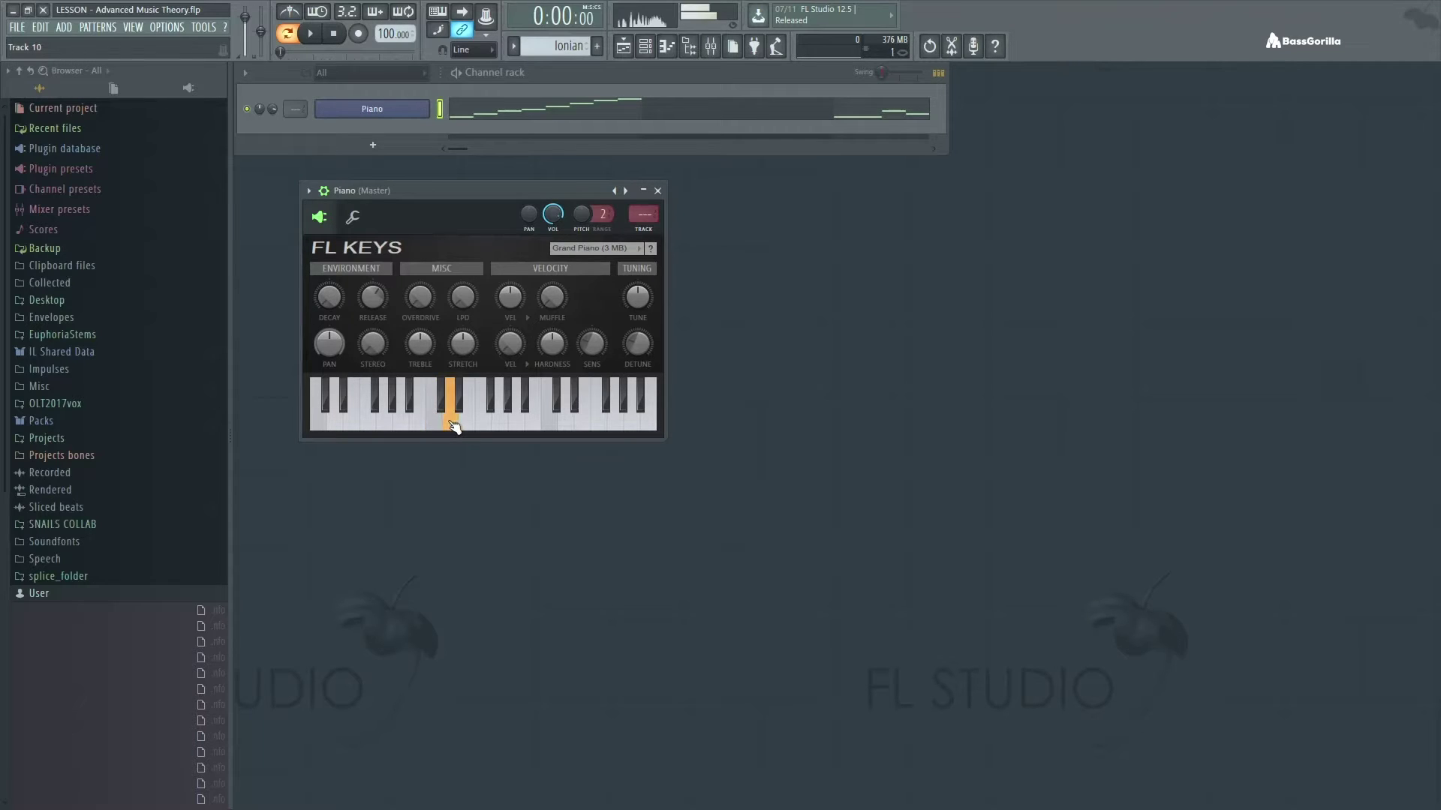
click(472, 426)
click(484, 420)
click(499, 417)
click(533, 424)
click(552, 423)
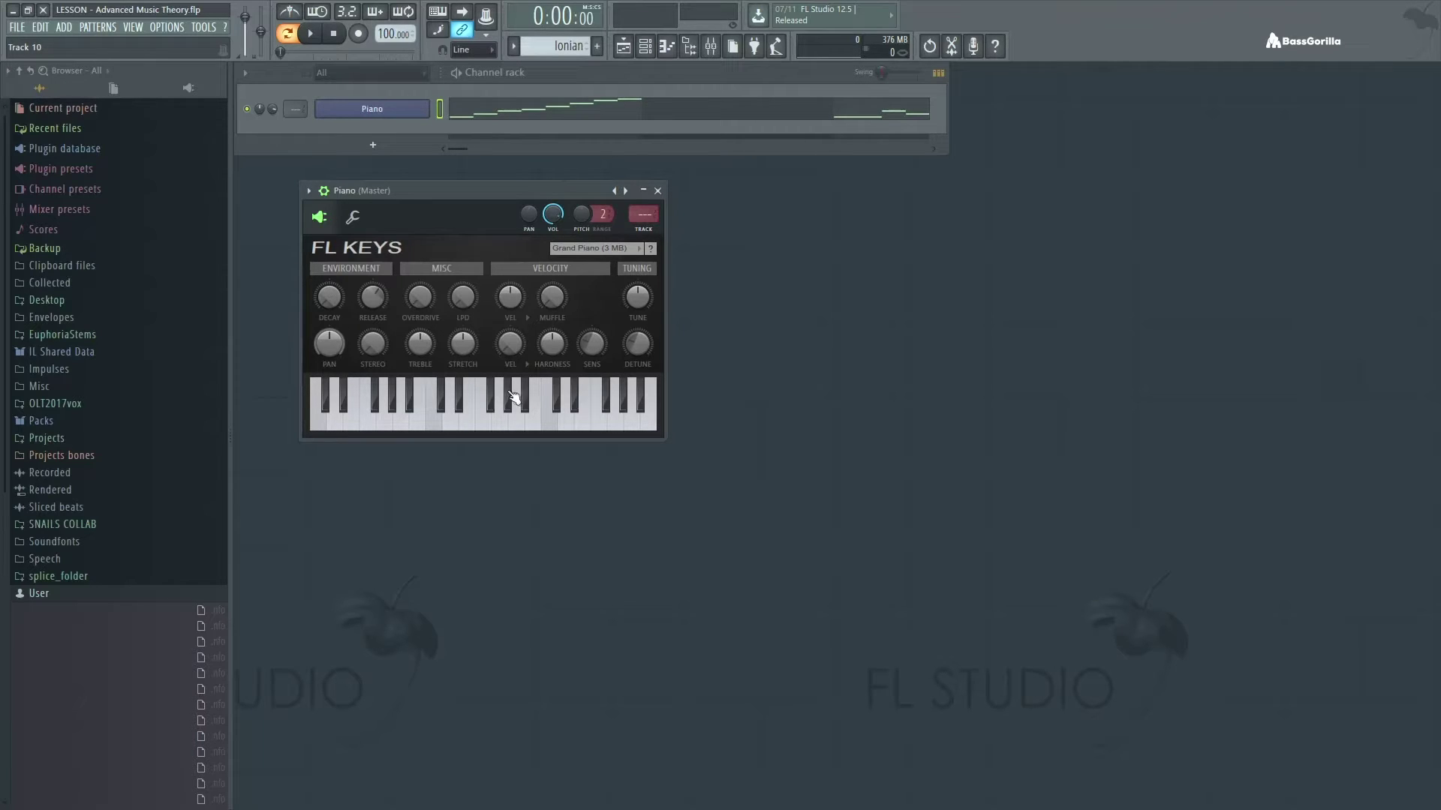
Step: Play three more keyboard notes, then move the FL Keys window down and right
click(477, 425)
click(517, 424)
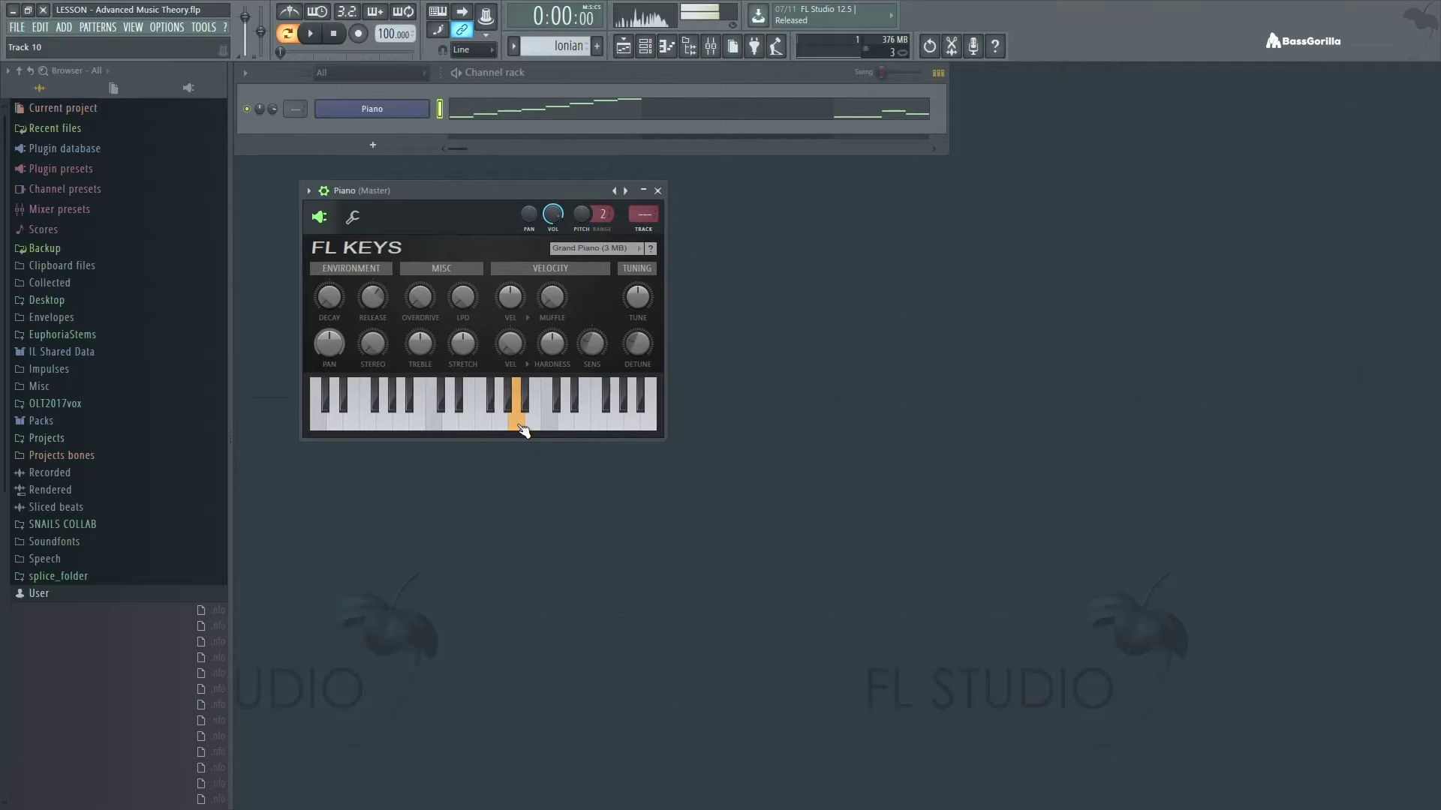
click(570, 426)
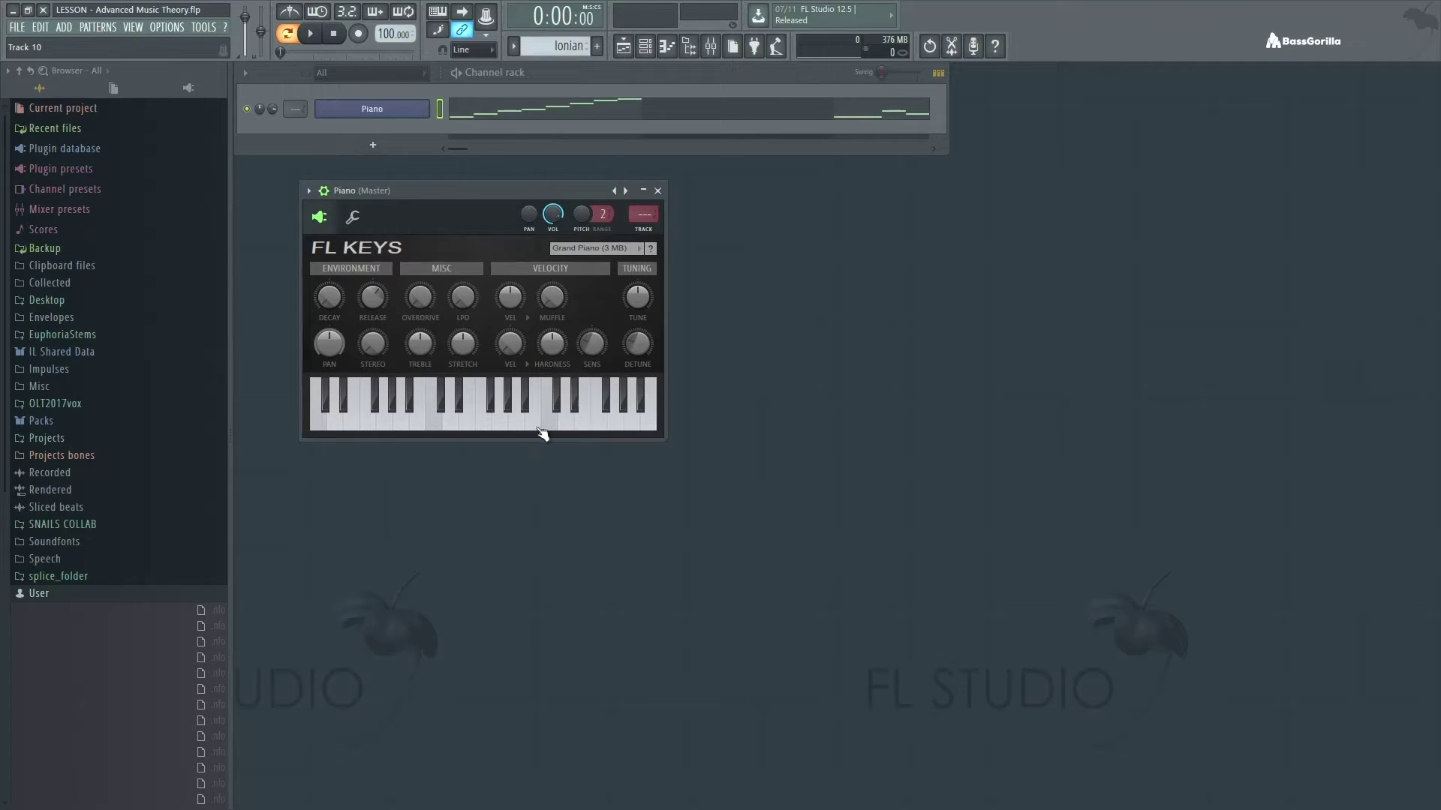
drag(453, 189, 570, 235)
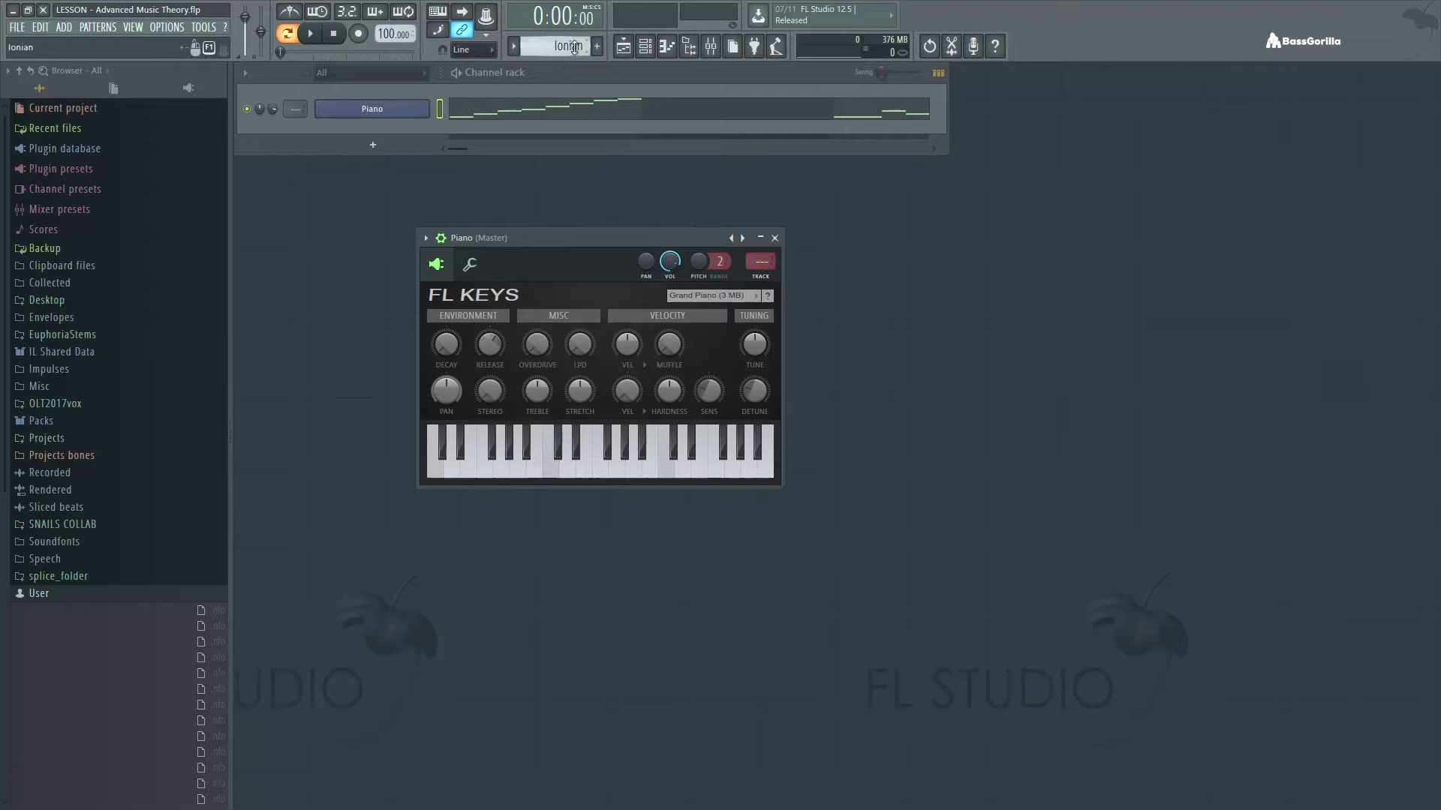
Step: Switch to the Blank pattern and open the Piano channel's empty piano roll
scroll(575, 48, down, 1)
scroll(559, 46, up, 2)
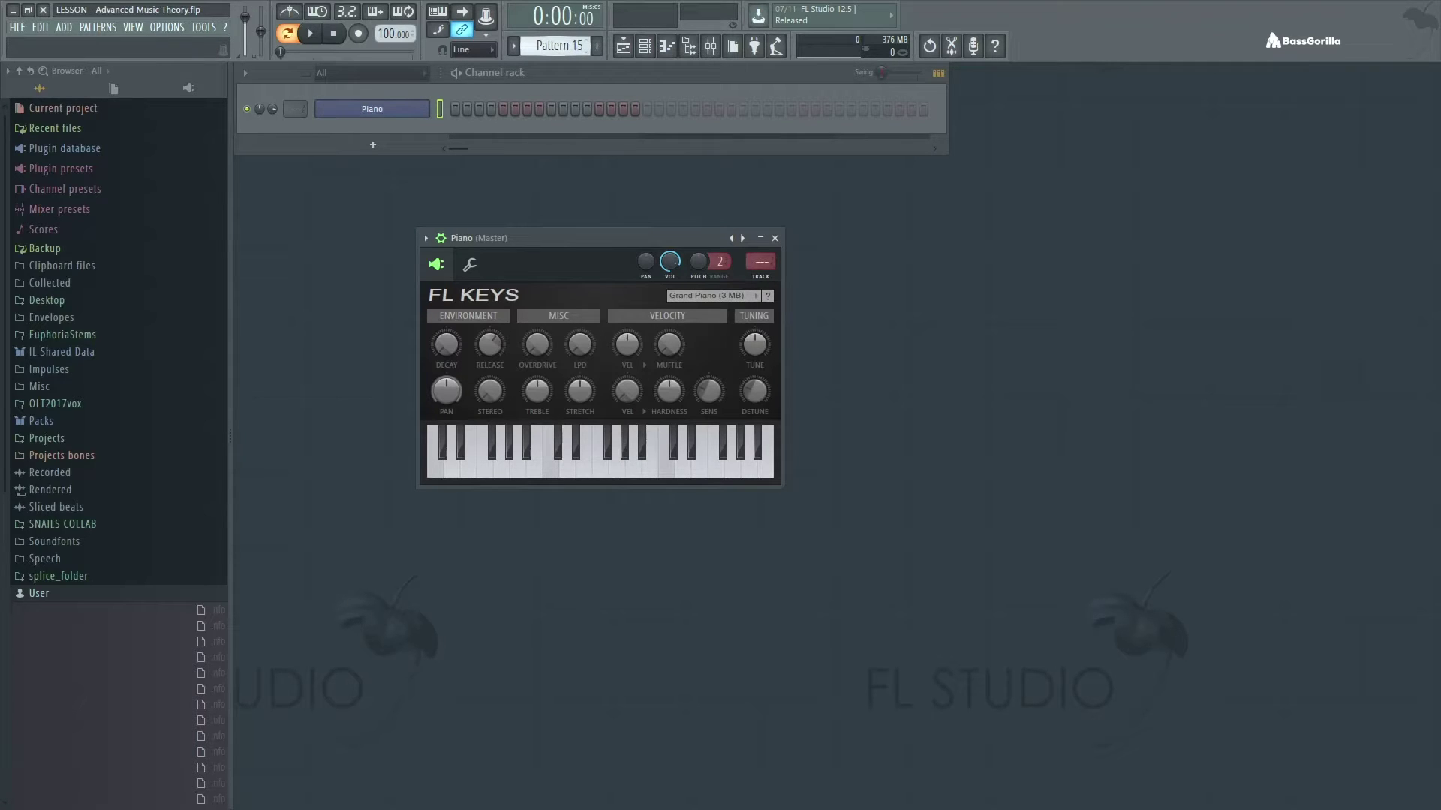
scroll(559, 46, up, 5)
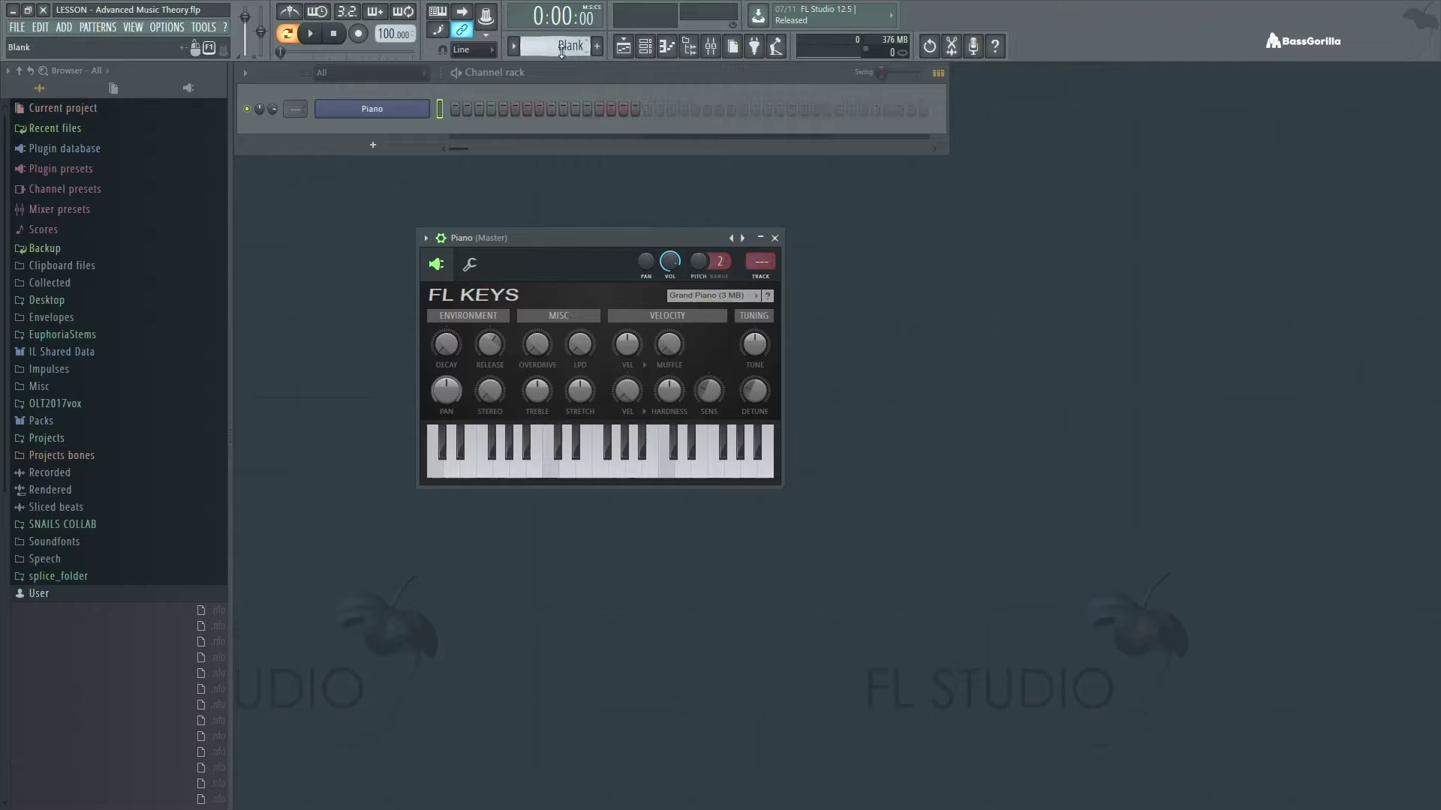
right_click(411, 118)
click(452, 110)
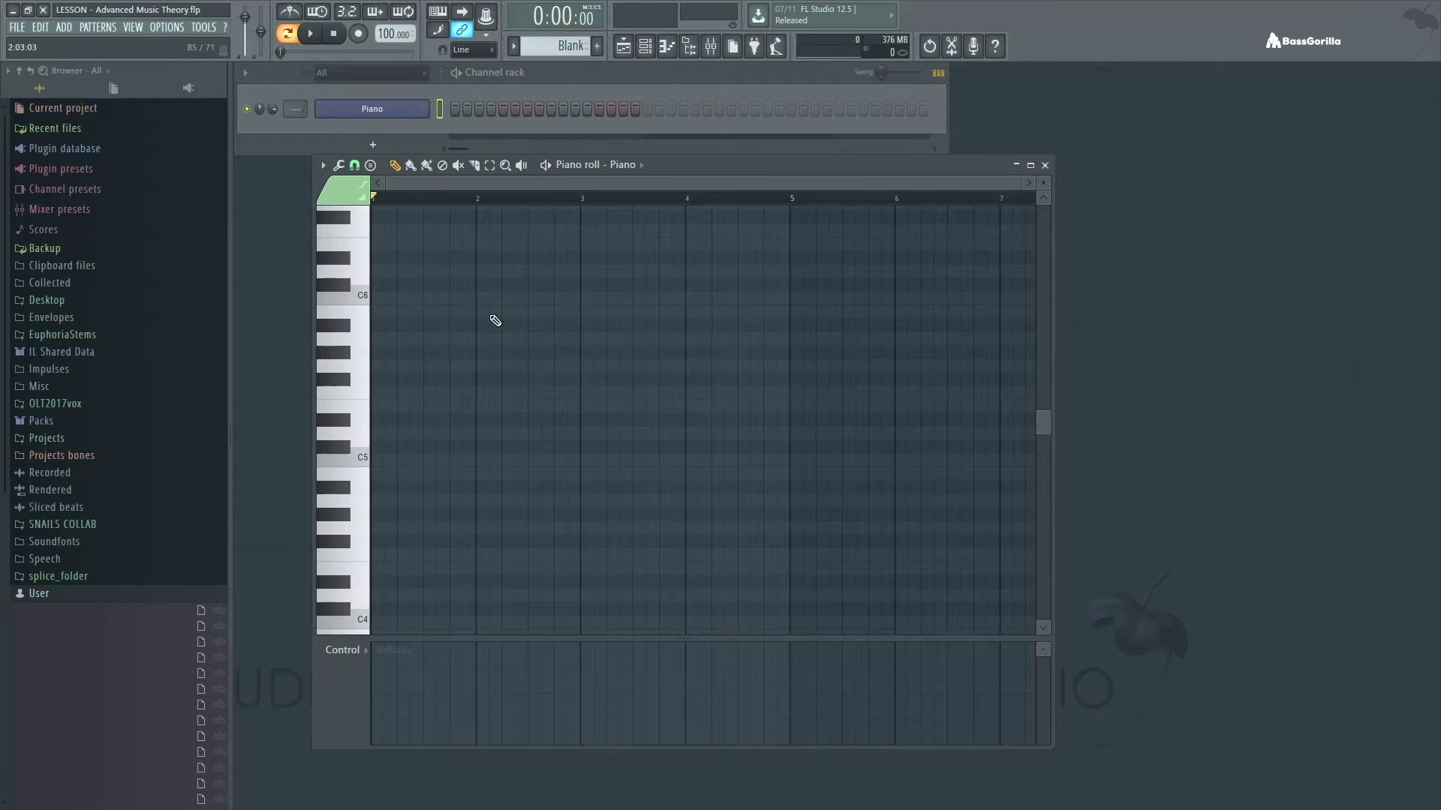
Step: Audition the C5, D5 and E5 keys in the piano roll
click(366, 465)
click(365, 441)
click(366, 413)
Step: Close the piano roll, reselect the Ionian pattern, and move FL Keys to the right
click(1045, 164)
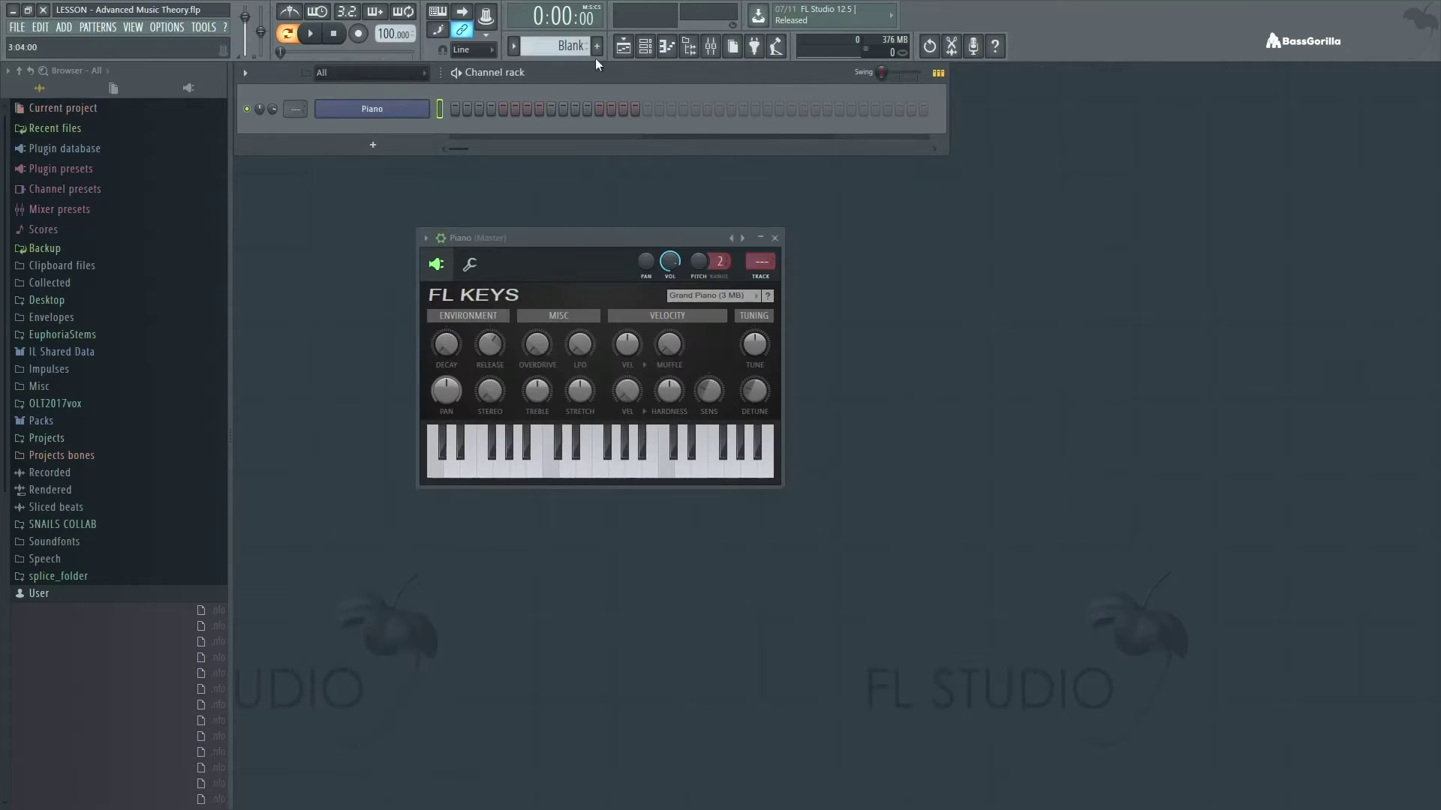
scroll(571, 46, down, 1)
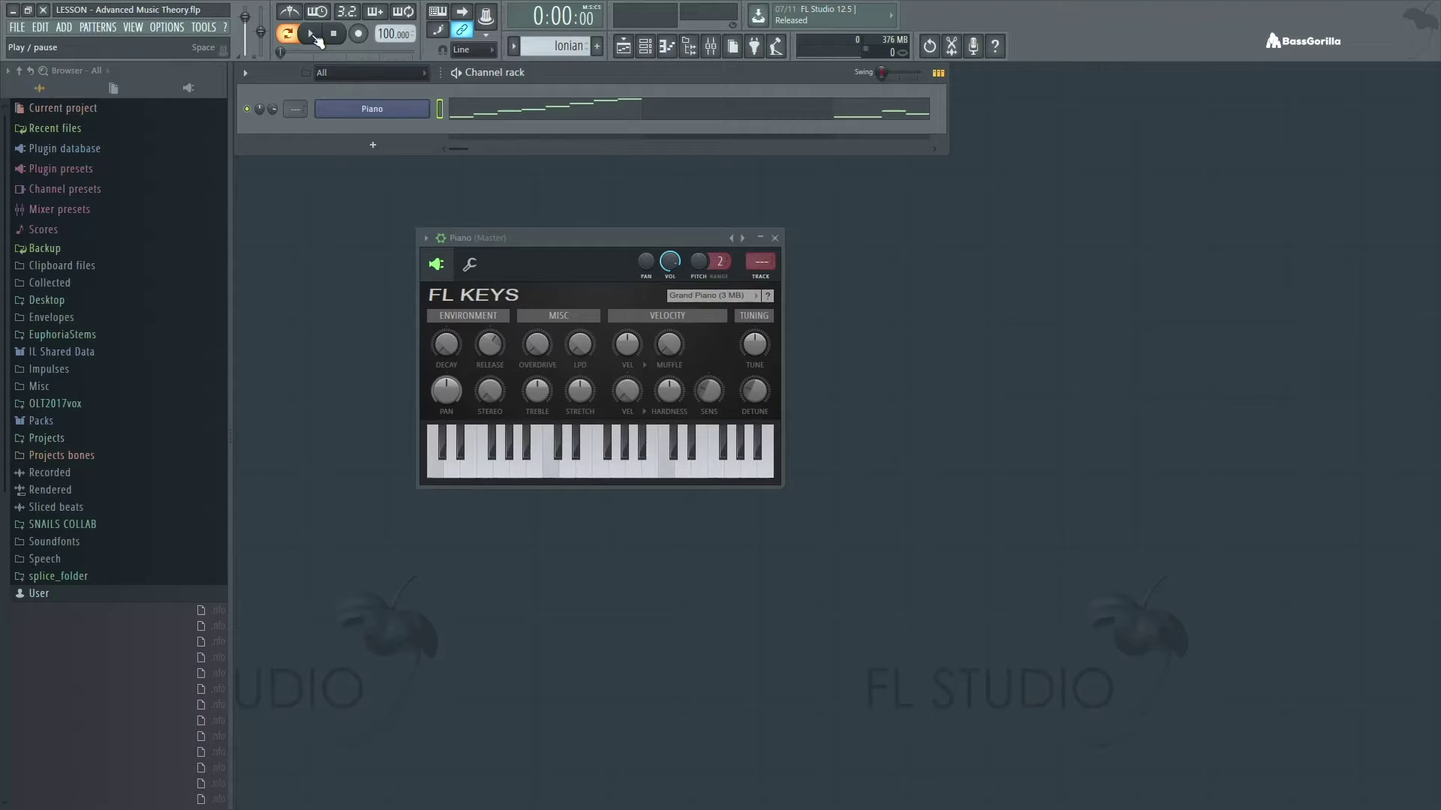
drag(493, 235, 1009, 245)
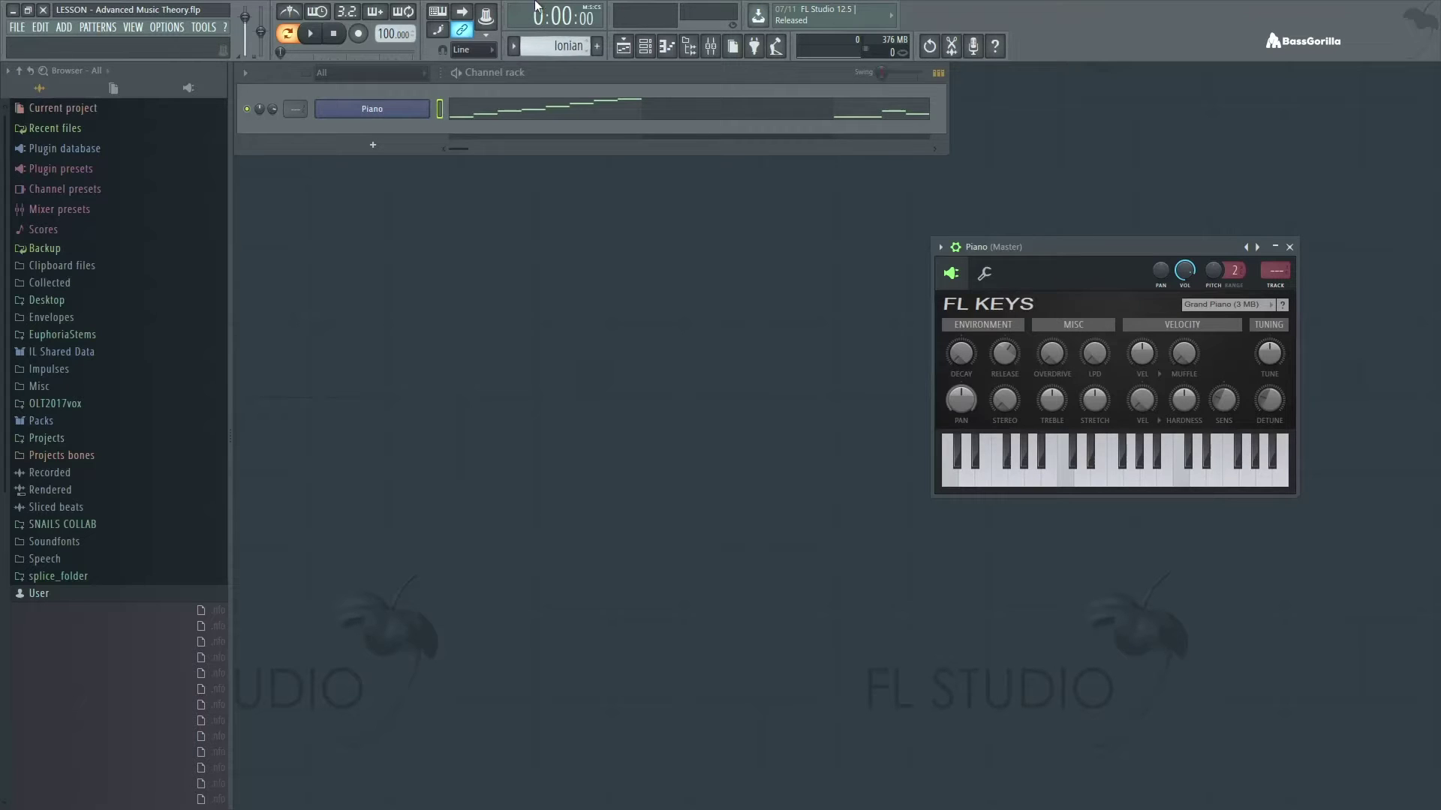
Step: Open the Ionian piano roll, narrow it and the file browser, and lower it
right_click(412, 111)
click(453, 110)
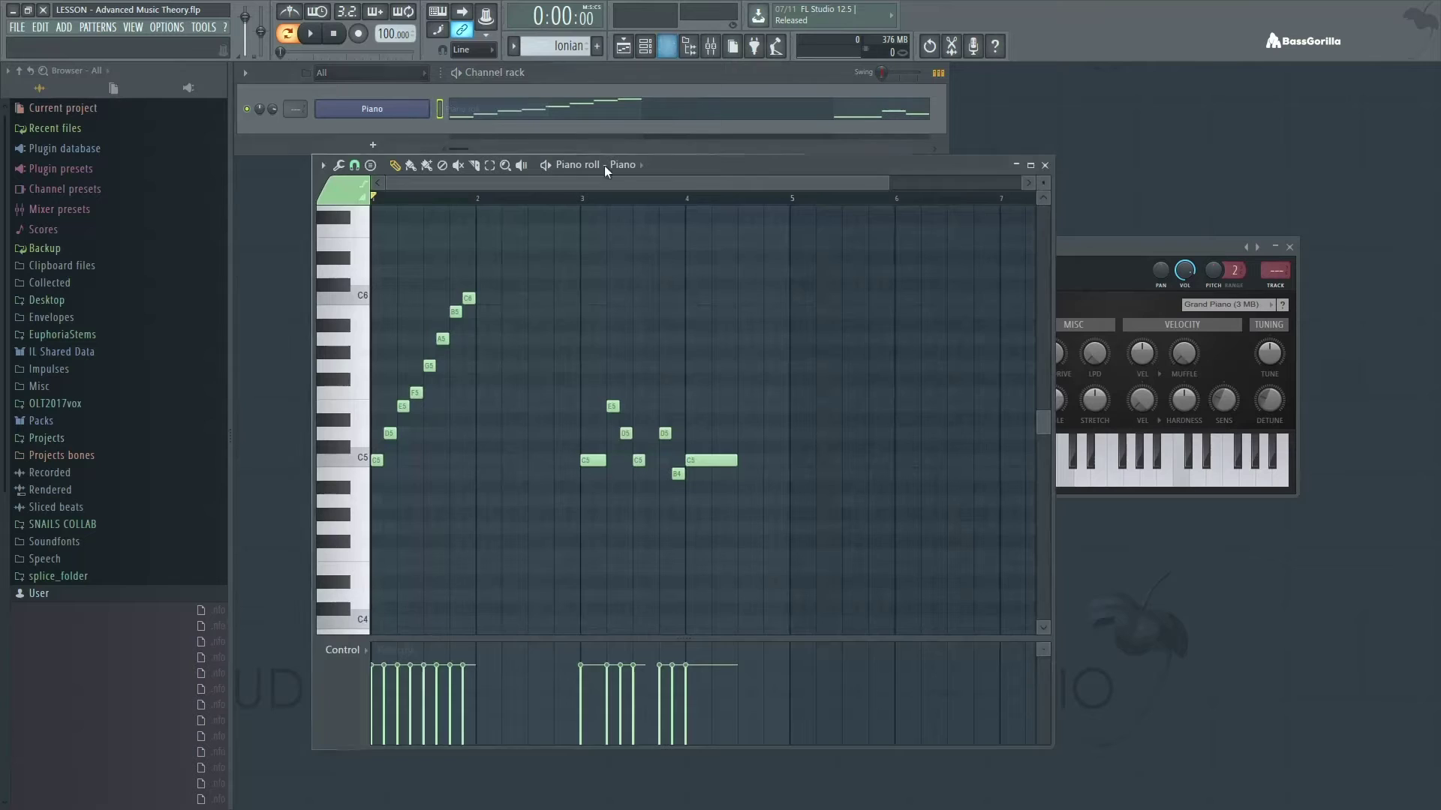
drag(1055, 272, 944, 252)
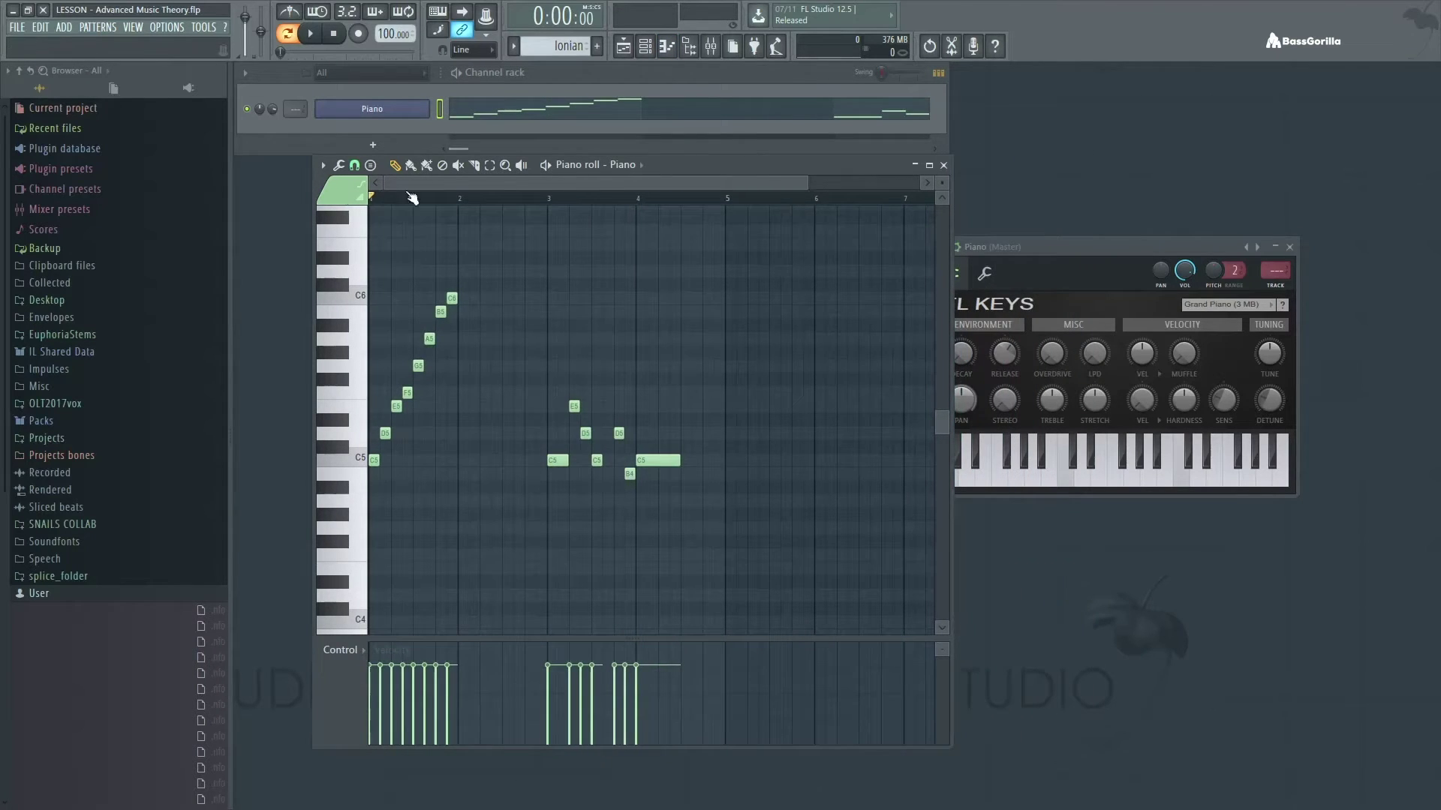
drag(233, 252, 151, 247)
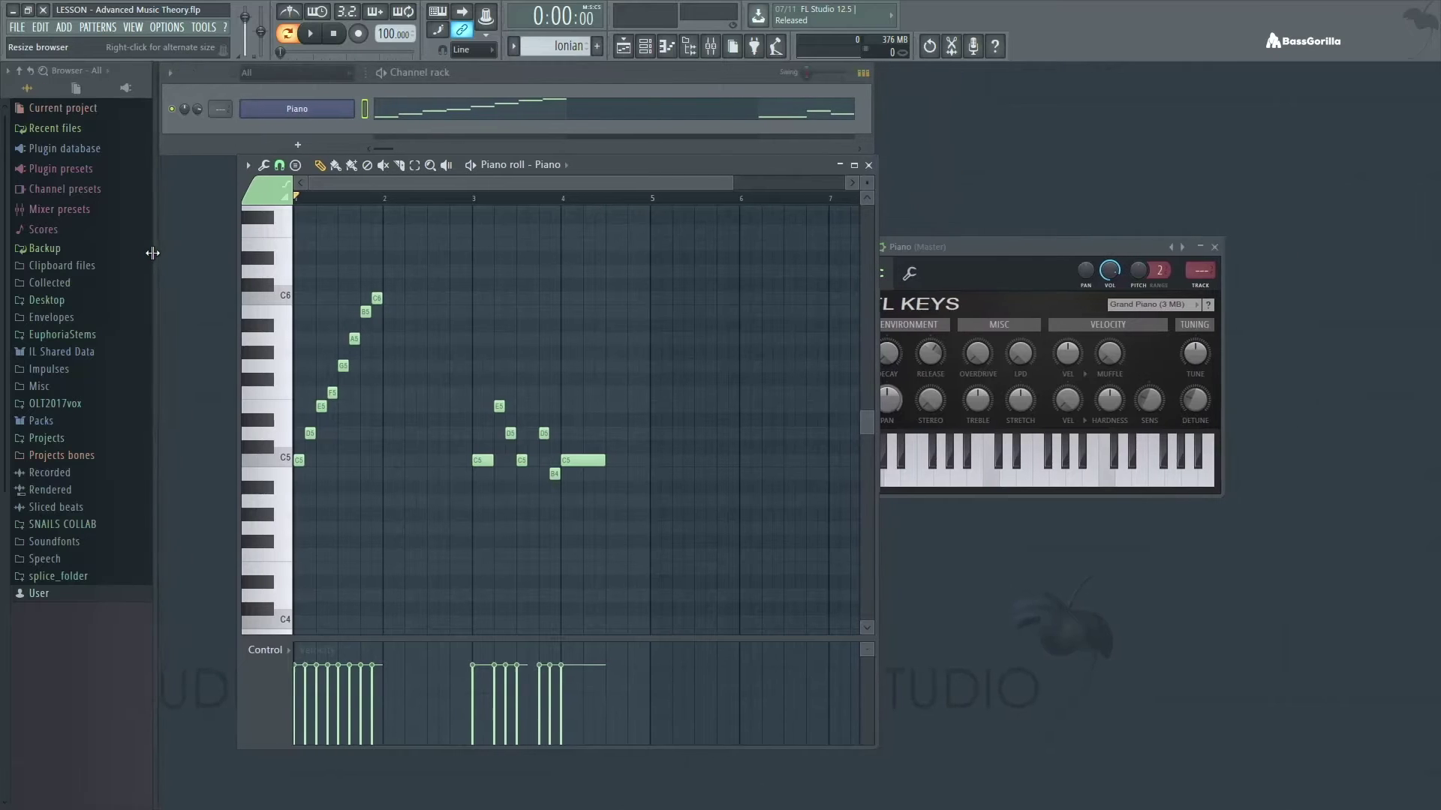
drag(851, 169, 765, 215)
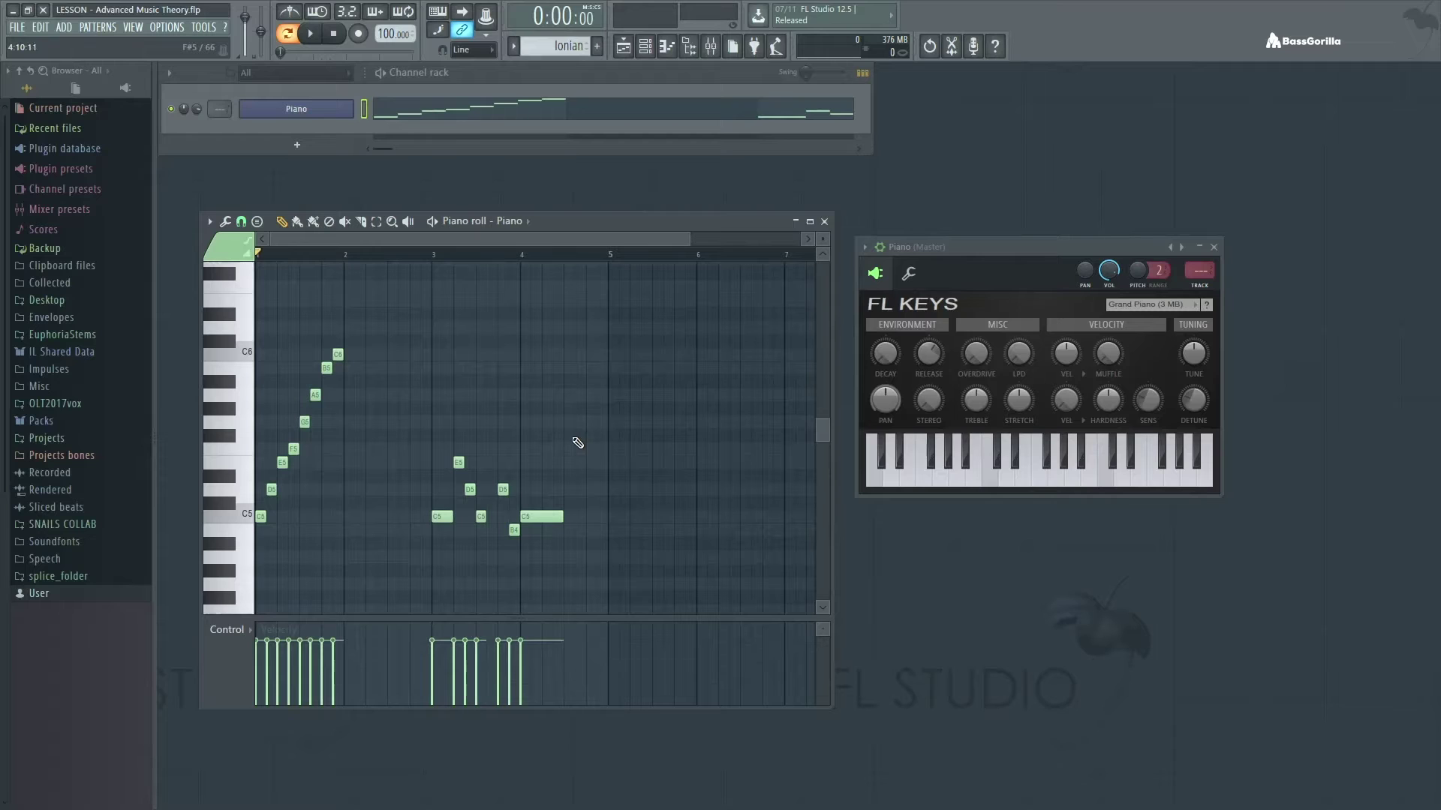
Step: Play and stop the Ionian melody, then replay it from bar 3
click(310, 37)
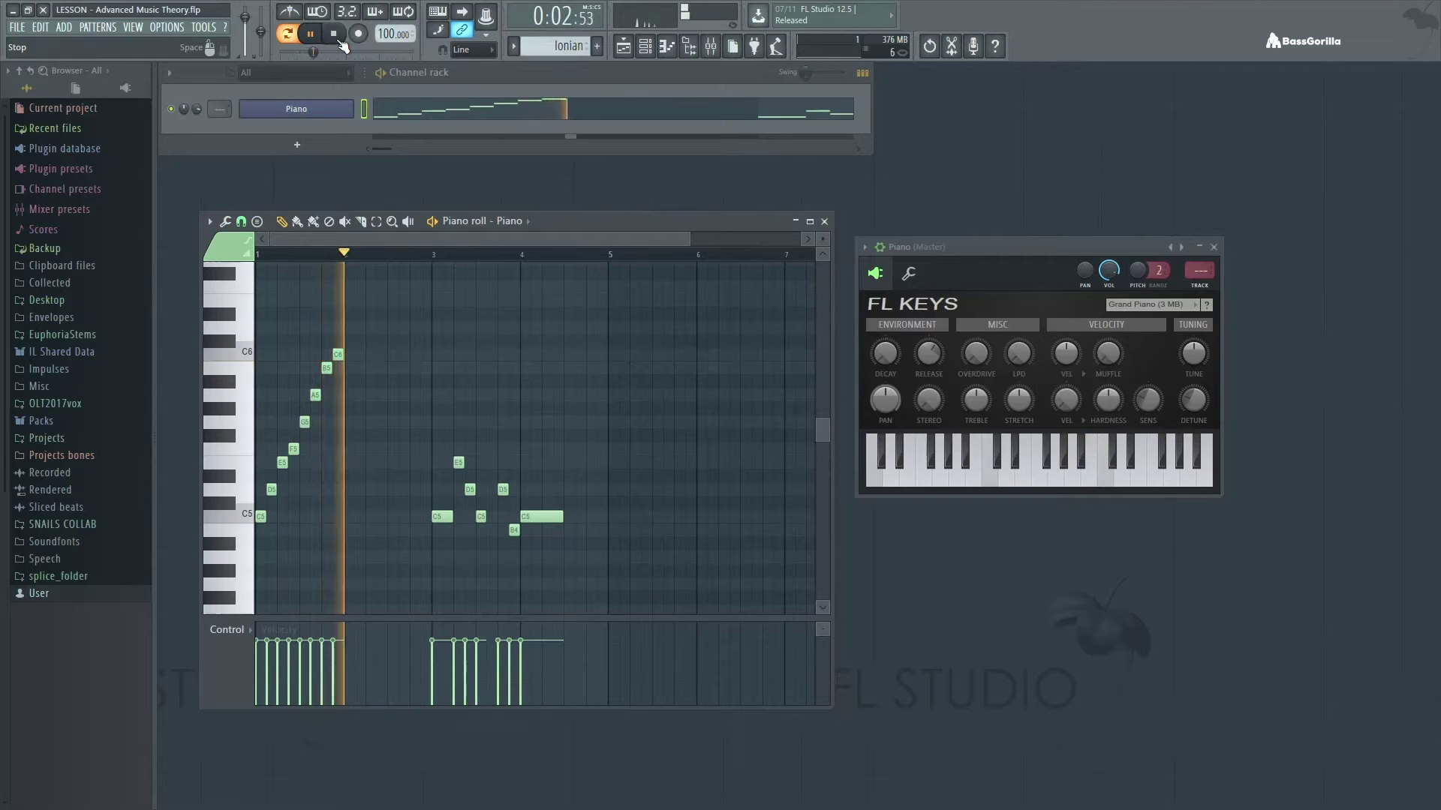
click(333, 33)
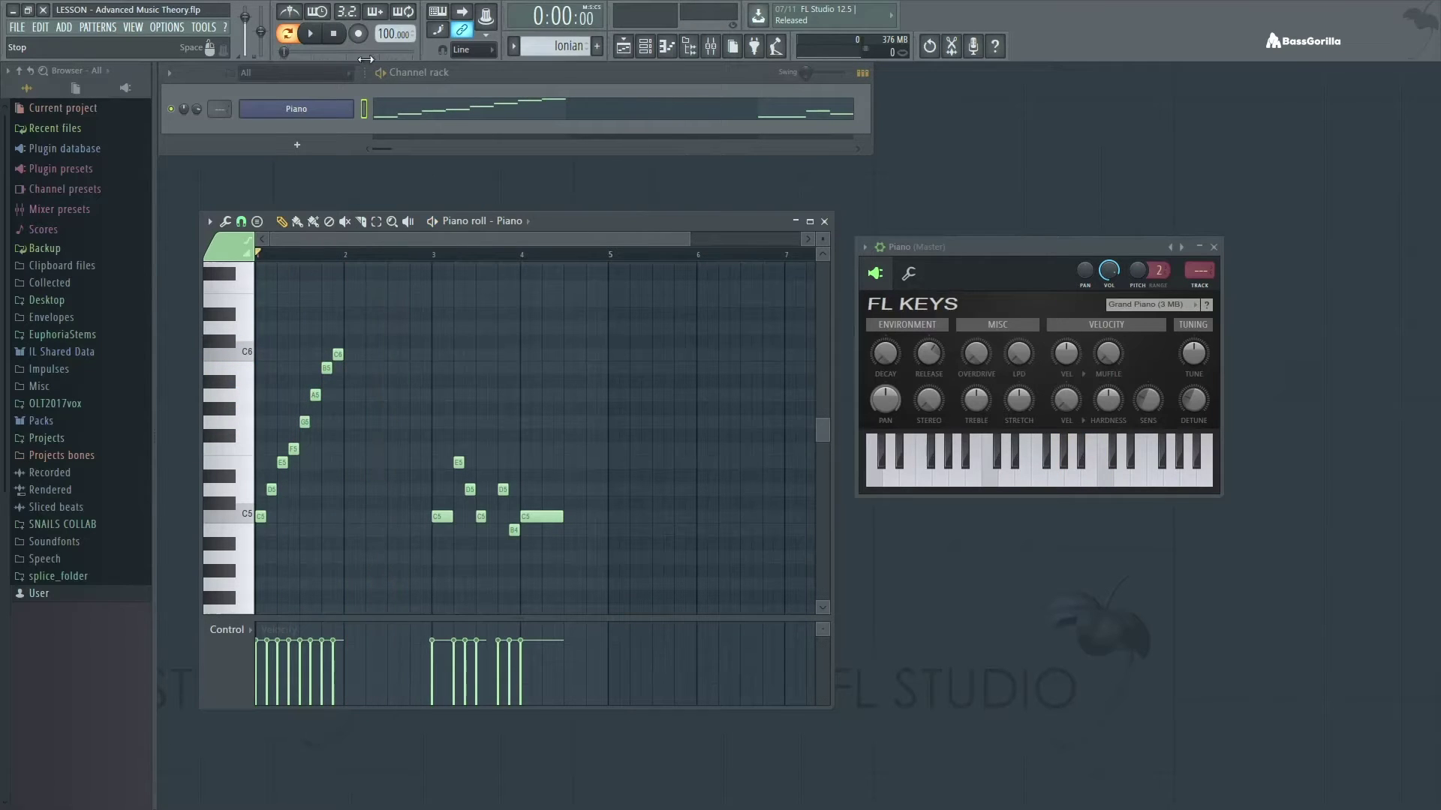
click(436, 256)
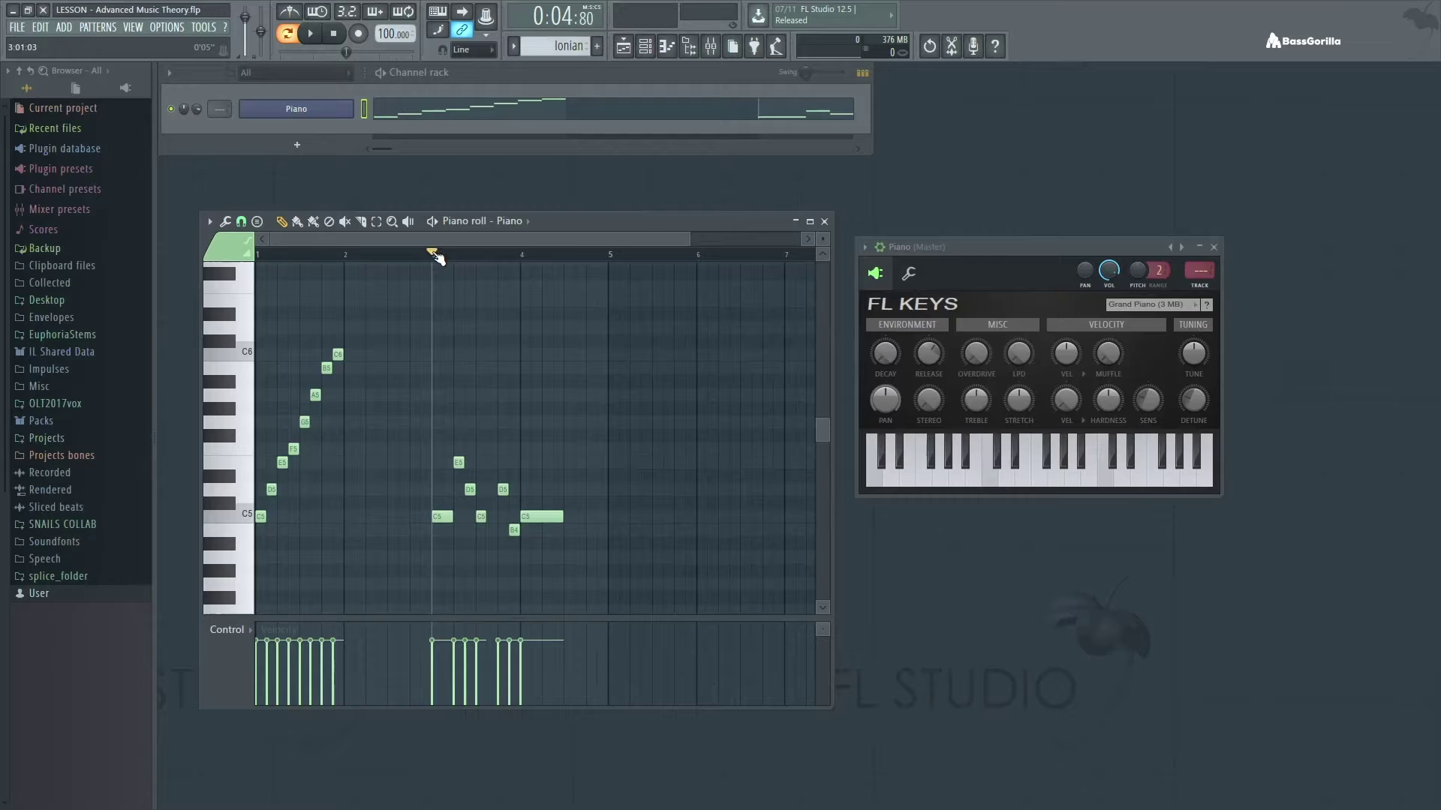
key(space)
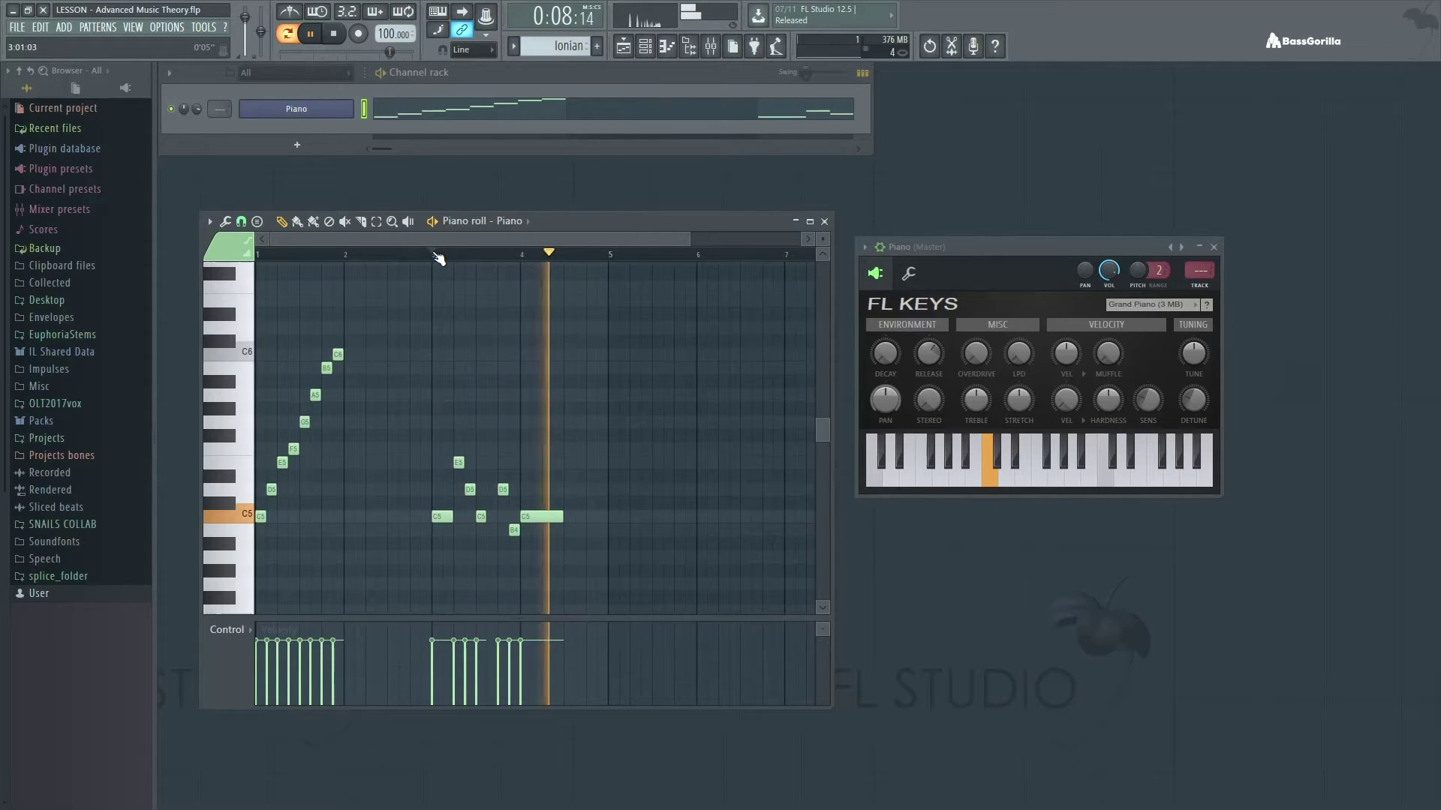
key(space)
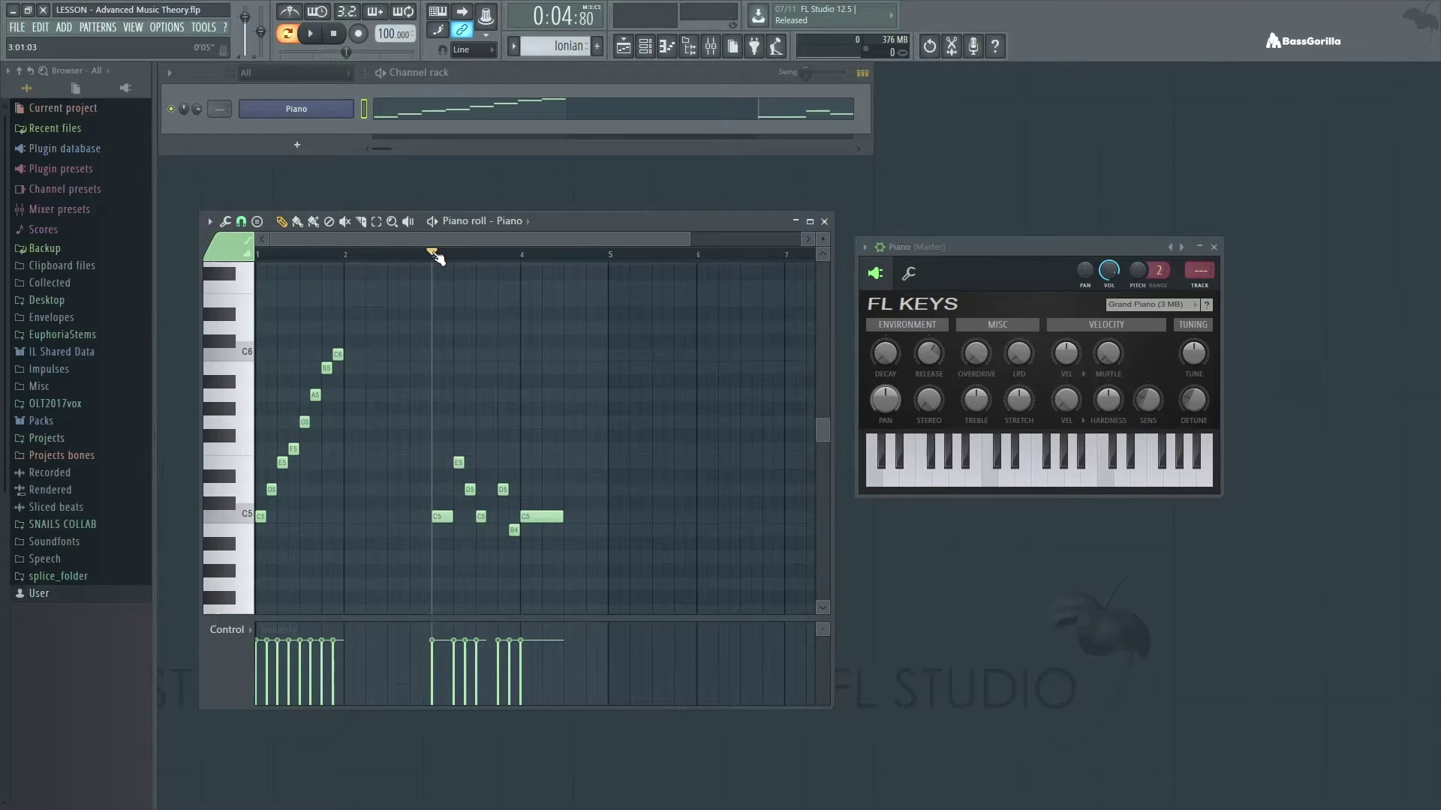
Step: Play the final notes from just before bar 4, then reset the start to bar 3
click(512, 256)
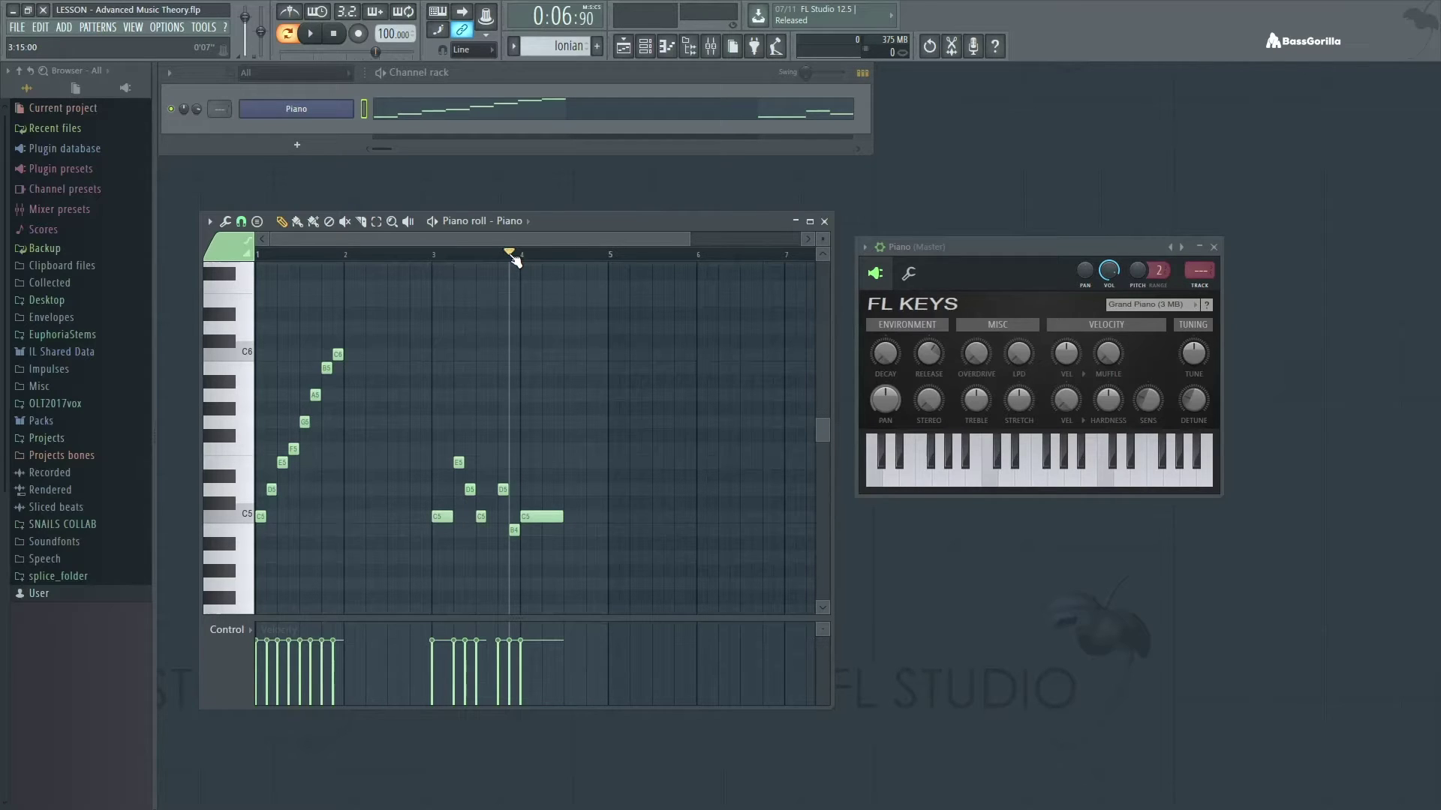
key(space)
key(space)
click(433, 255)
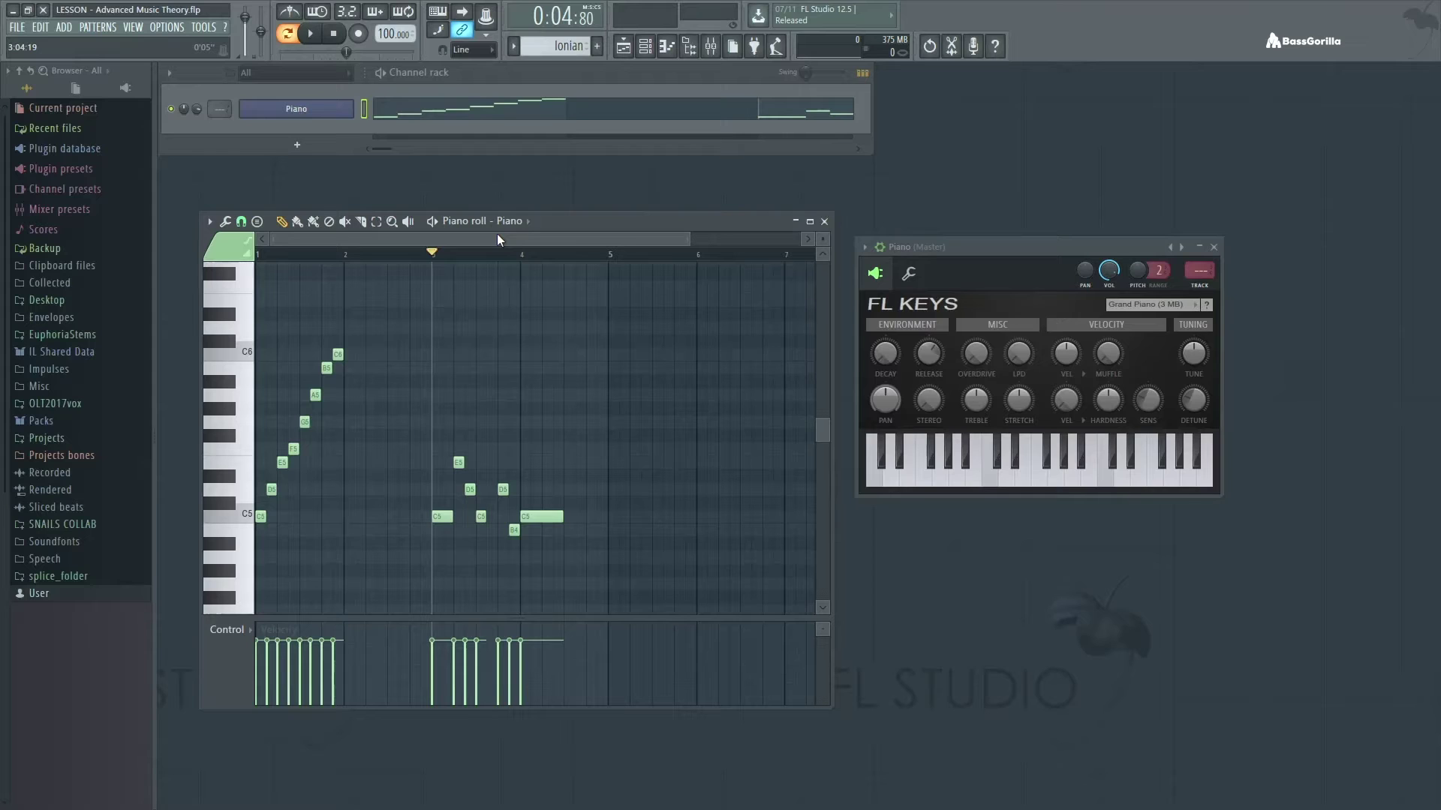
Step: Close the piano roll, switch to the Dorian pattern, and reopen its piano roll
click(825, 221)
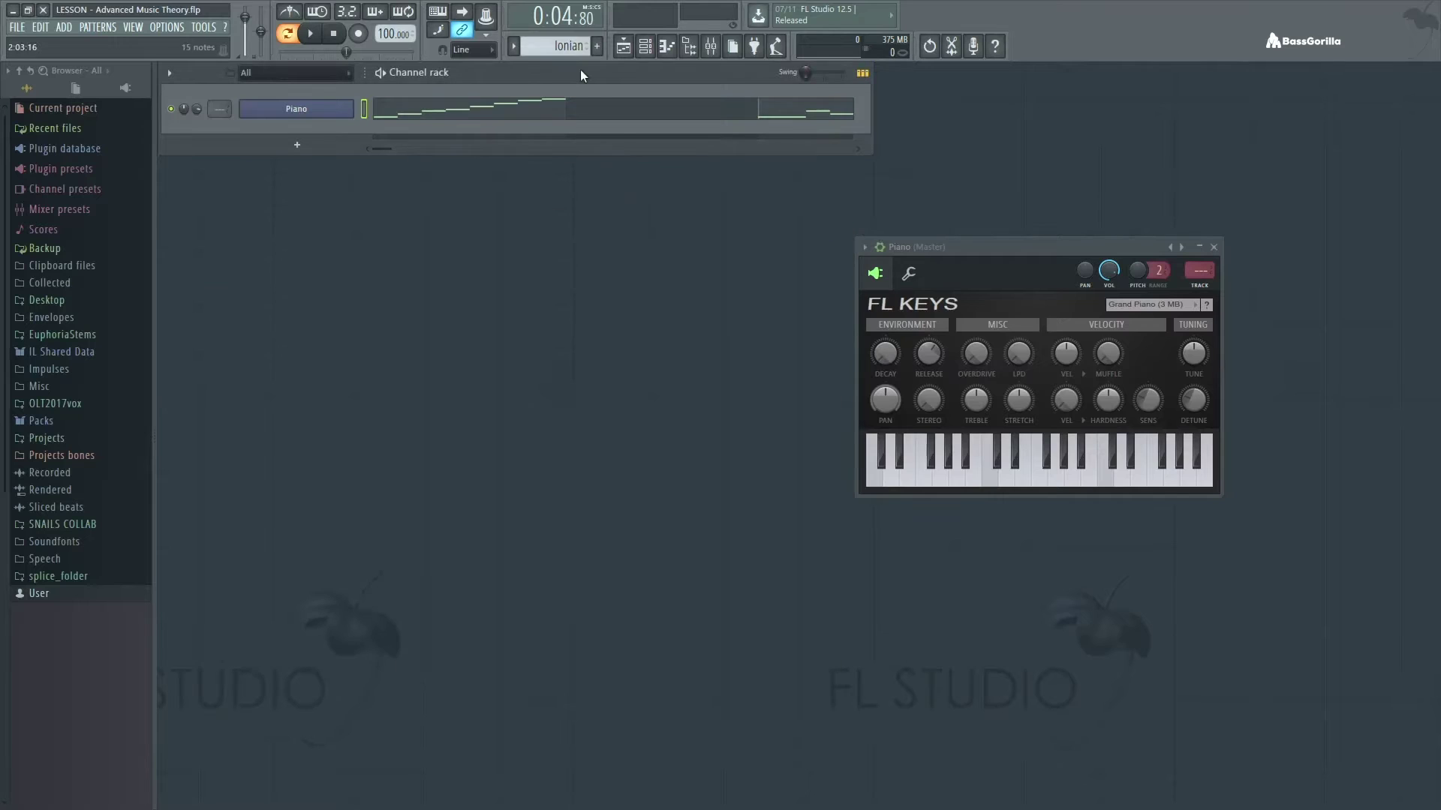
scroll(568, 46, down, 1)
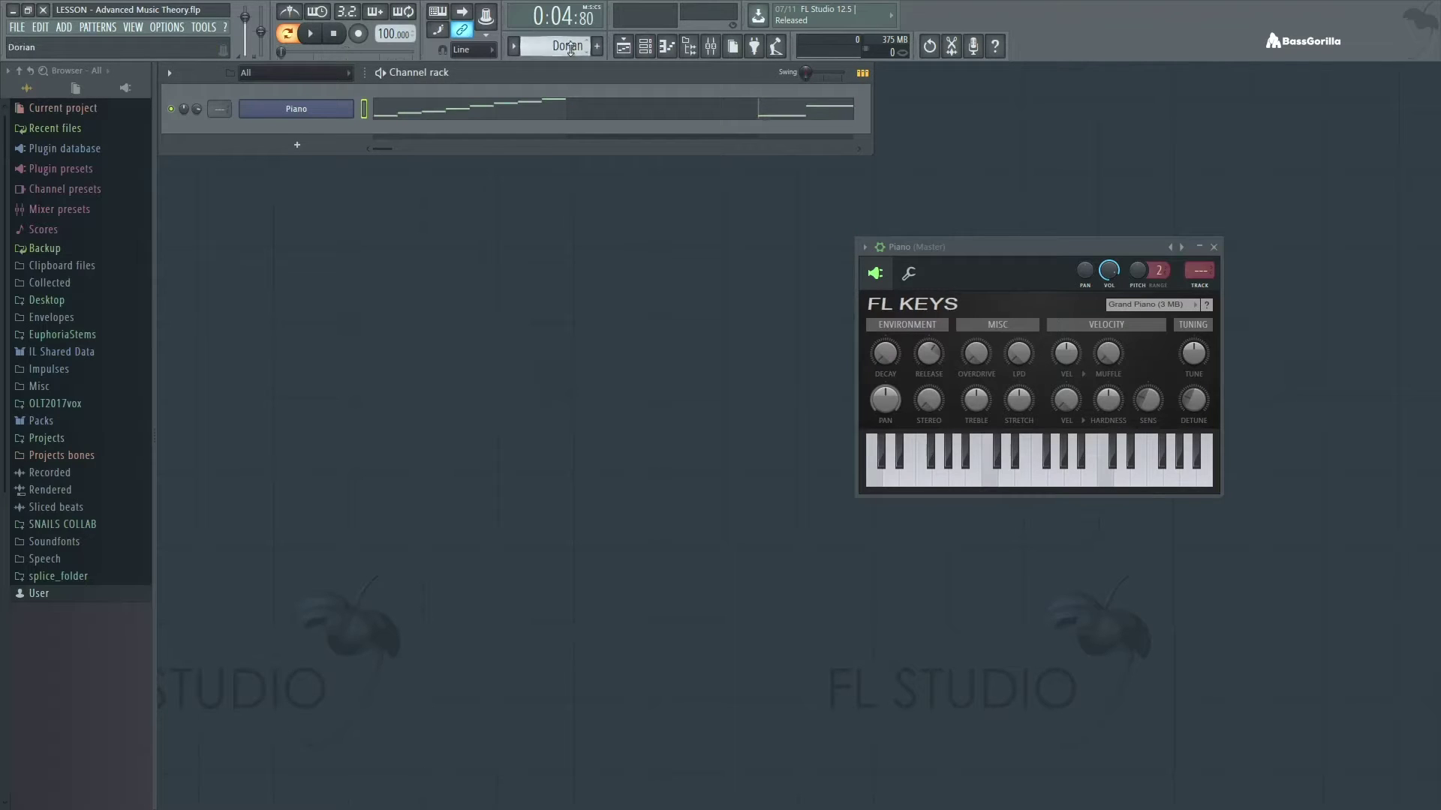
right_click(345, 109)
click(394, 112)
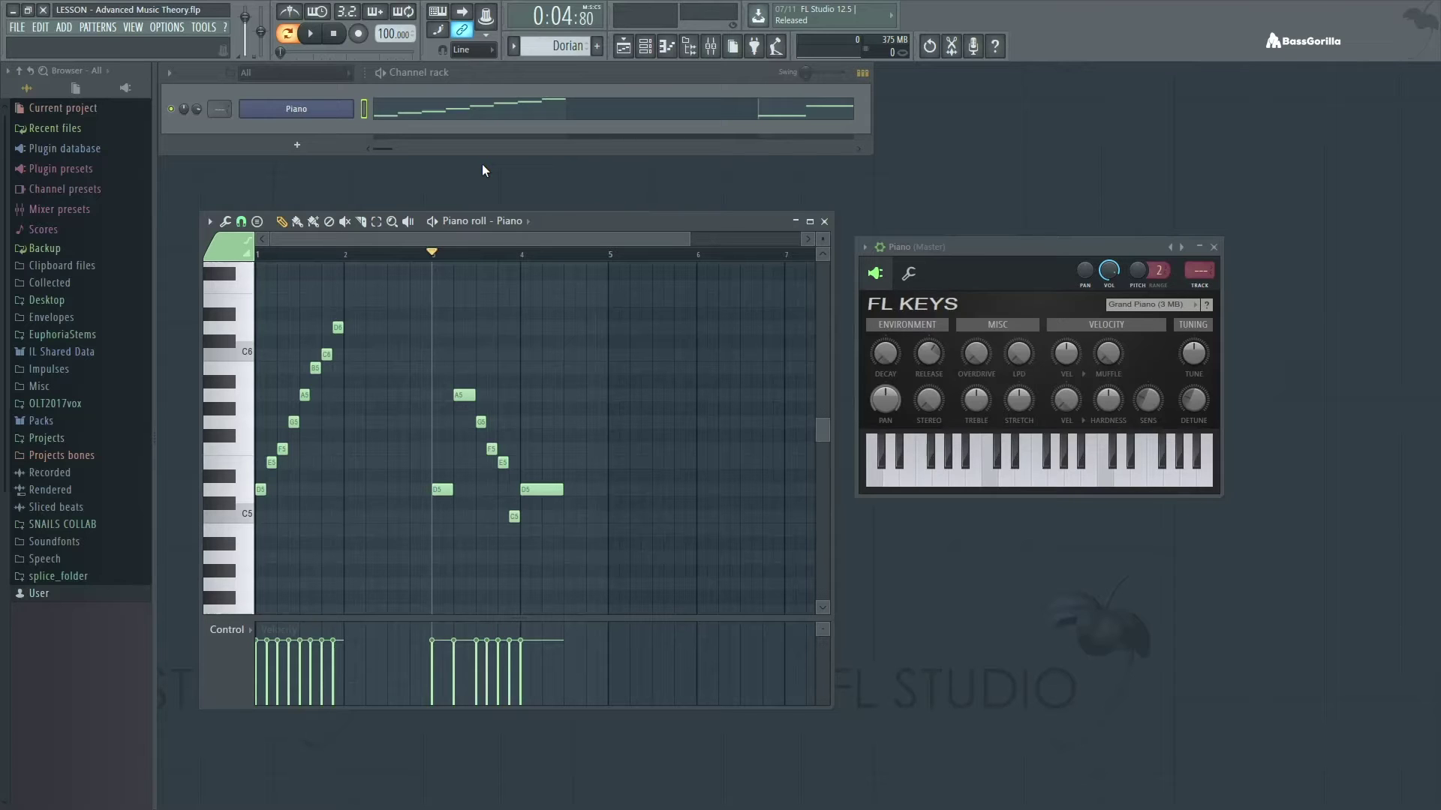
click(331, 35)
click(315, 35)
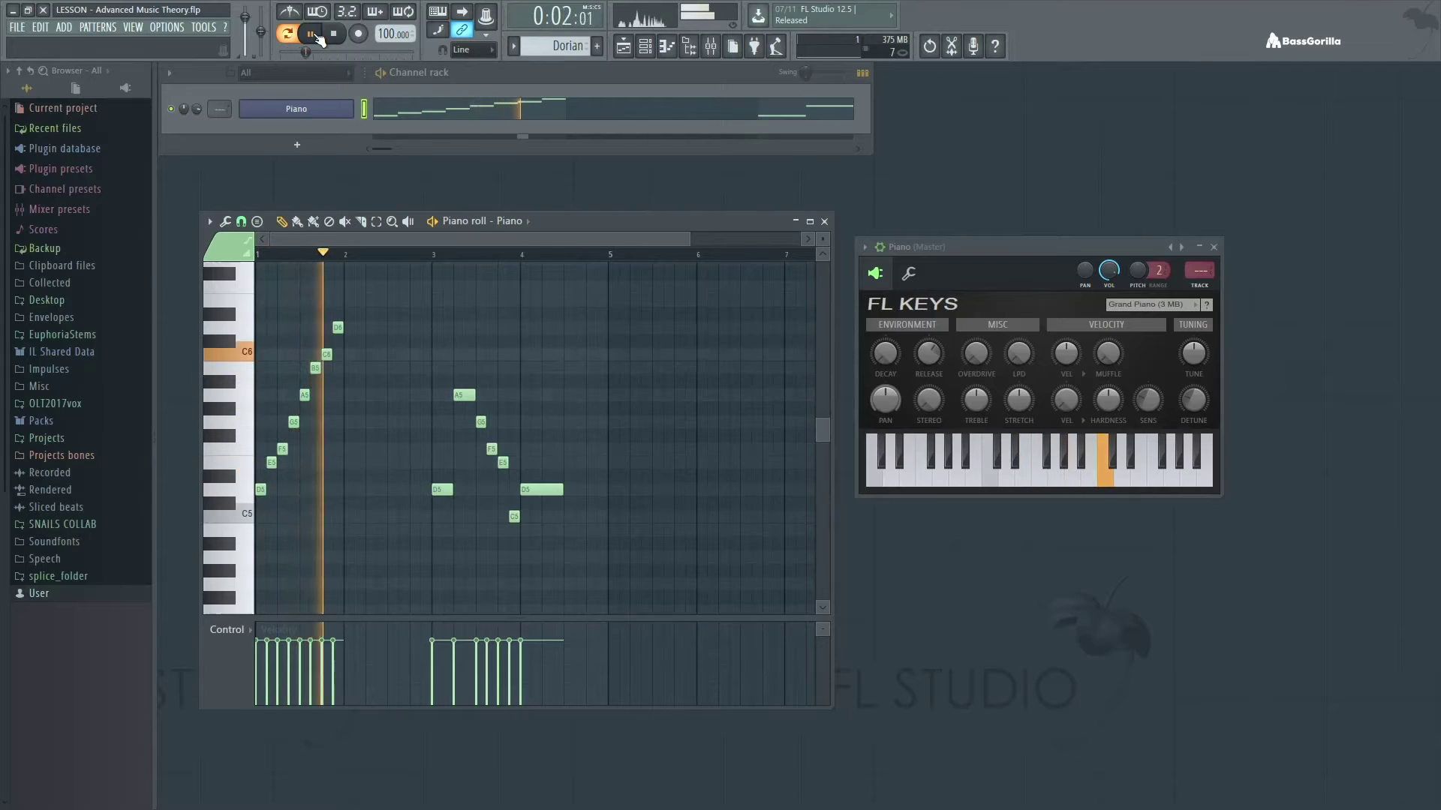
click(335, 35)
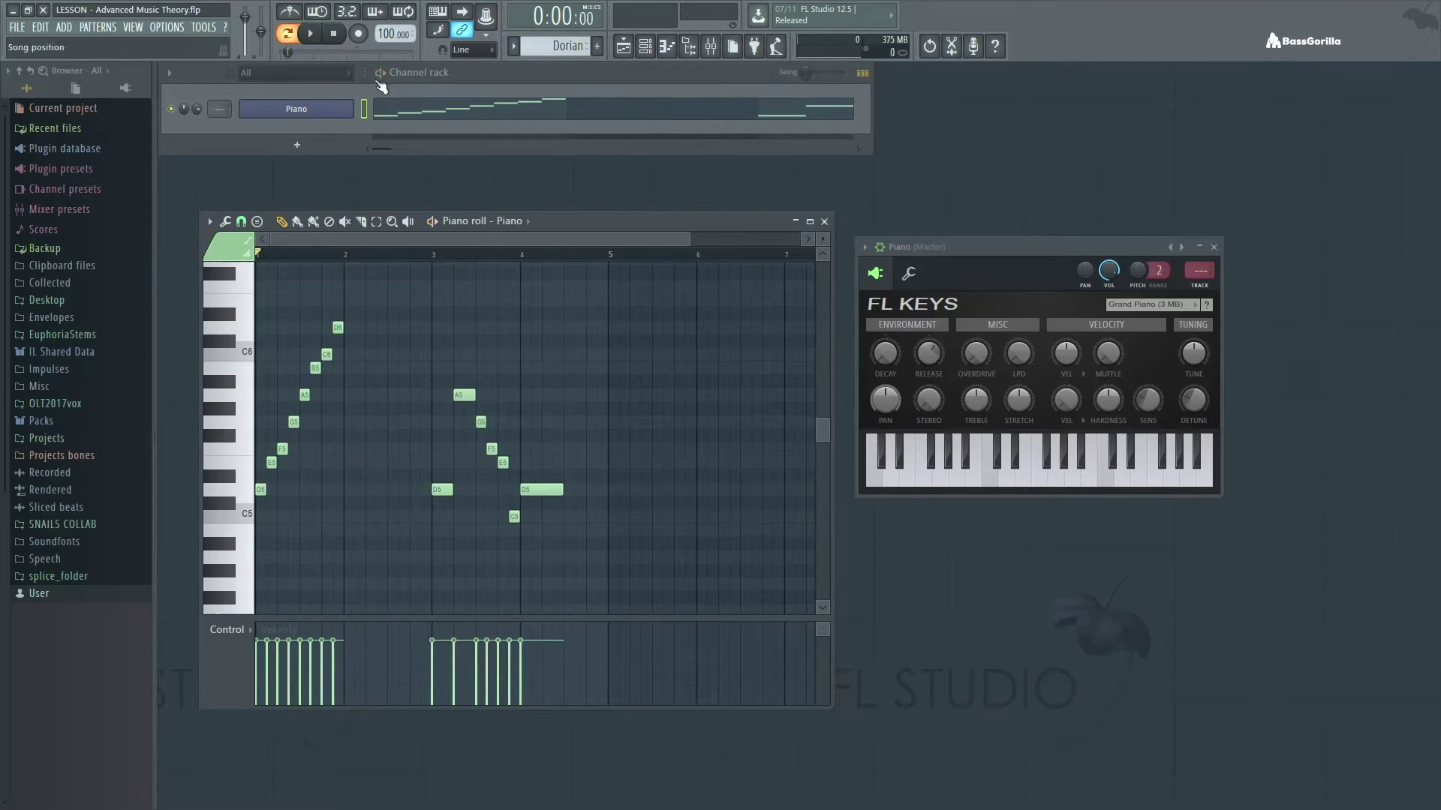
click(433, 253)
key(space)
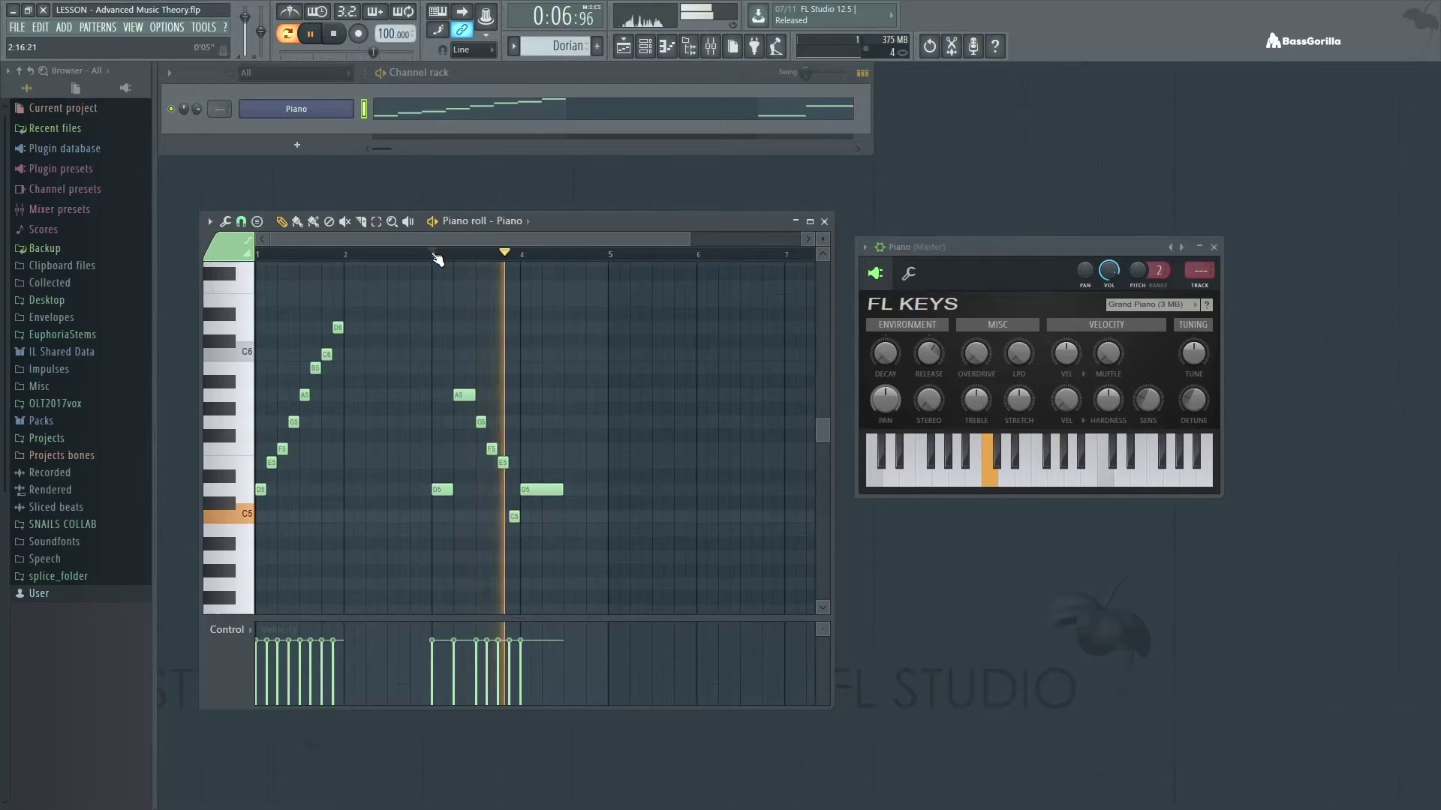
key(space)
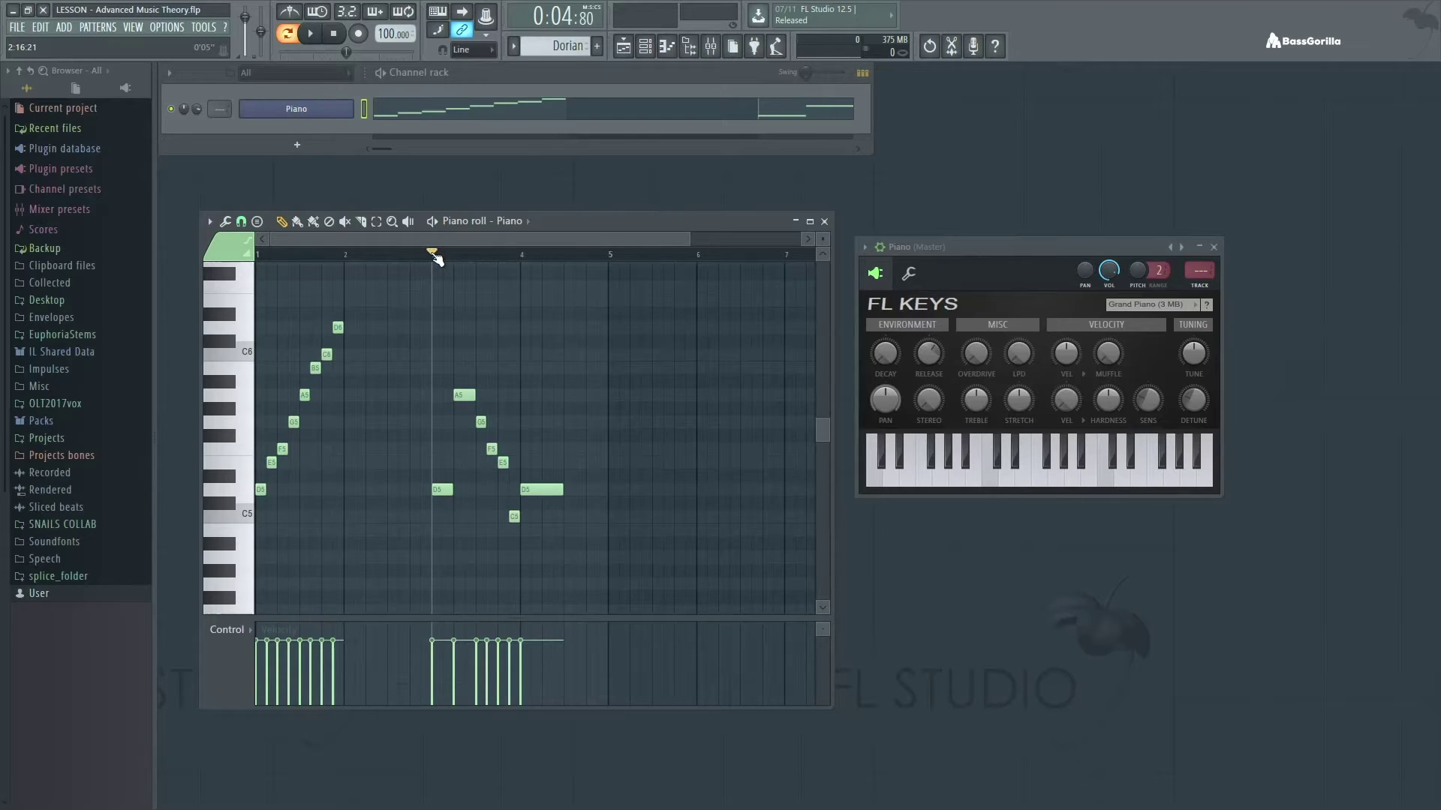
key(space)
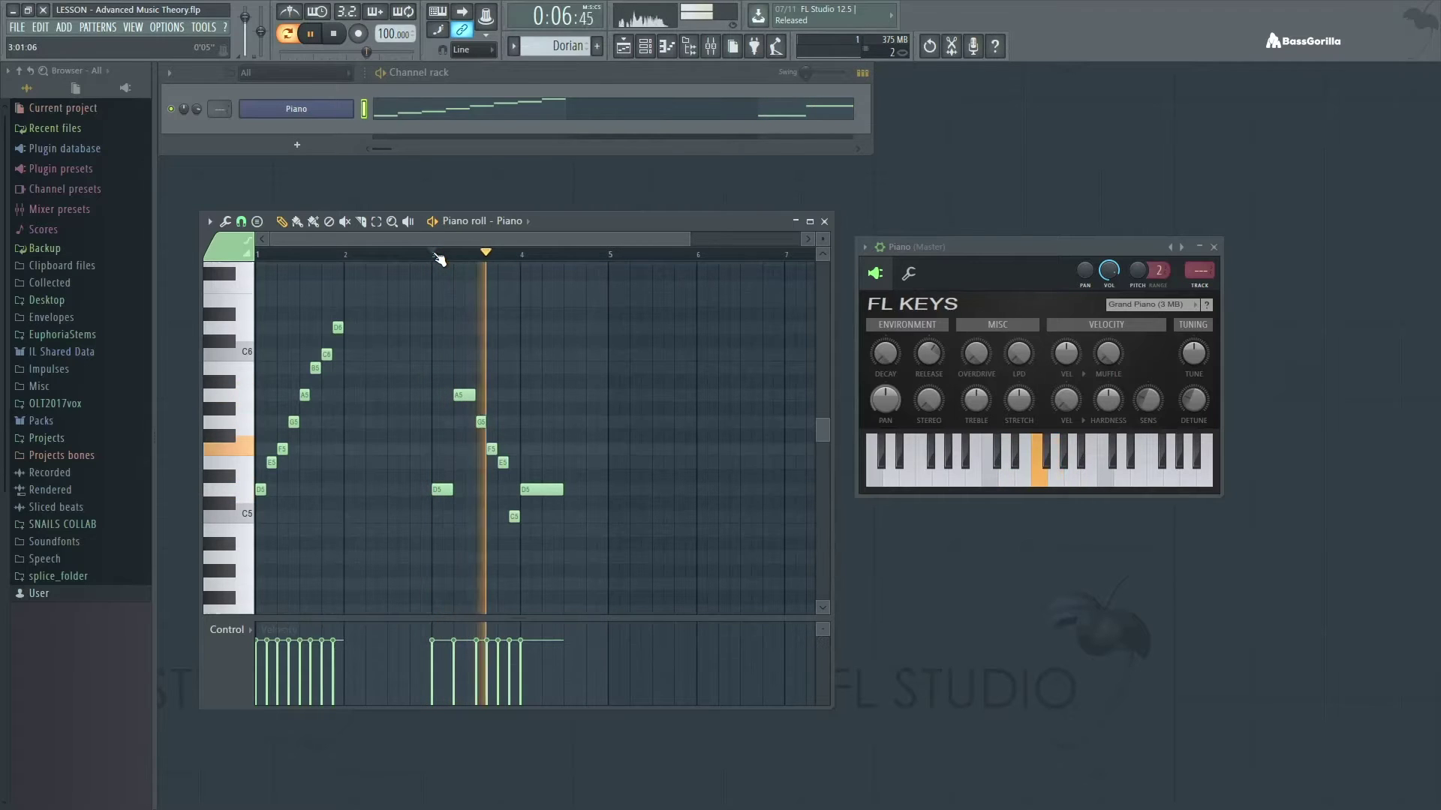
key(space)
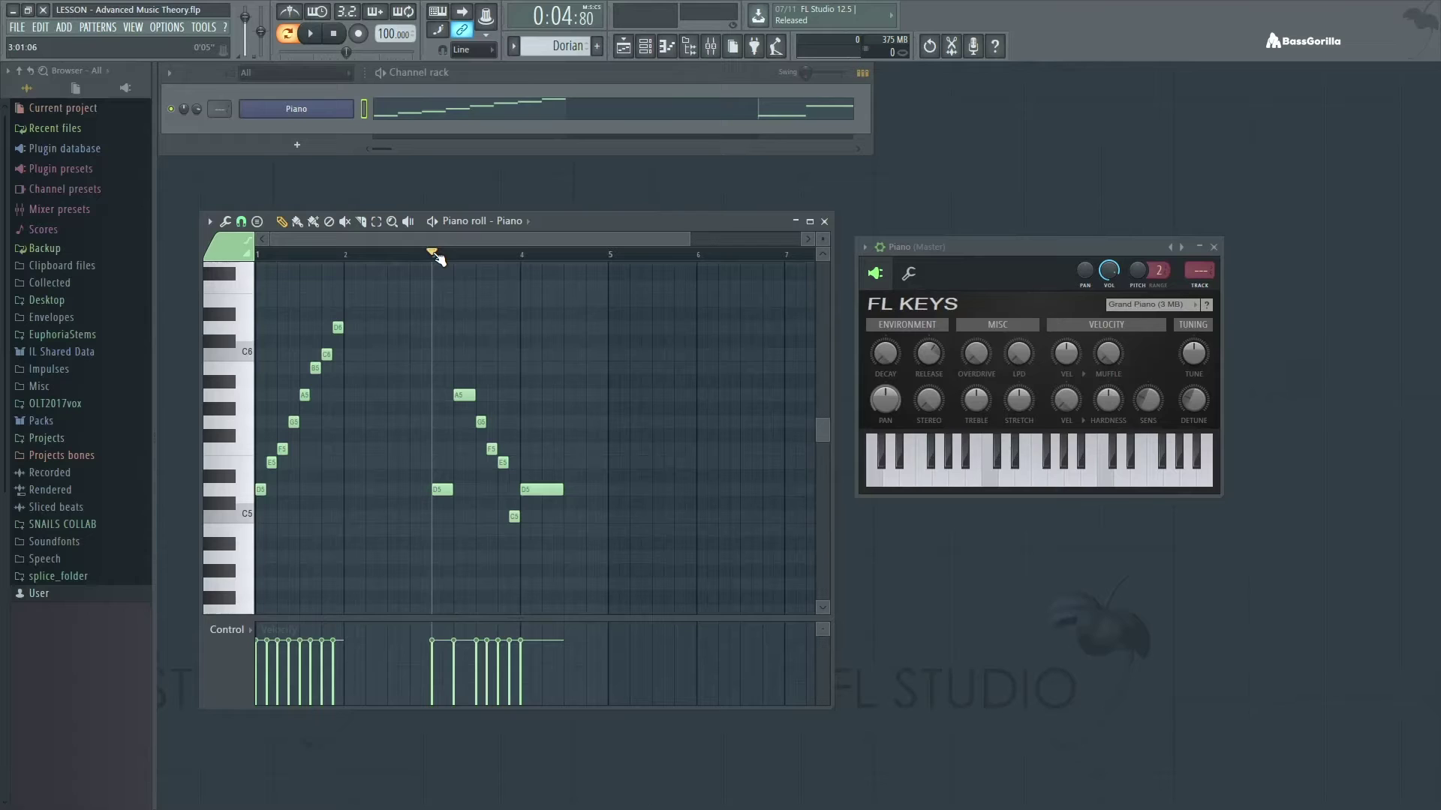
Step: Close the piano roll, select the Phrygian pattern, and open its notes in the piano roll
click(824, 221)
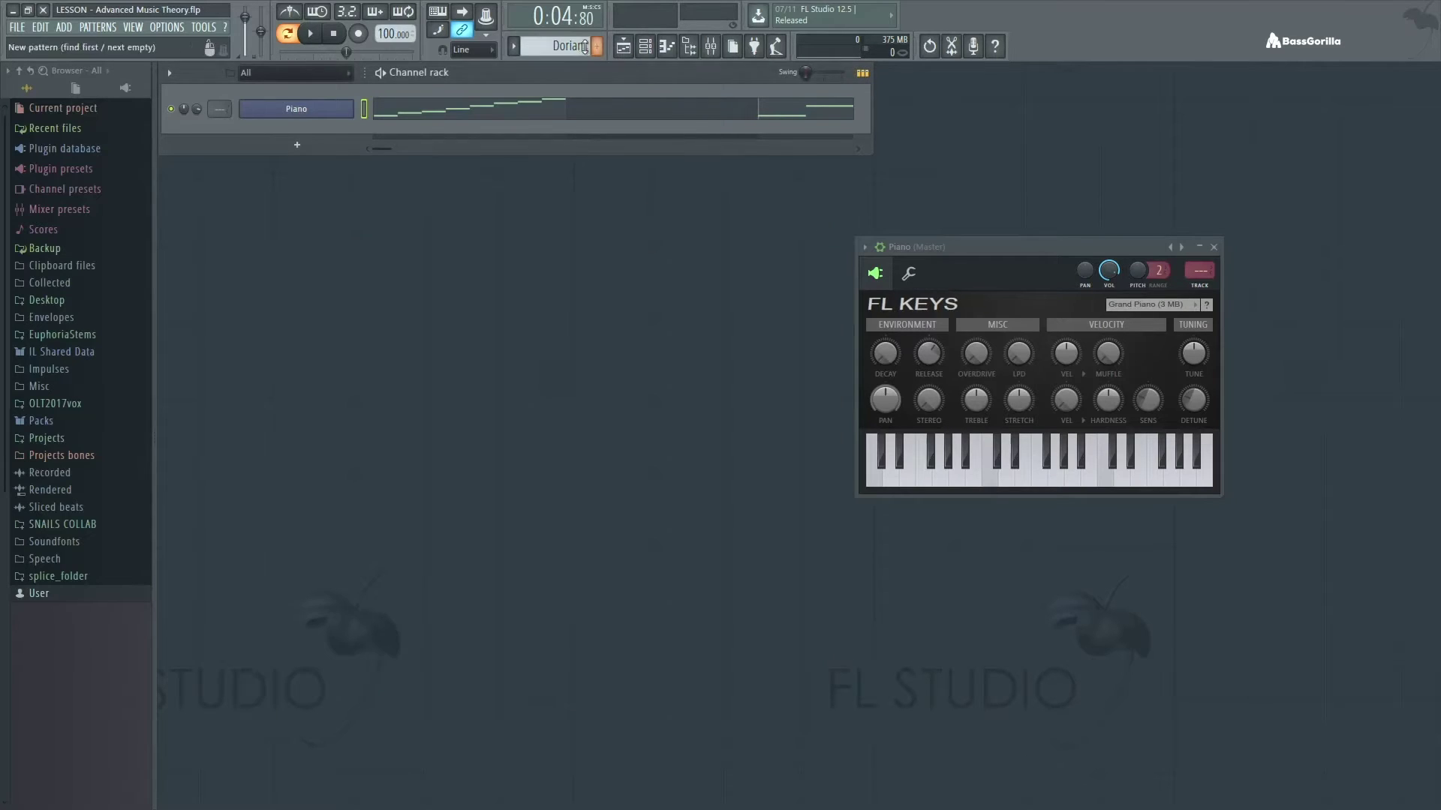
scroll(559, 46, down, 1)
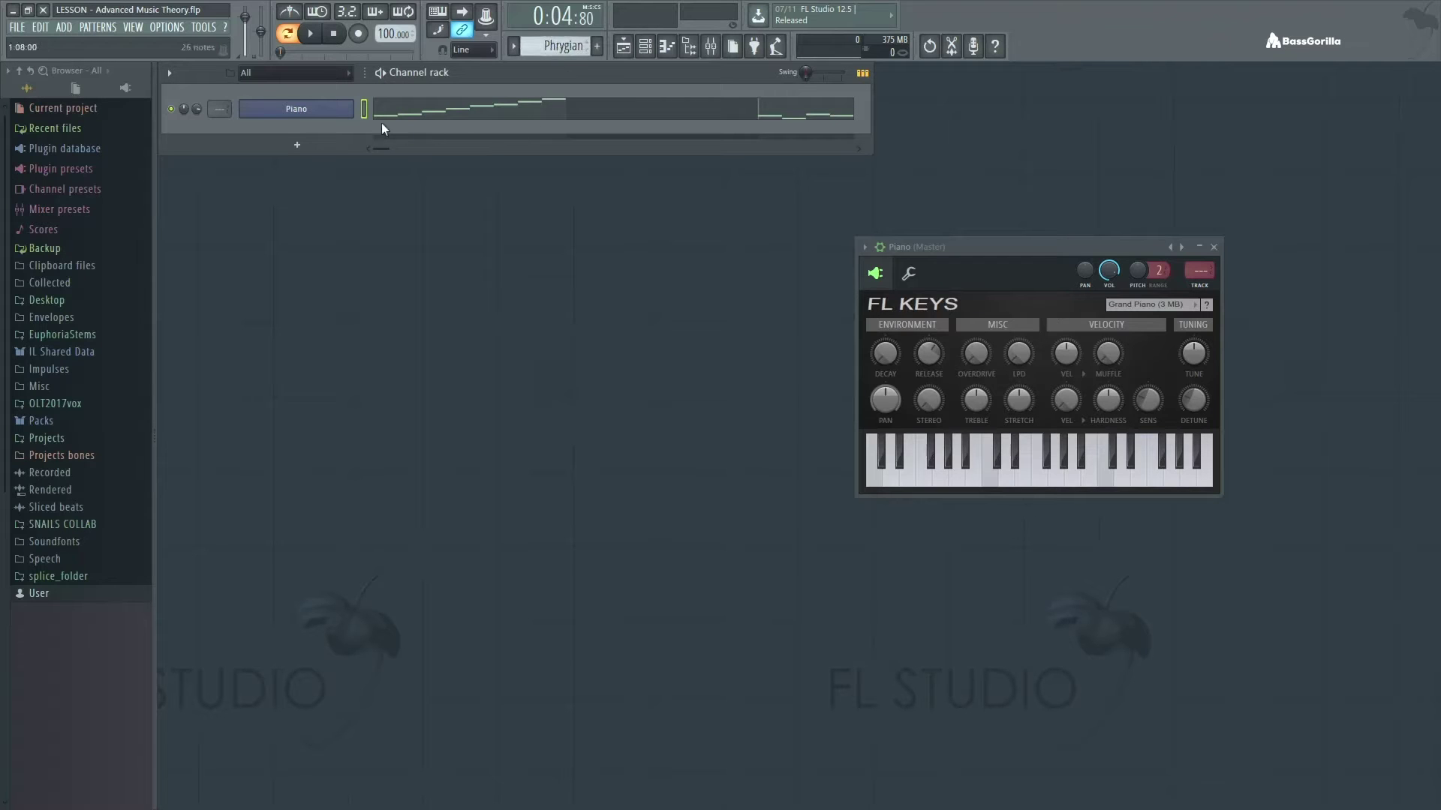
right_click(357, 103)
click(366, 110)
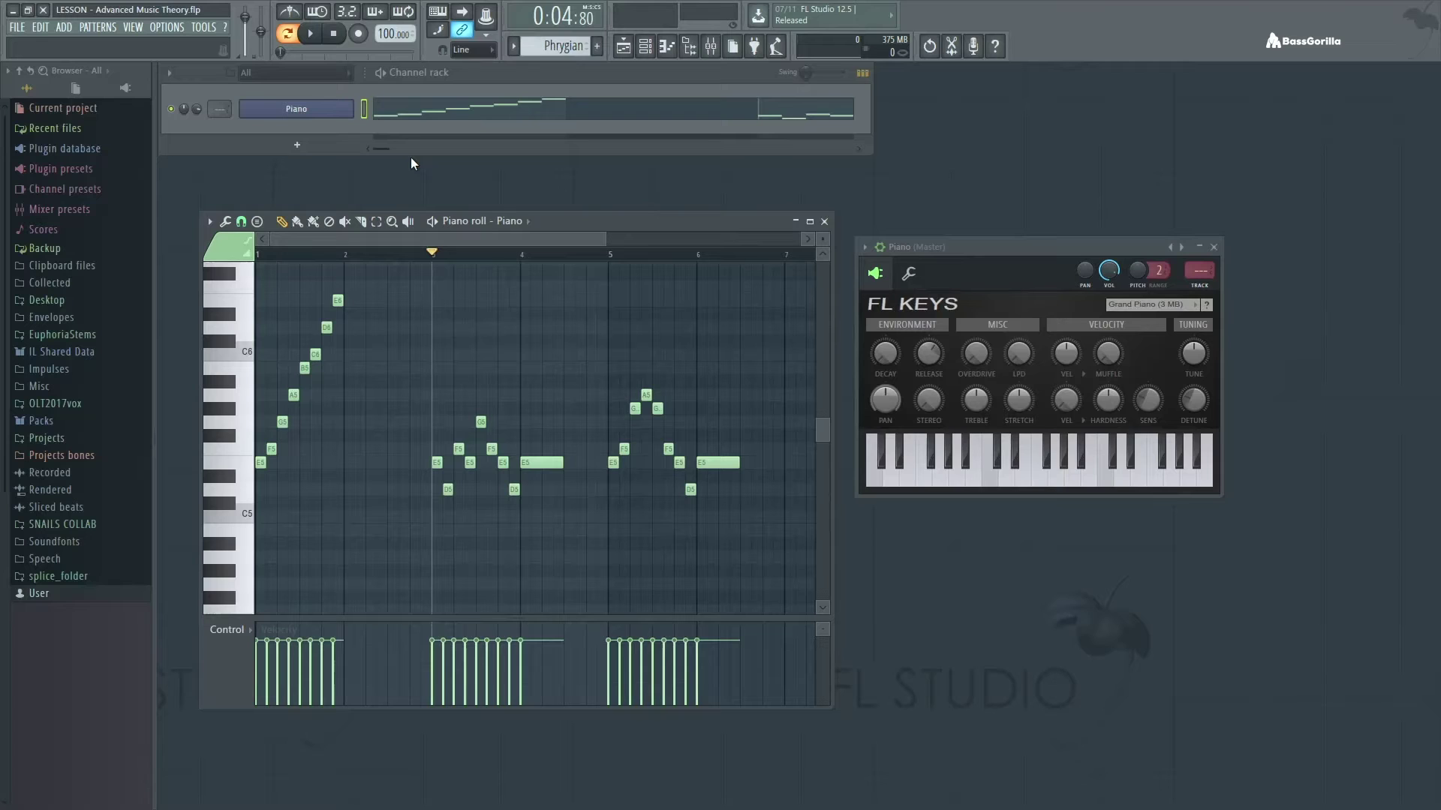
click(334, 34)
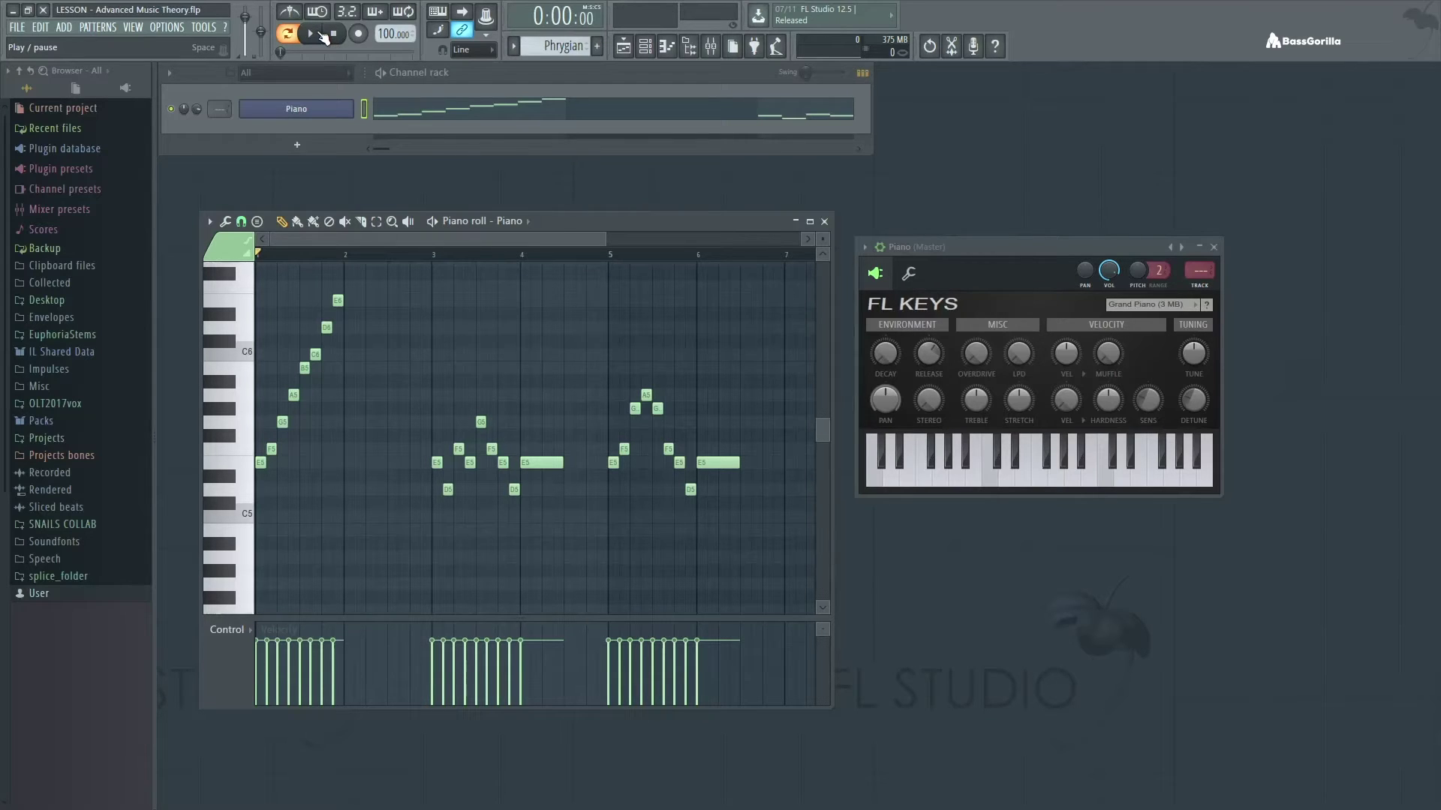
scroll(379, 538, up, 4)
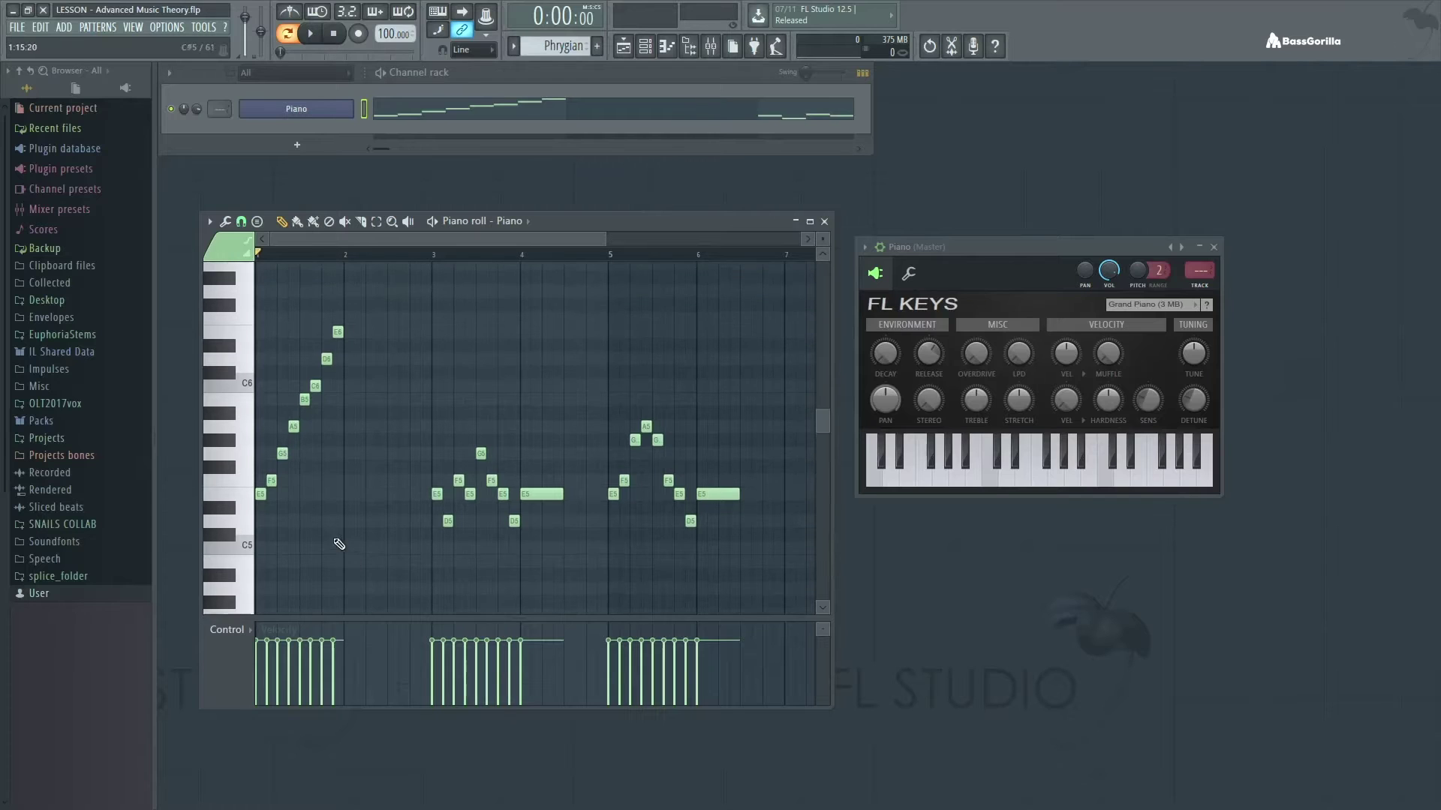
click(314, 35)
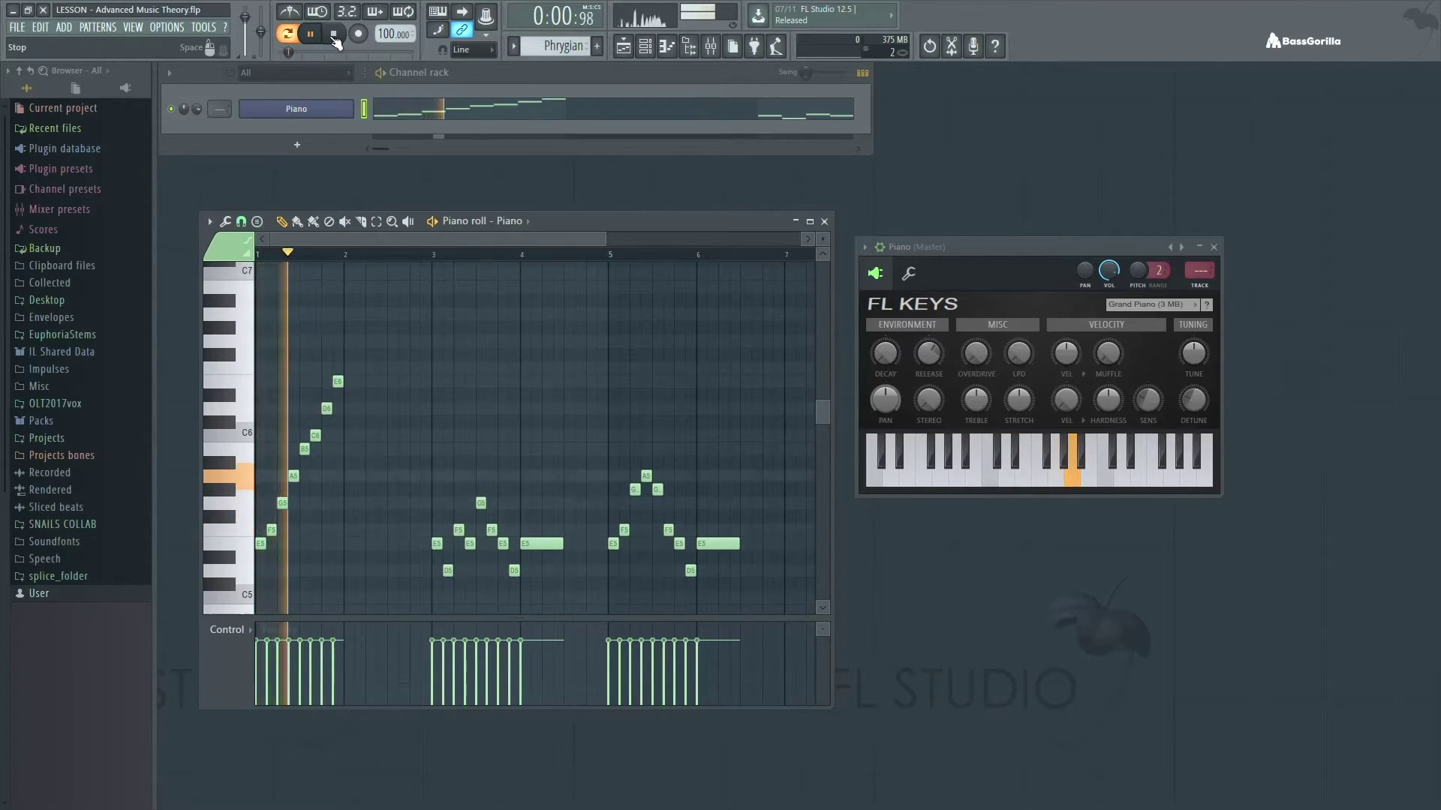
click(335, 36)
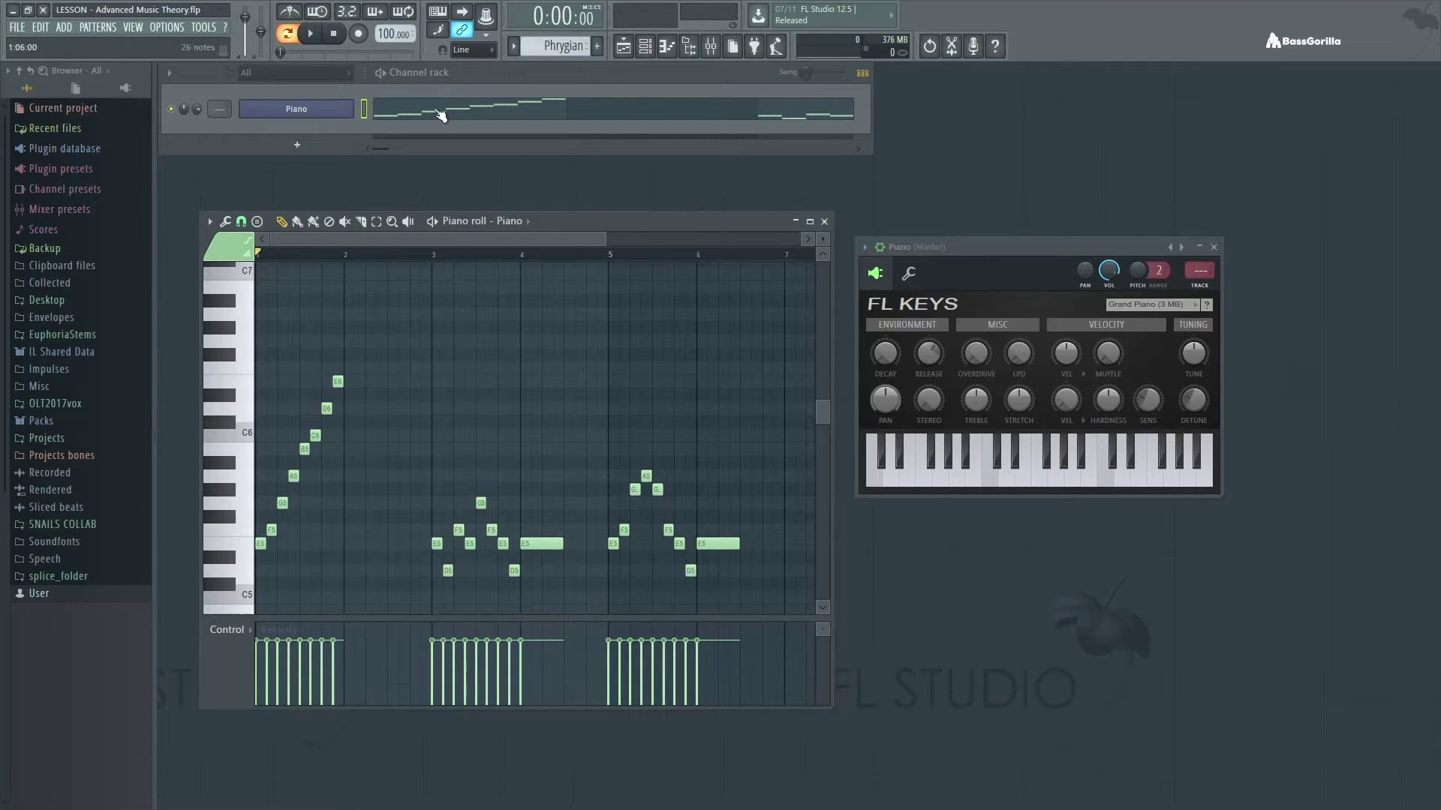
scroll(454, 332, down, 2)
click(439, 258)
scroll(525, 304, down, 1)
scroll(540, 304, down, 1)
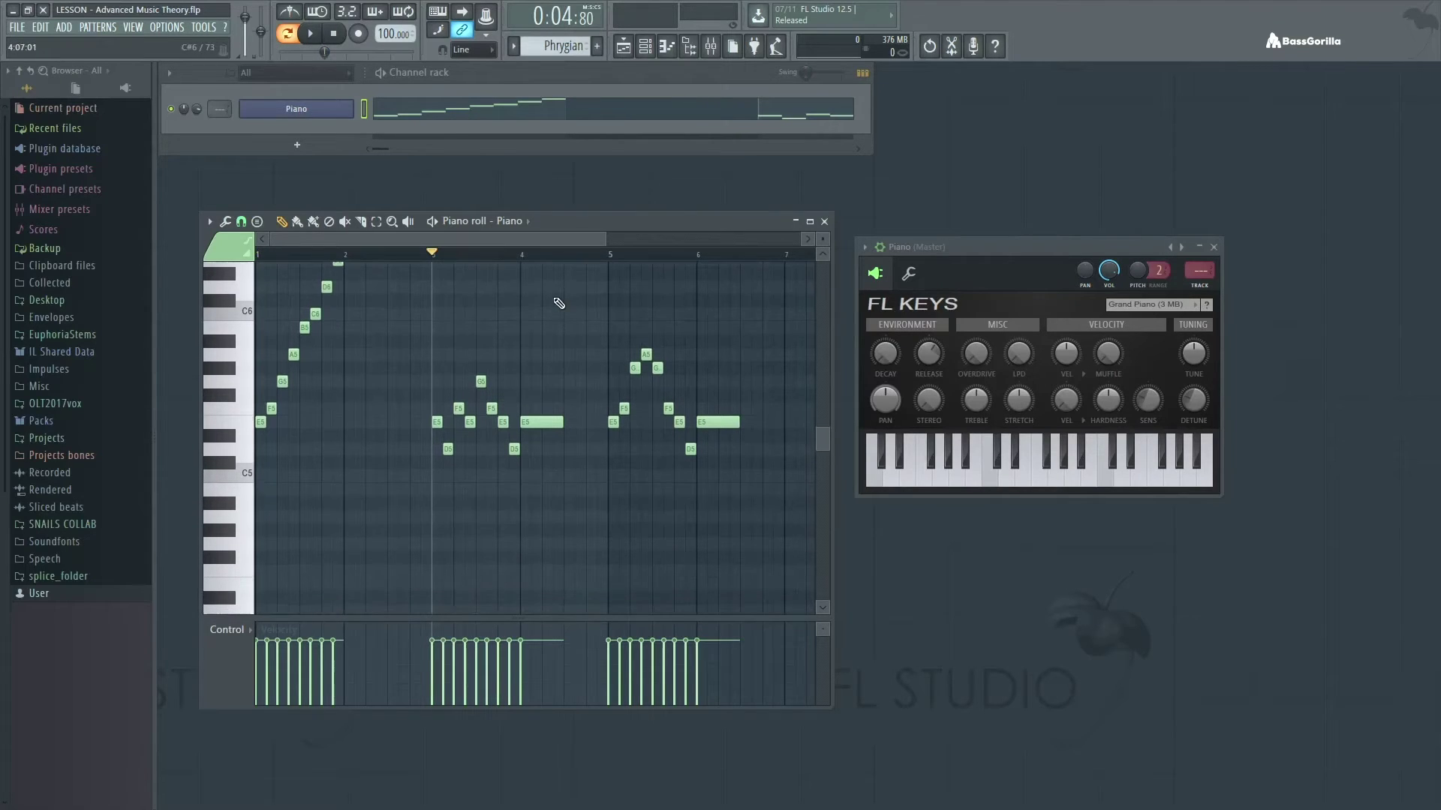
key(space)
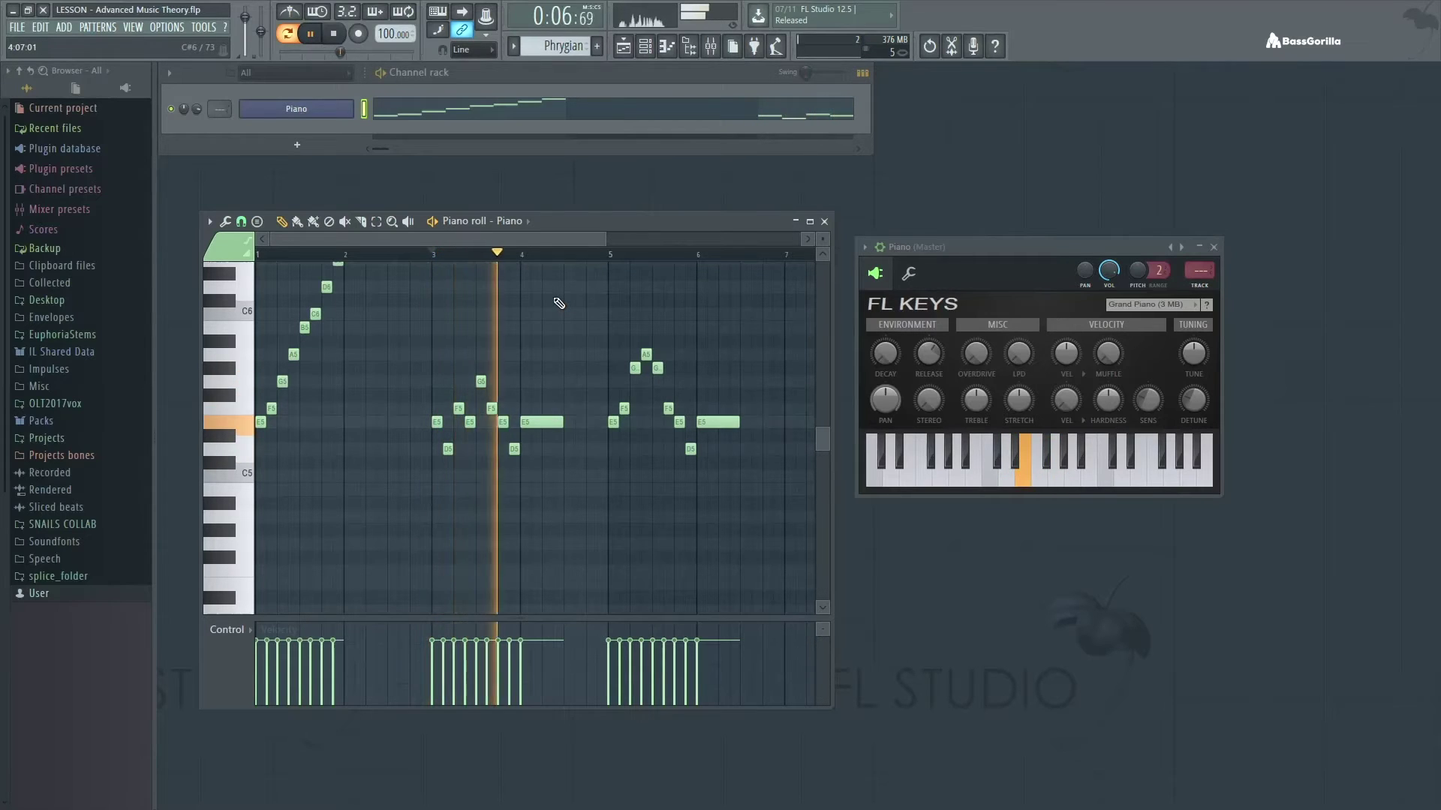
key(space)
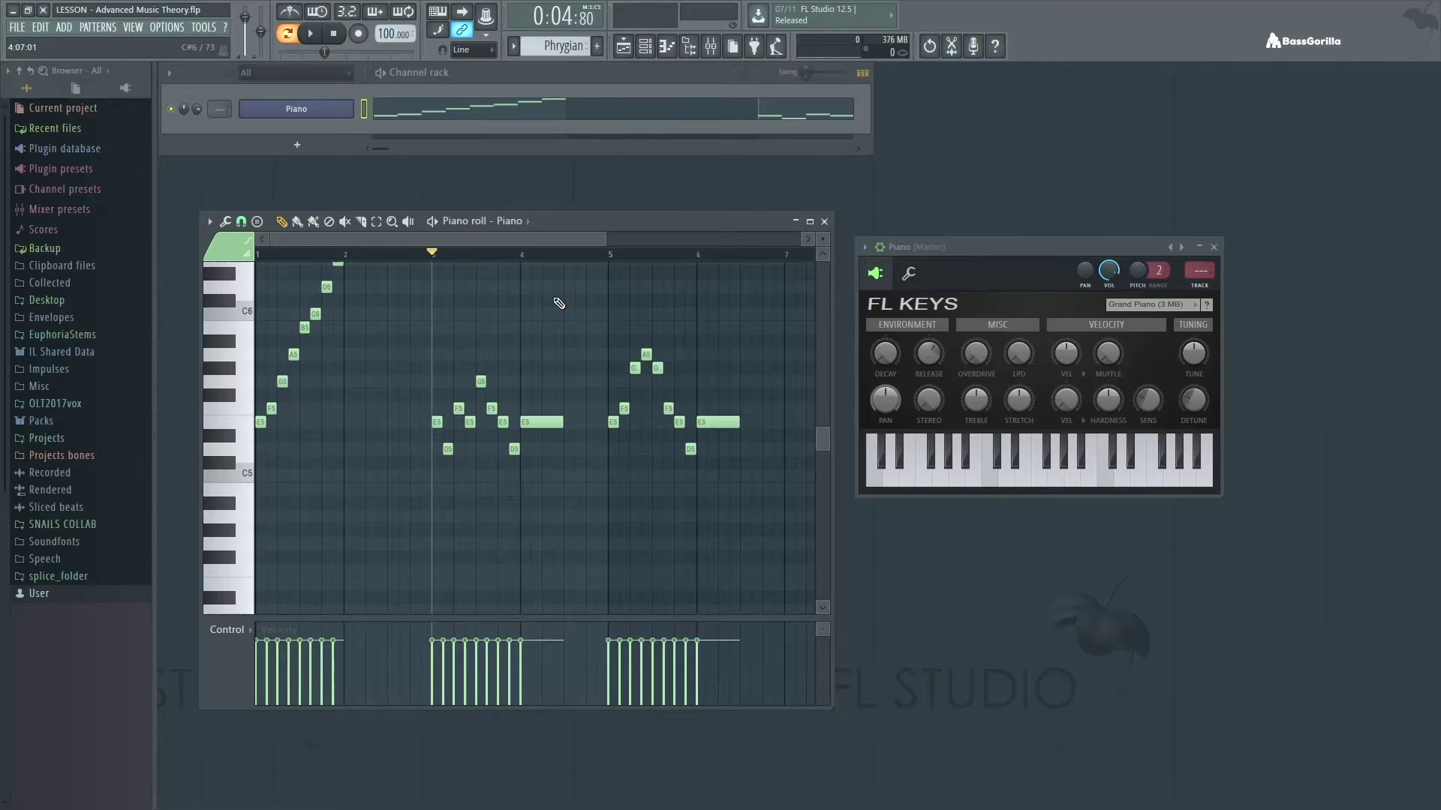
Step: Play and stop the Phrygian melody from bar 5, then close the piano roll
click(608, 254)
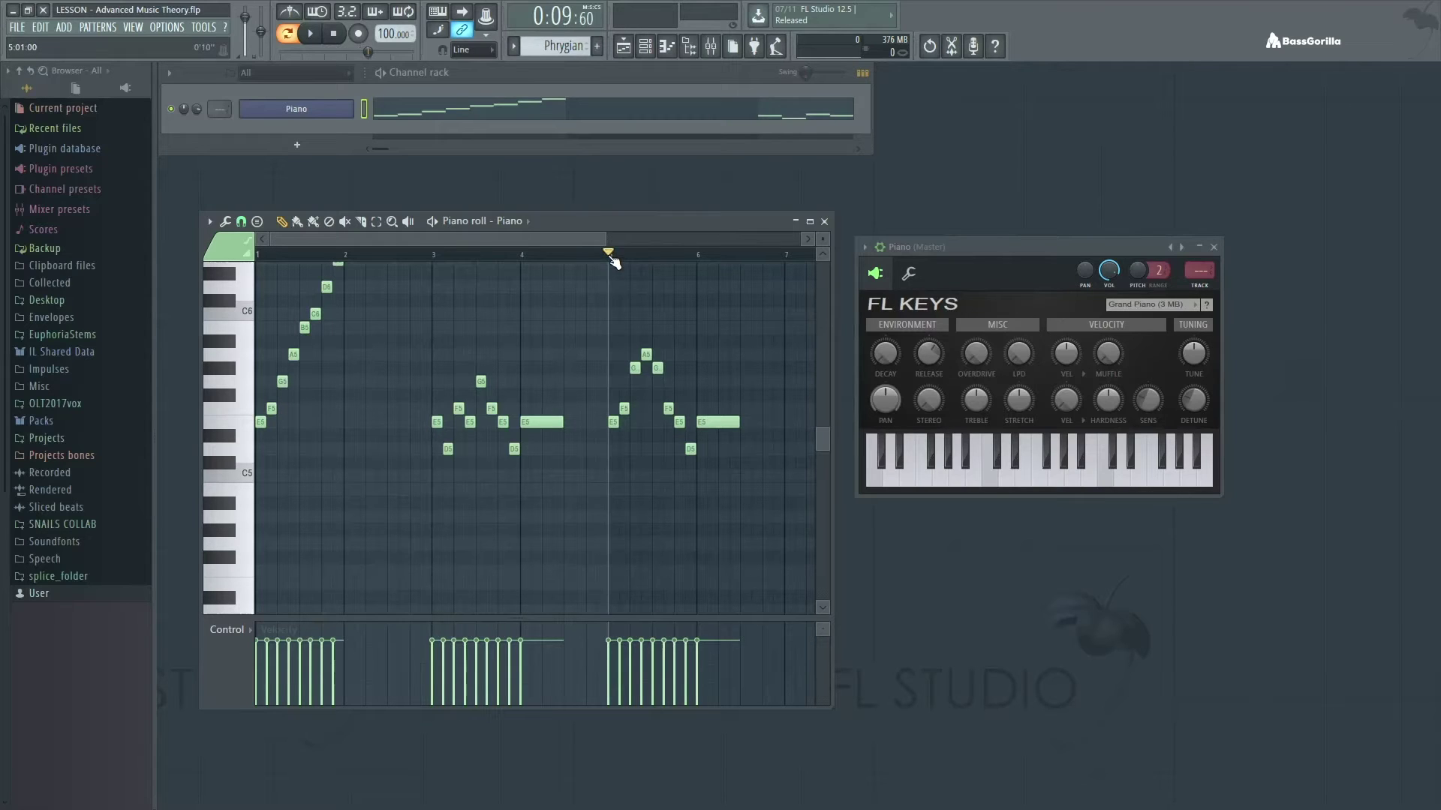
key(space)
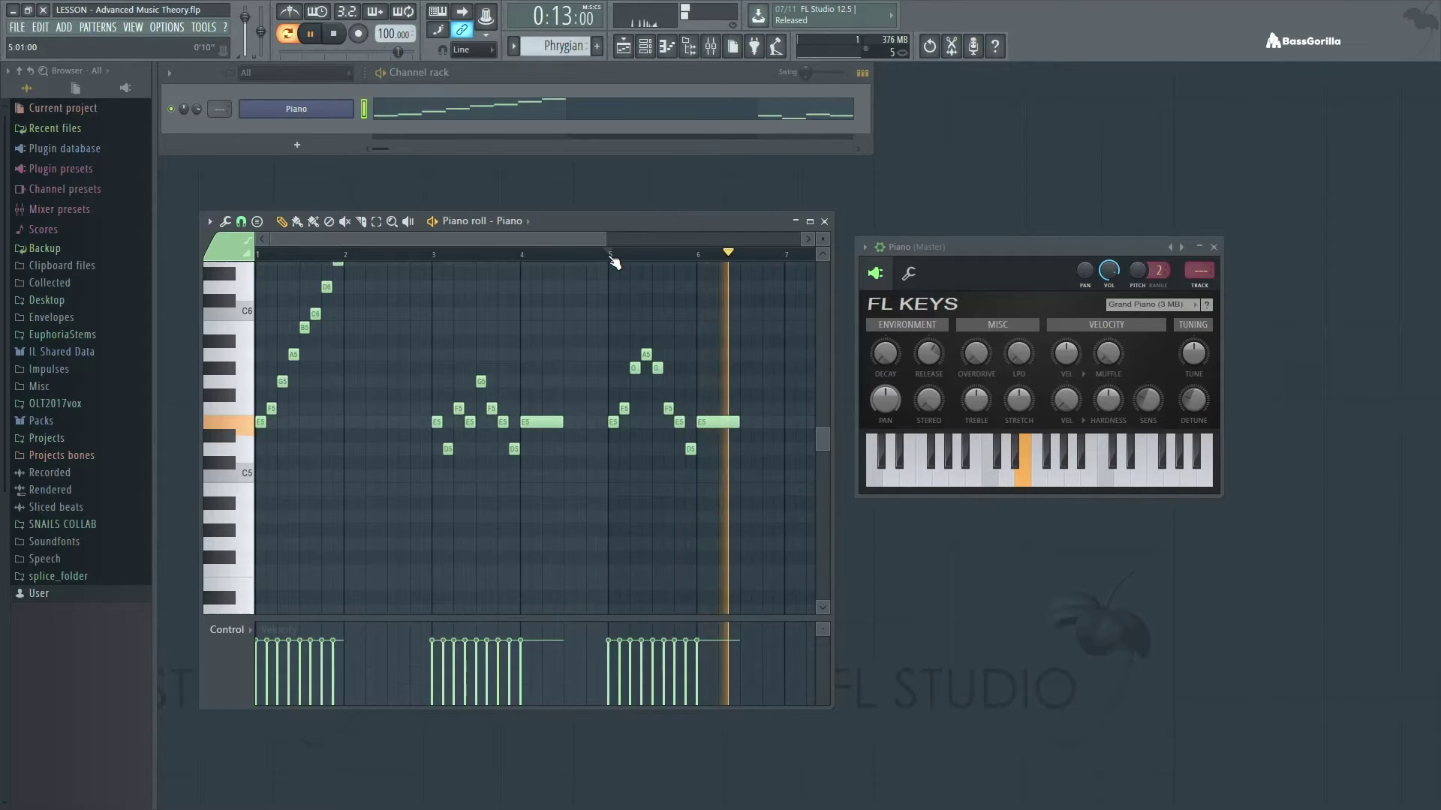
key(space)
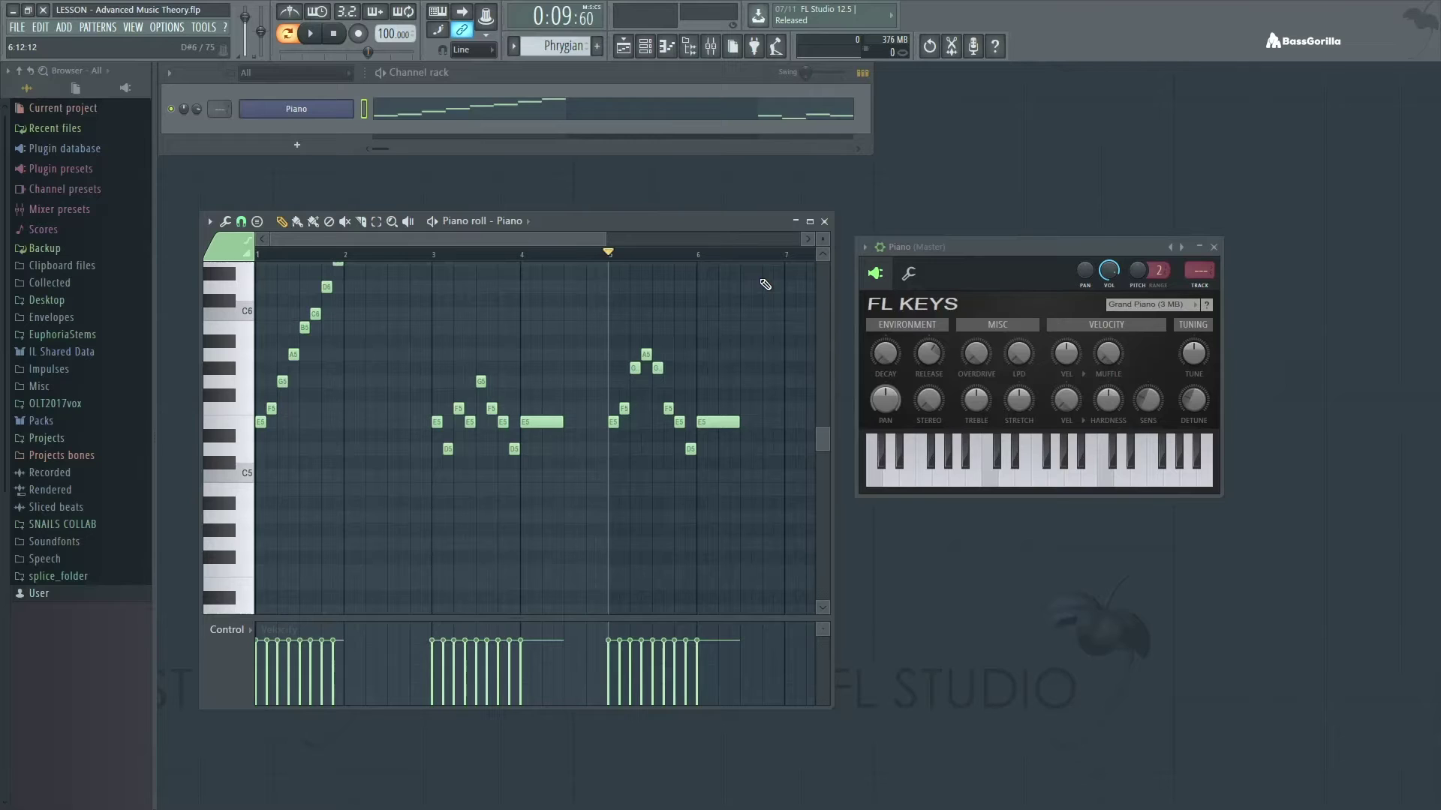
click(824, 220)
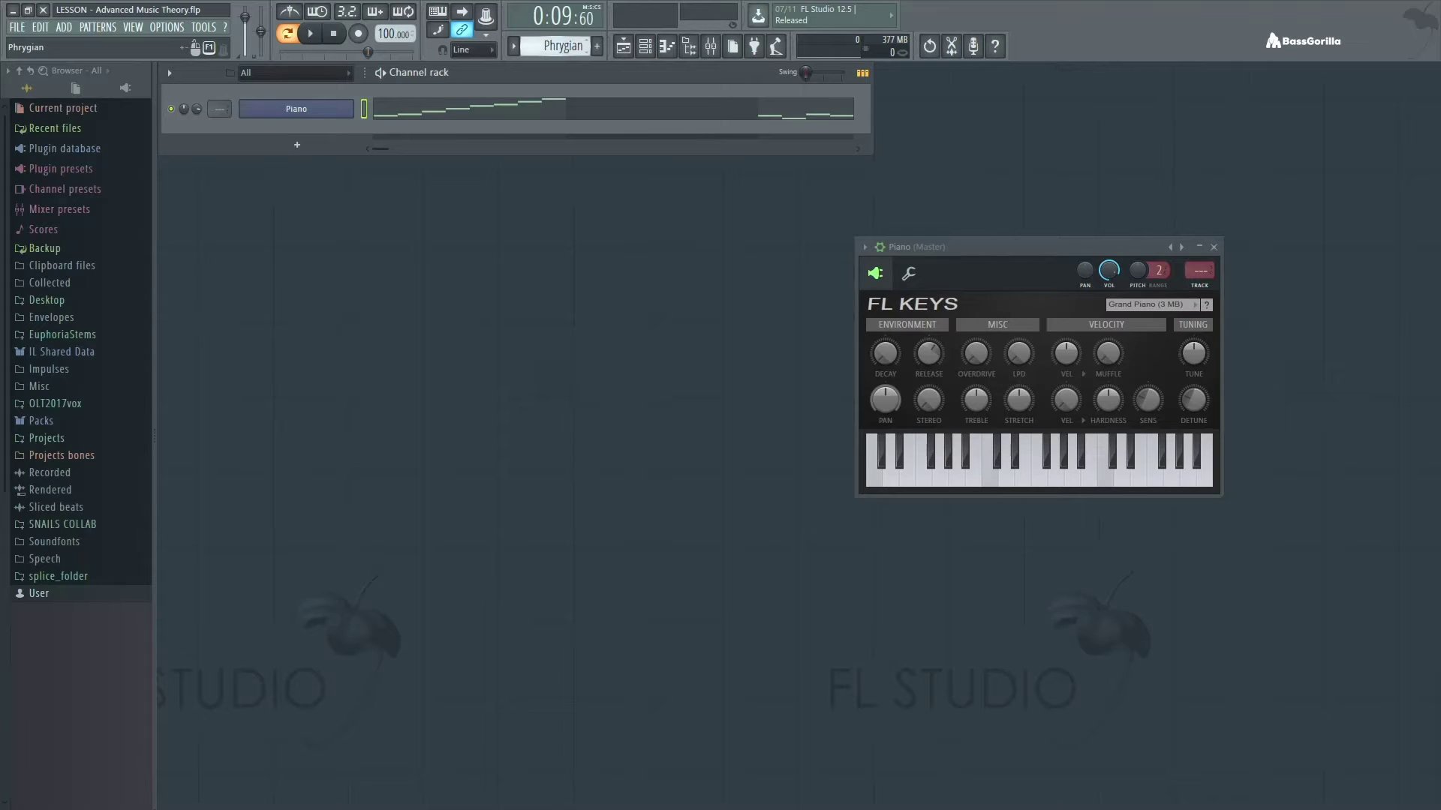
Step: Select the Lydian pattern, open its piano roll, and set playback to bar 1
drag(563, 45, 563, 37)
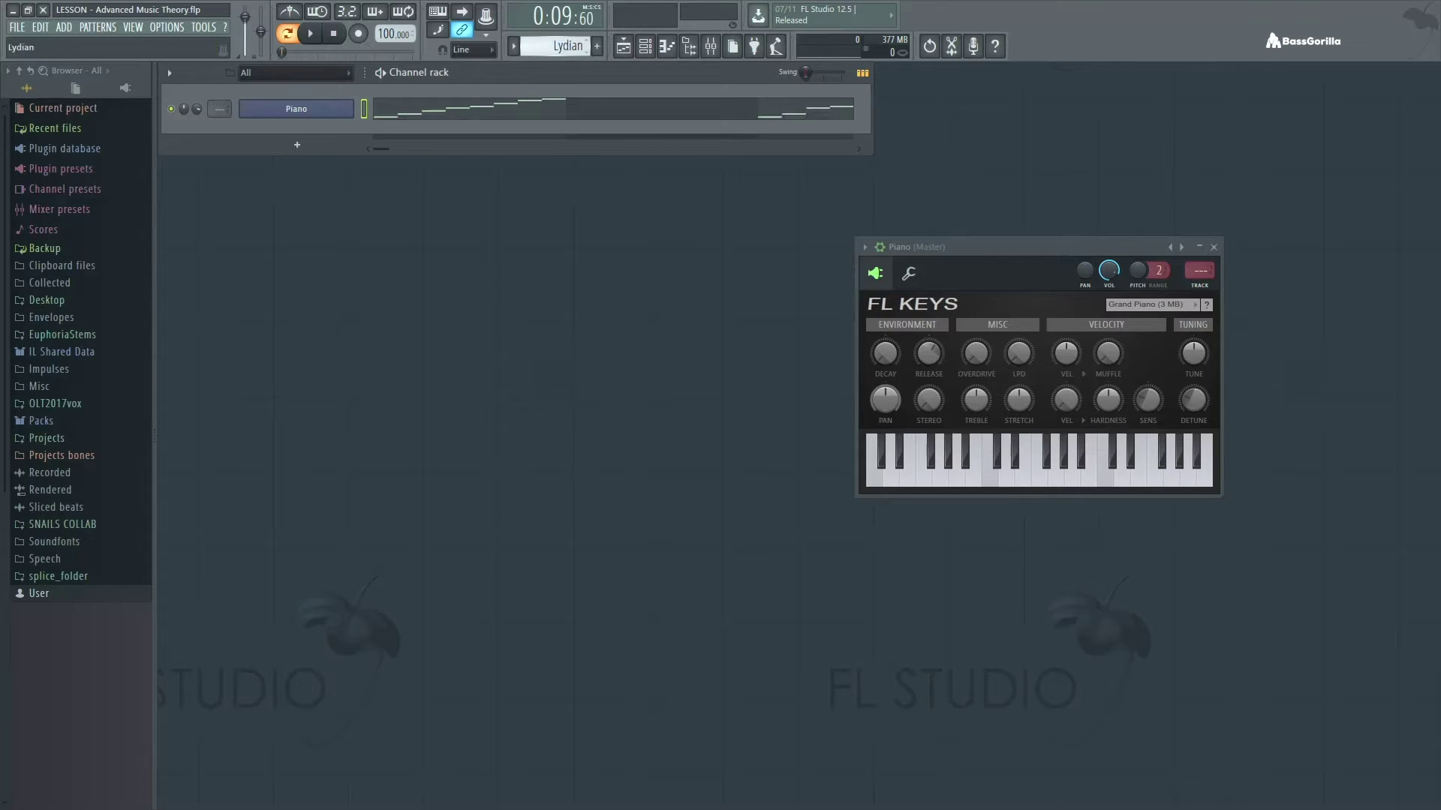
right_click(339, 108)
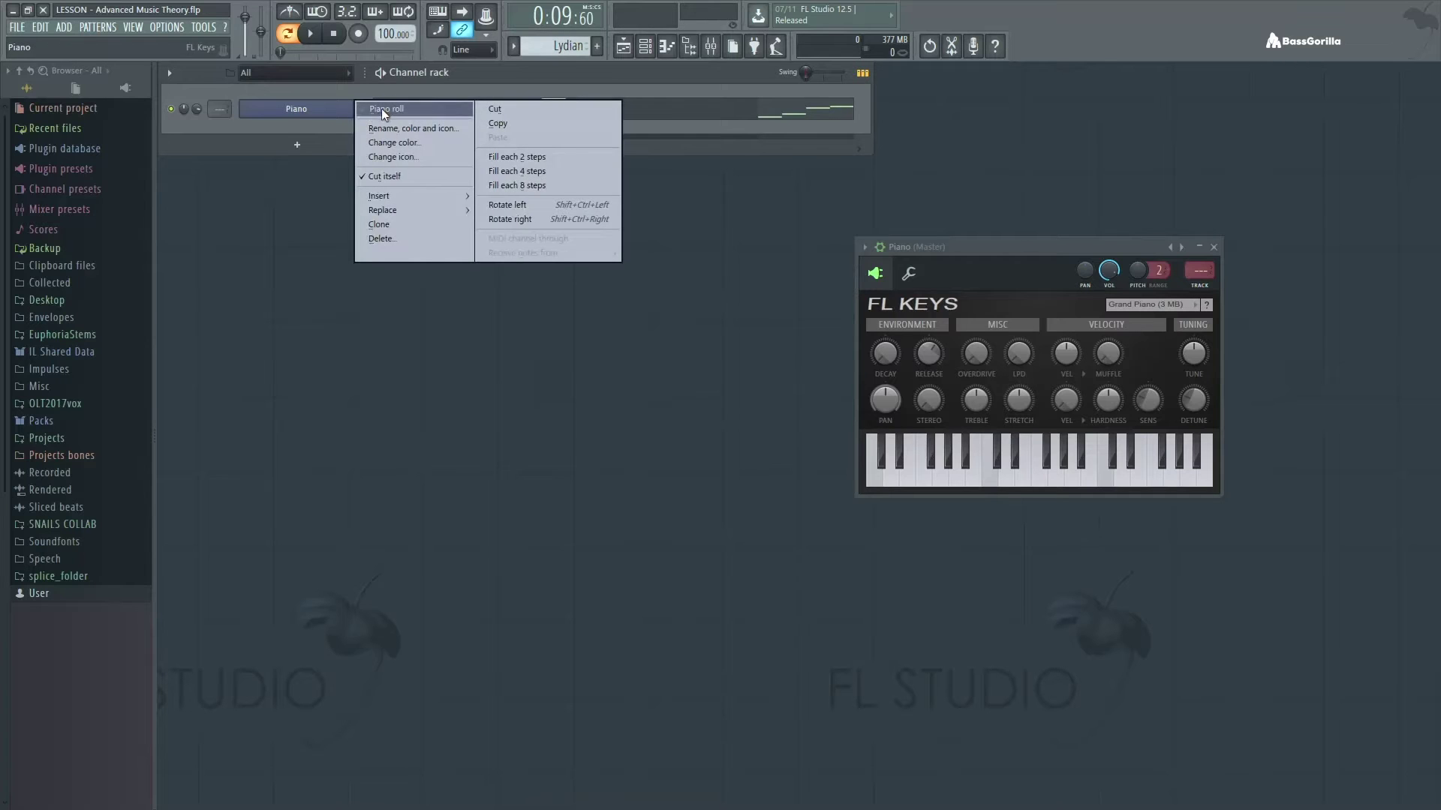
click(381, 108)
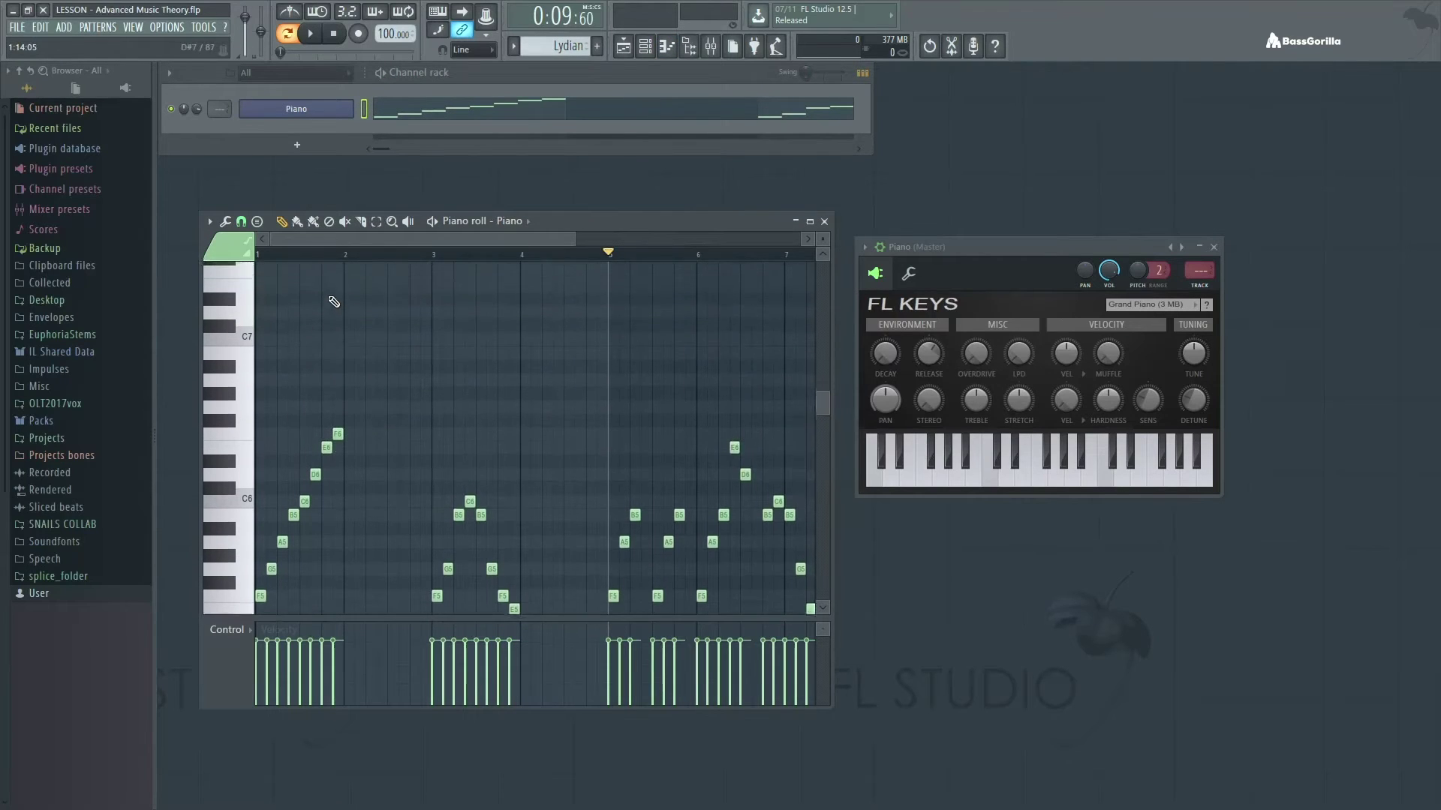
click(259, 256)
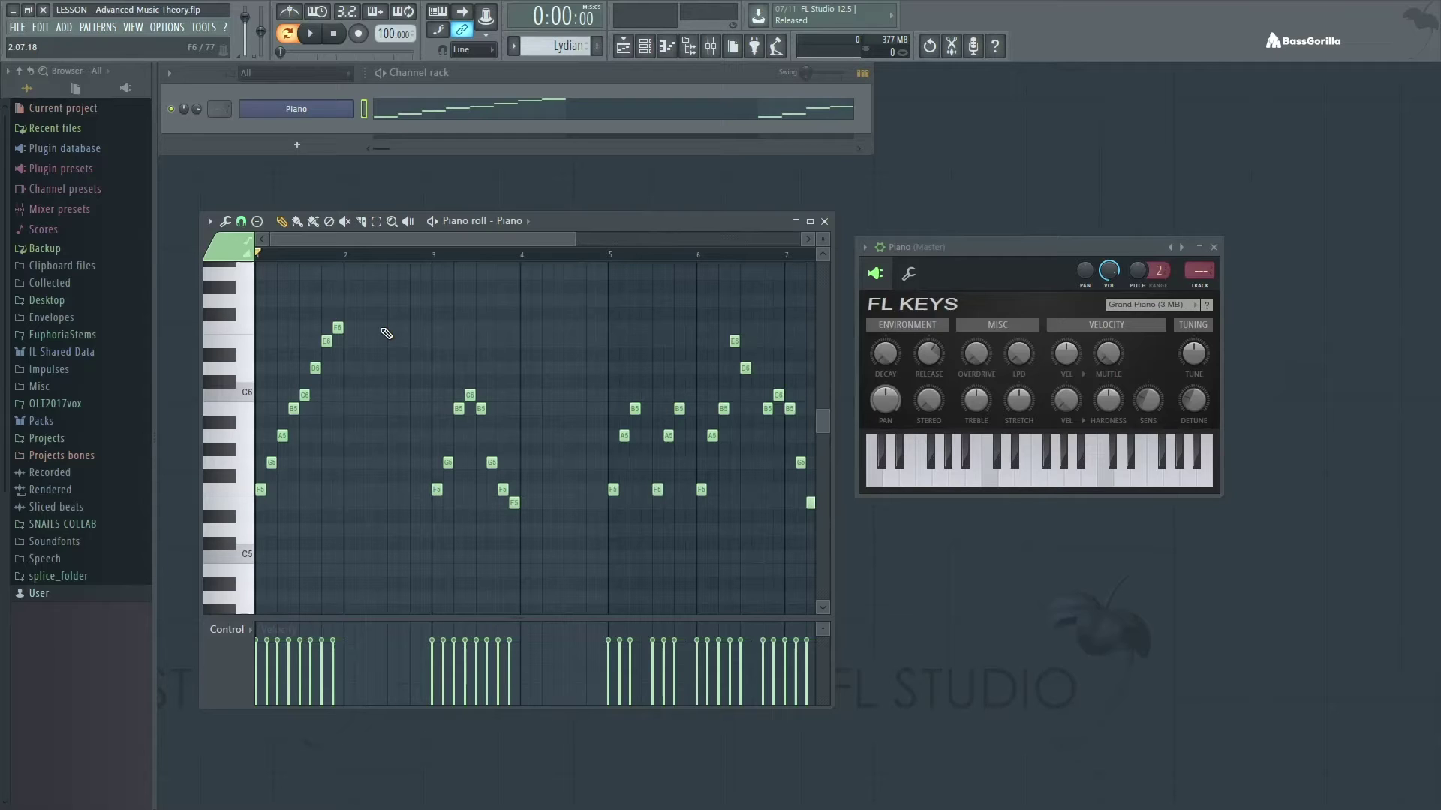
Step: Briefly play the Lydian melody, then audition the keys climbing from F#5 to C6
key(space)
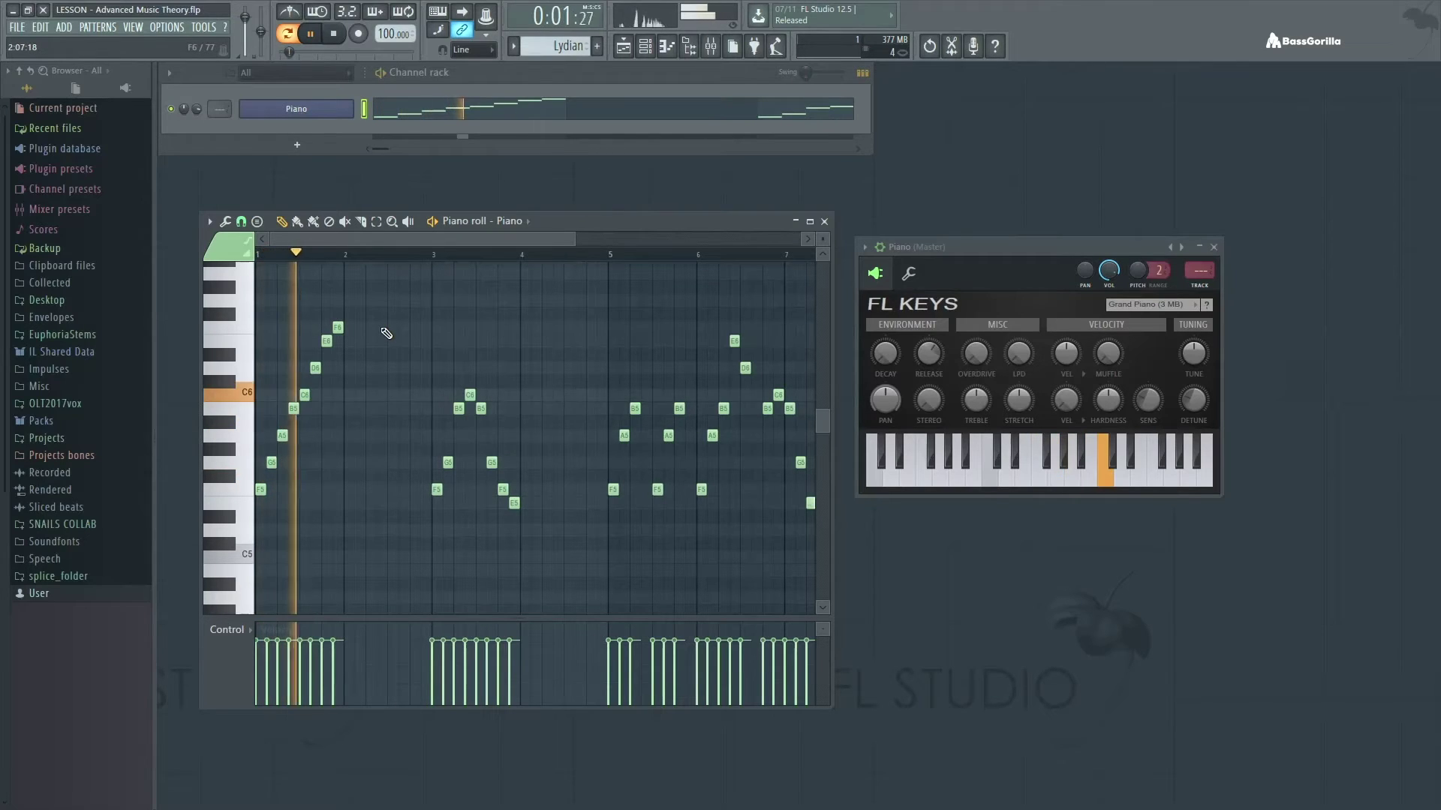
key(space)
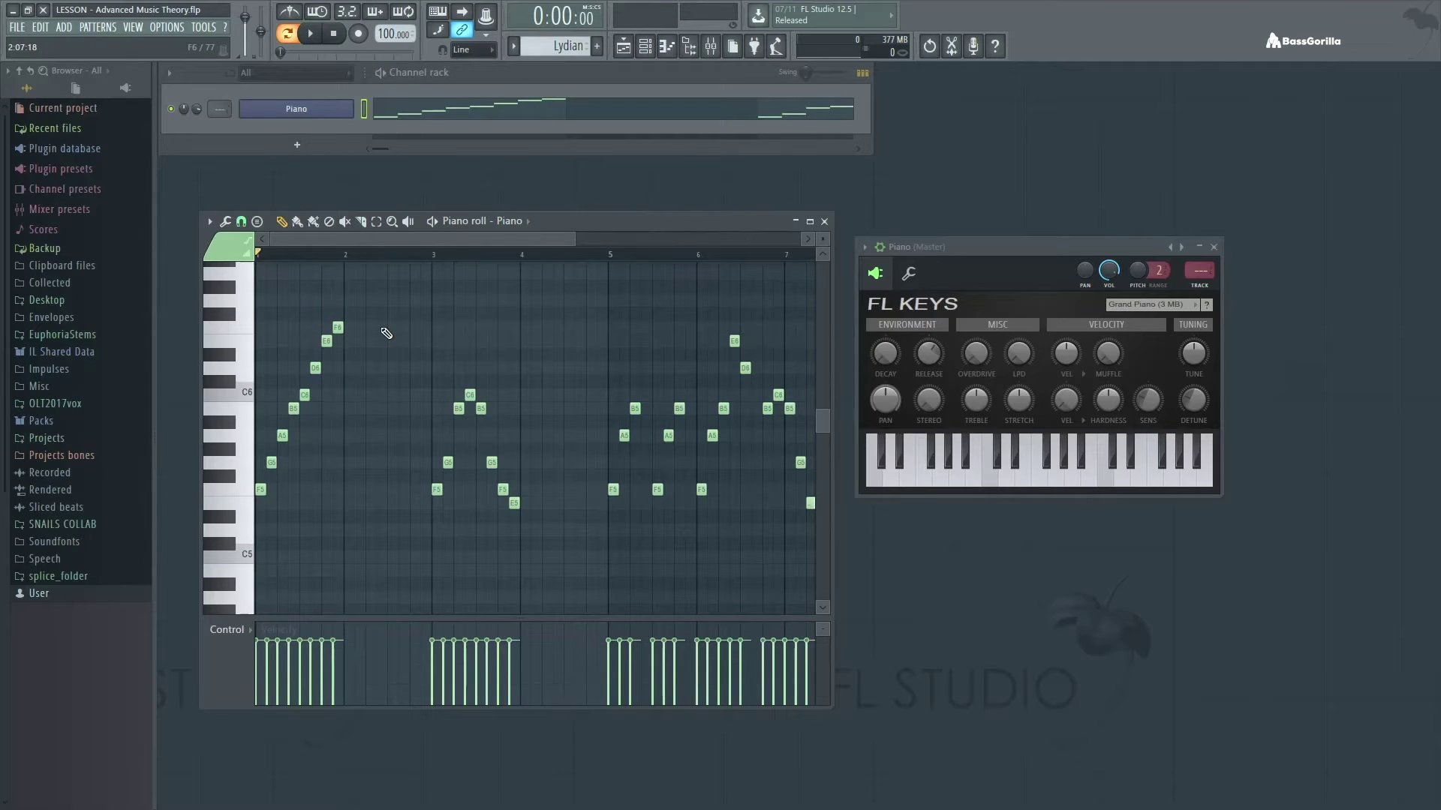
click(250, 556)
click(246, 530)
click(243, 503)
click(231, 478)
click(237, 462)
click(238, 436)
click(241, 408)
Step: Play the Lydian melody from bar 3, stop it, then start playback again
click(436, 260)
key(space)
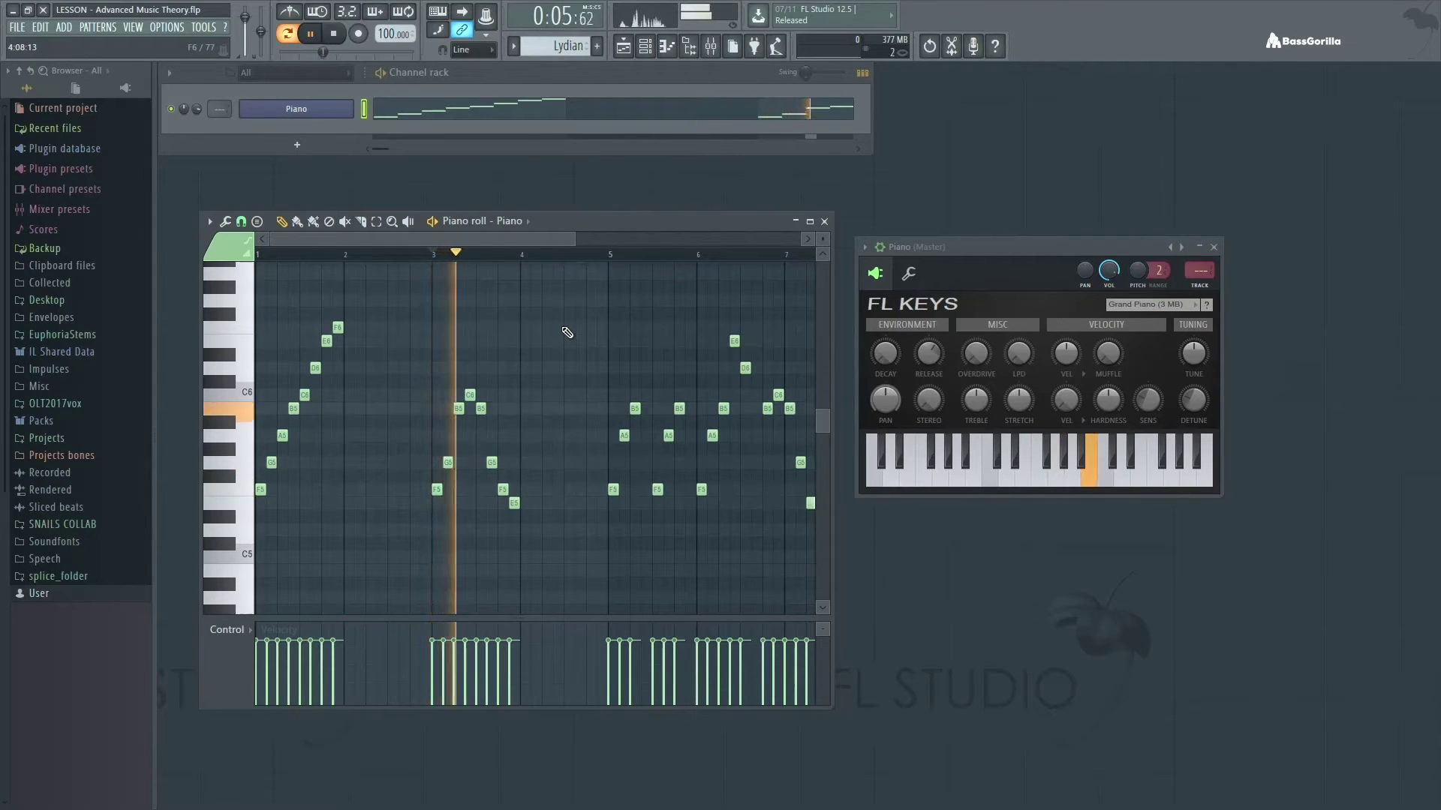
key(space)
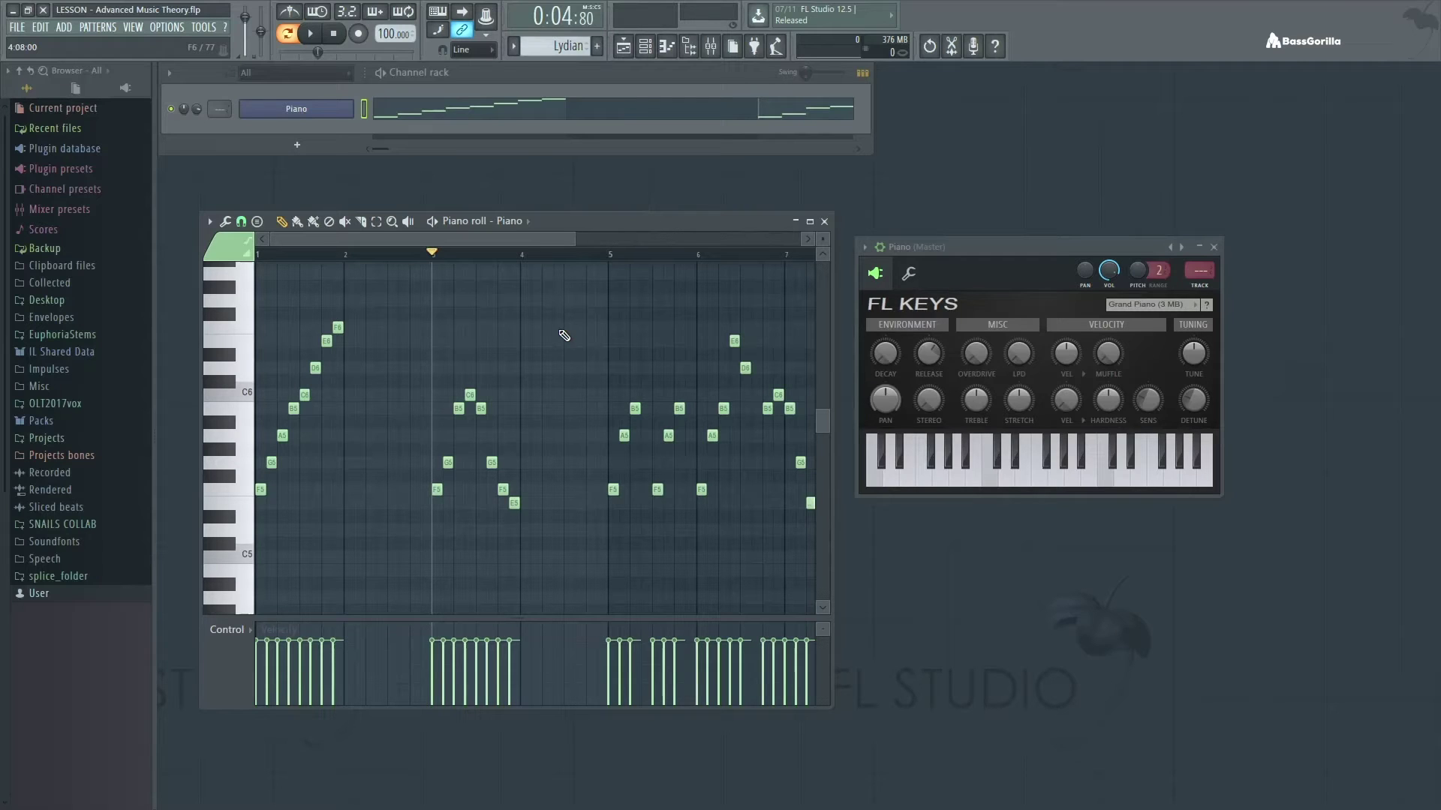
key(space)
click(458, 255)
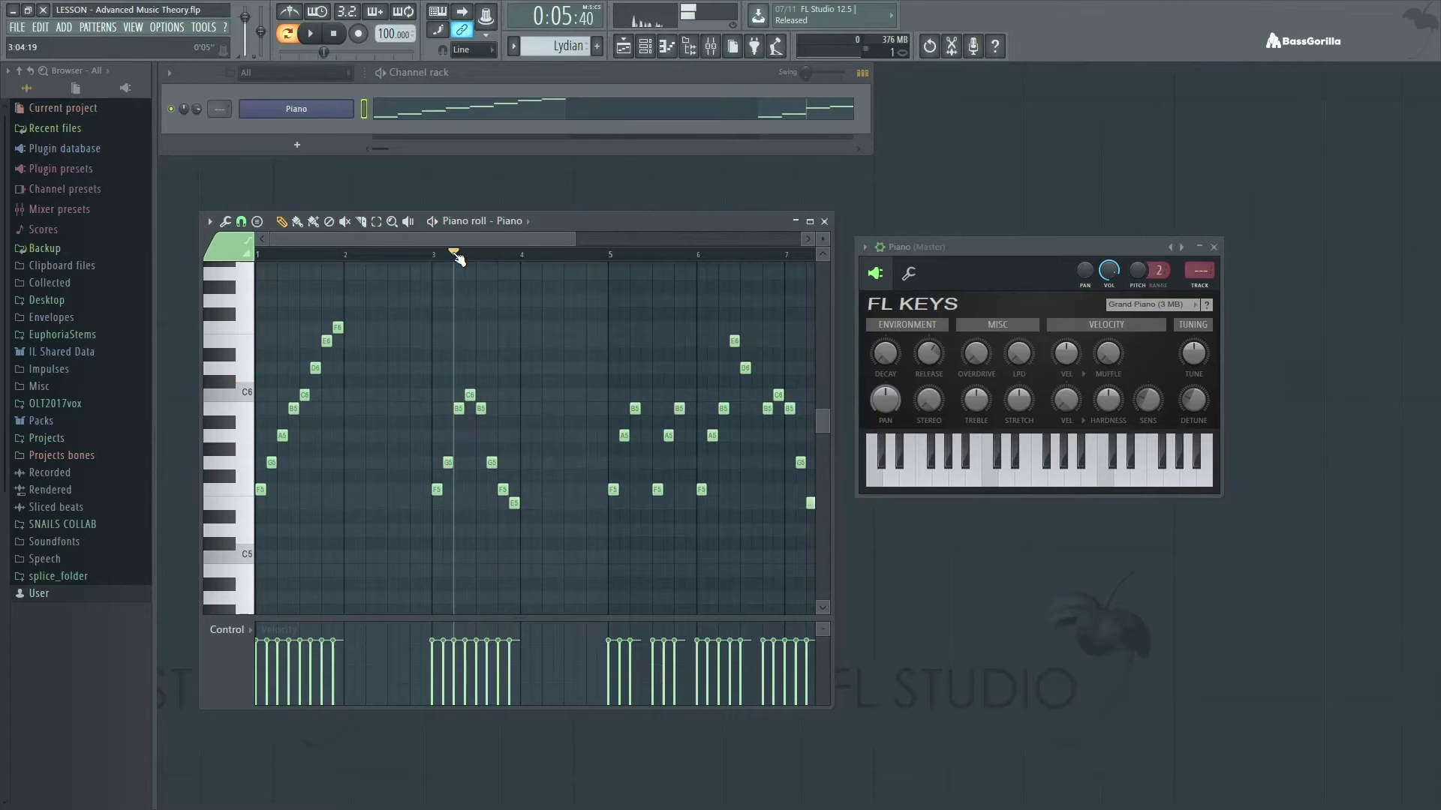
key(space)
scroll(457, 259, right, 4)
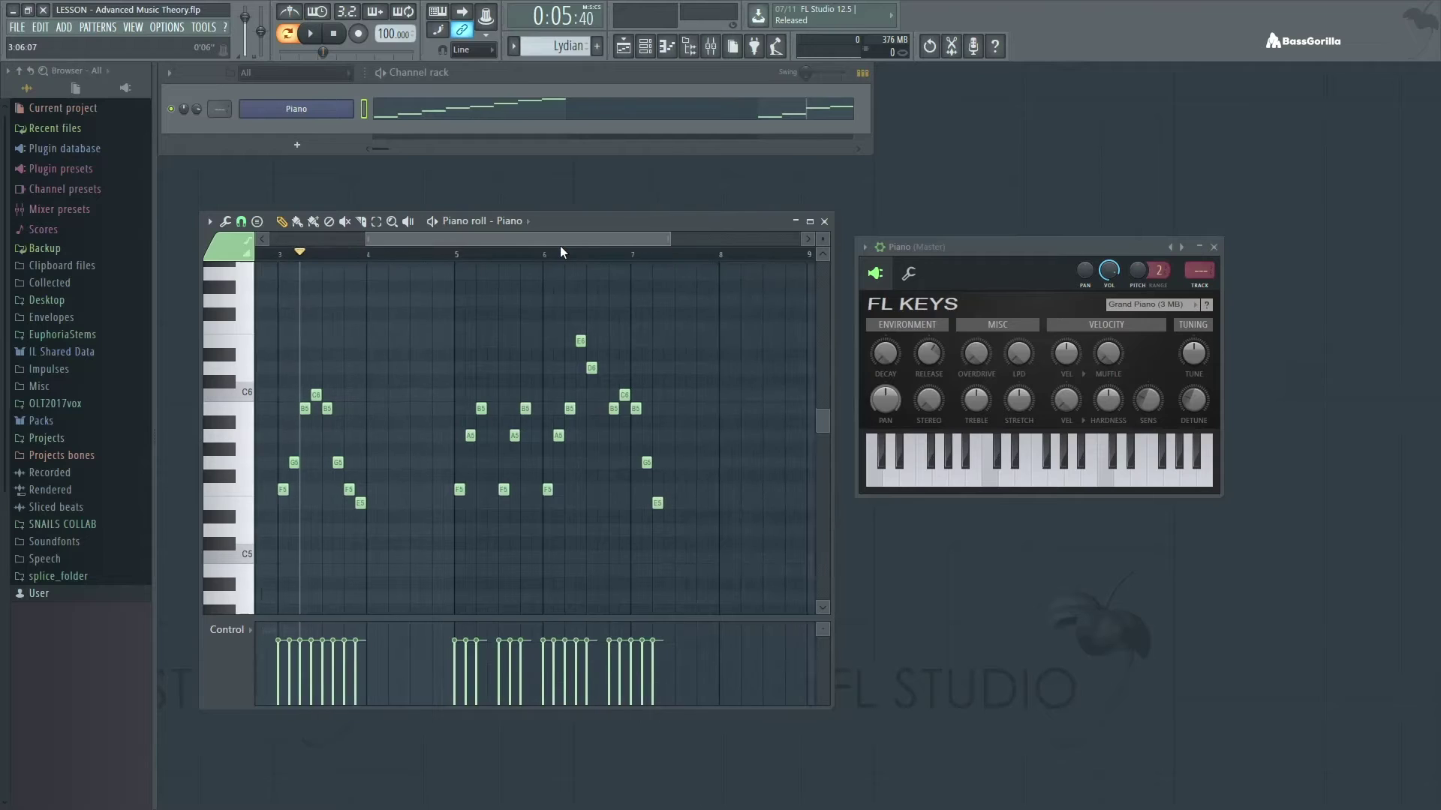
click(437, 254)
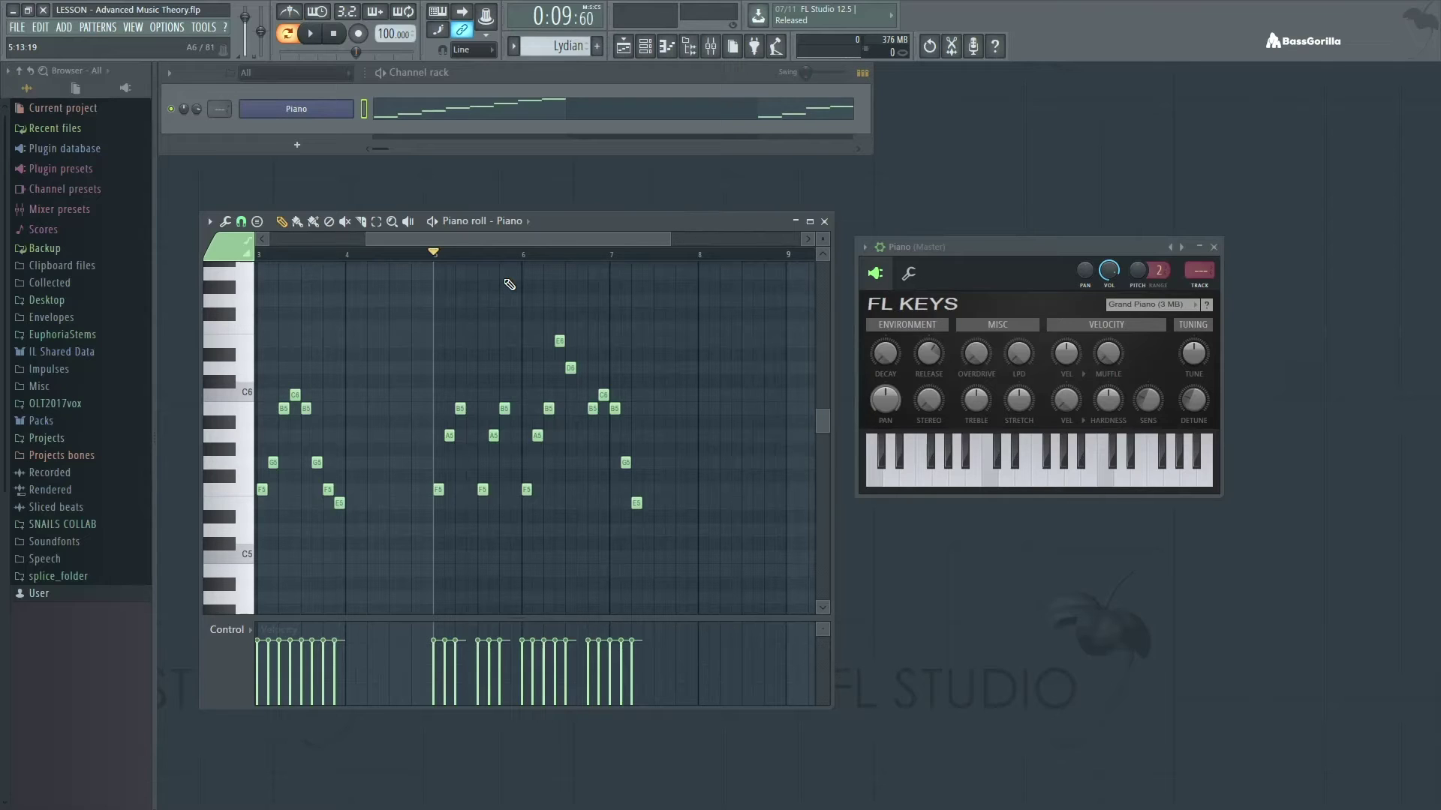
key(space)
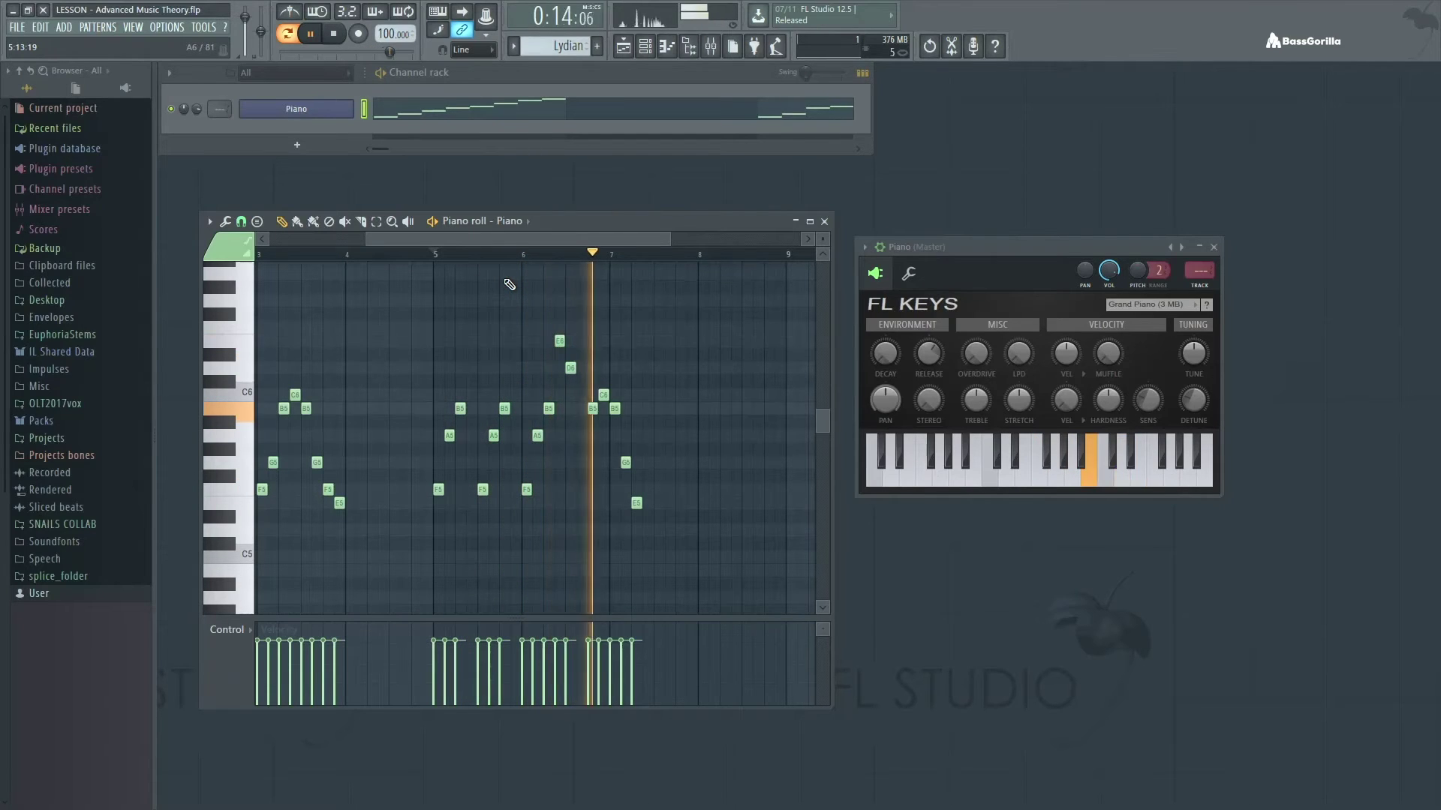
key(space)
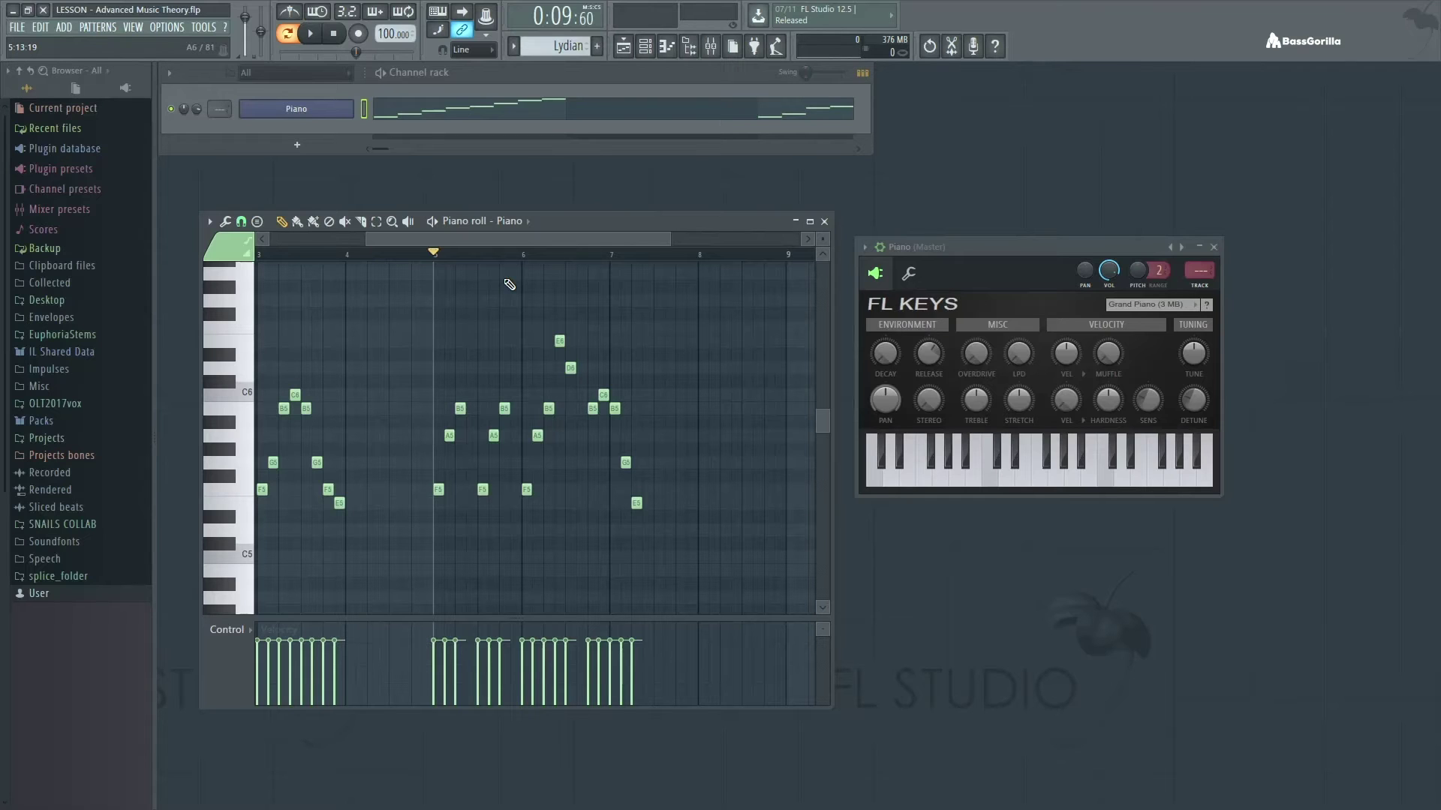
Step: Zoom the Lydian piano roll horizontally into bars 5–7
scroll(496, 344, up, 3)
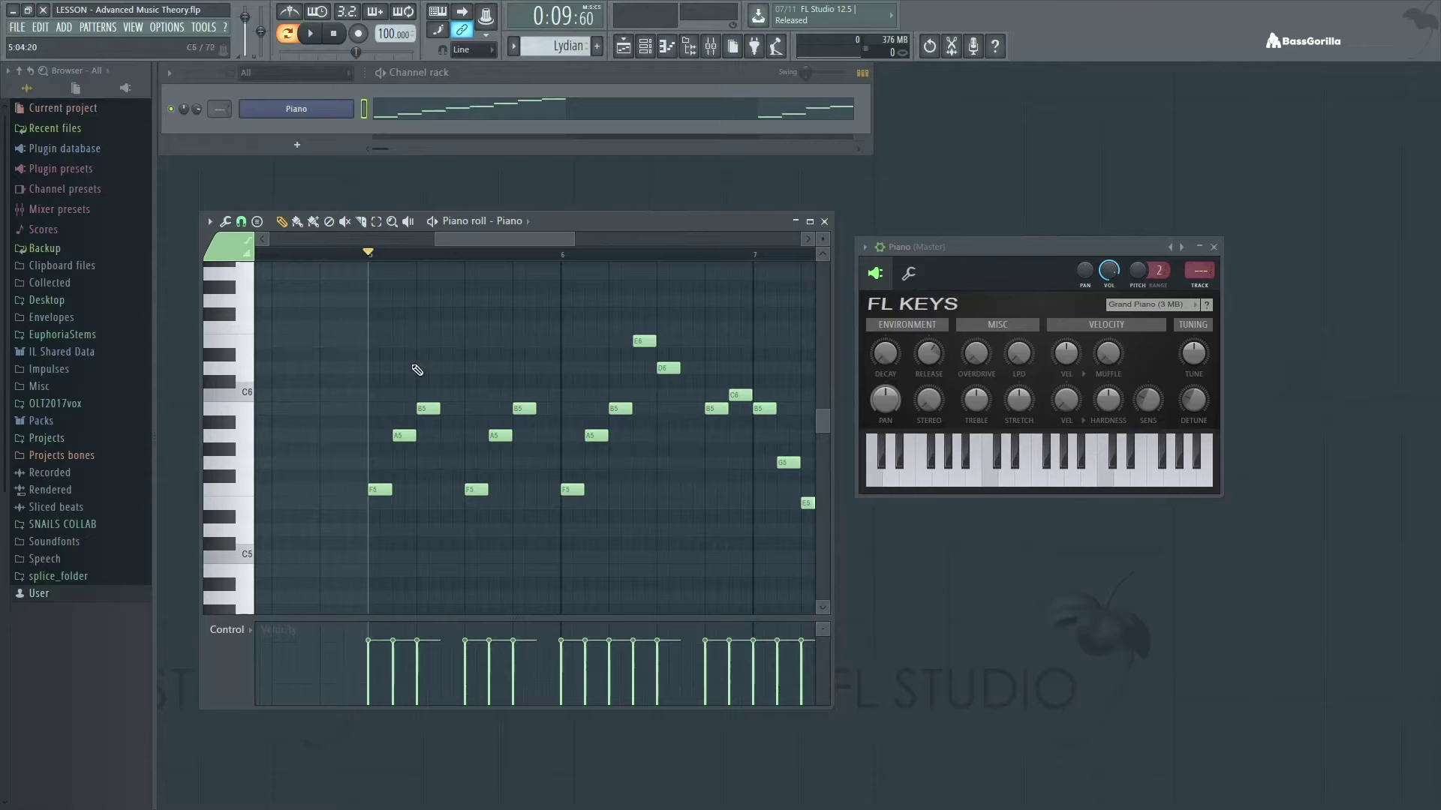
Step: Raise the three repeated B5 notes to C6 in the Lydian melody
drag(464, 240, 475, 240)
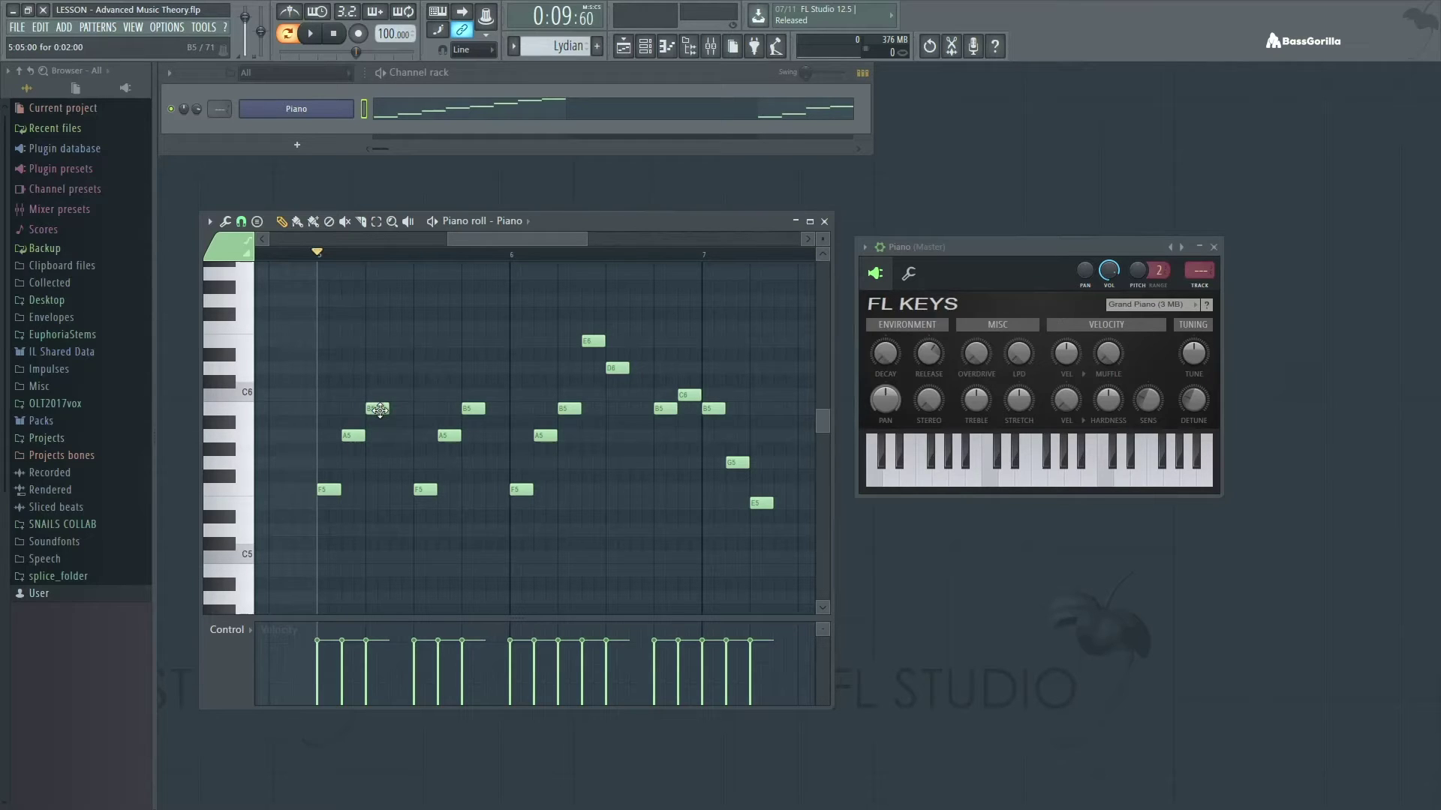
drag(379, 409, 379, 395)
click(464, 408)
drag(464, 408, 464, 395)
drag(569, 409, 572, 395)
Step: Lower the later B5 note to A#5, then play back the edited melody
click(593, 341)
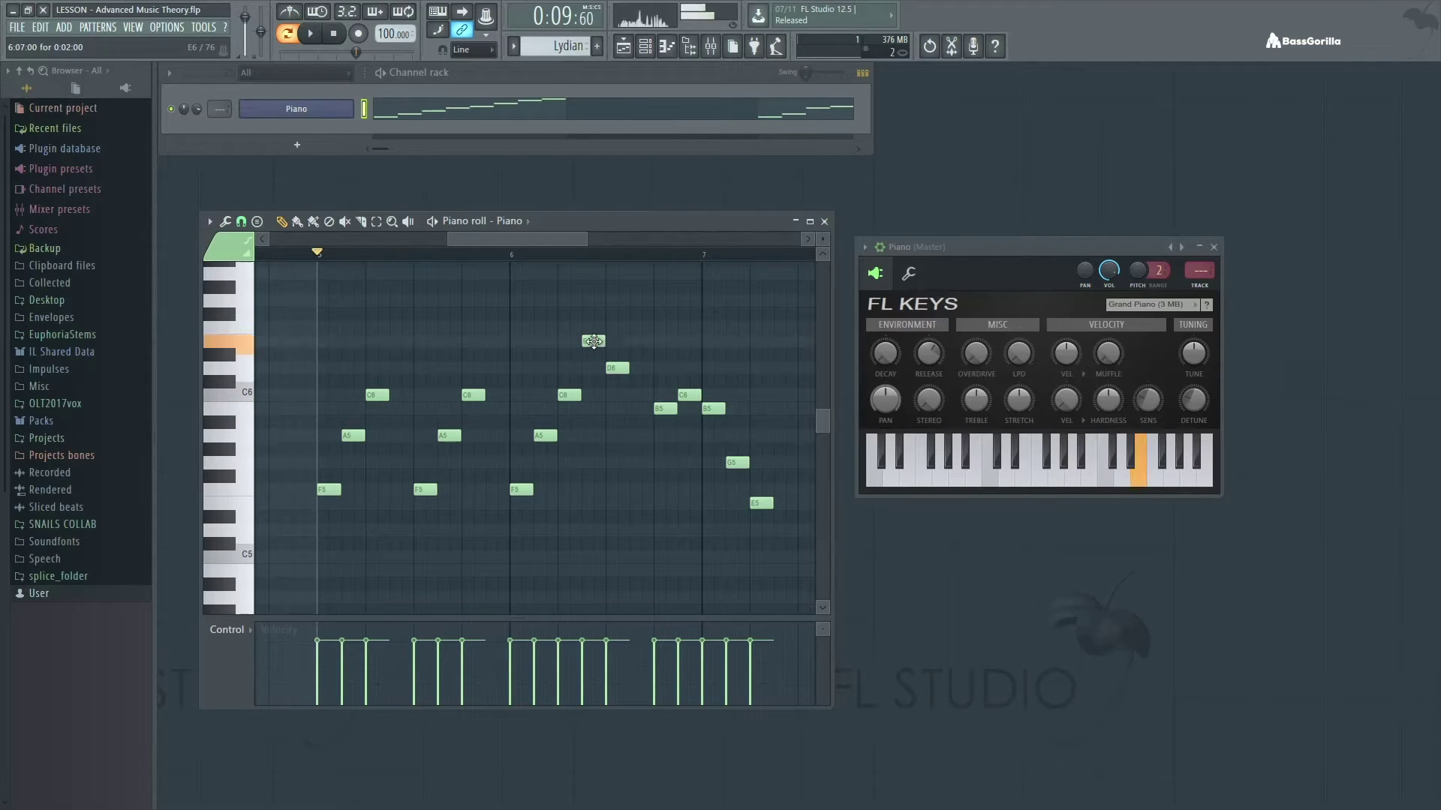
click(614, 365)
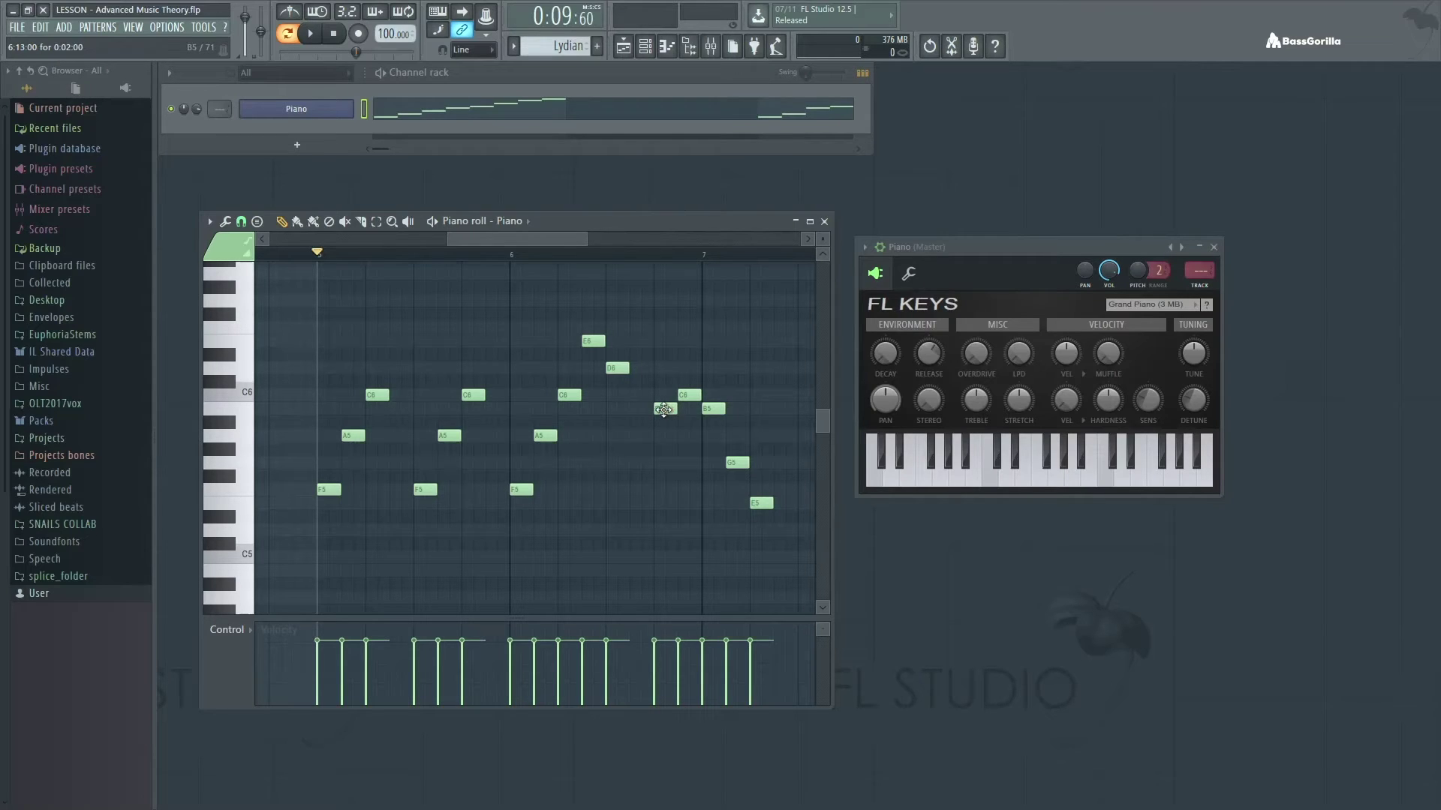
drag(663, 409, 710, 421)
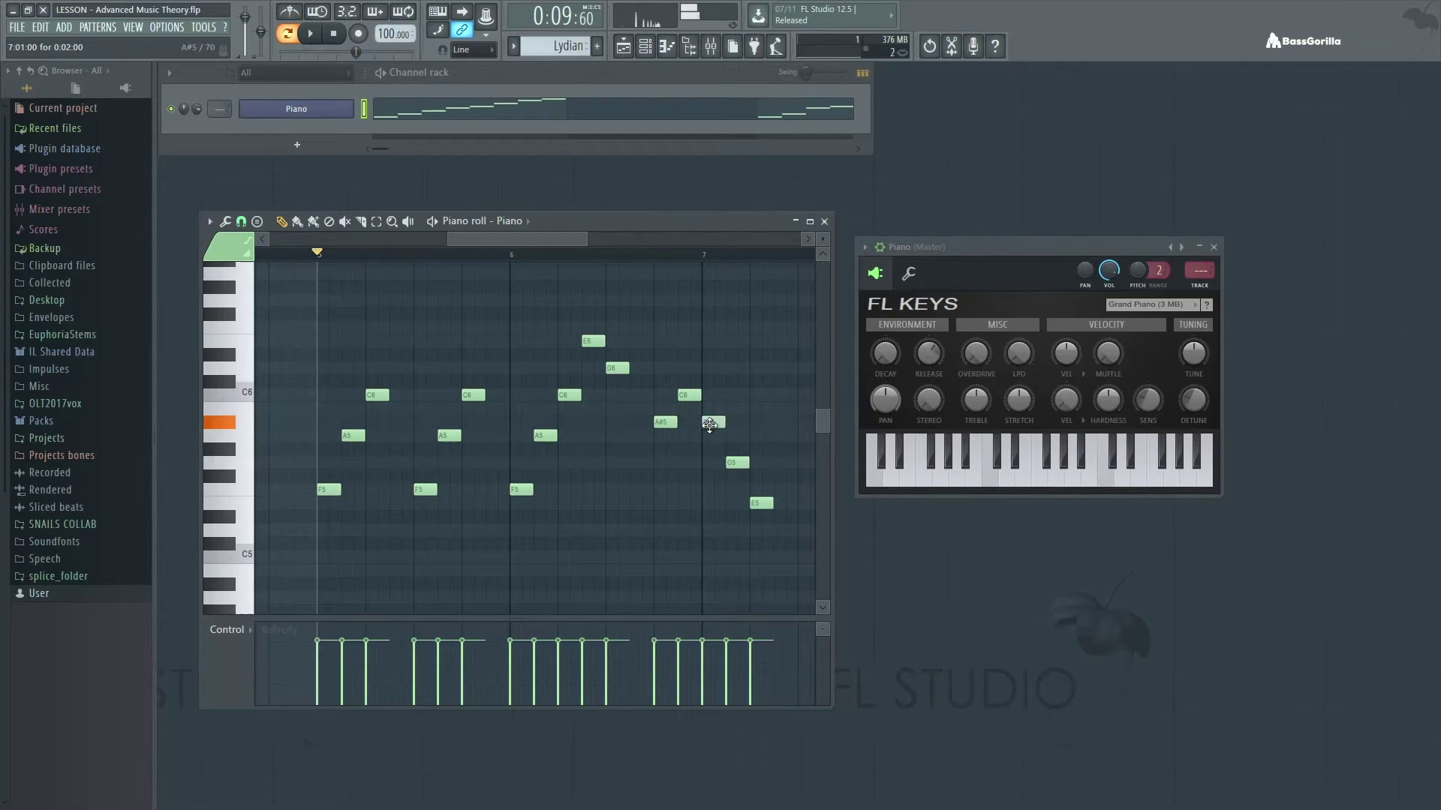
click(761, 501)
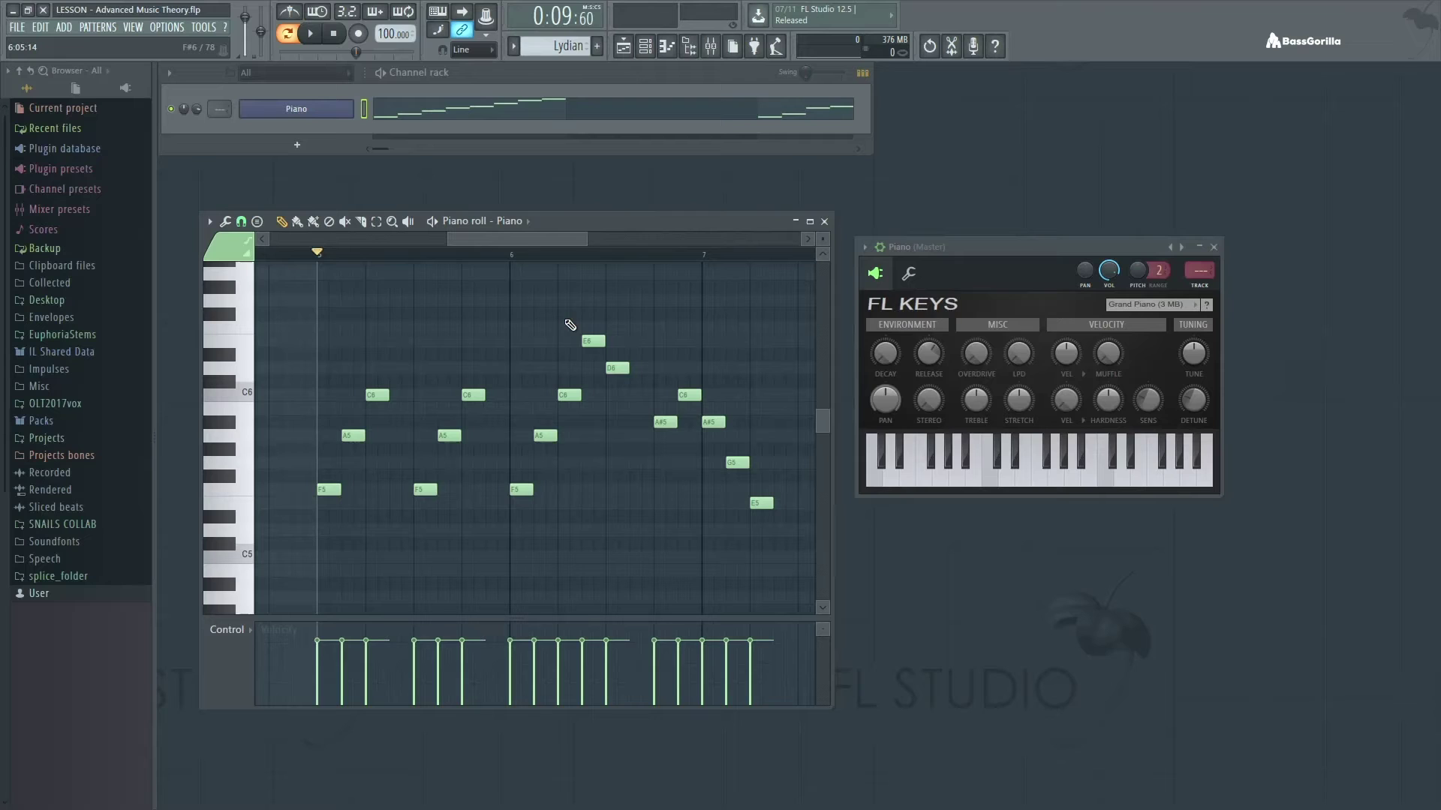
key(space)
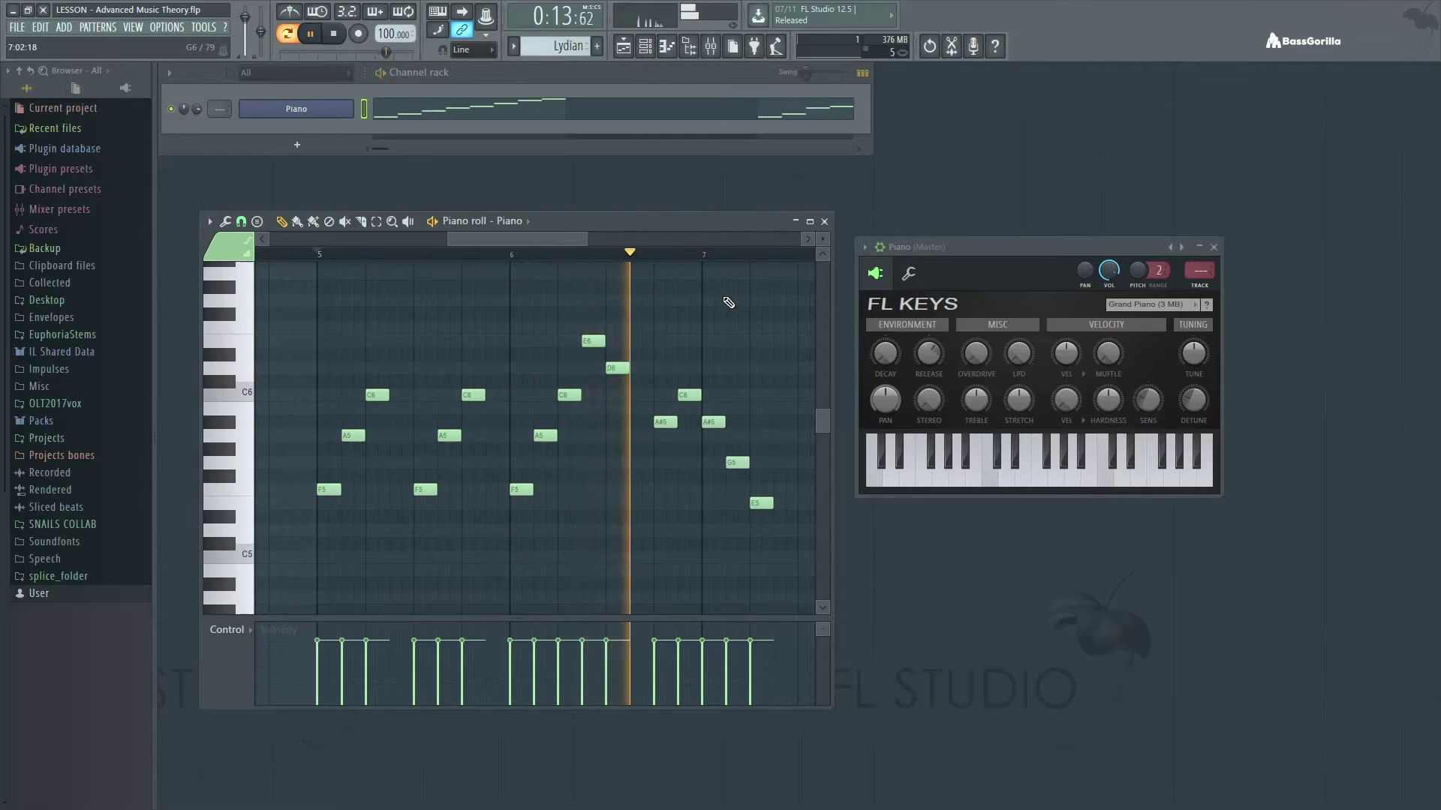
key(space)
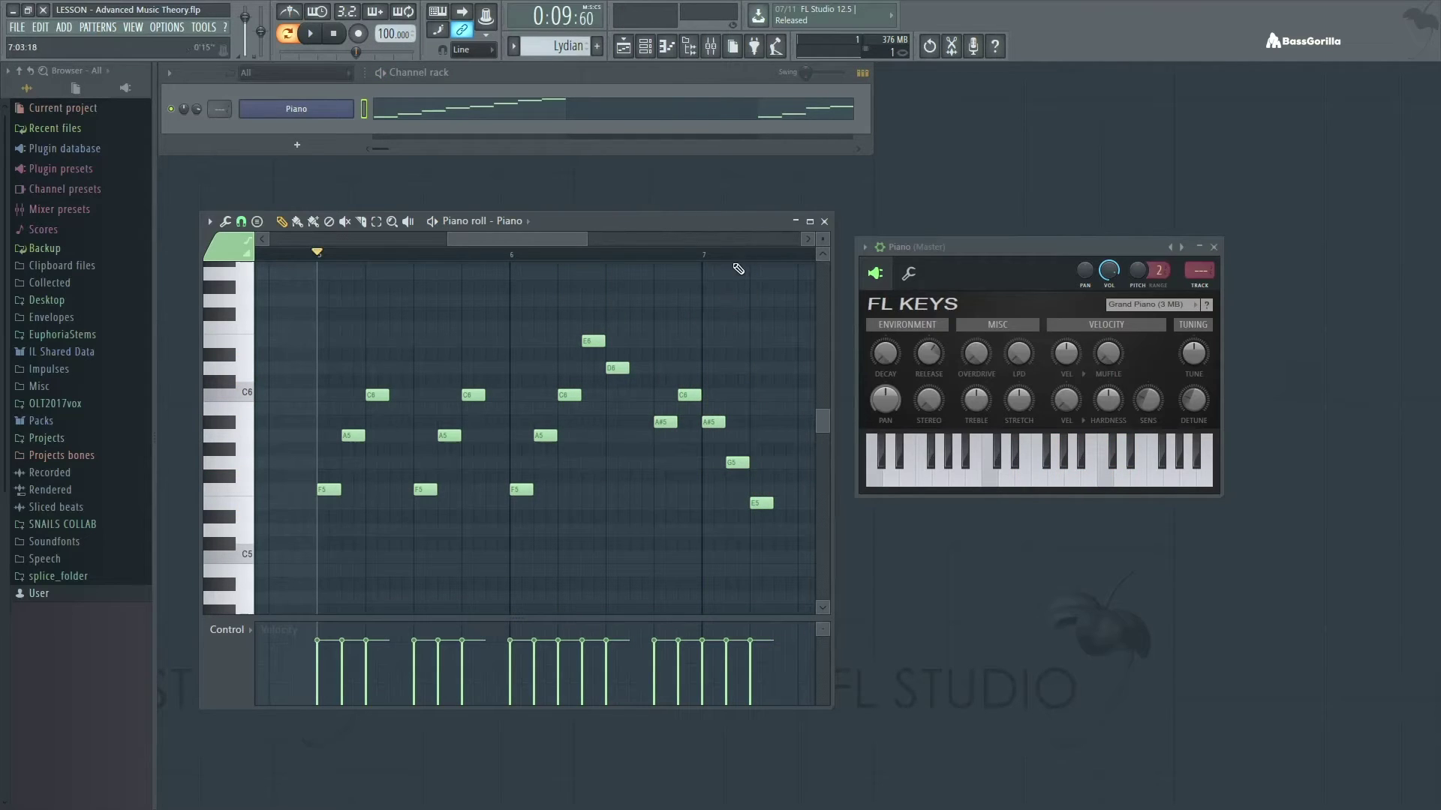
scroll(451, 420, down, 3)
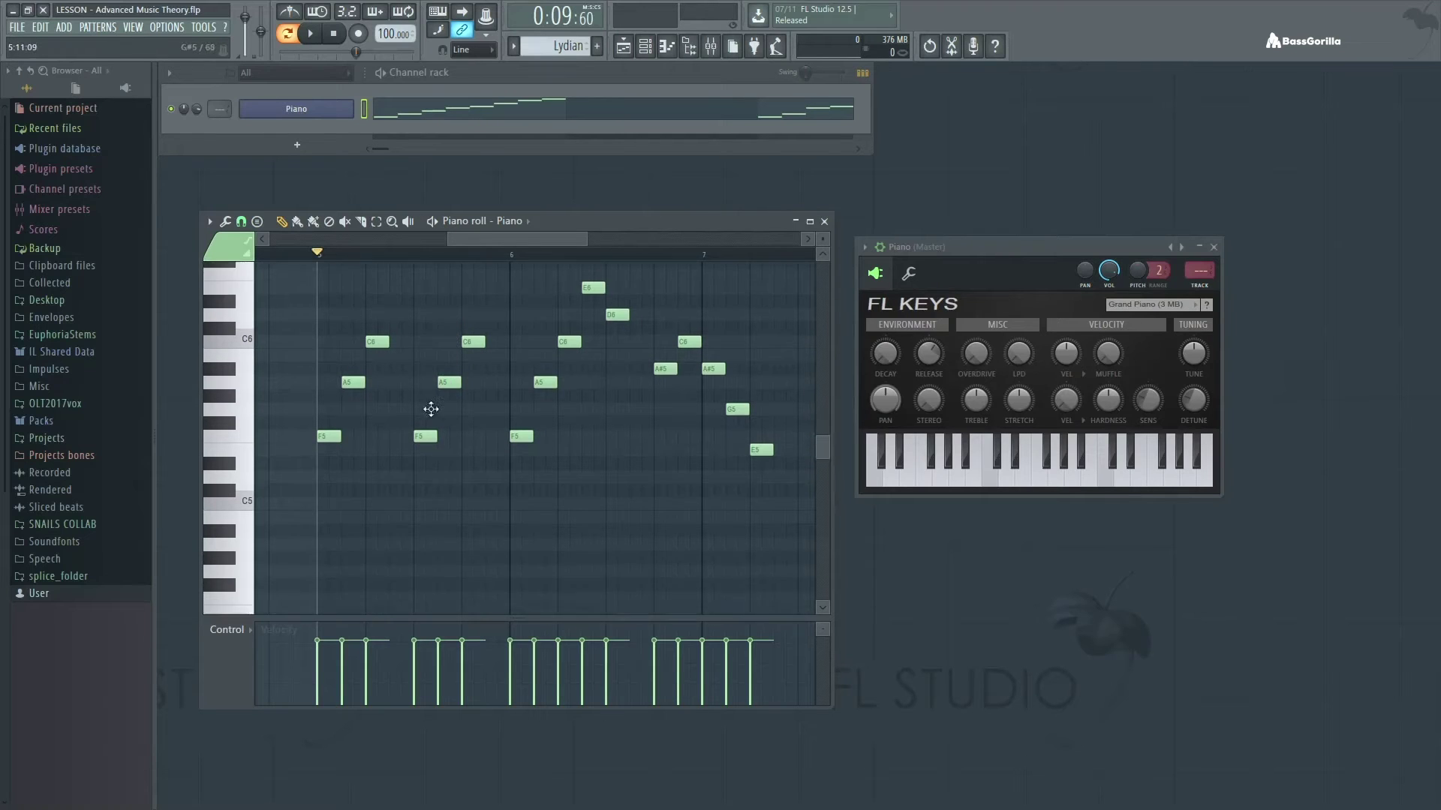
drag(325, 531, 505, 530)
scroll(505, 529, up, 2)
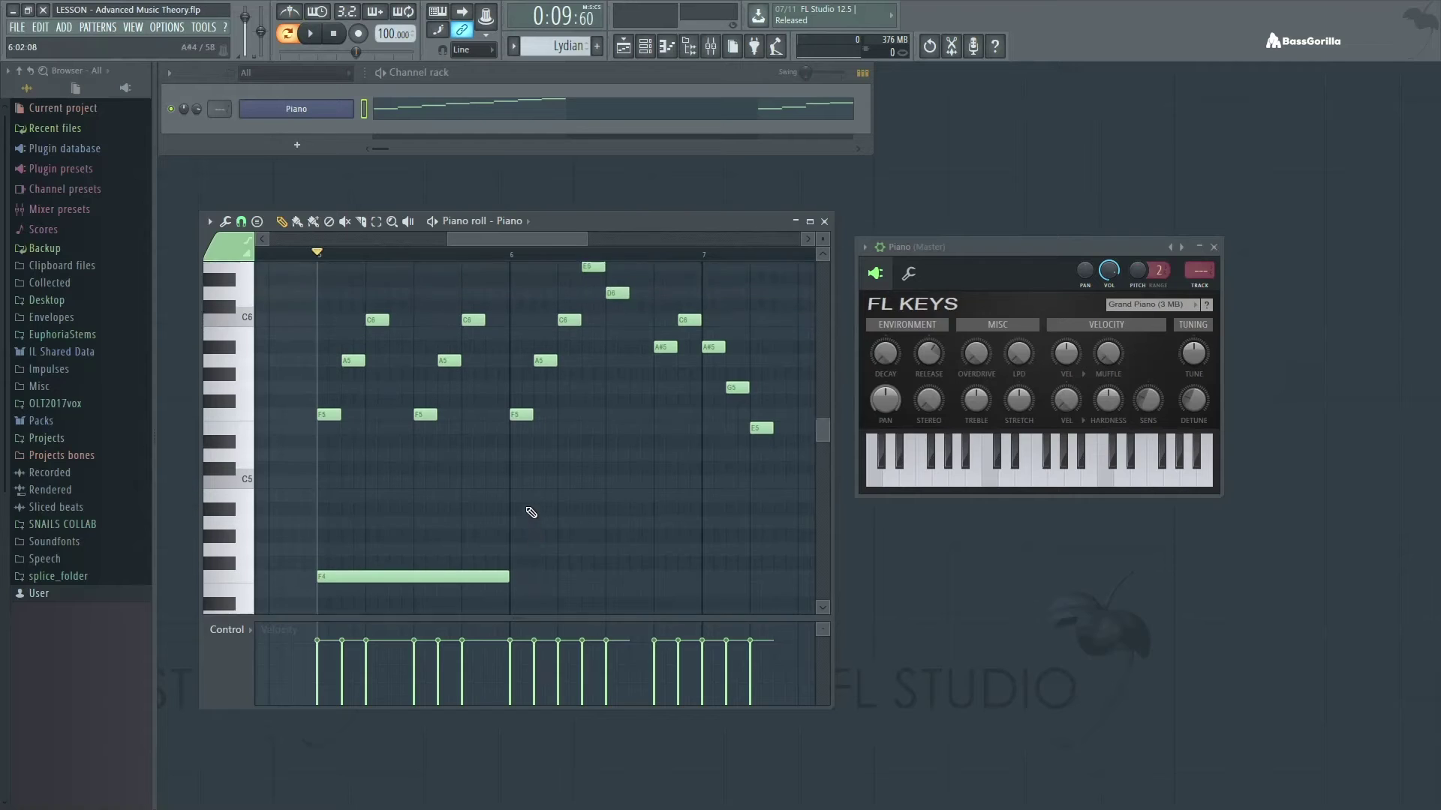
scroll(566, 505, down, 2)
drag(509, 533, 605, 532)
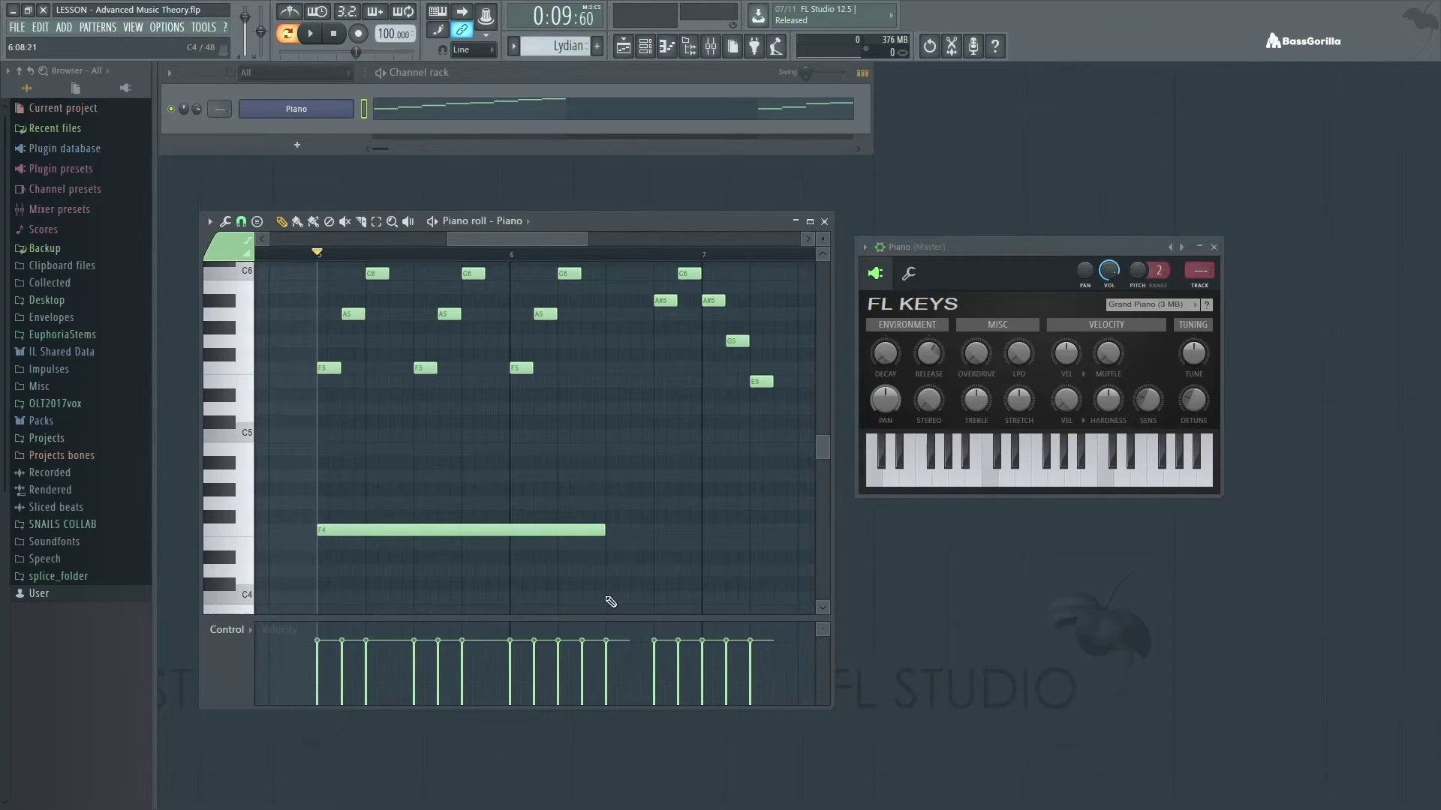
click(610, 597)
key(space)
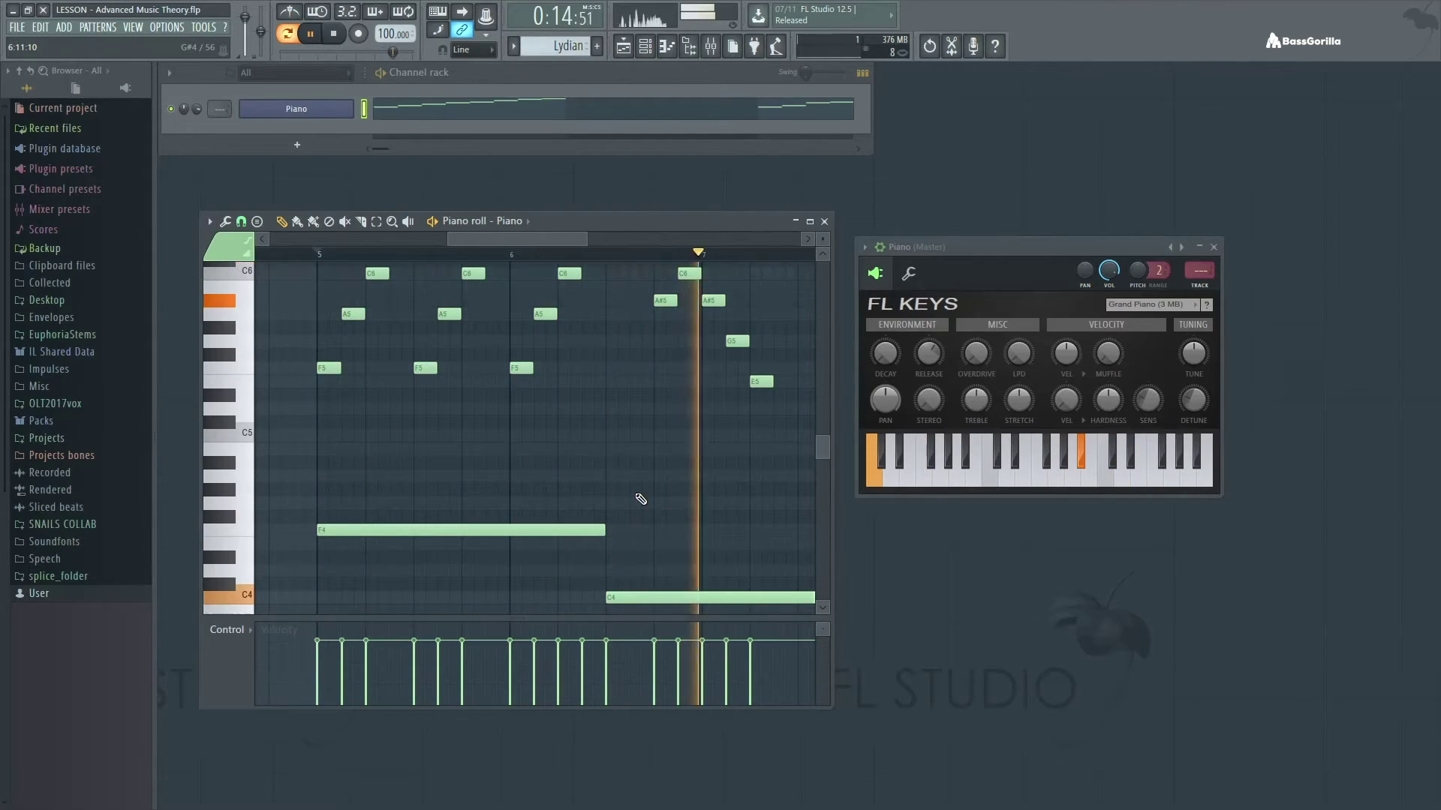
key(space)
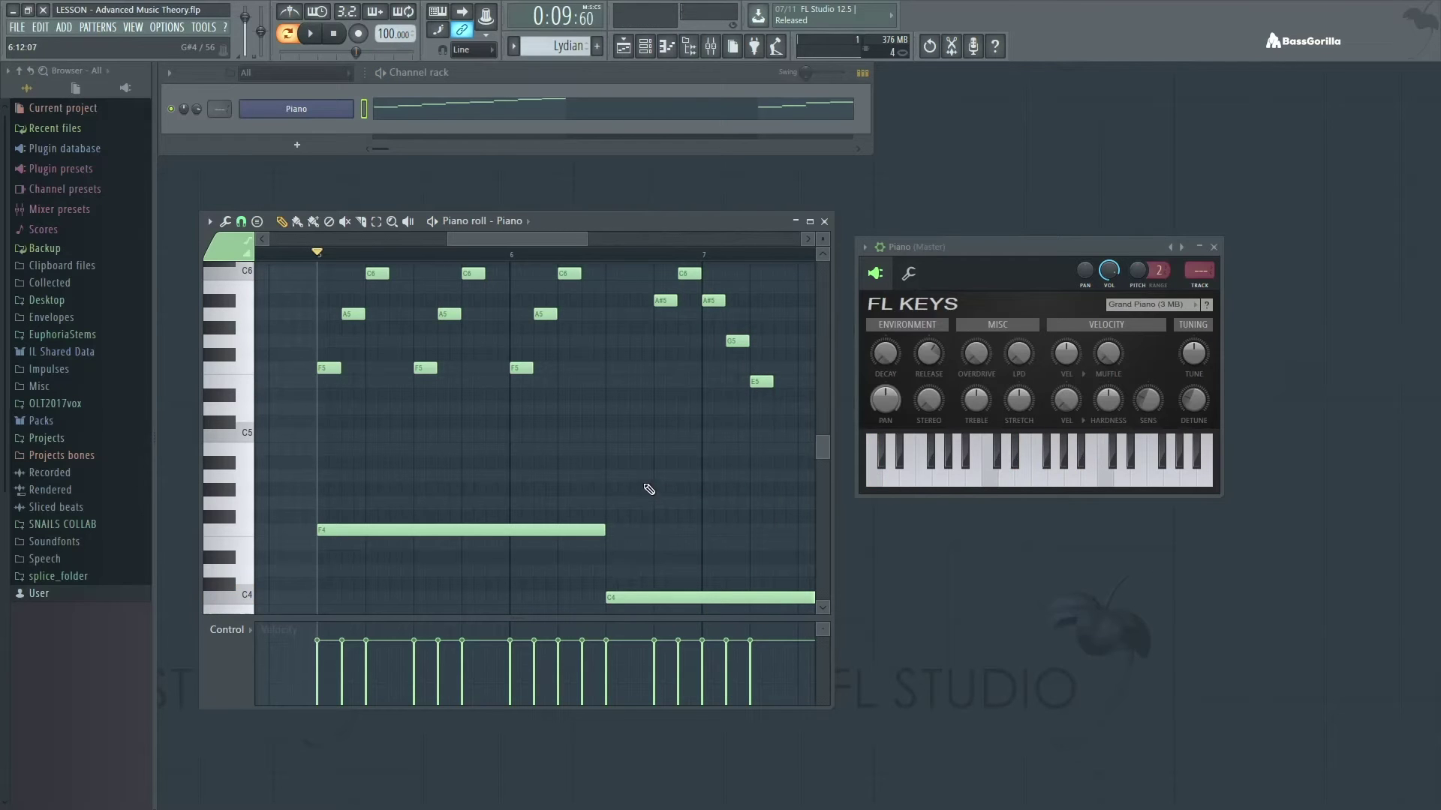
right_click(647, 597)
right_click(585, 528)
scroll(554, 515, up, 4)
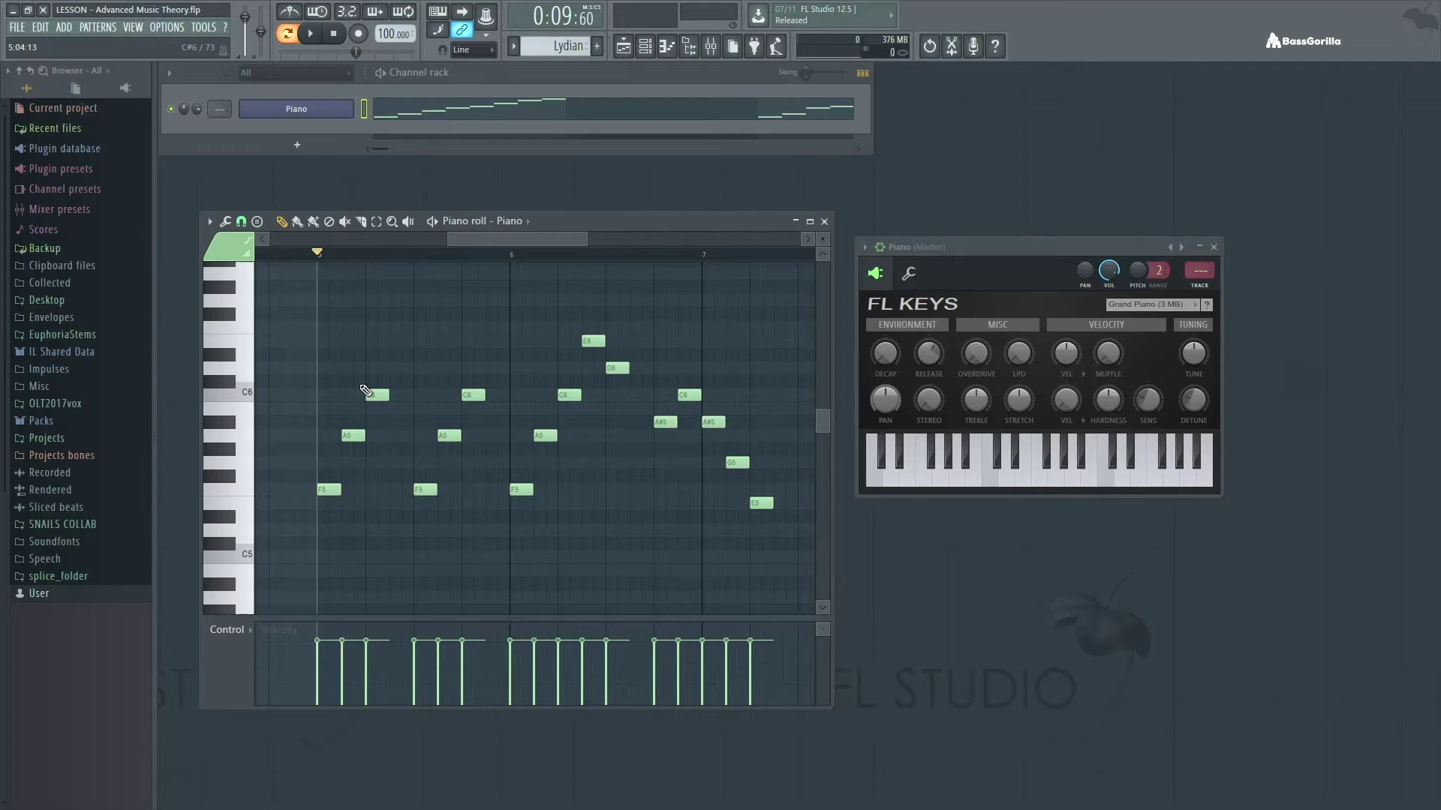
Step: Lower the four C6 notes back to B5 and play the melody
drag(375, 394, 376, 408)
drag(474, 395, 476, 409)
drag(689, 396, 689, 409)
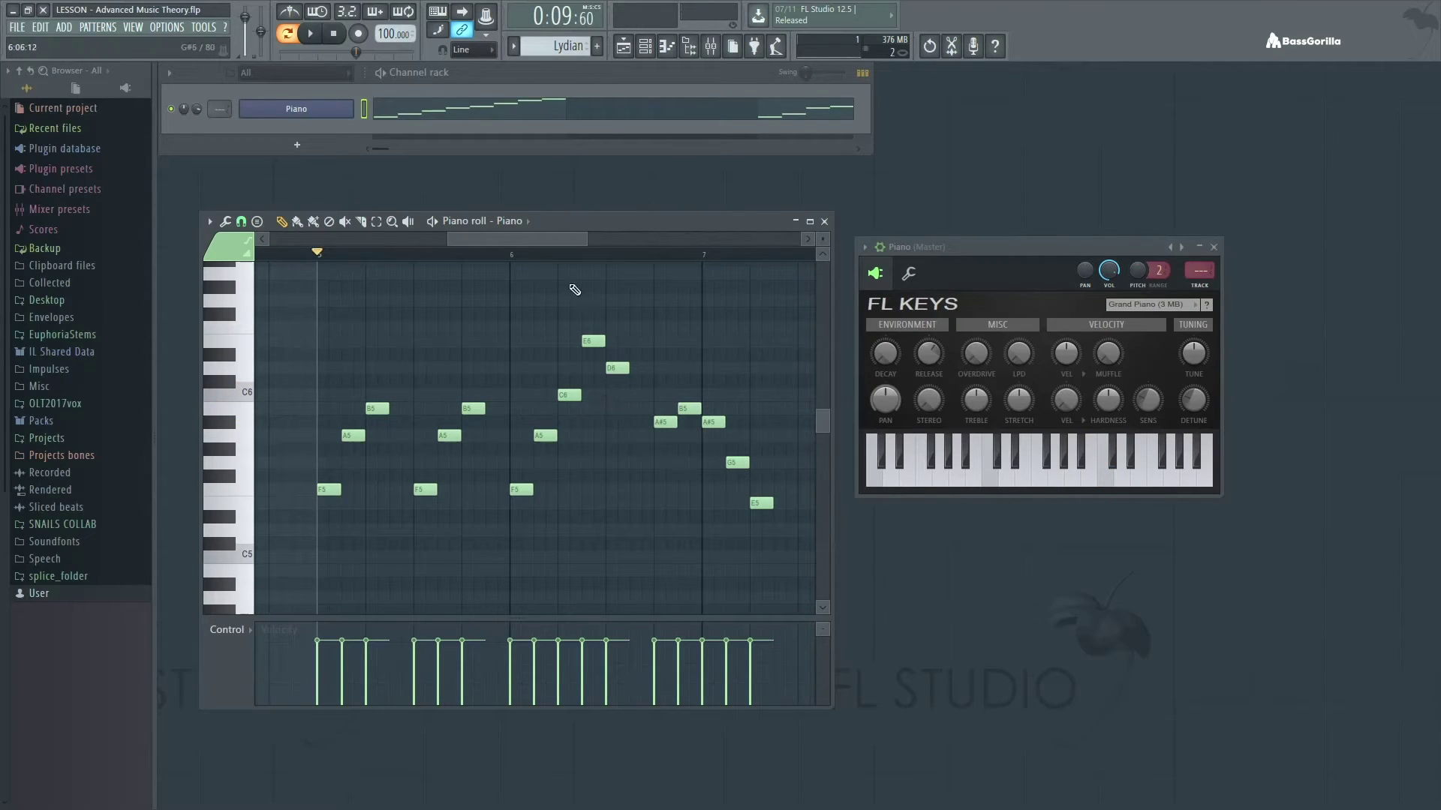
drag(568, 395, 568, 409)
key(space)
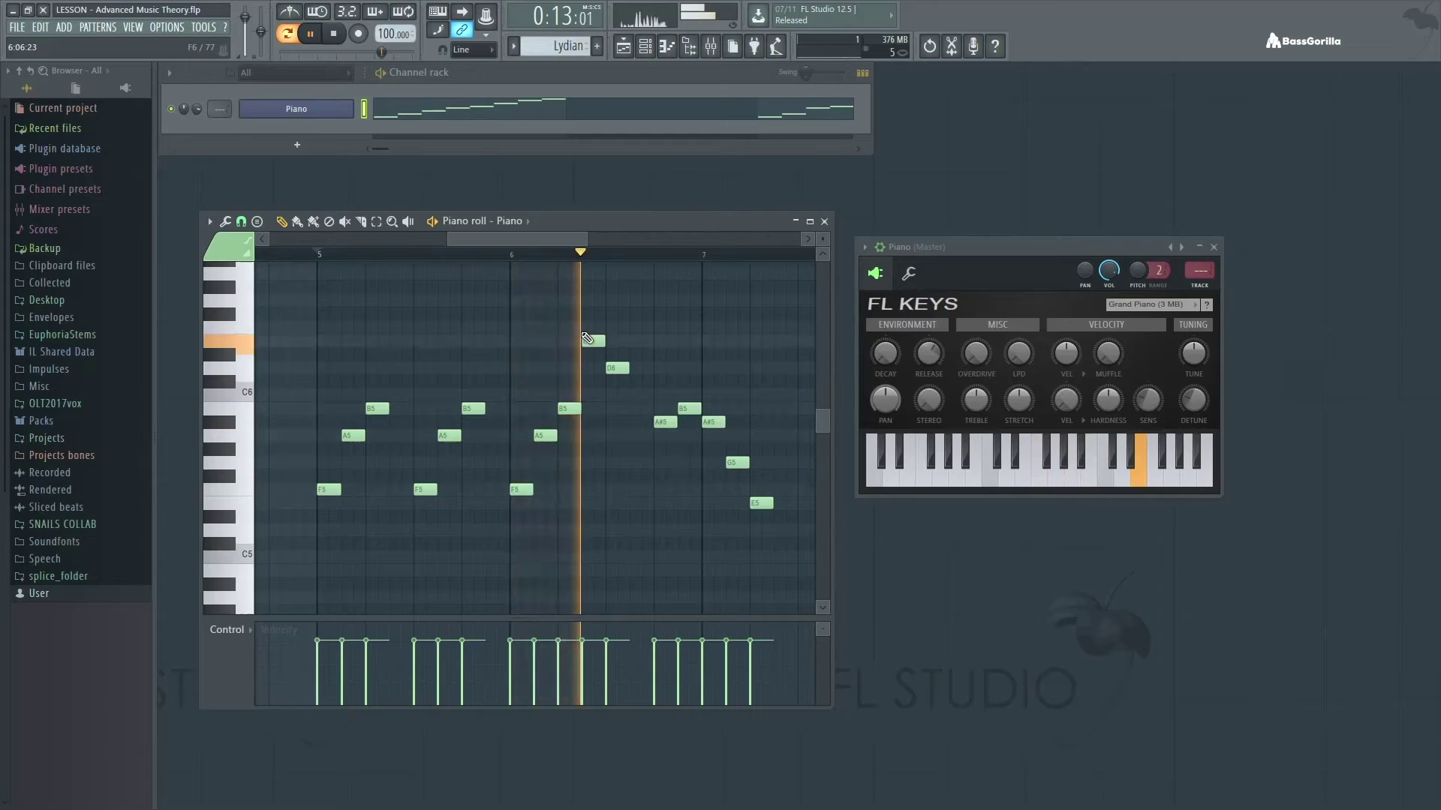
key(space)
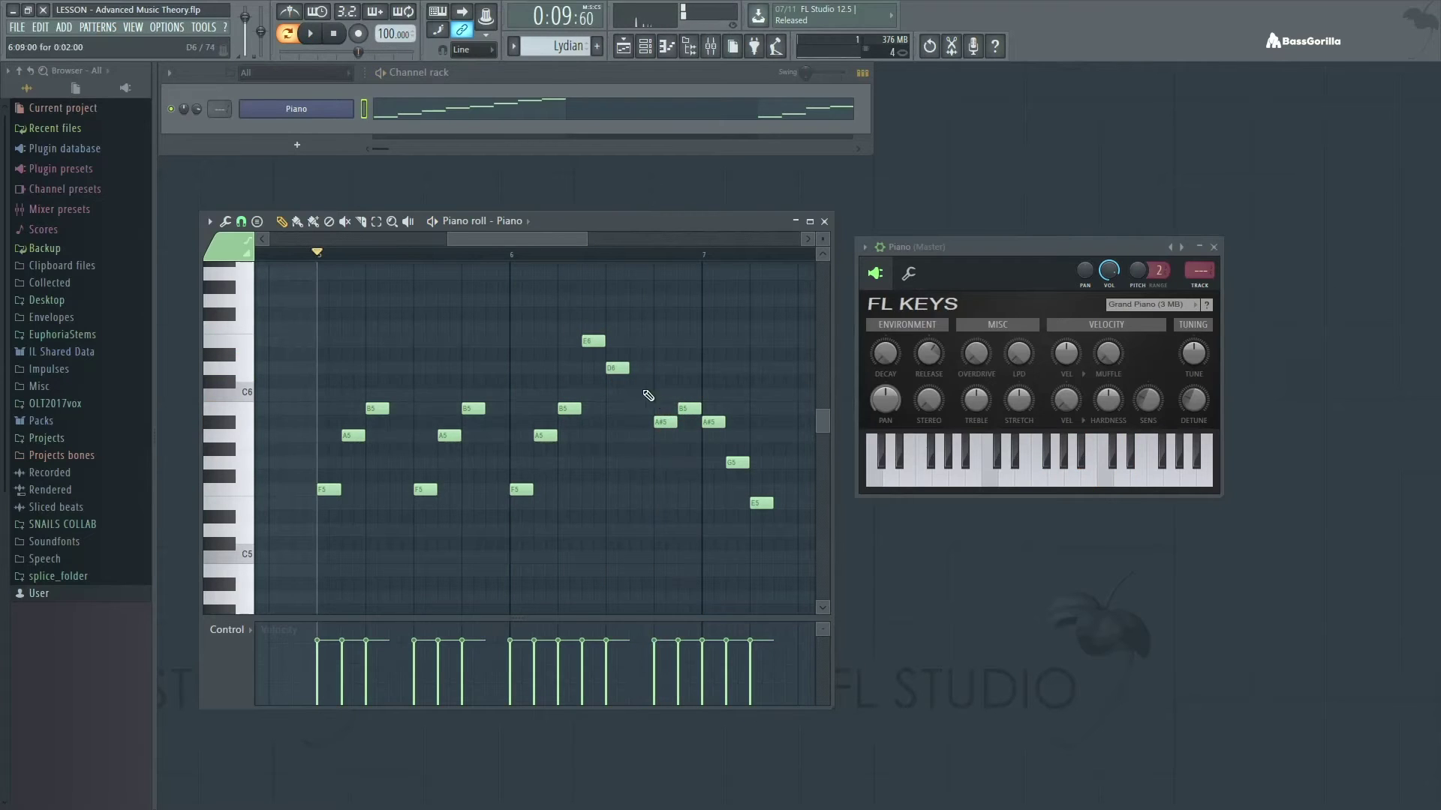
Step: Raise the A#5 note to B5 and play from near the pattern's end
drag(667, 422, 713, 409)
click(657, 254)
key(space)
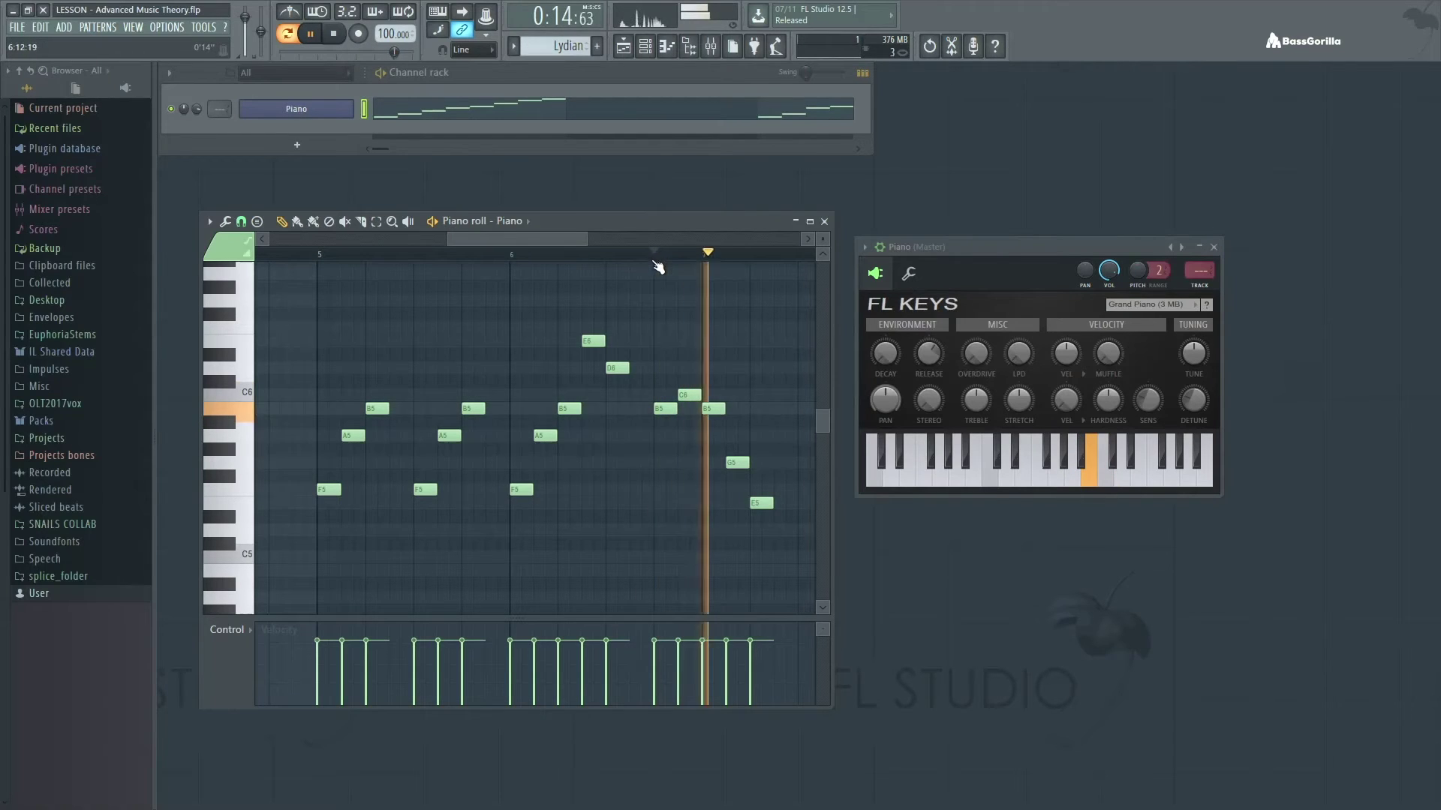
key(space)
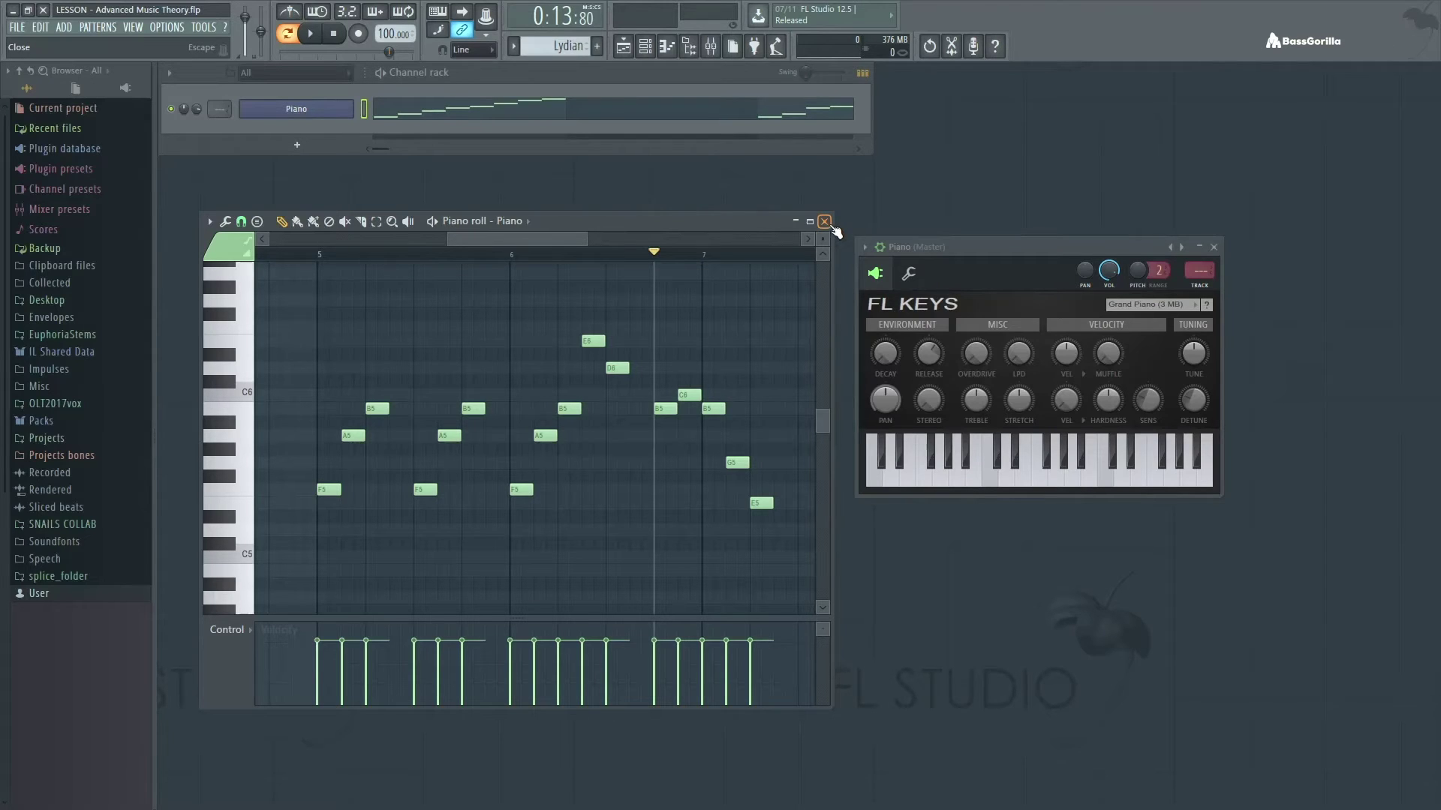
Step: Close the Lydian piano roll, switch to the Mixolydian pattern, and open its Piano channel's piano roll
click(824, 221)
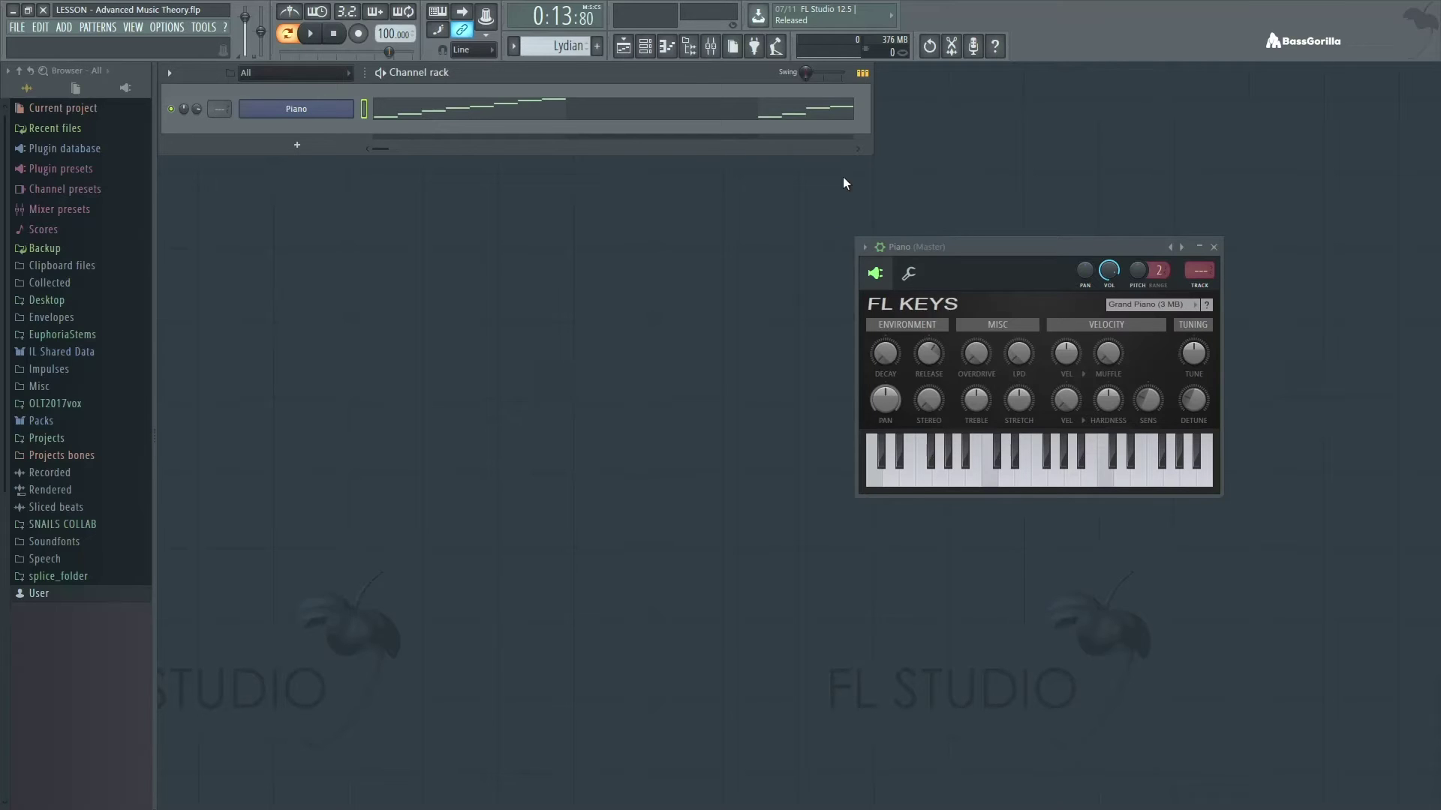
key(KP_Add)
right_click(323, 108)
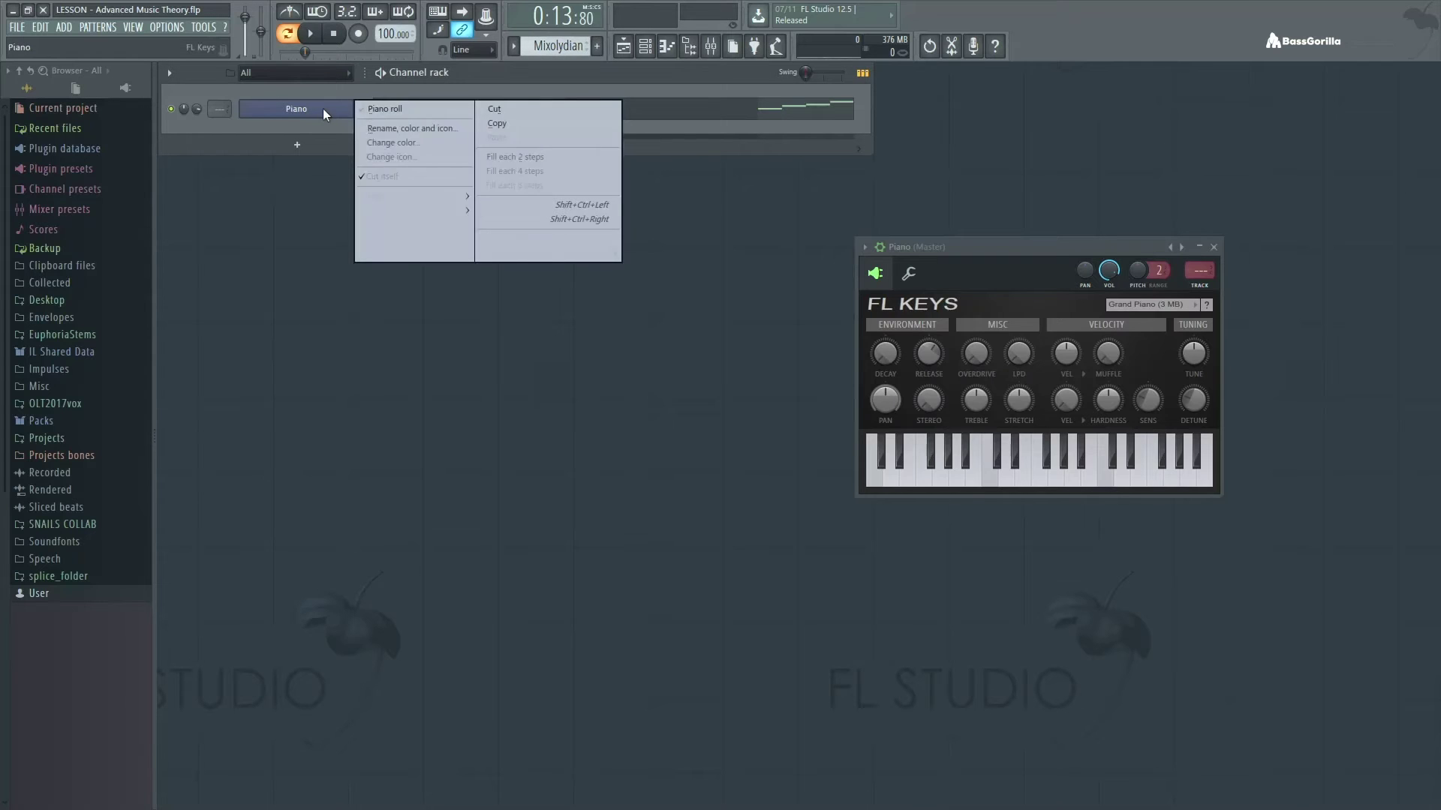
click(358, 109)
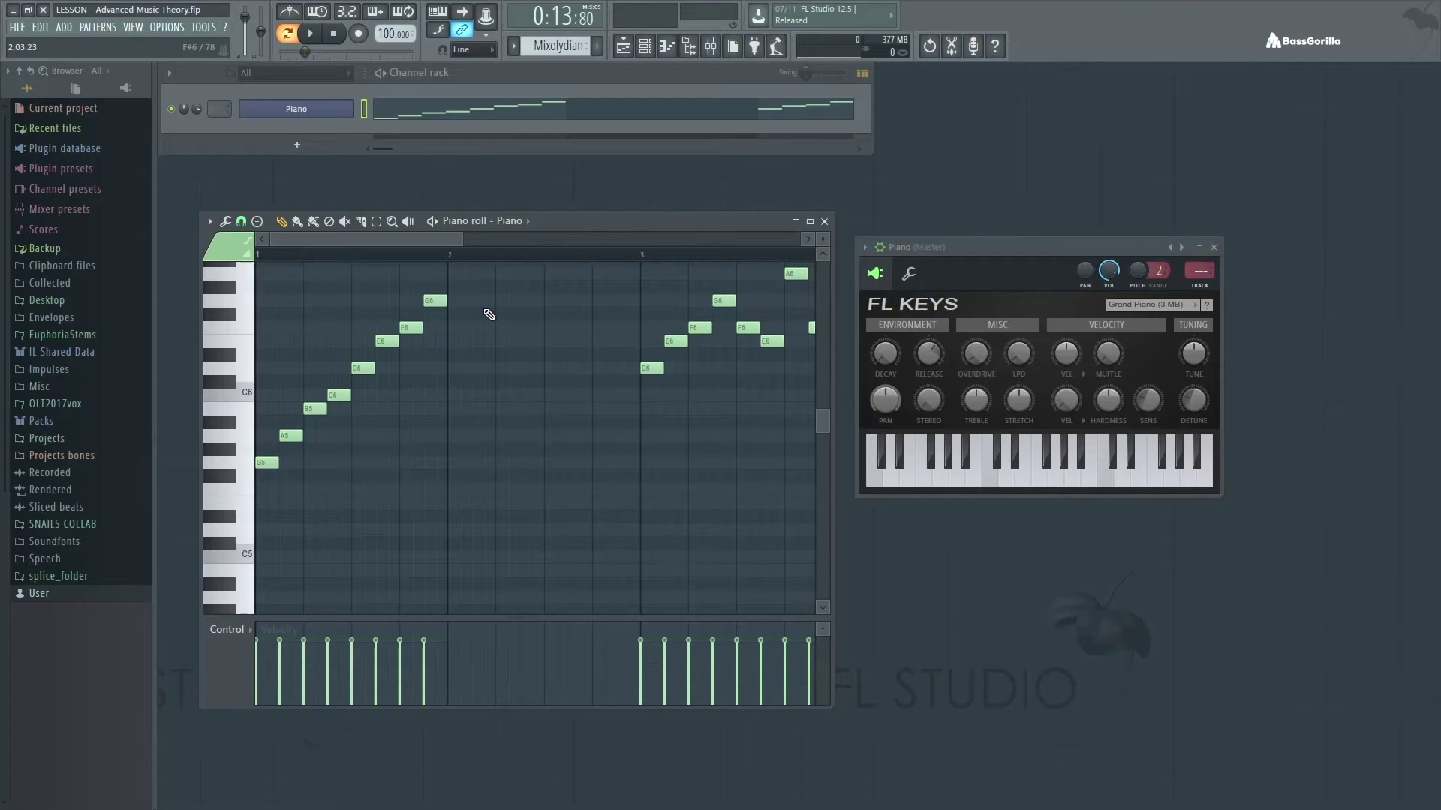
Step: Play the Mixolydian melody from the start
click(339, 255)
key(space)
key(space)
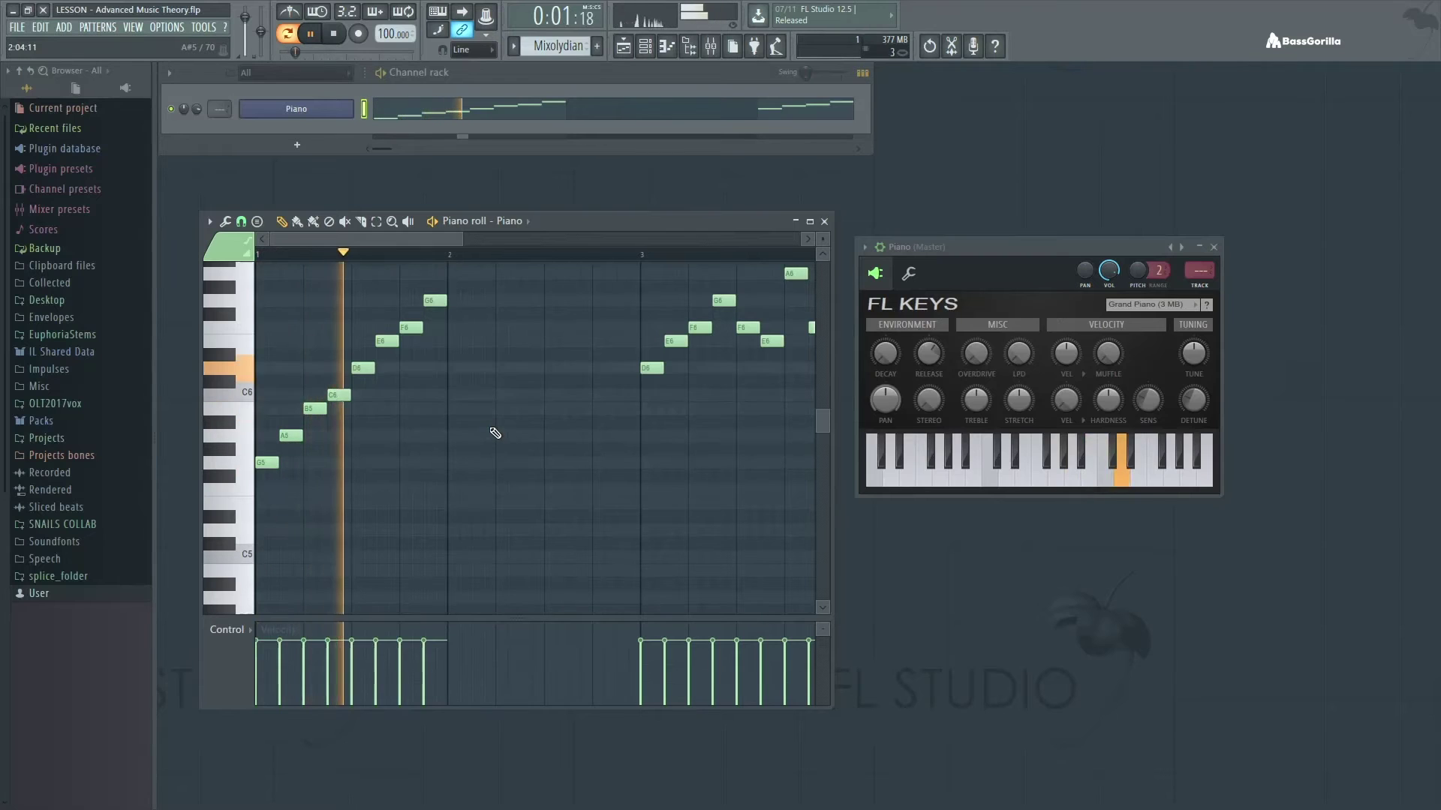
key(space)
Step: Play the Mixolydian melody from bar 3, then close the piano roll
drag(453, 237, 505, 242)
click(480, 255)
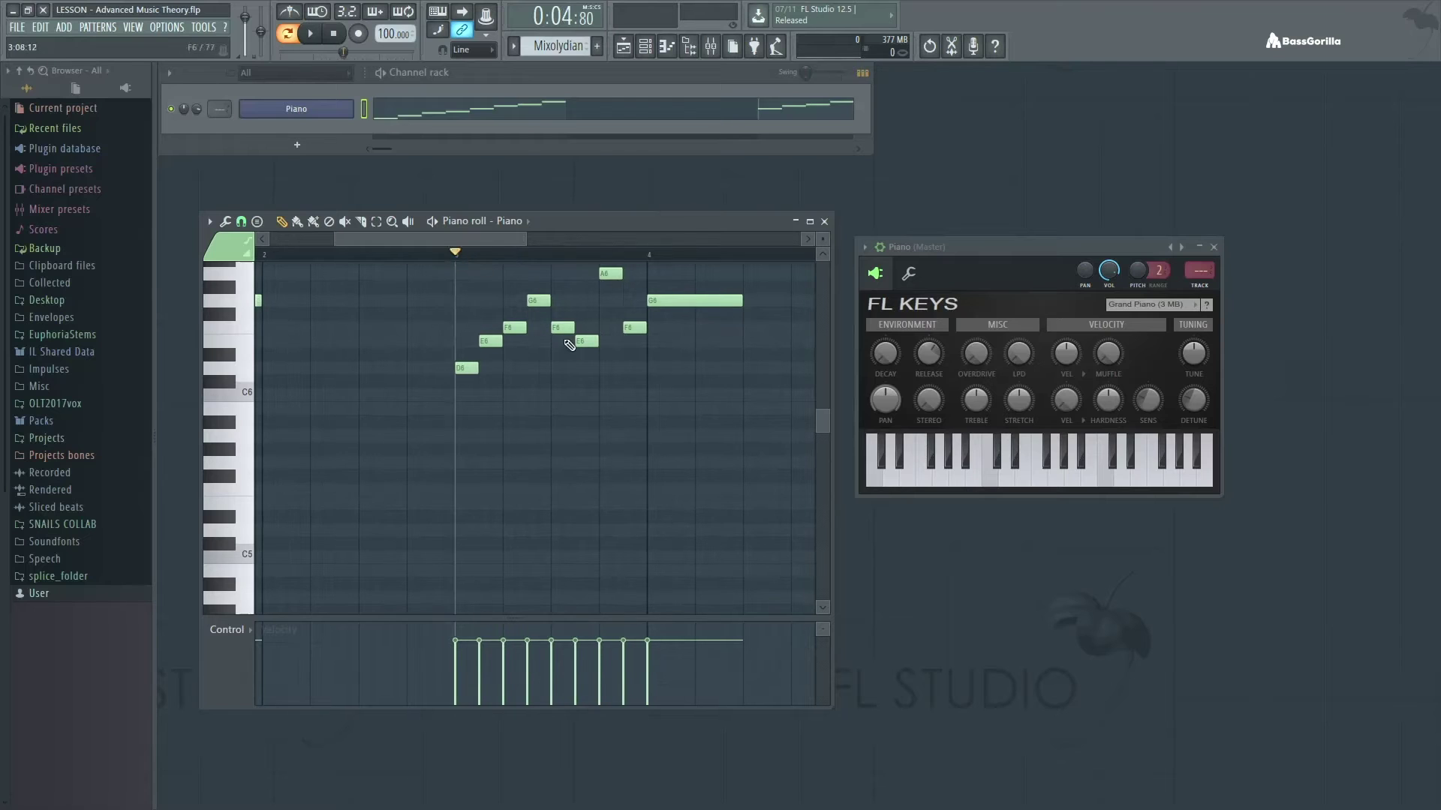
scroll(664, 445, up, 4)
scroll(664, 445, up, 1)
key(space)
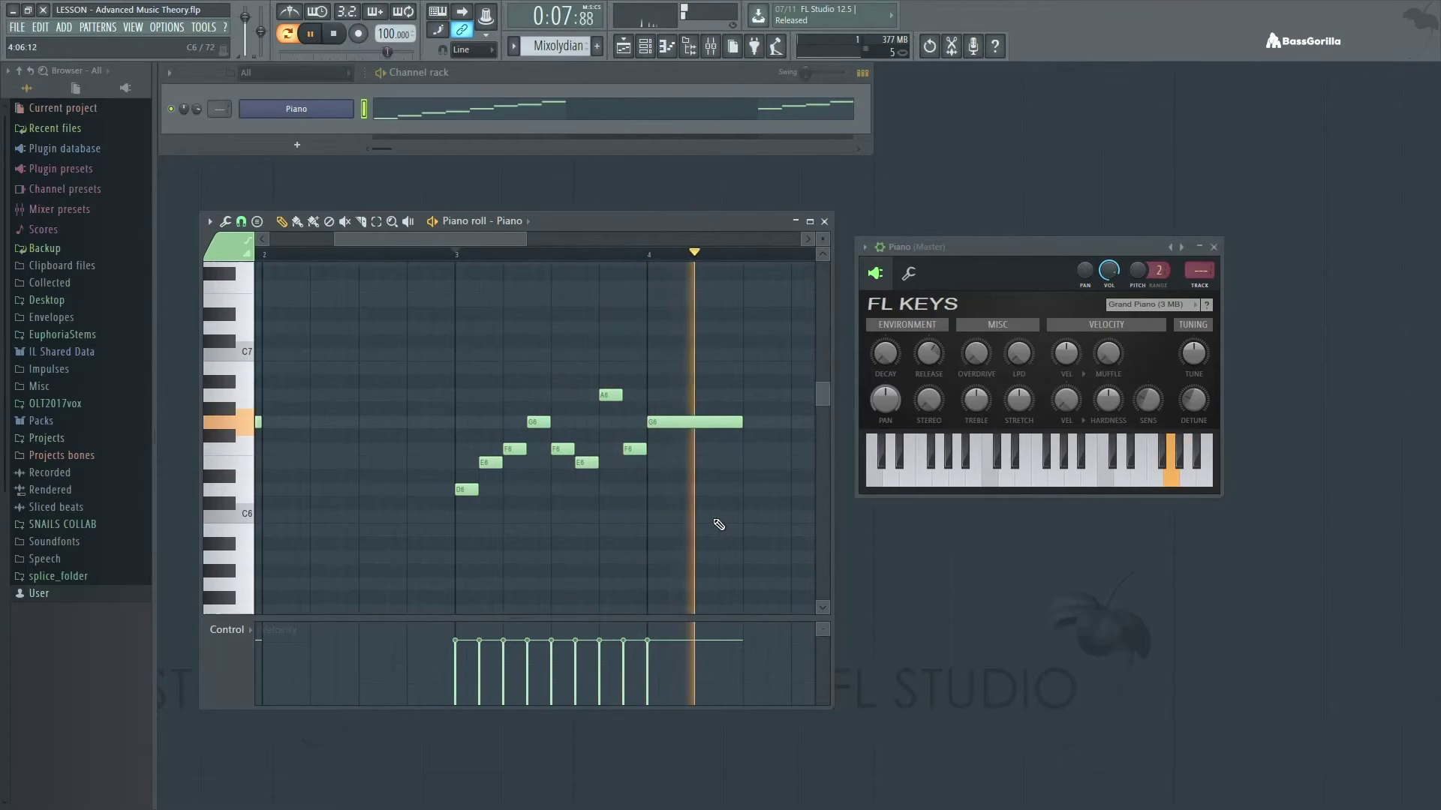
key(space)
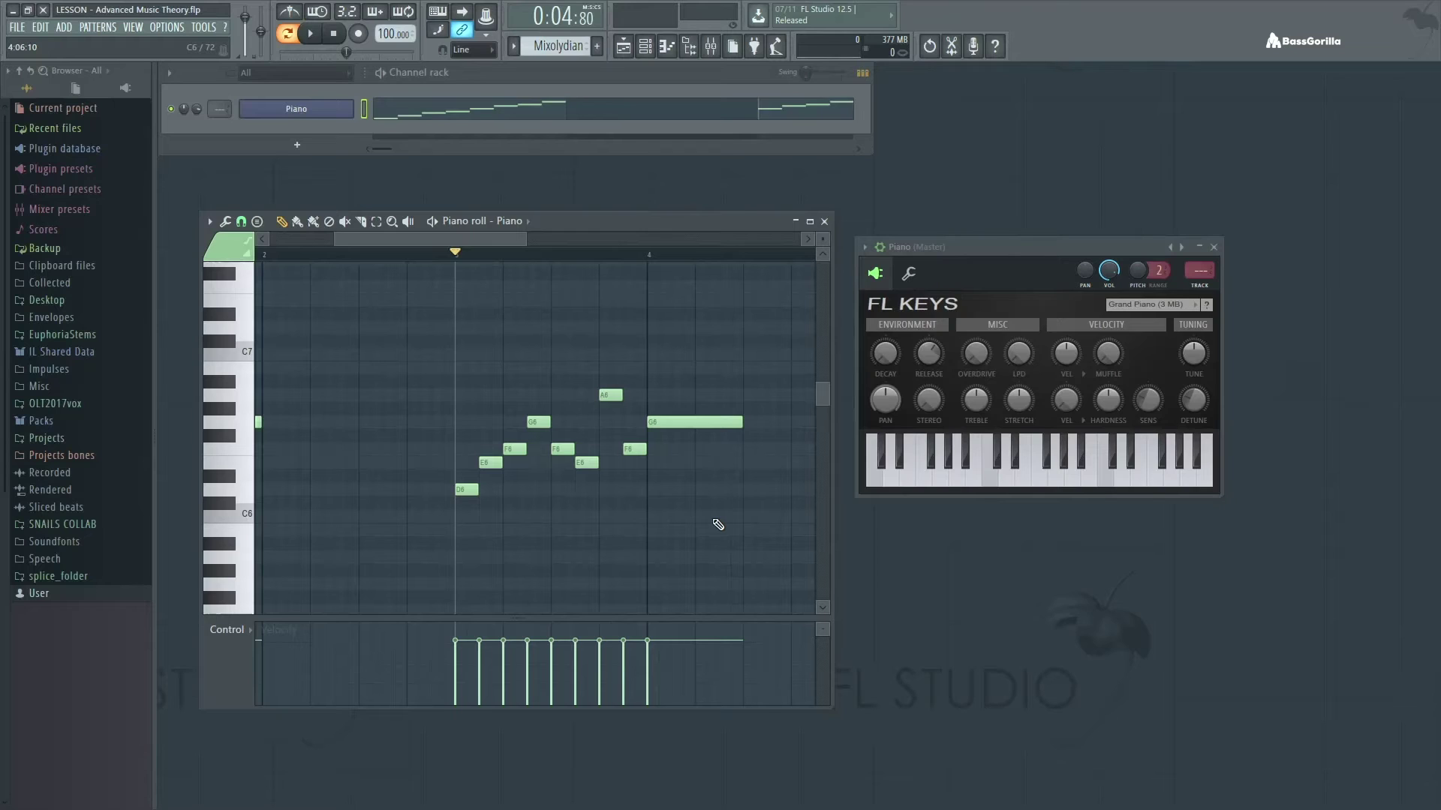
click(824, 222)
drag(943, 249, 942, 253)
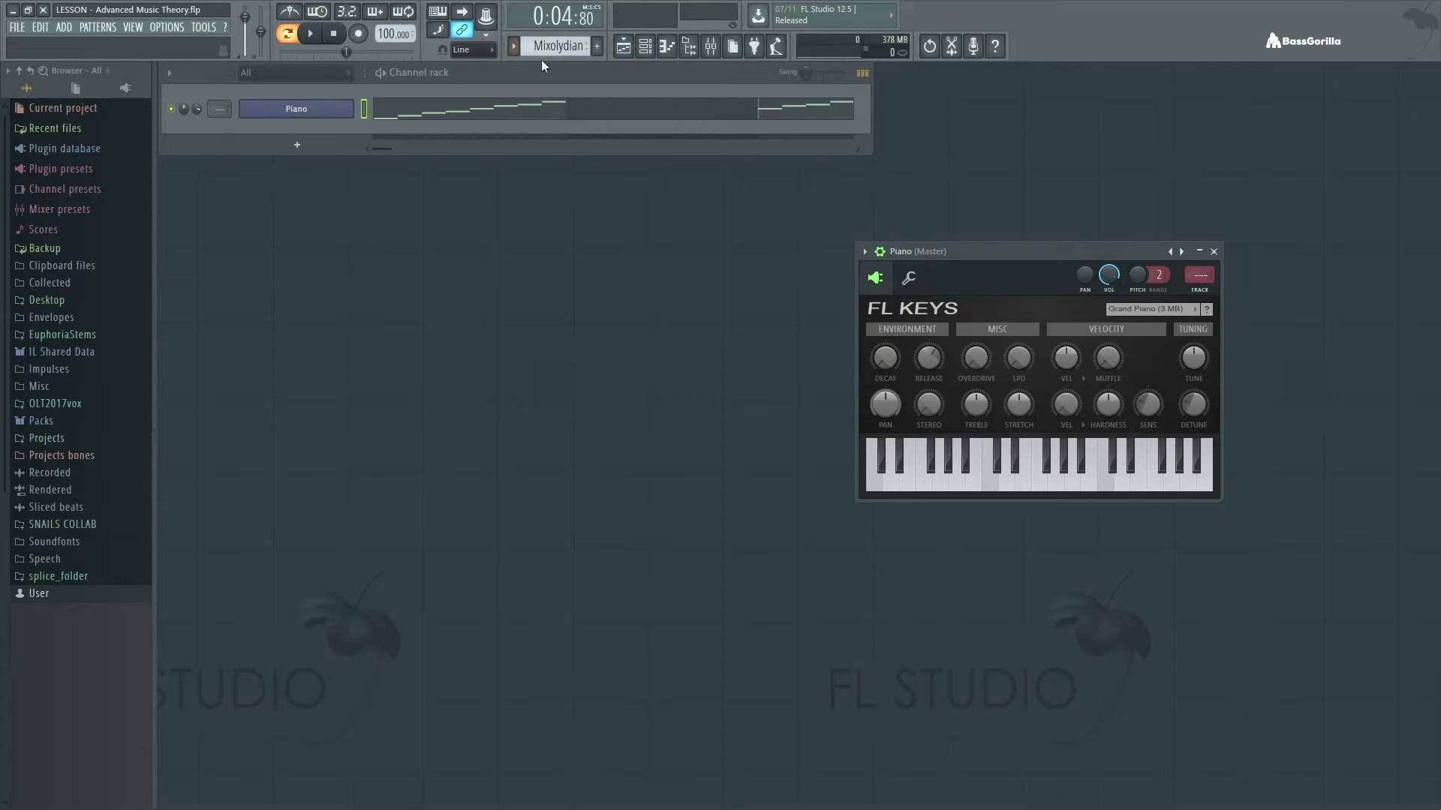
Step: Switch the scale to Aeolean and open the Piano channel in the piano roll
drag(554, 50, 556, 45)
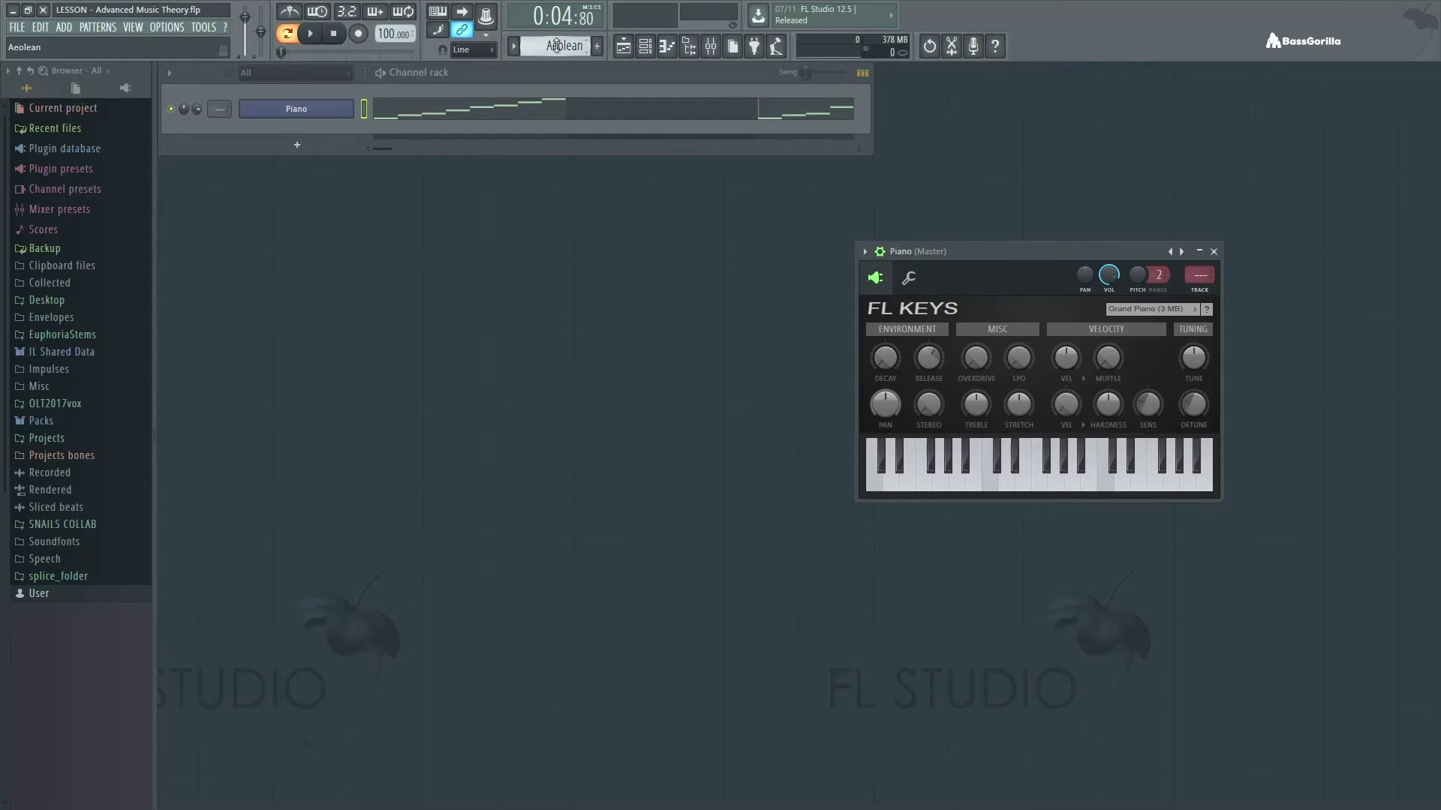
right_click(351, 106)
click(376, 109)
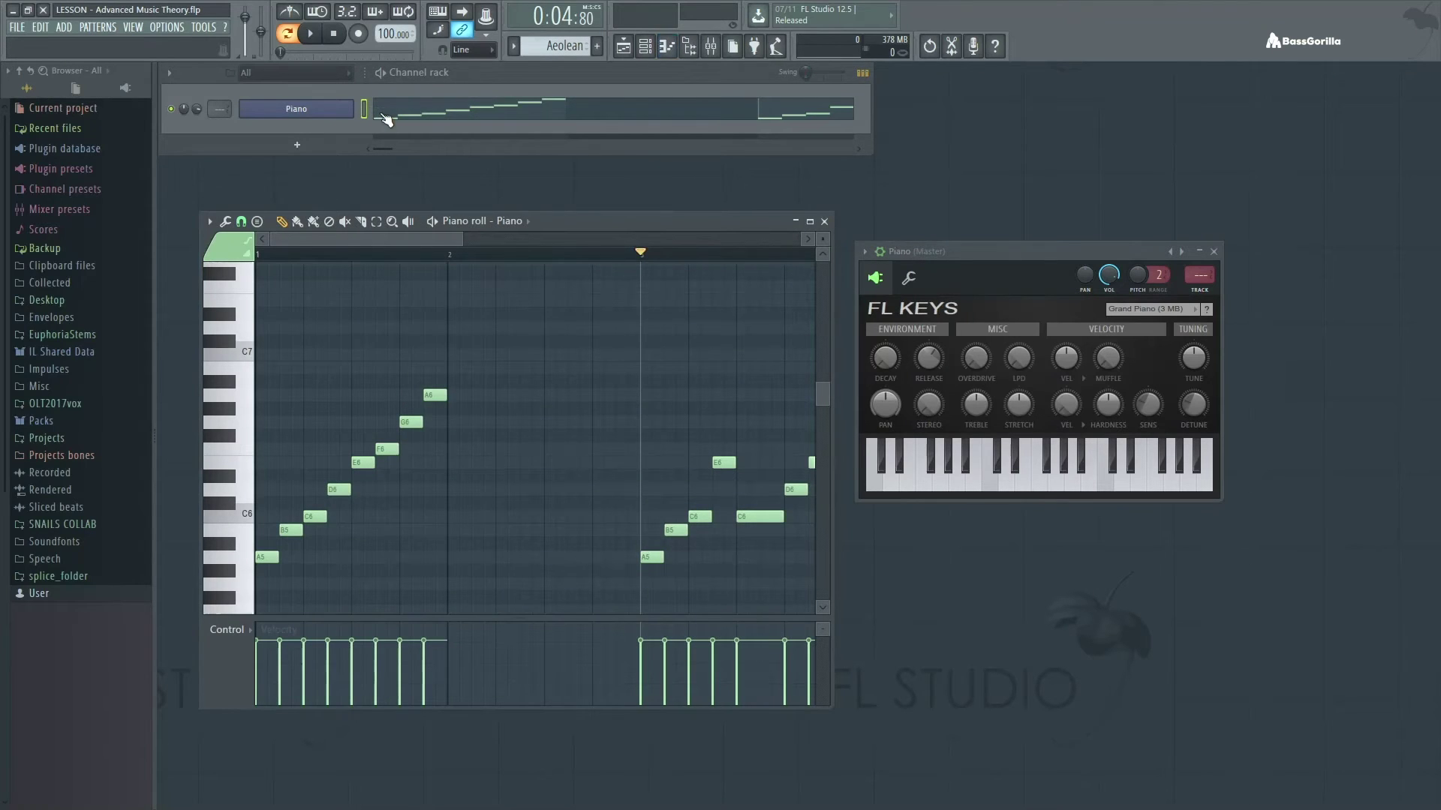
Step: Play the Aeolean A5–A6 scale melody from the song start
drag(352, 255, 242, 261)
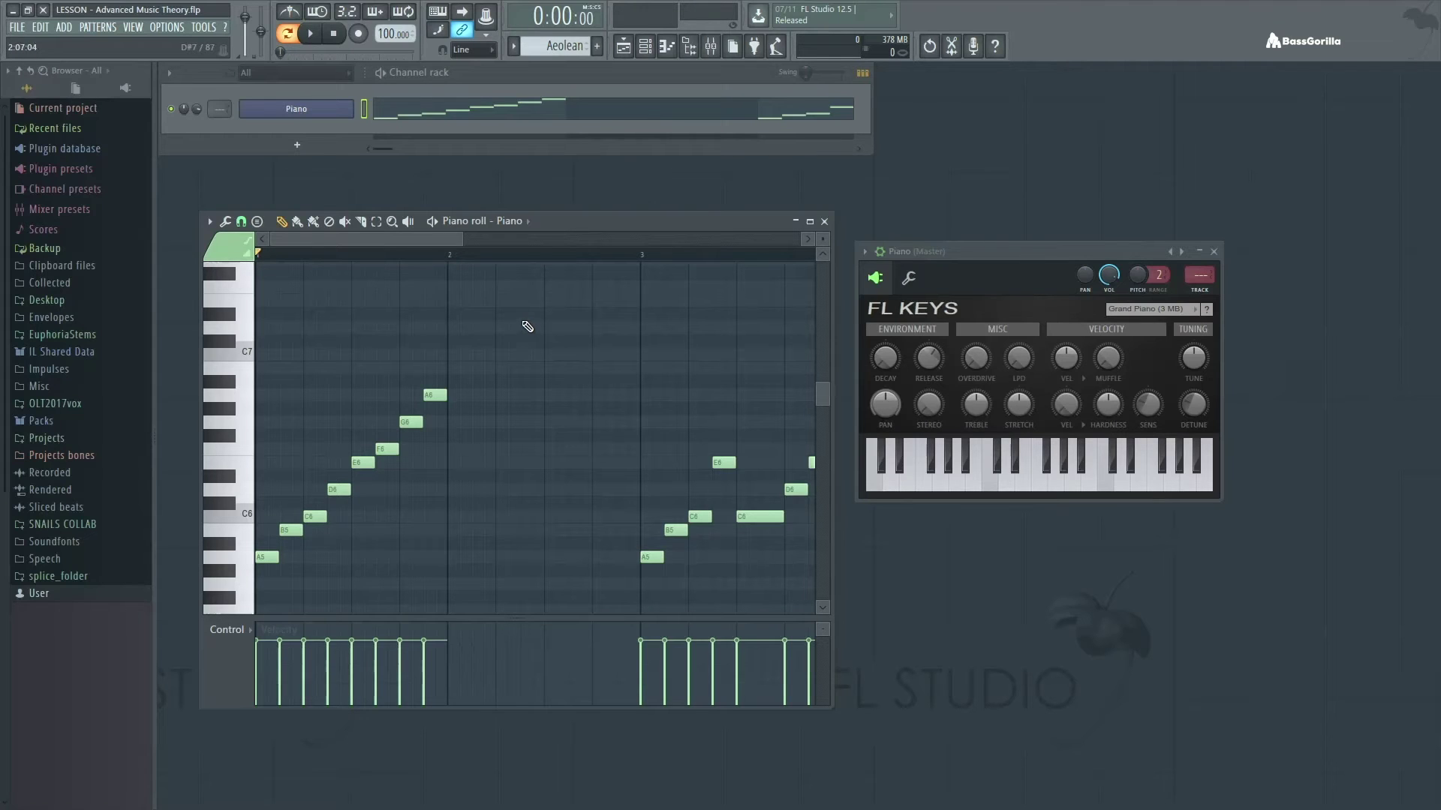
click(310, 33)
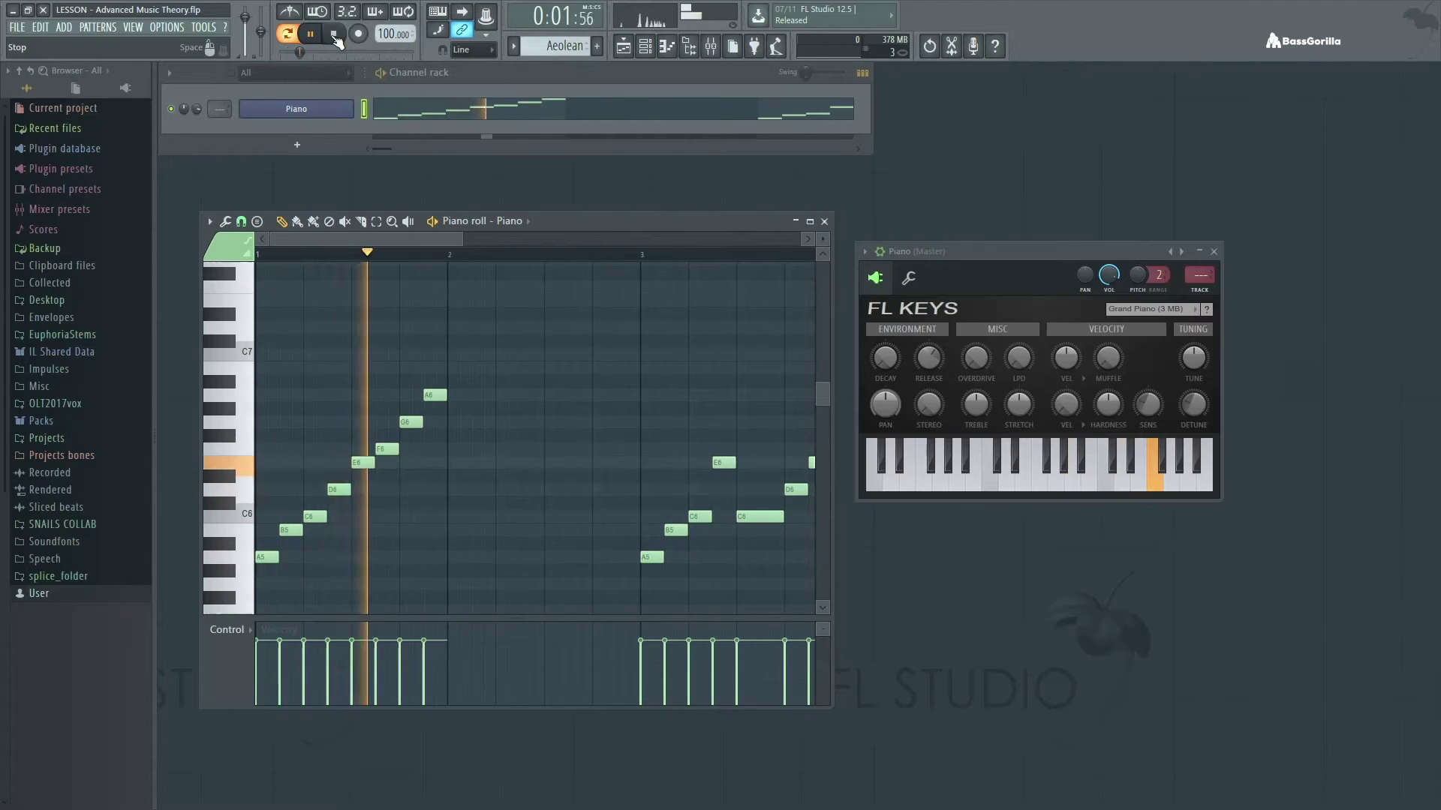
click(335, 35)
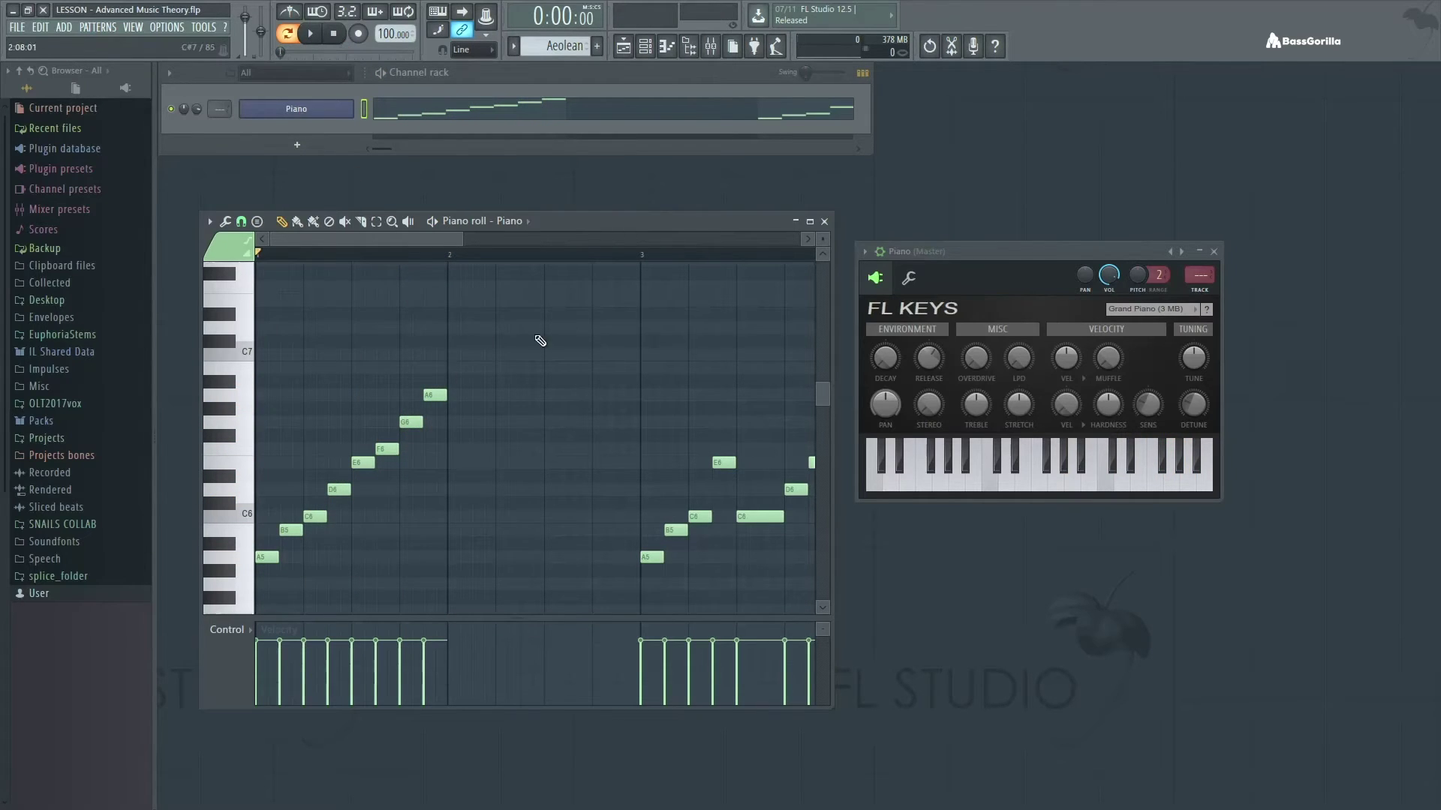
scroll(540, 332, down, 2)
scroll(542, 333, up, 2)
Step: Play the Aeolean phrase from bar 3, close the piano roll, and switch the scale to Locrian
scroll(514, 330, down, 3)
ctrl+scroll(514, 338, down, 1)
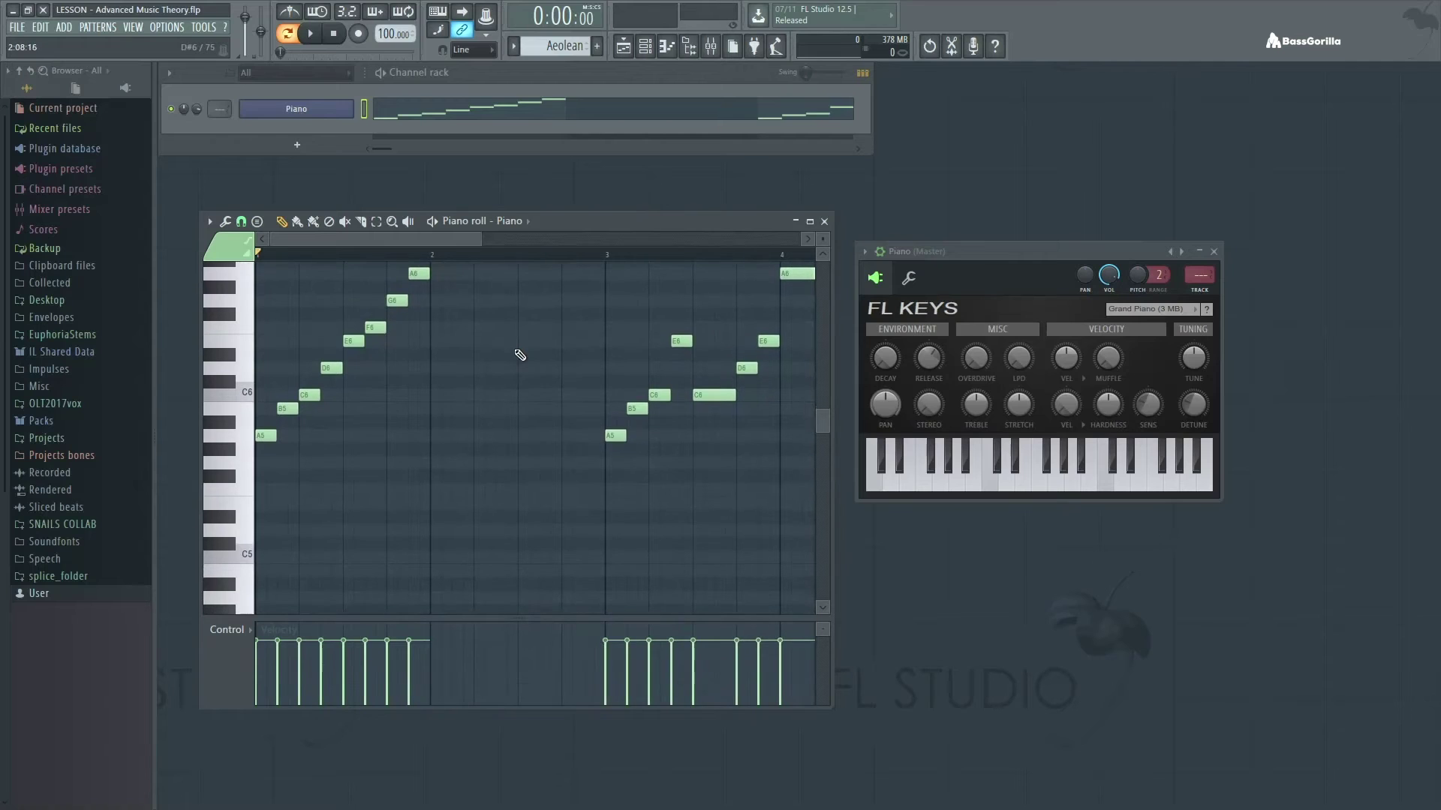
scroll(525, 379, up, 1)
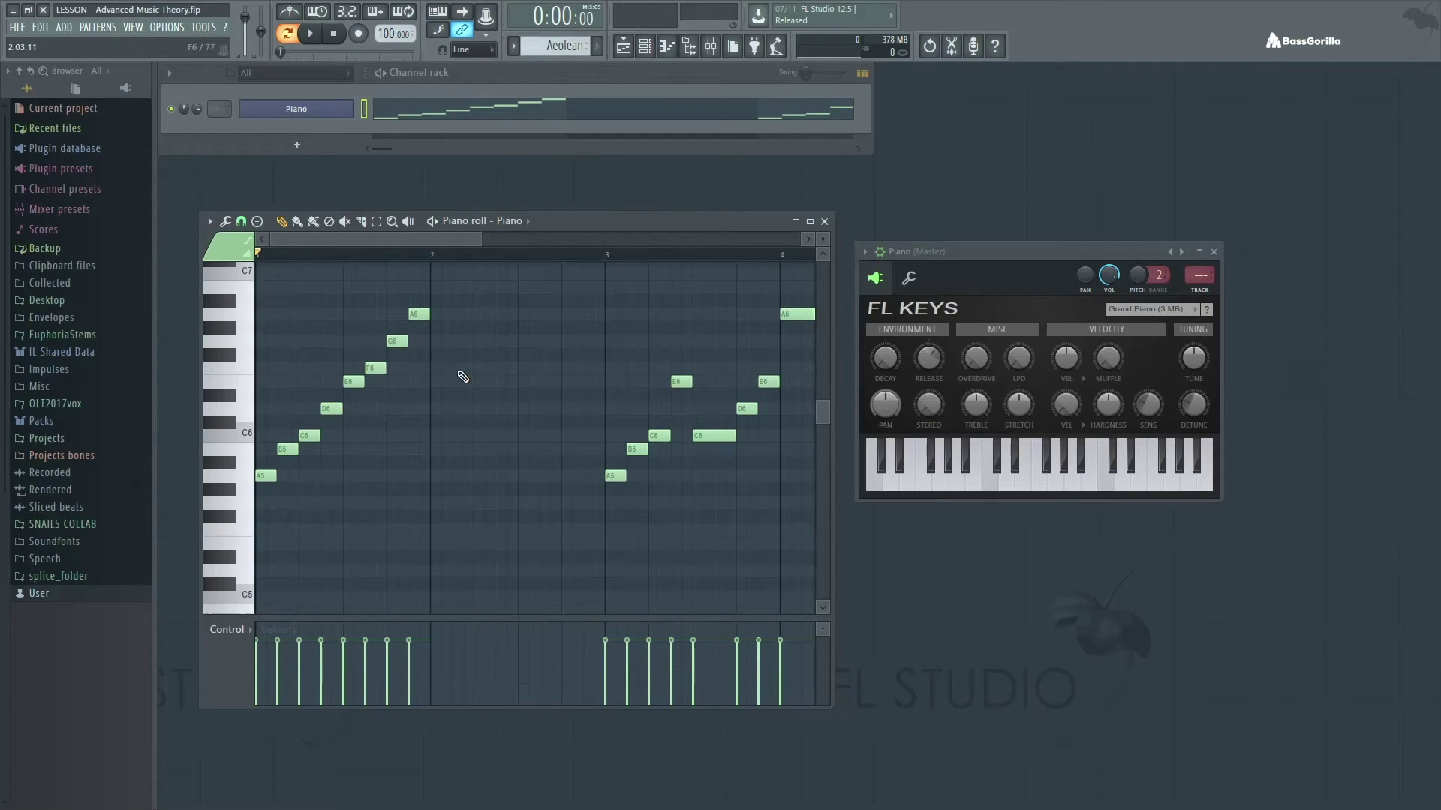
drag(432, 239, 498, 247)
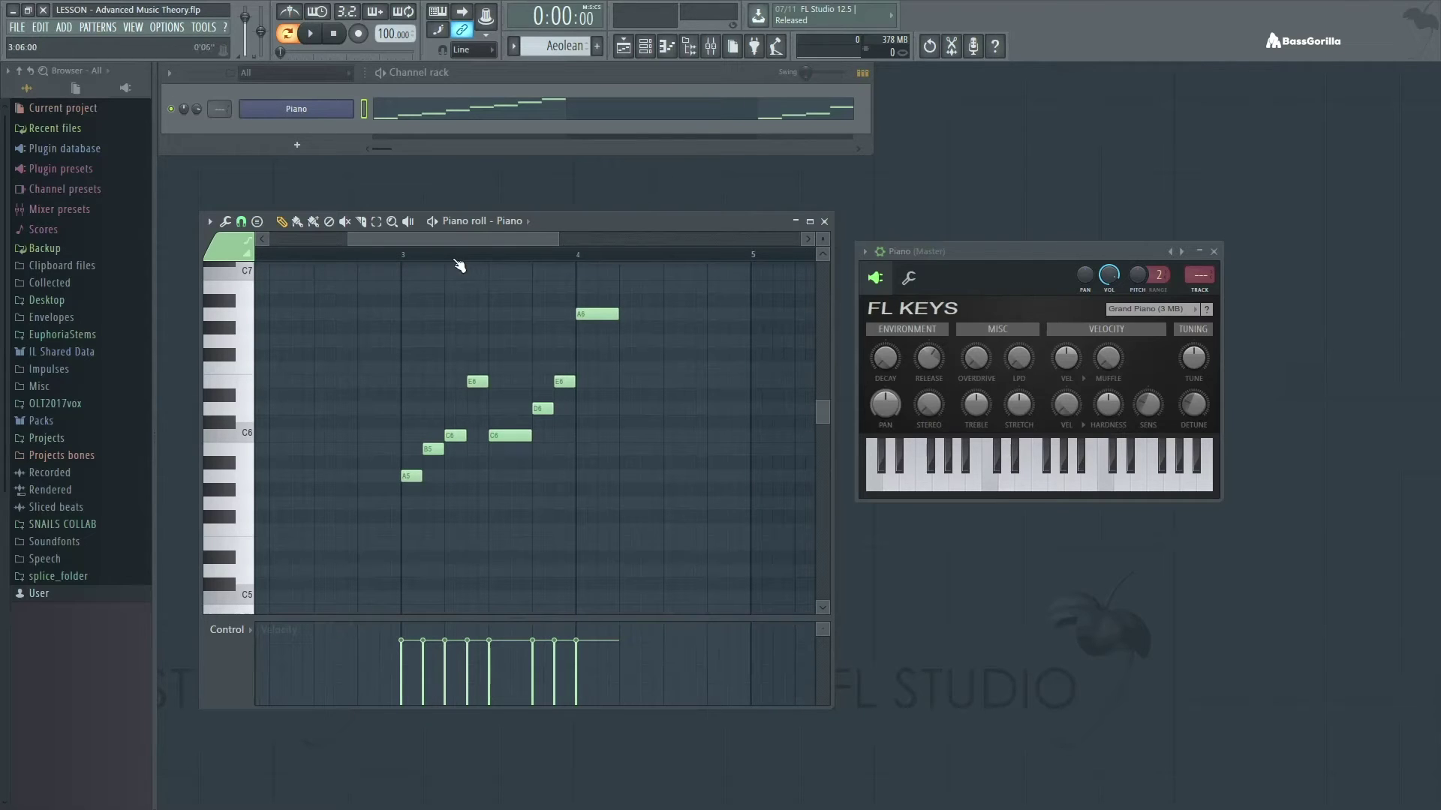
click(405, 255)
key(space)
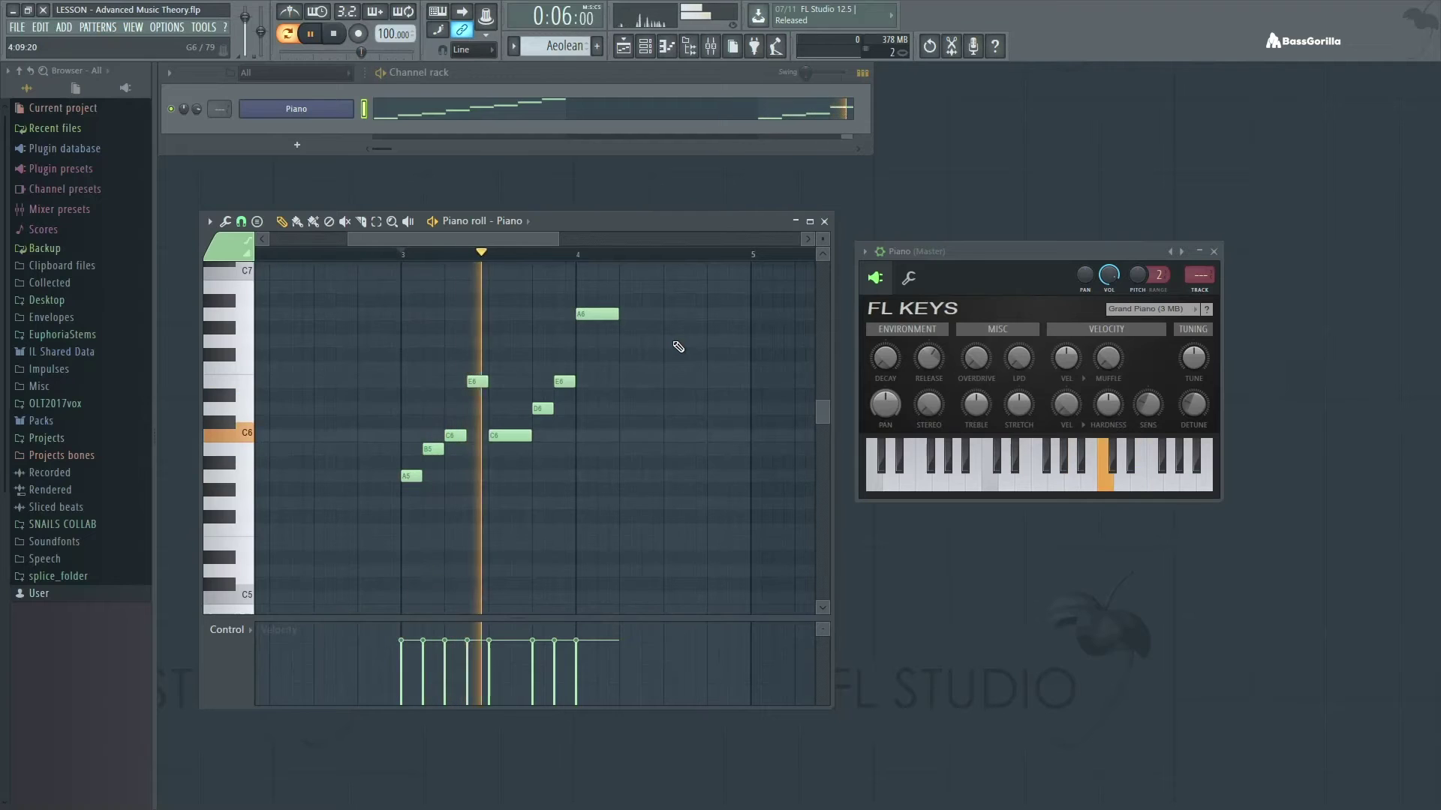
key(space)
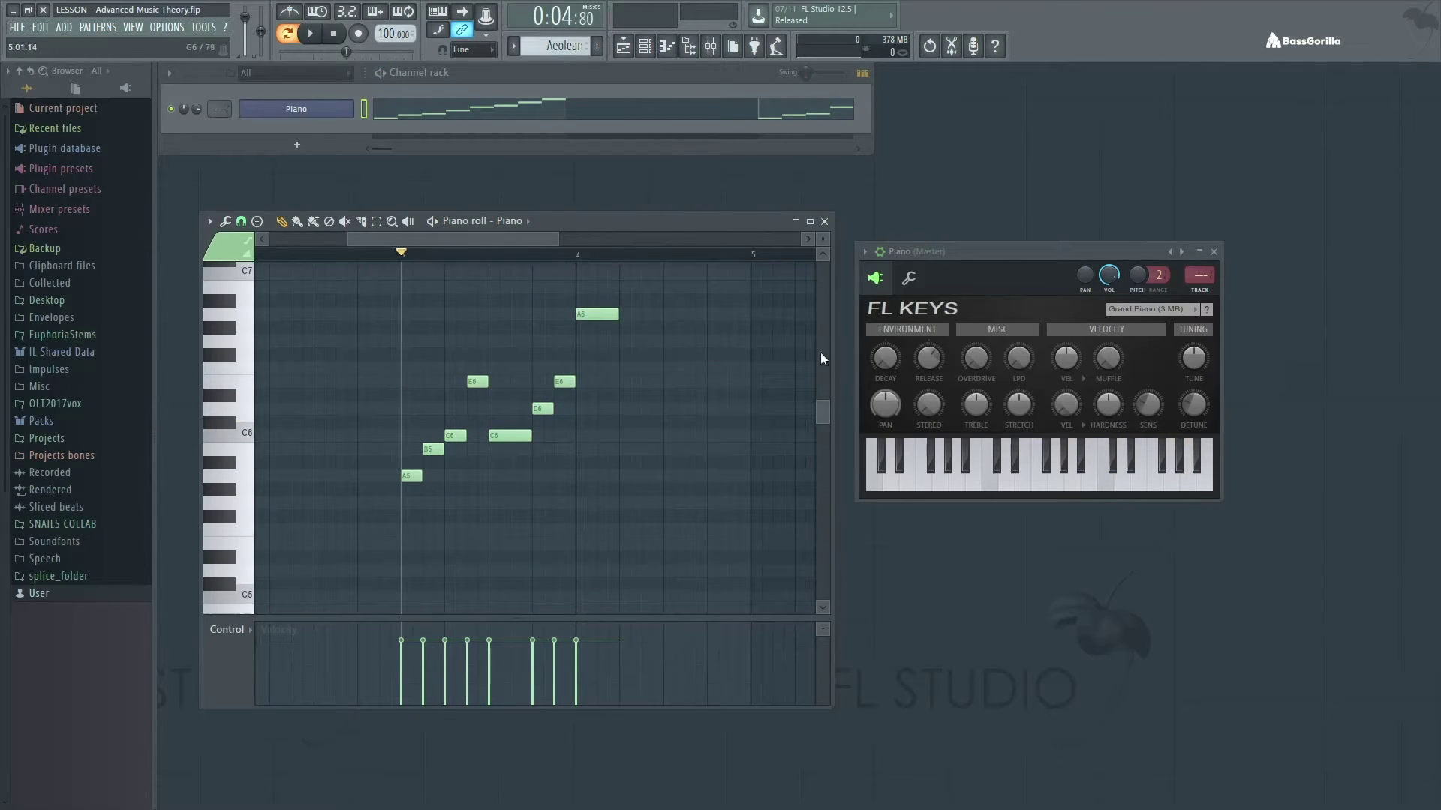
click(823, 221)
scroll(574, 45, down, 1)
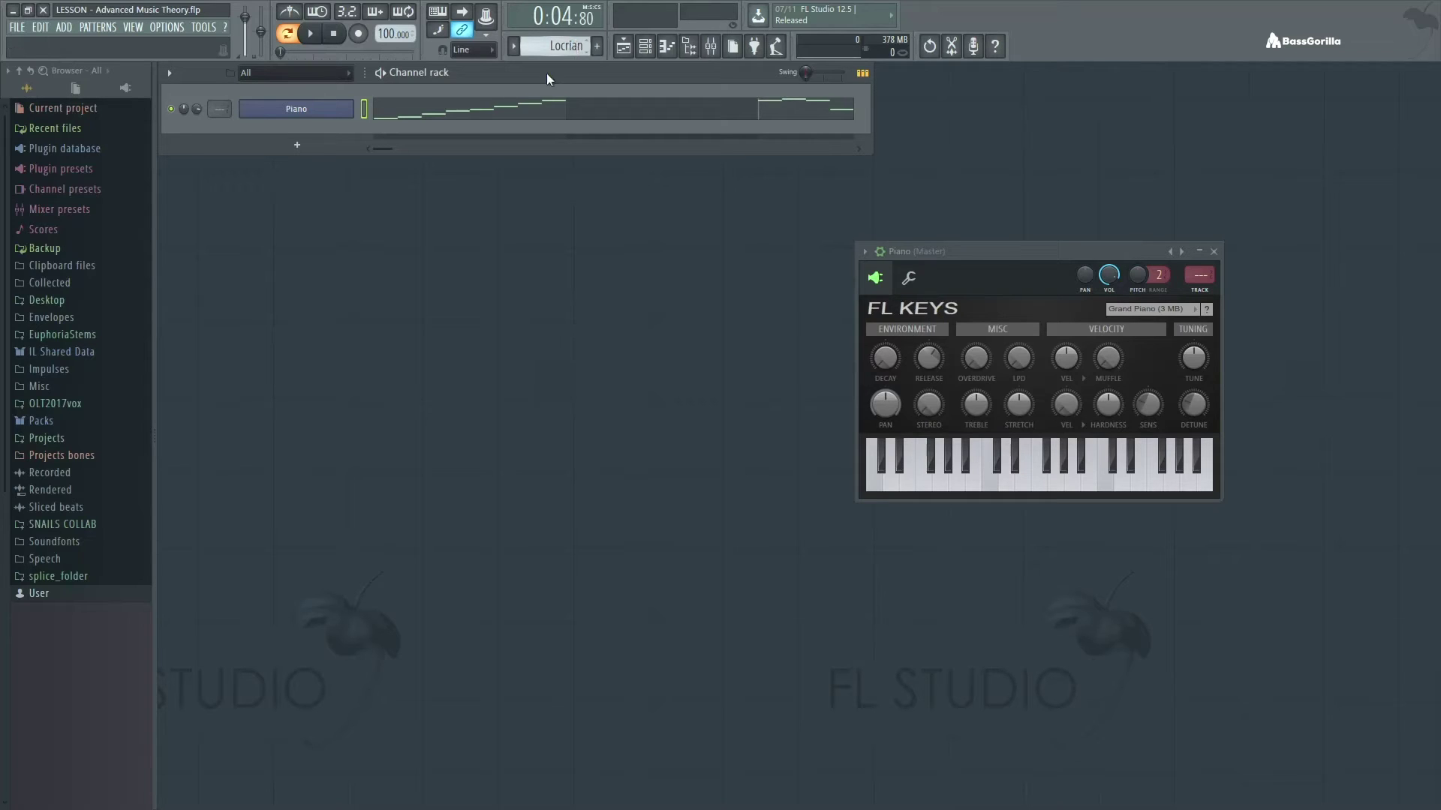
Step: Open the Locrian Piano channel in the piano roll and play its B5–B6 scale from the start
right_click(314, 111)
click(384, 110)
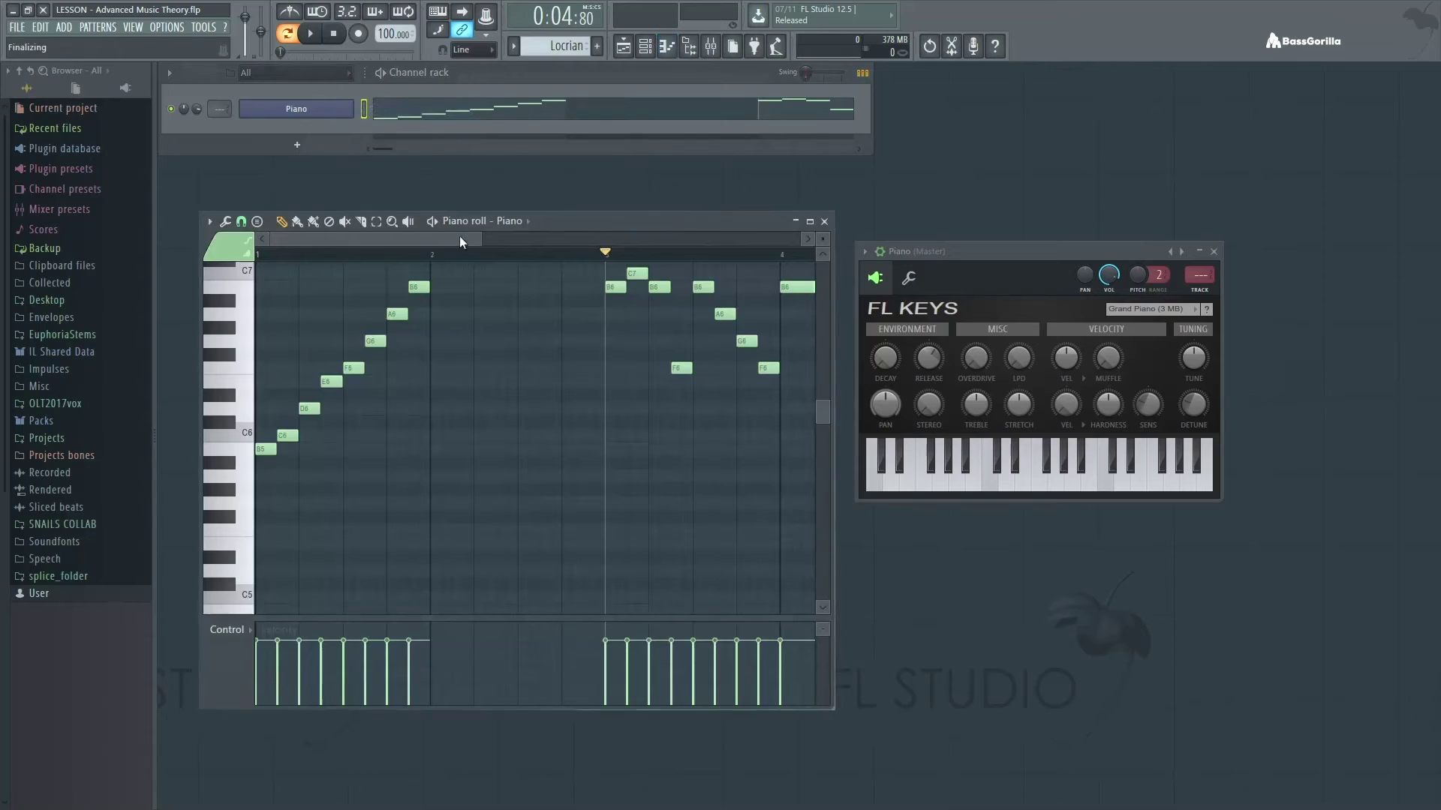
scroll(515, 415, up, 3)
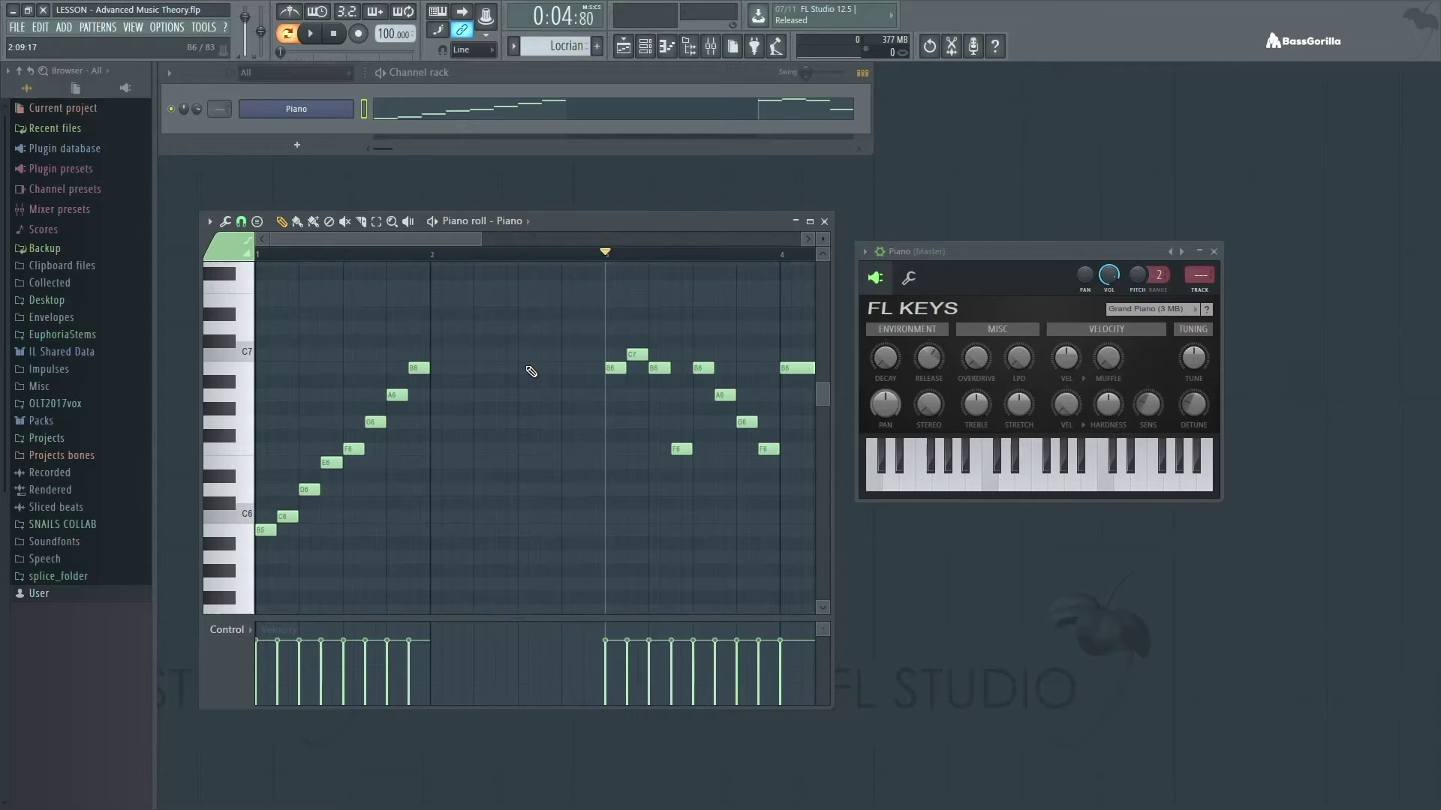
click(242, 257)
key(space)
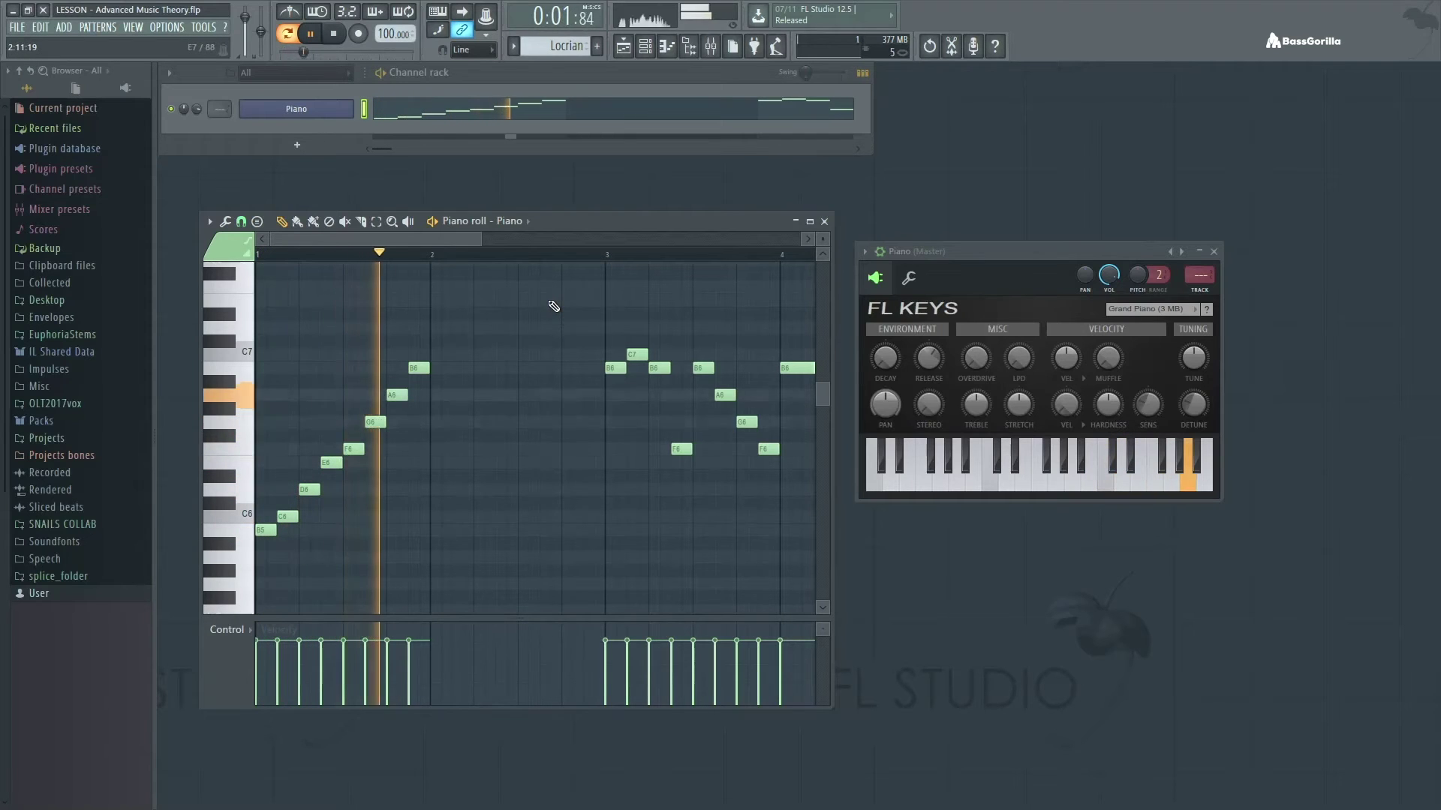
key(space)
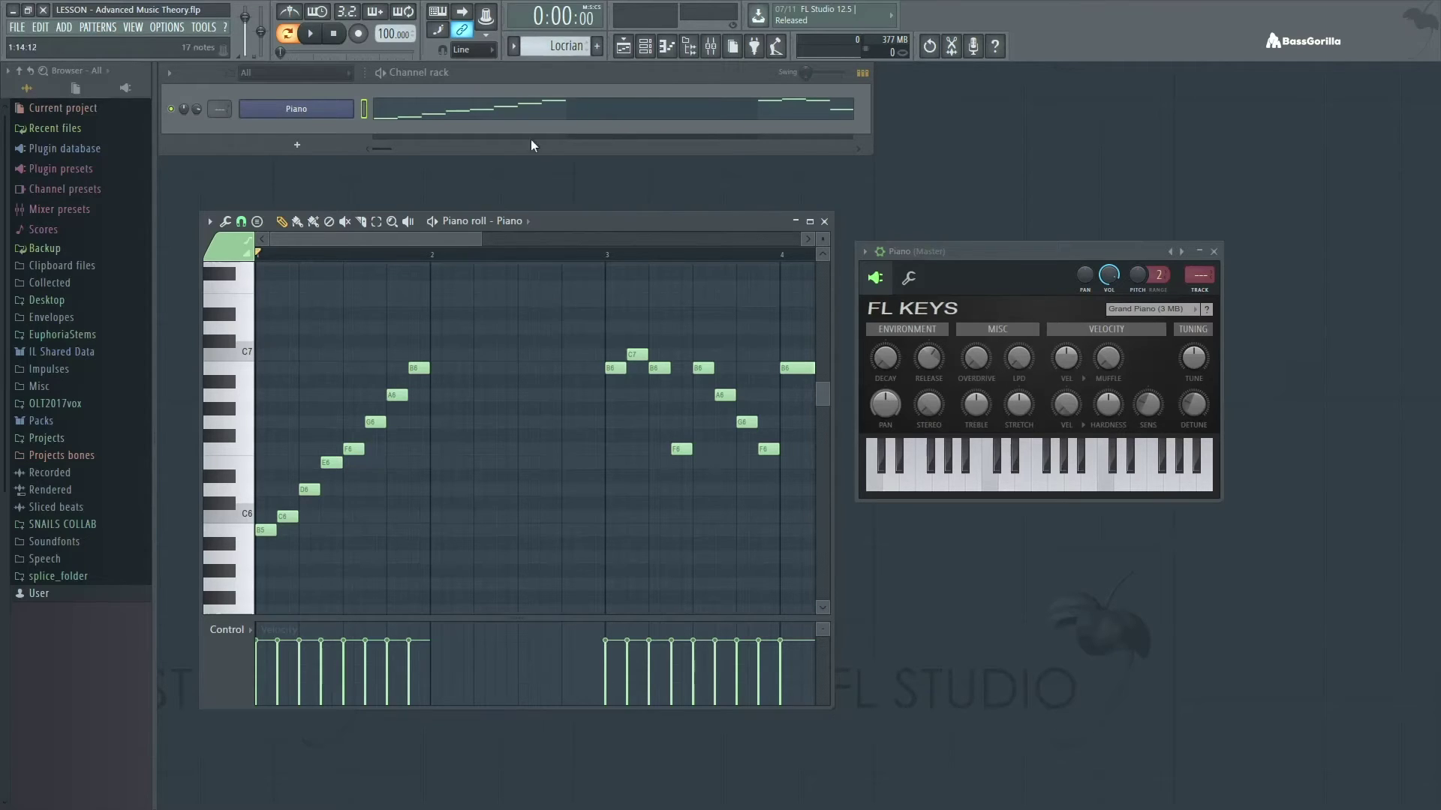
Step: Select bars 3–4 of the Locrian melody, play that phrase, then clear the selection
scroll(480, 240, right, 3)
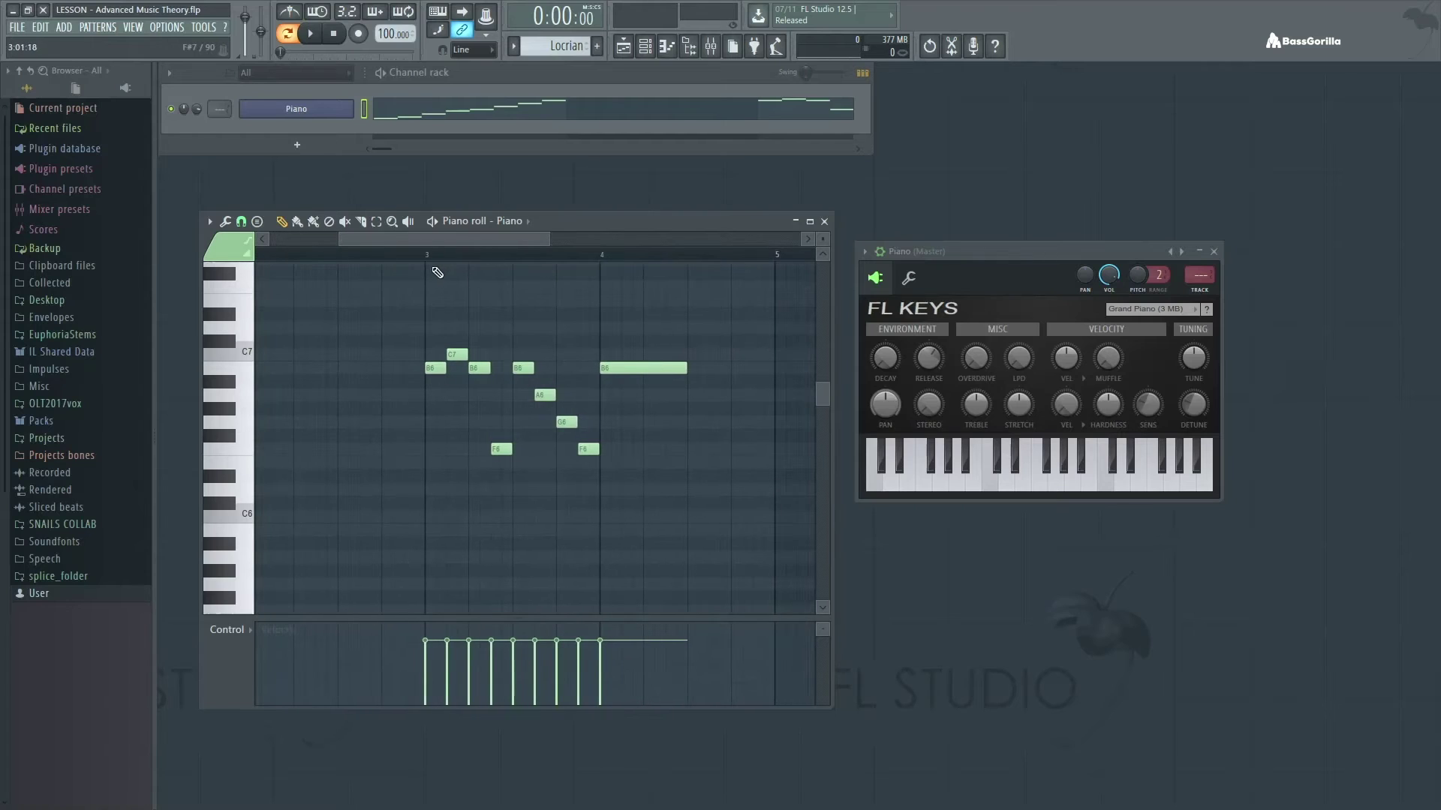
click(427, 254)
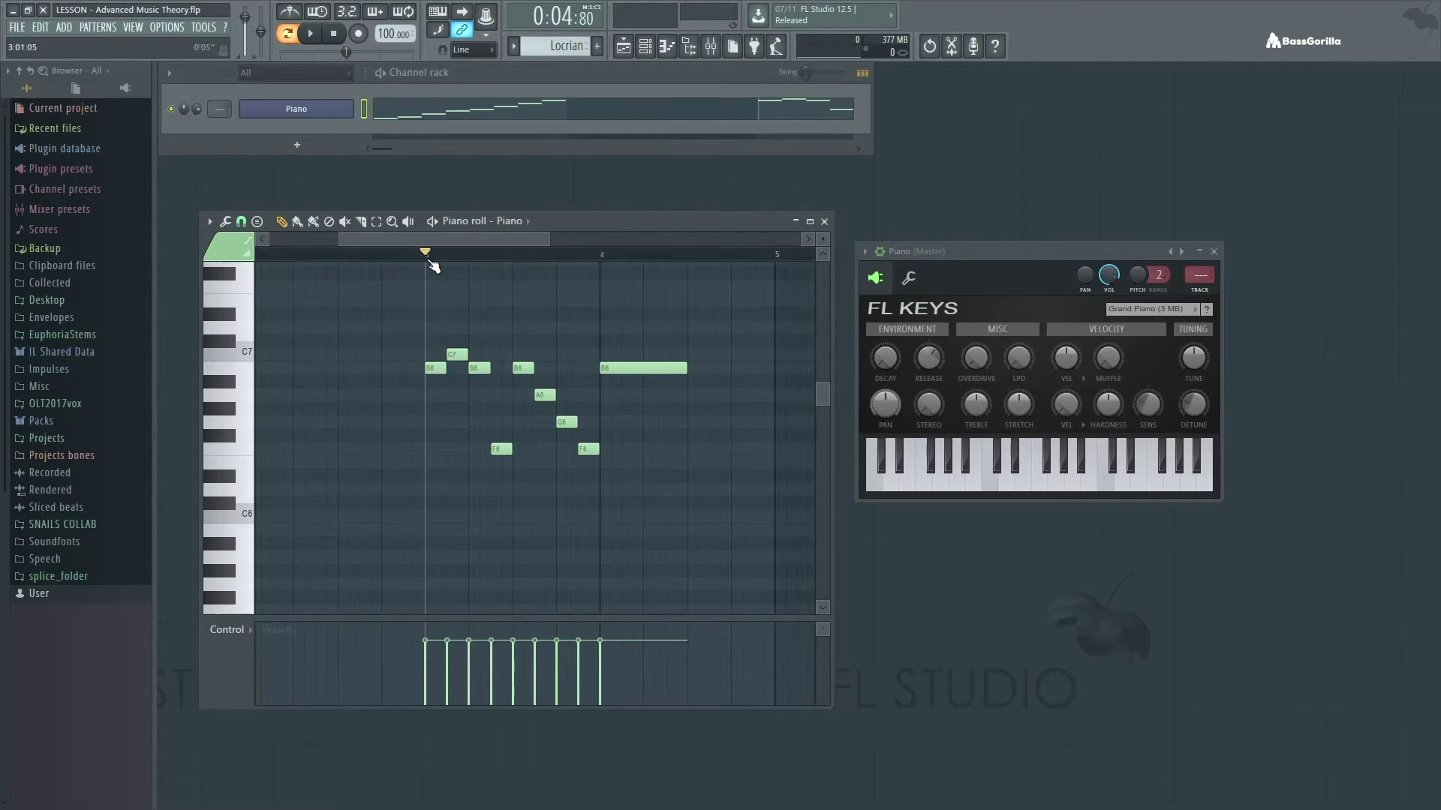
drag(432, 259, 642, 271)
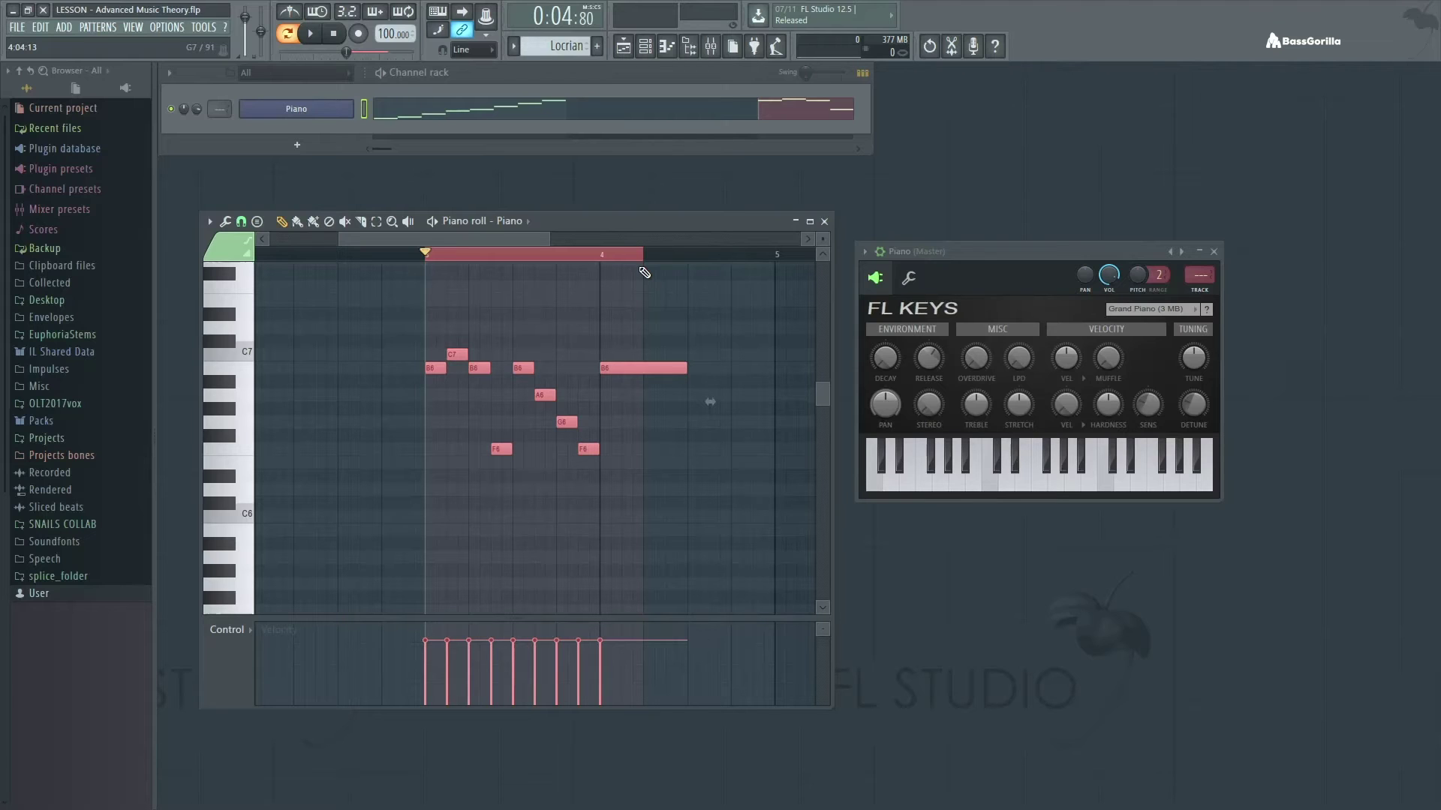
key(space)
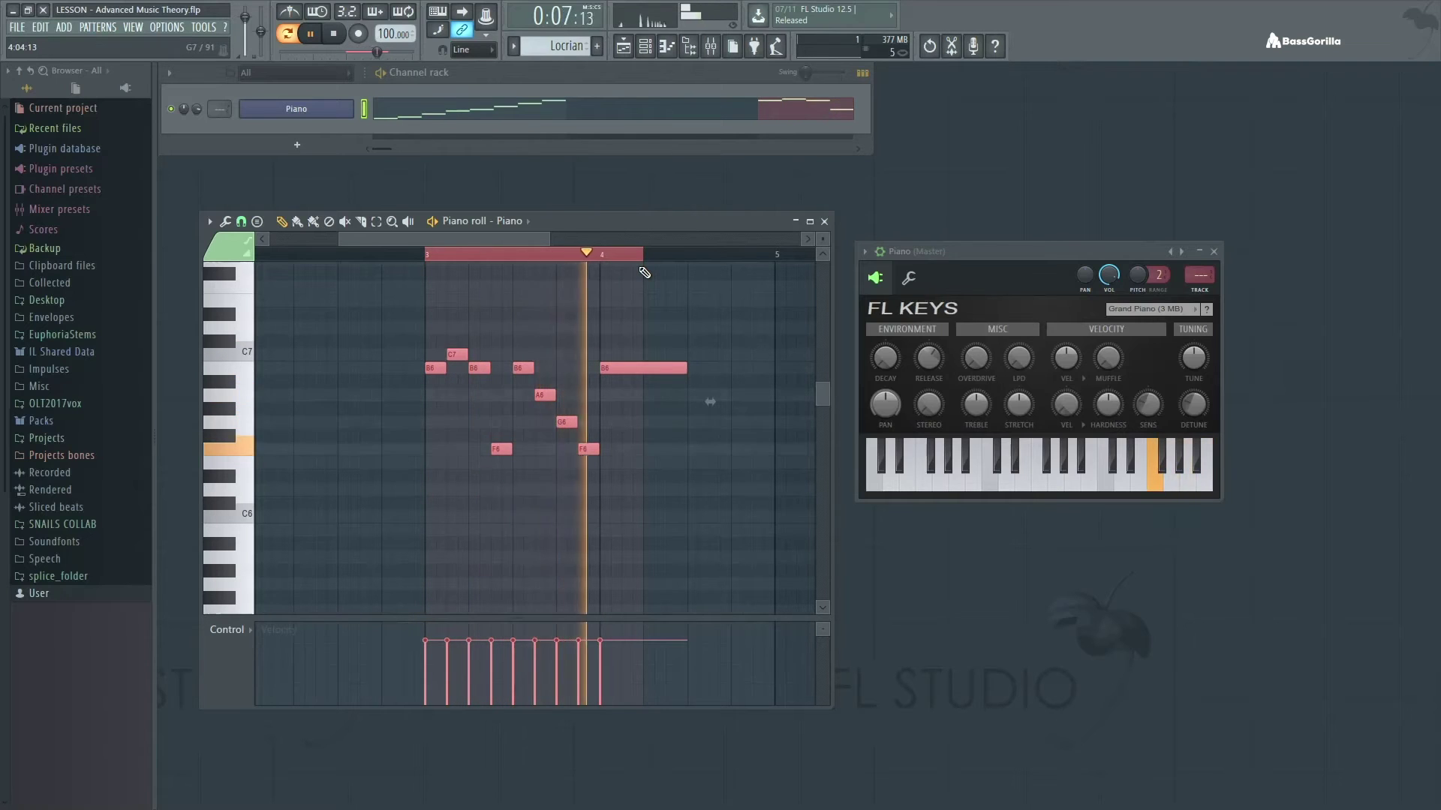
key(space)
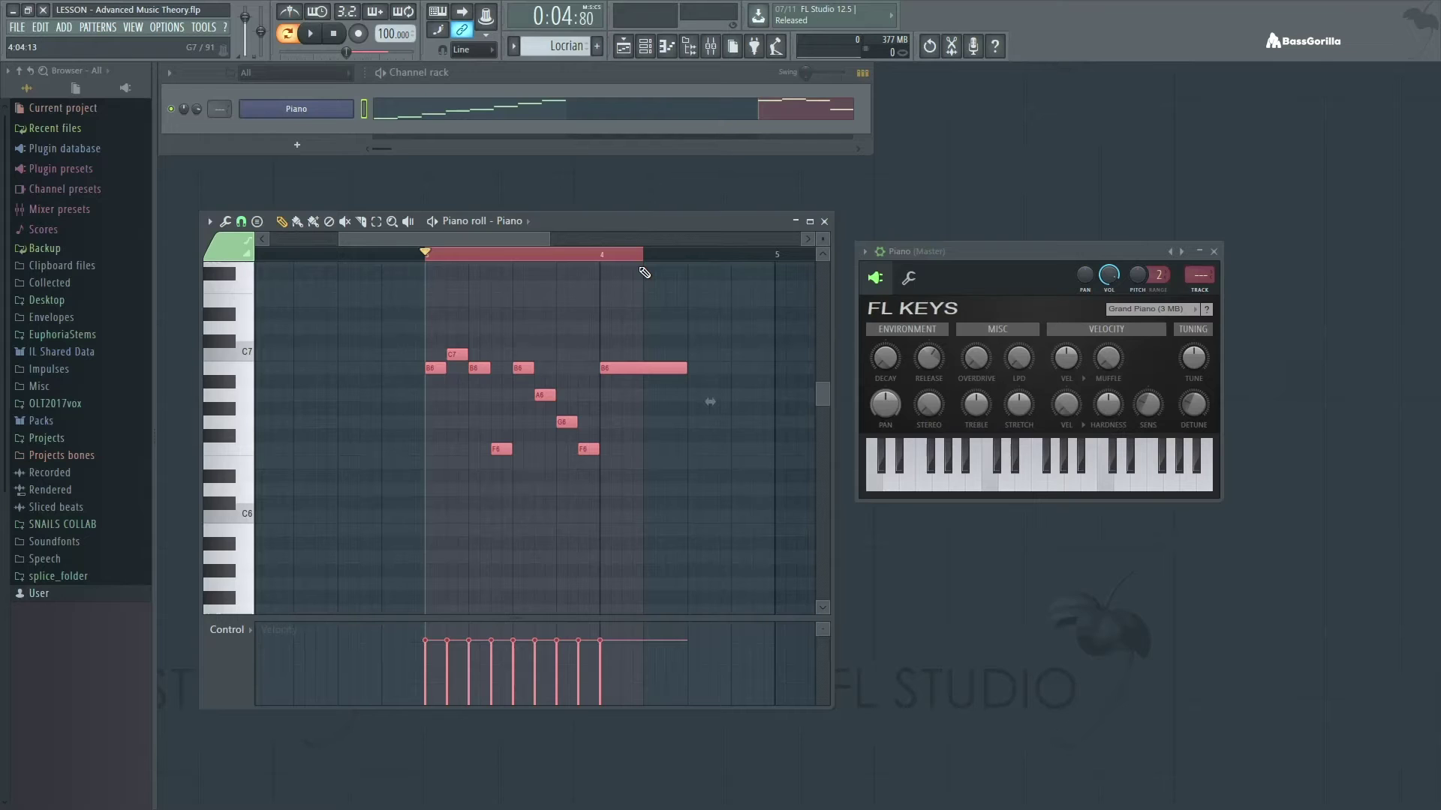
click(623, 256)
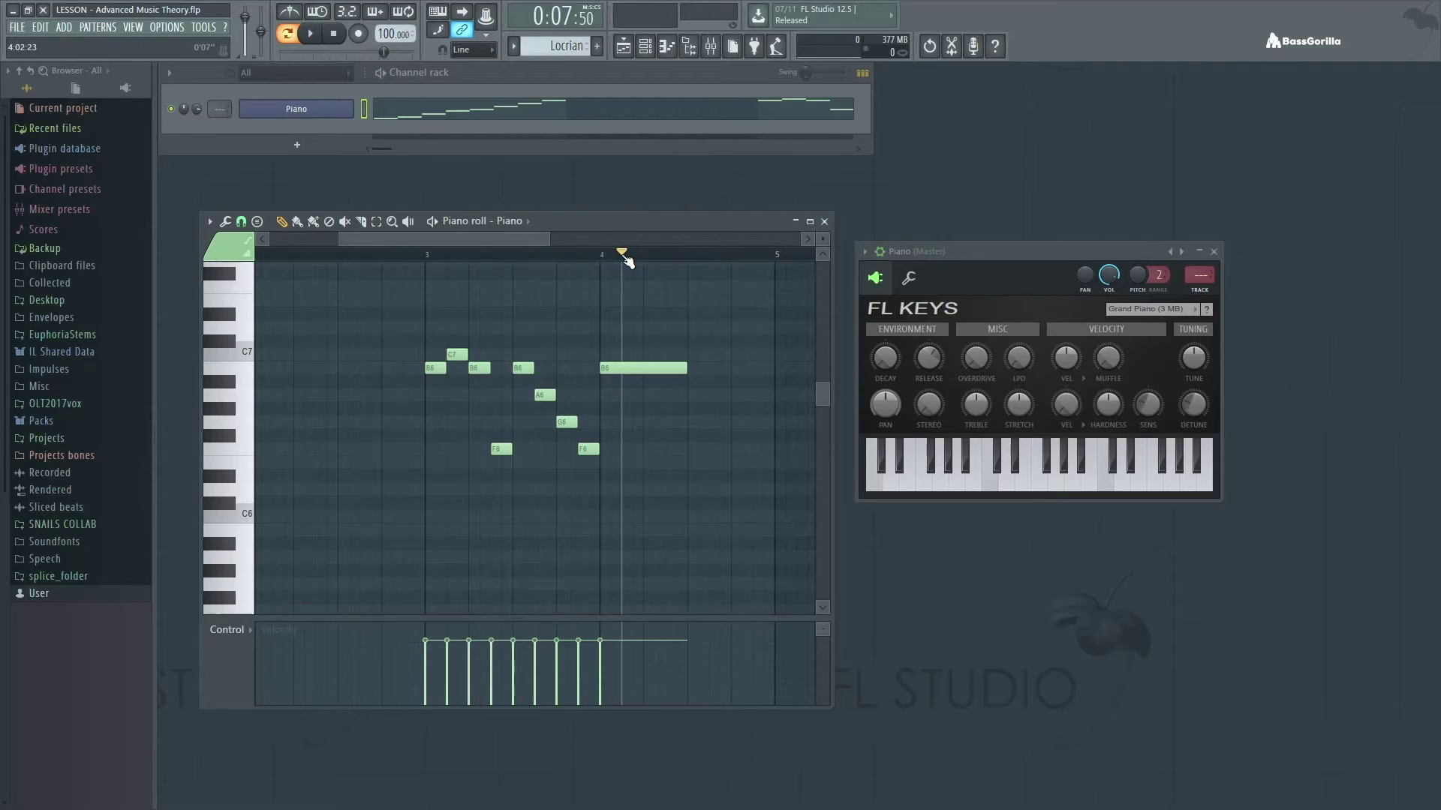
Step: Sound the C6 key four times, then close the Locrian piano roll
drag(512, 241, 351, 238)
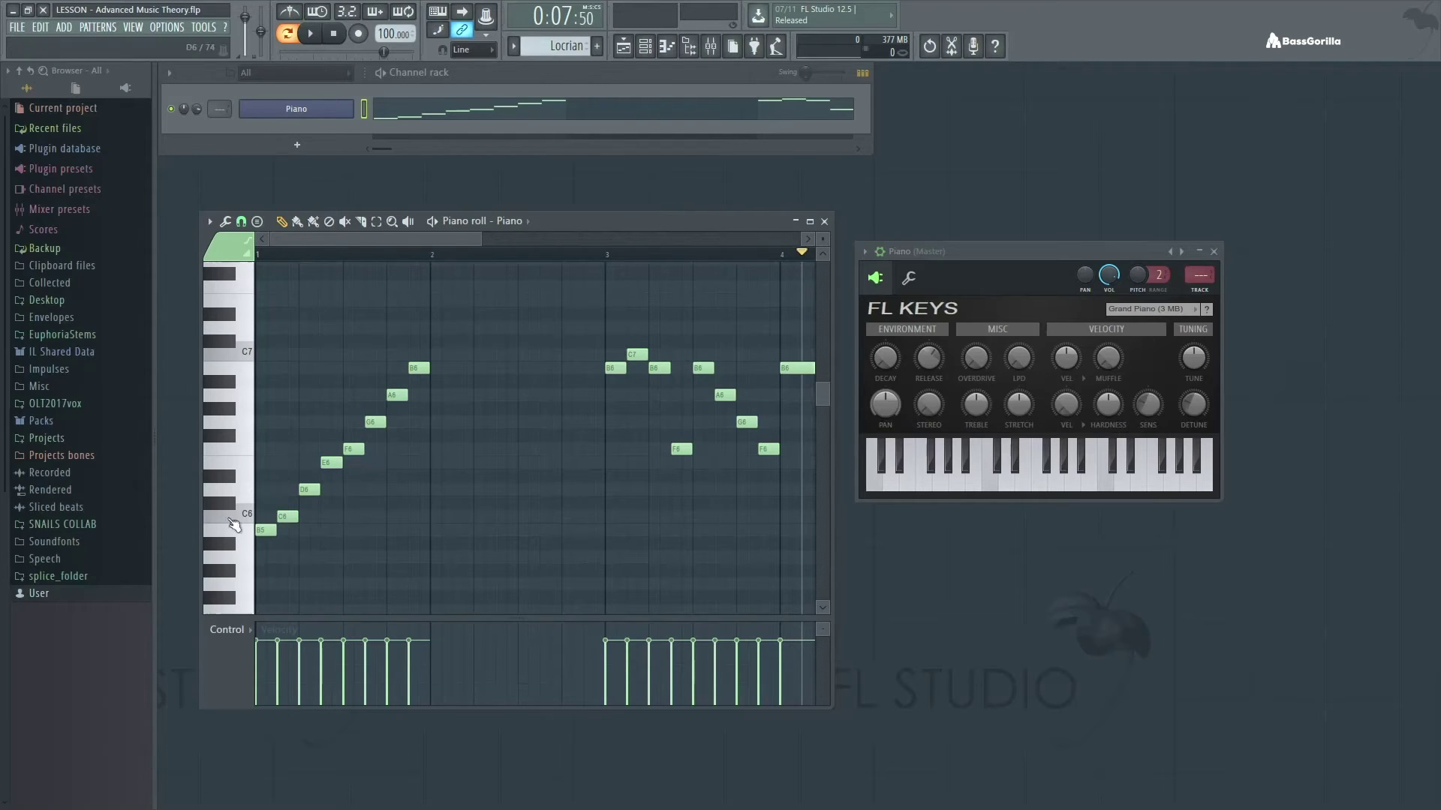
click(246, 518)
click(247, 523)
click(247, 523)
click(248, 523)
click(823, 221)
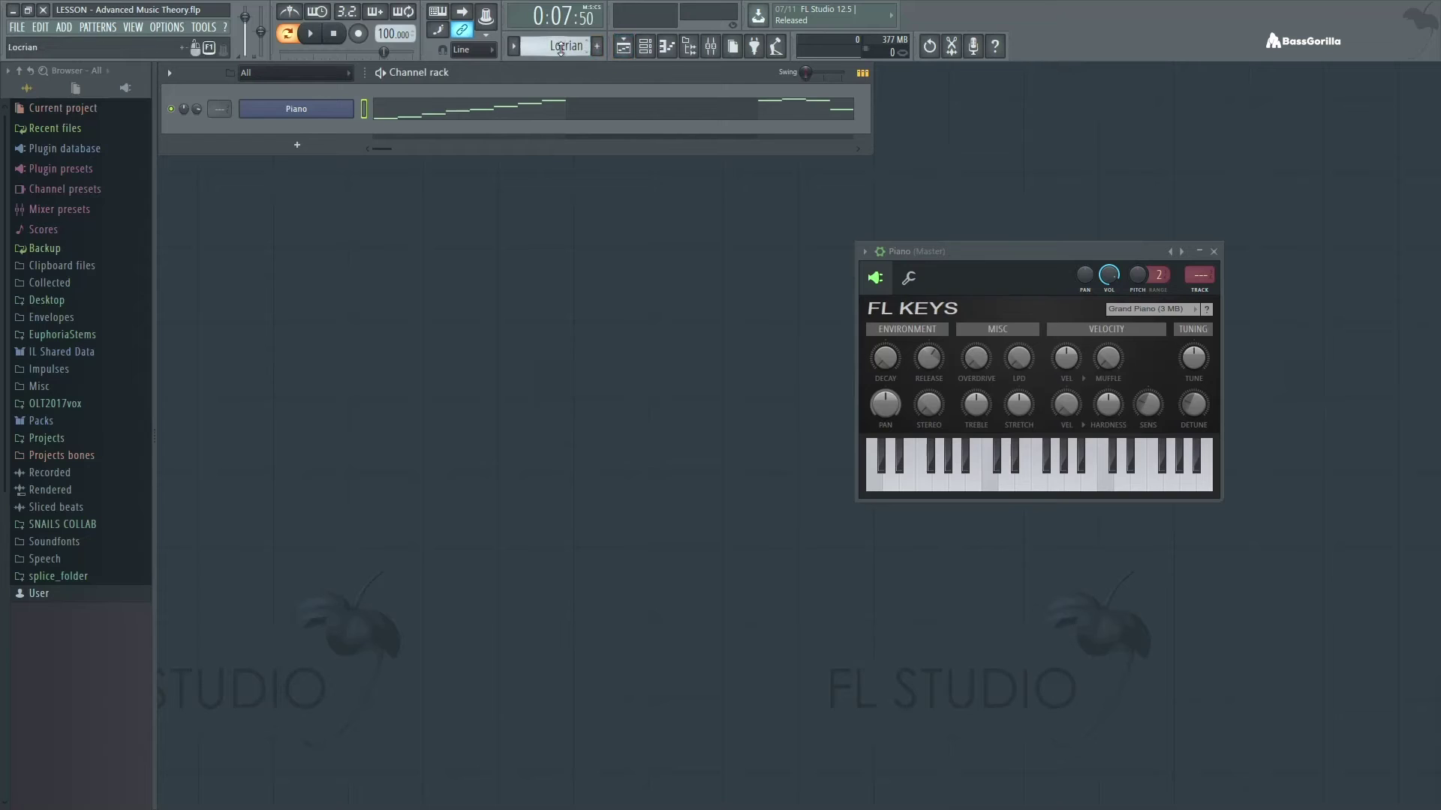
Step: Select the Perfect Cadence pattern and open the Piano channel's notes in the piano roll
scroll(567, 46, down, 1)
scroll(567, 46, down, 1)
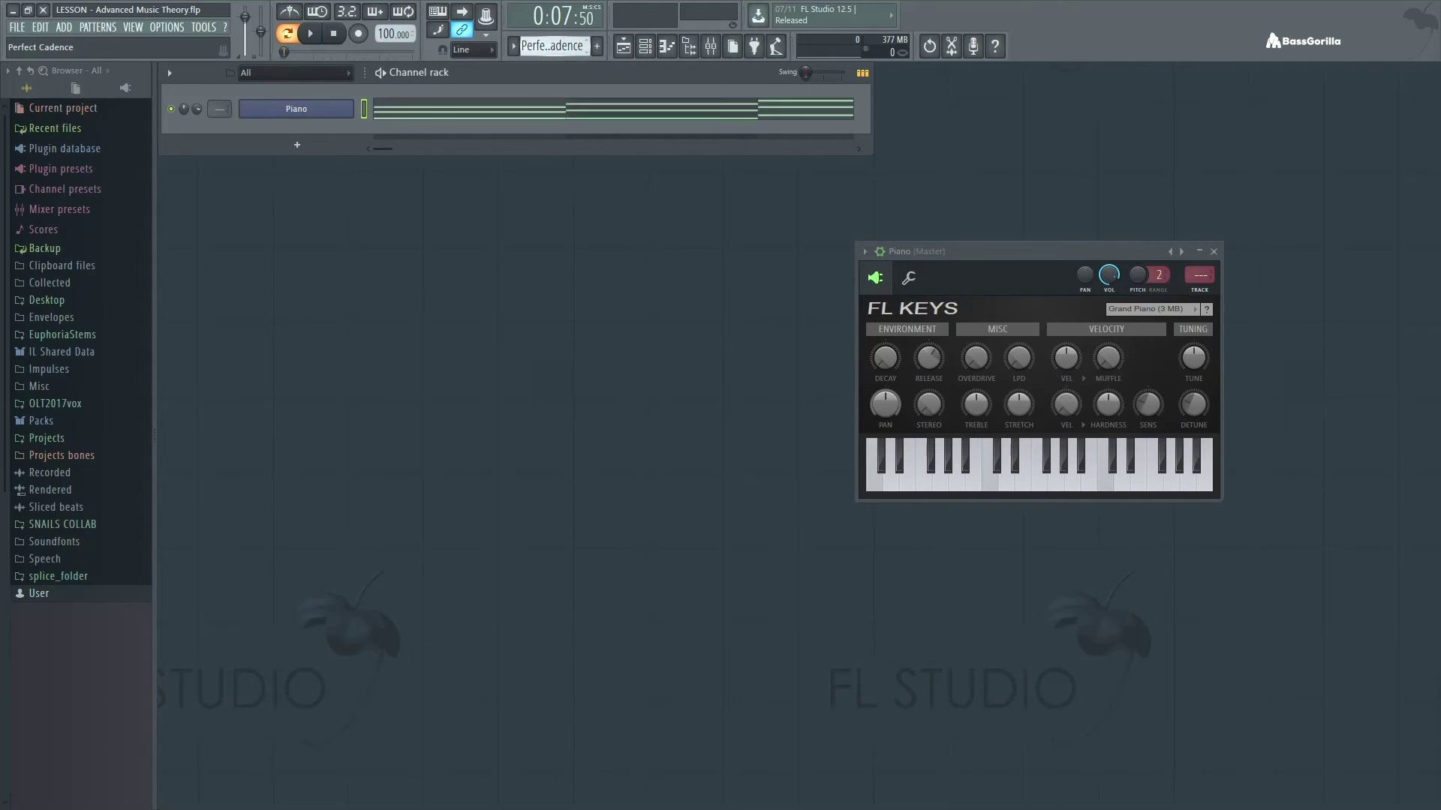
right_click(312, 109)
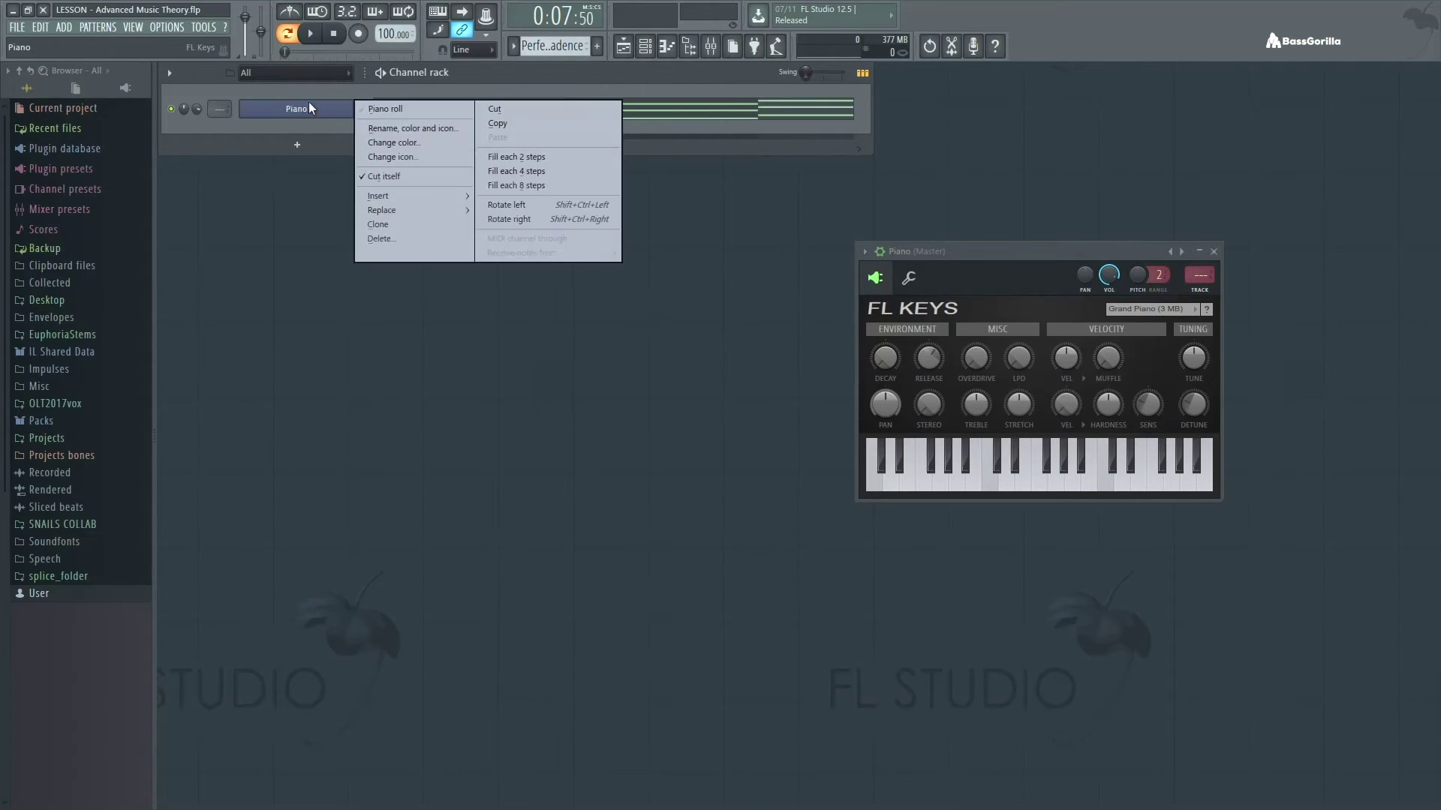
click(402, 111)
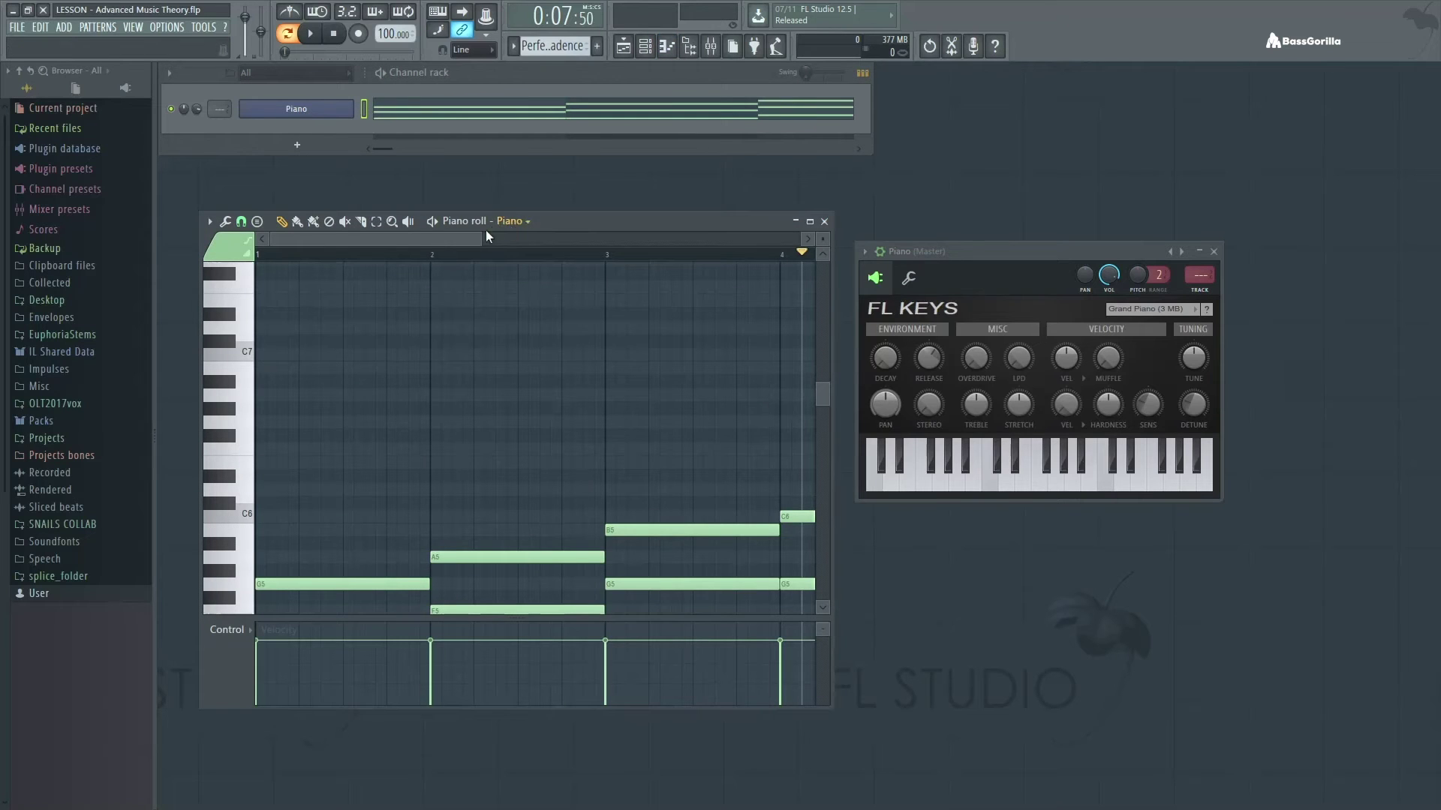
Step: Show all four bars at the C5 octave, then play C5–C6 on FL Keys, holding F5
drag(476, 240, 534, 240)
scroll(499, 274, down, 4)
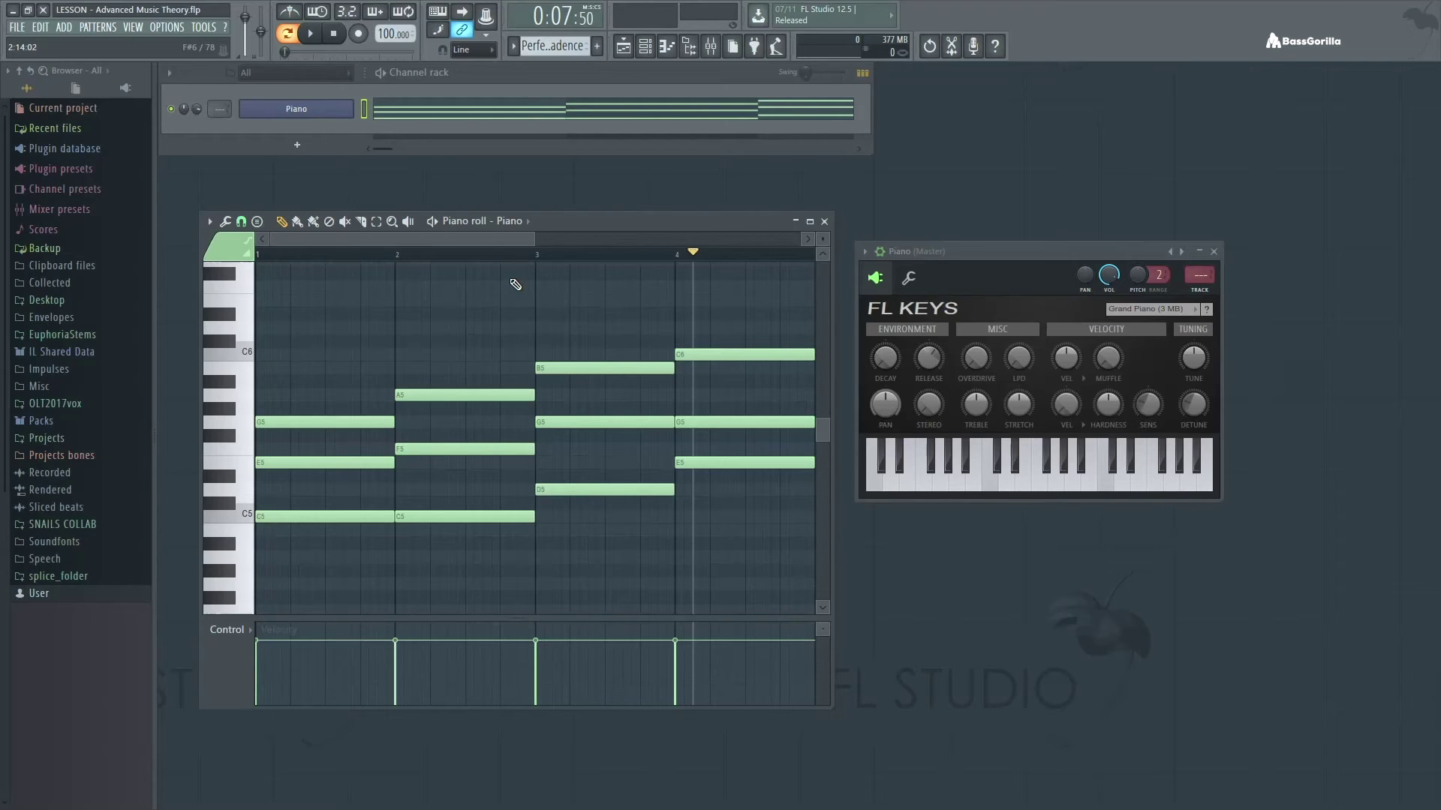
click(997, 492)
click(1013, 491)
click(1026, 489)
click(1041, 492)
click(1055, 490)
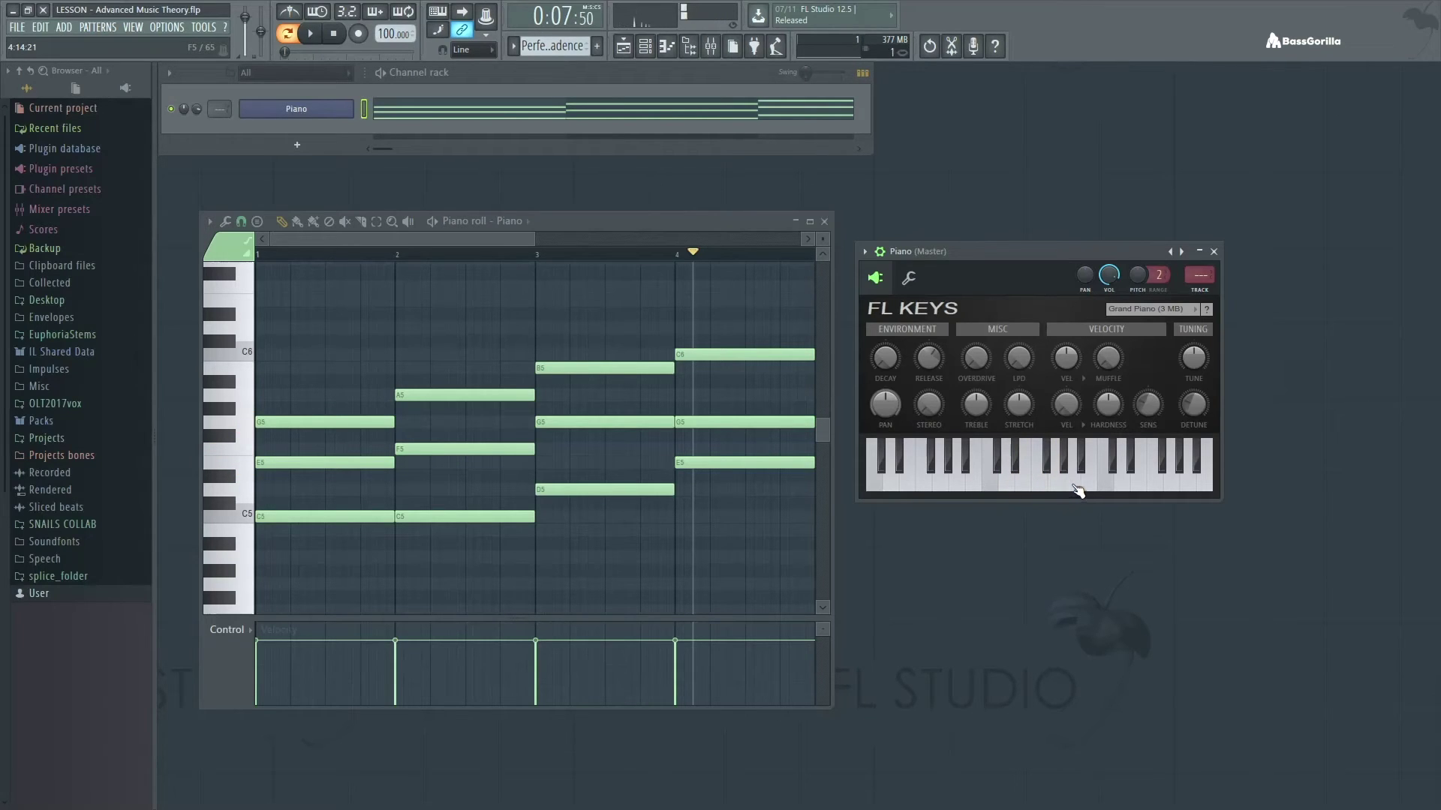
click(1087, 489)
click(1105, 489)
click(1042, 485)
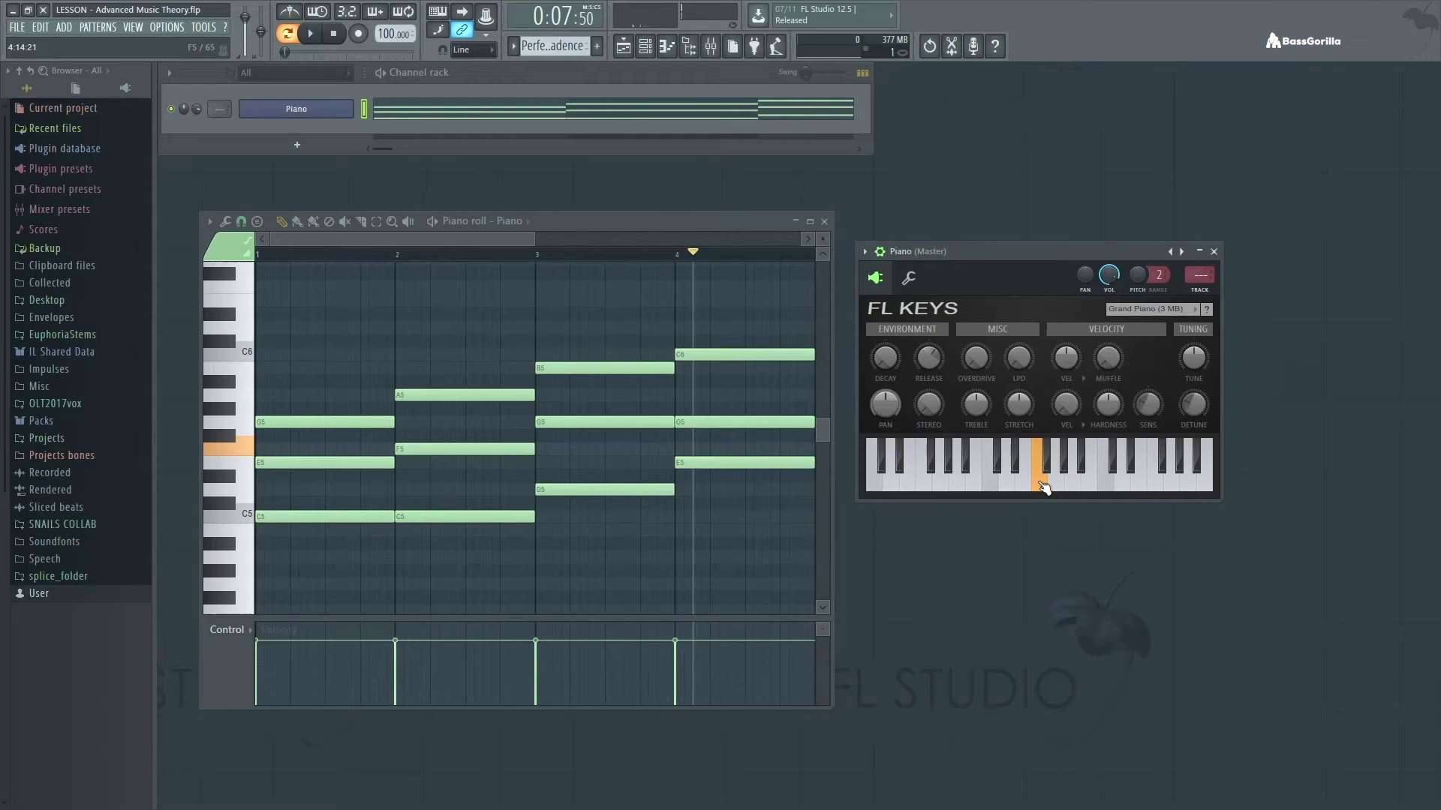
Step: Release F5, play a few more FL Keys notes while holding G5, and widen the view to bar 5
drag(1043, 486, 1040, 477)
click(991, 489)
click(1054, 489)
click(1056, 484)
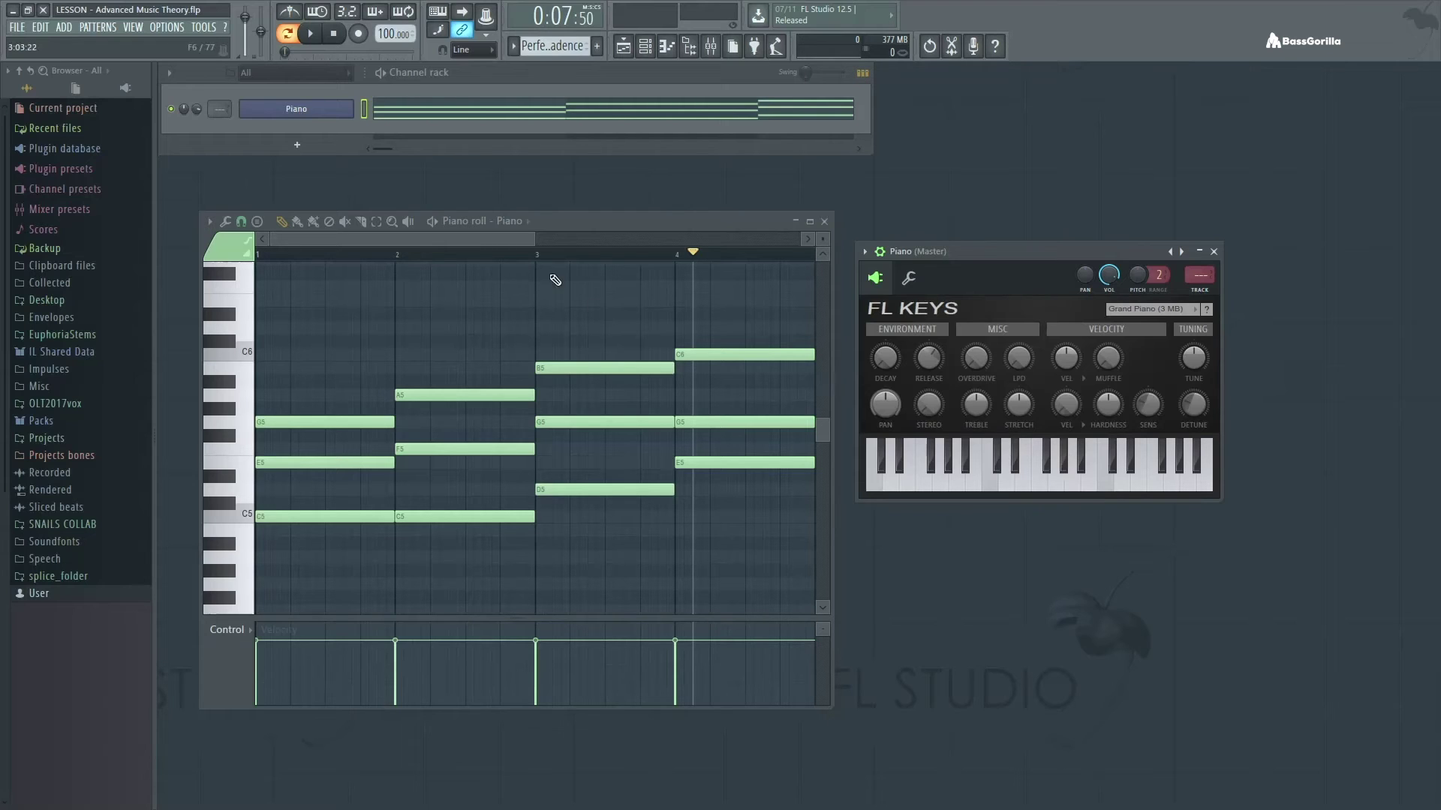
drag(533, 241, 541, 244)
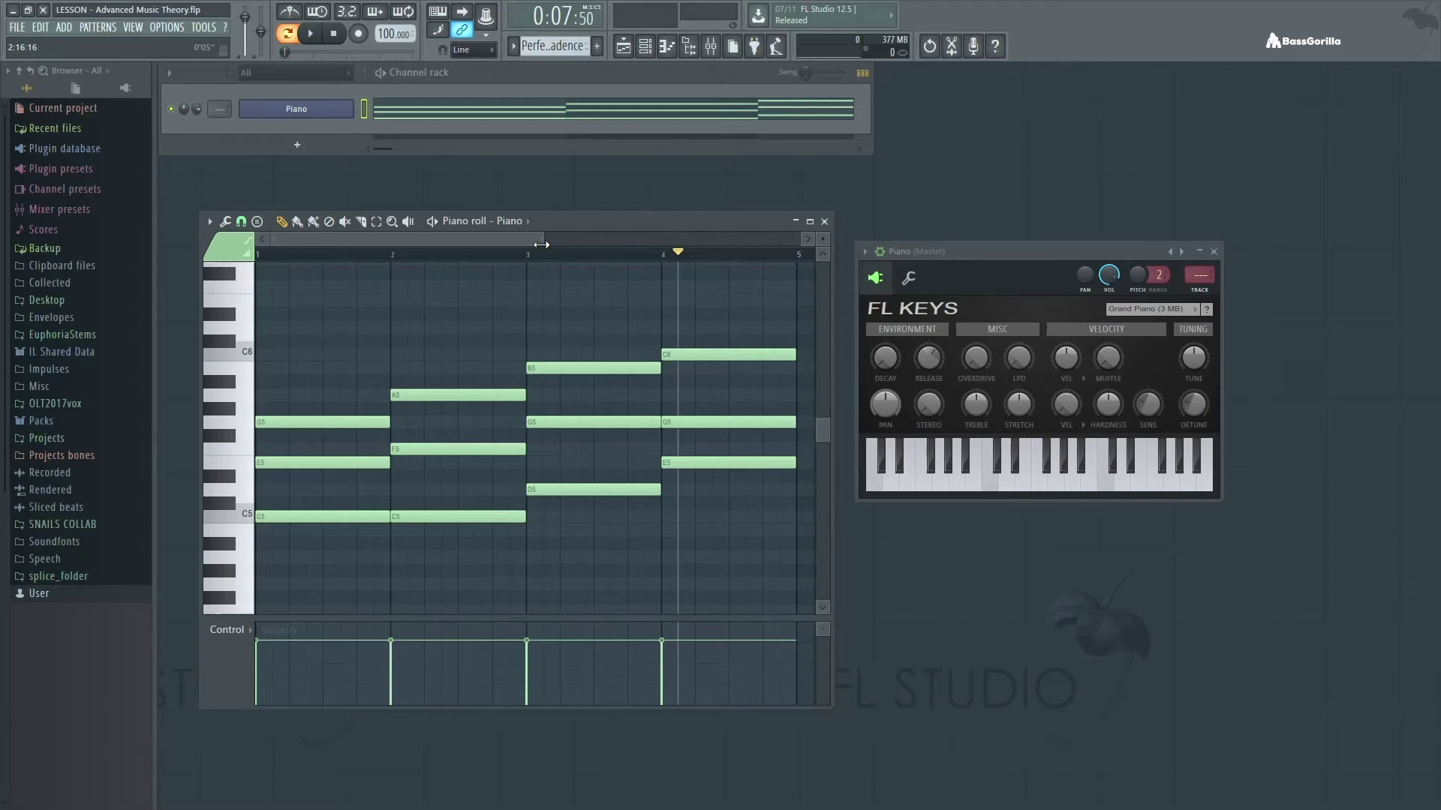
Step: Rewind to bar 1, delete the bar 2 C5, and redraw C5 stretched to bar 3
drag(328, 252, 263, 260)
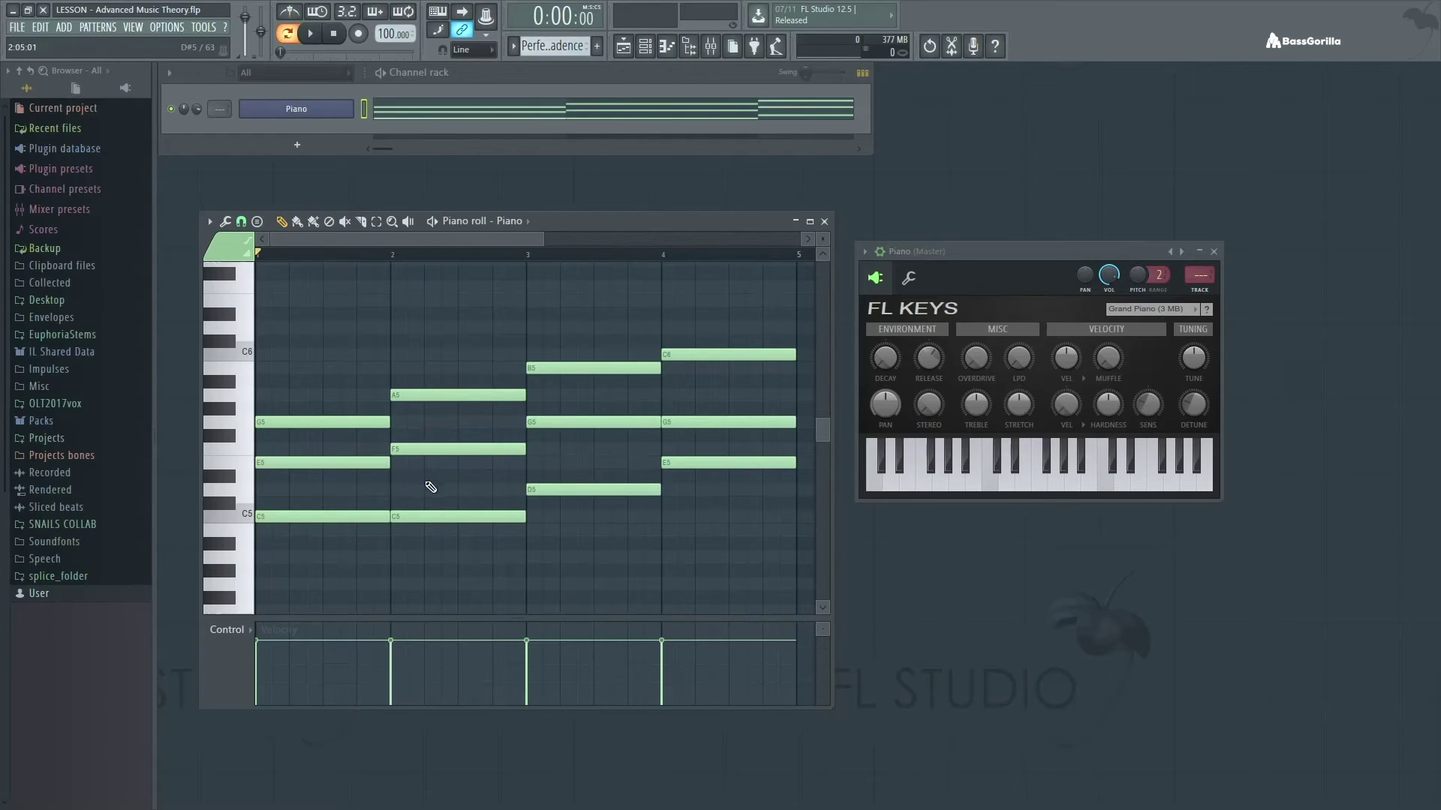
click(396, 355)
right_click(424, 516)
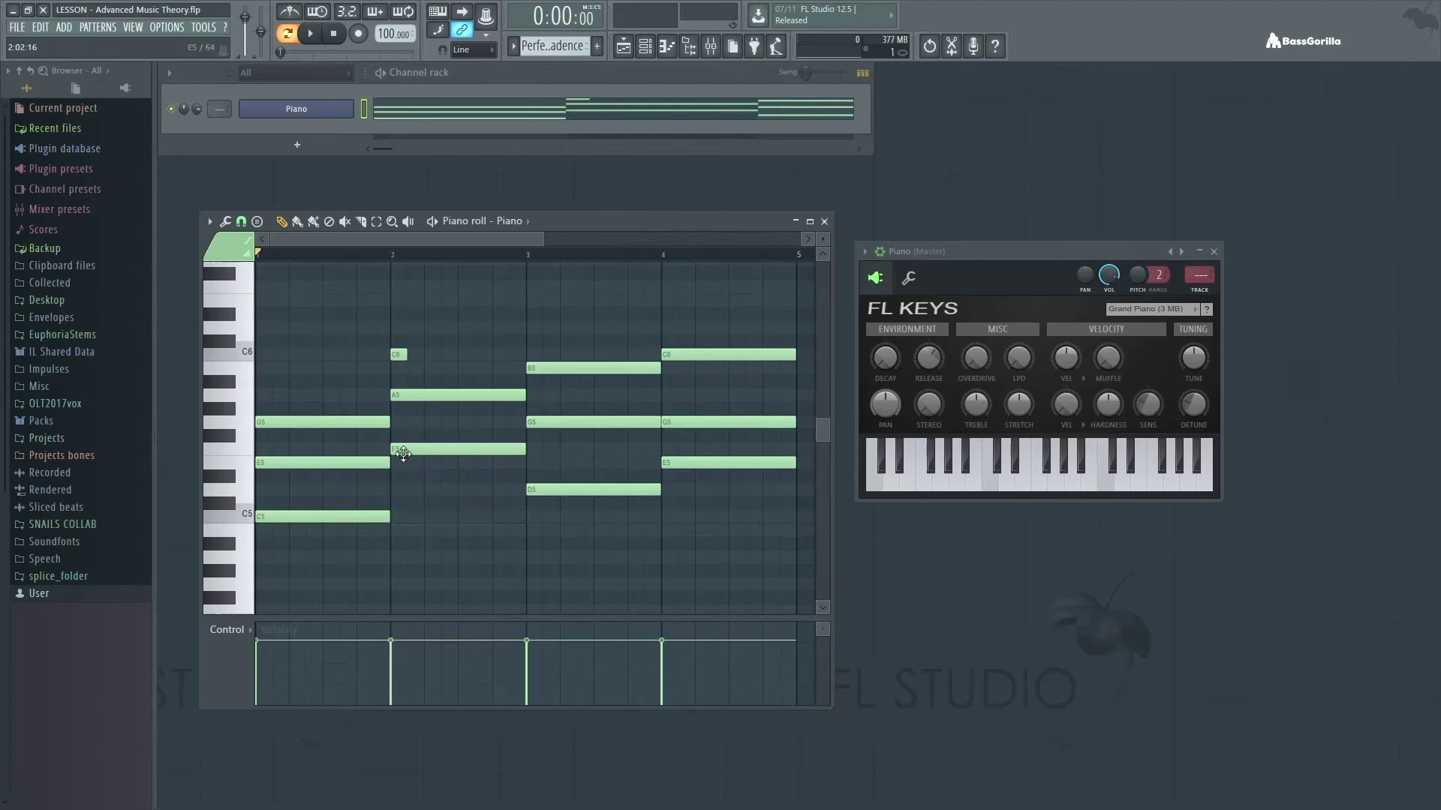
right_click(398, 354)
click(398, 517)
drag(402, 518, 525, 518)
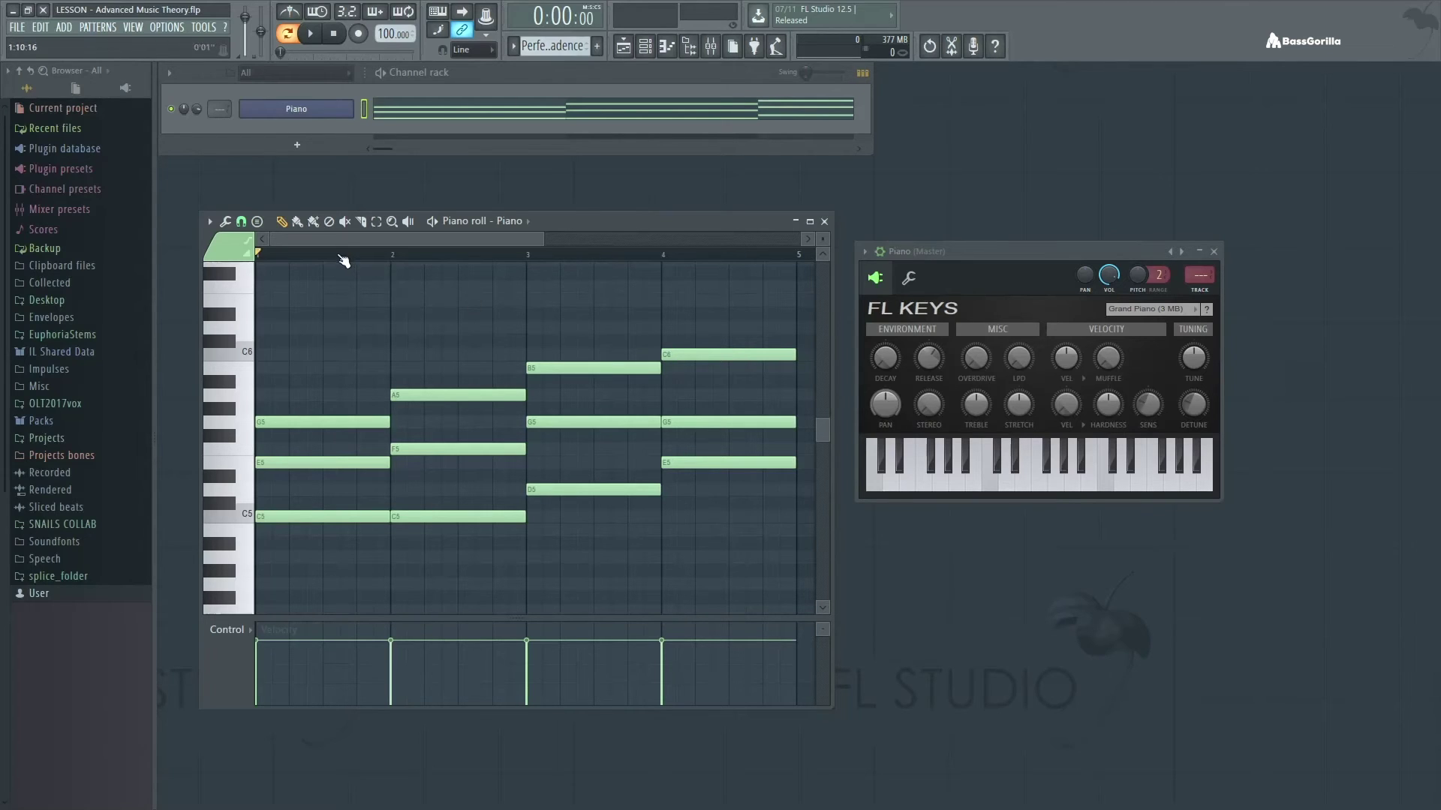
click(312, 35)
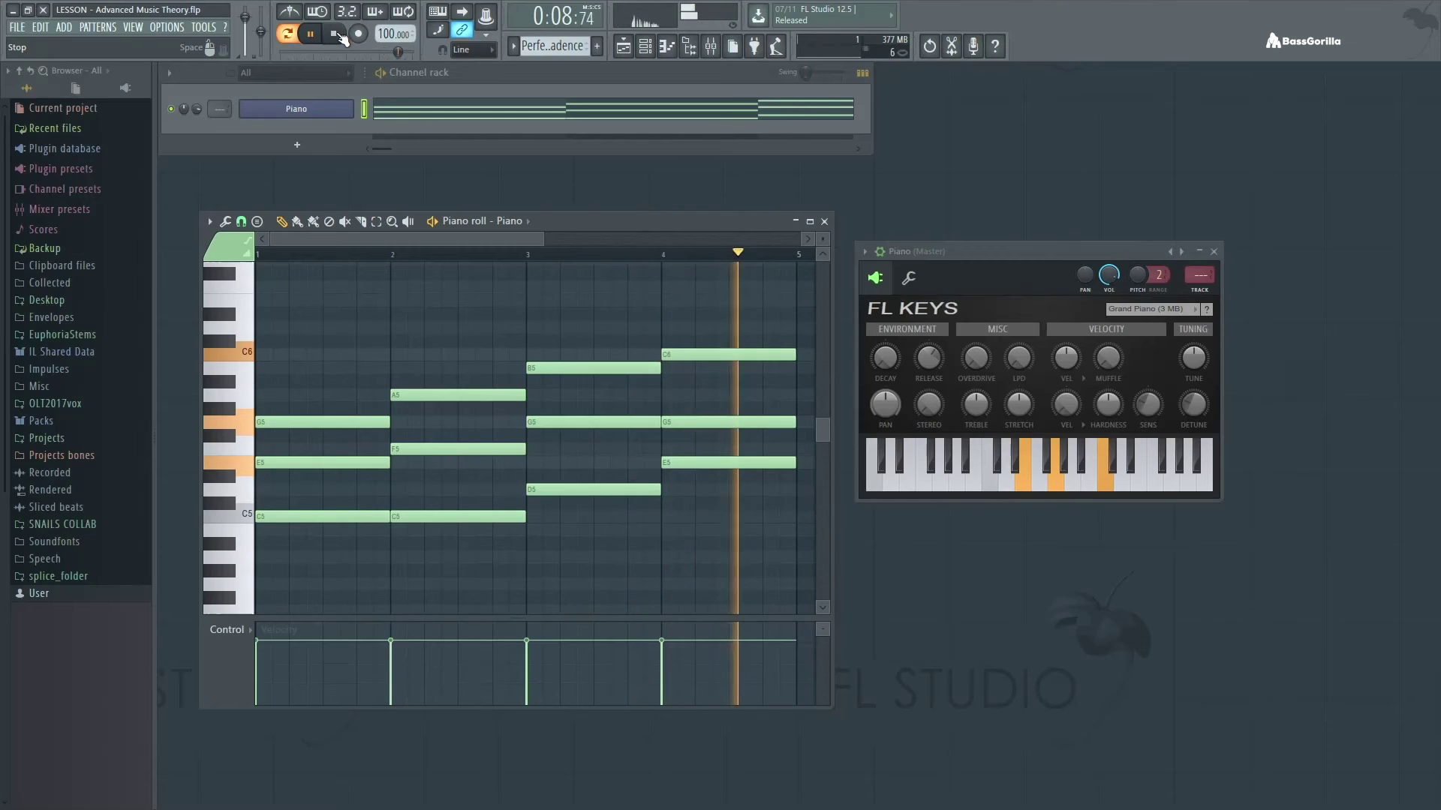
click(337, 34)
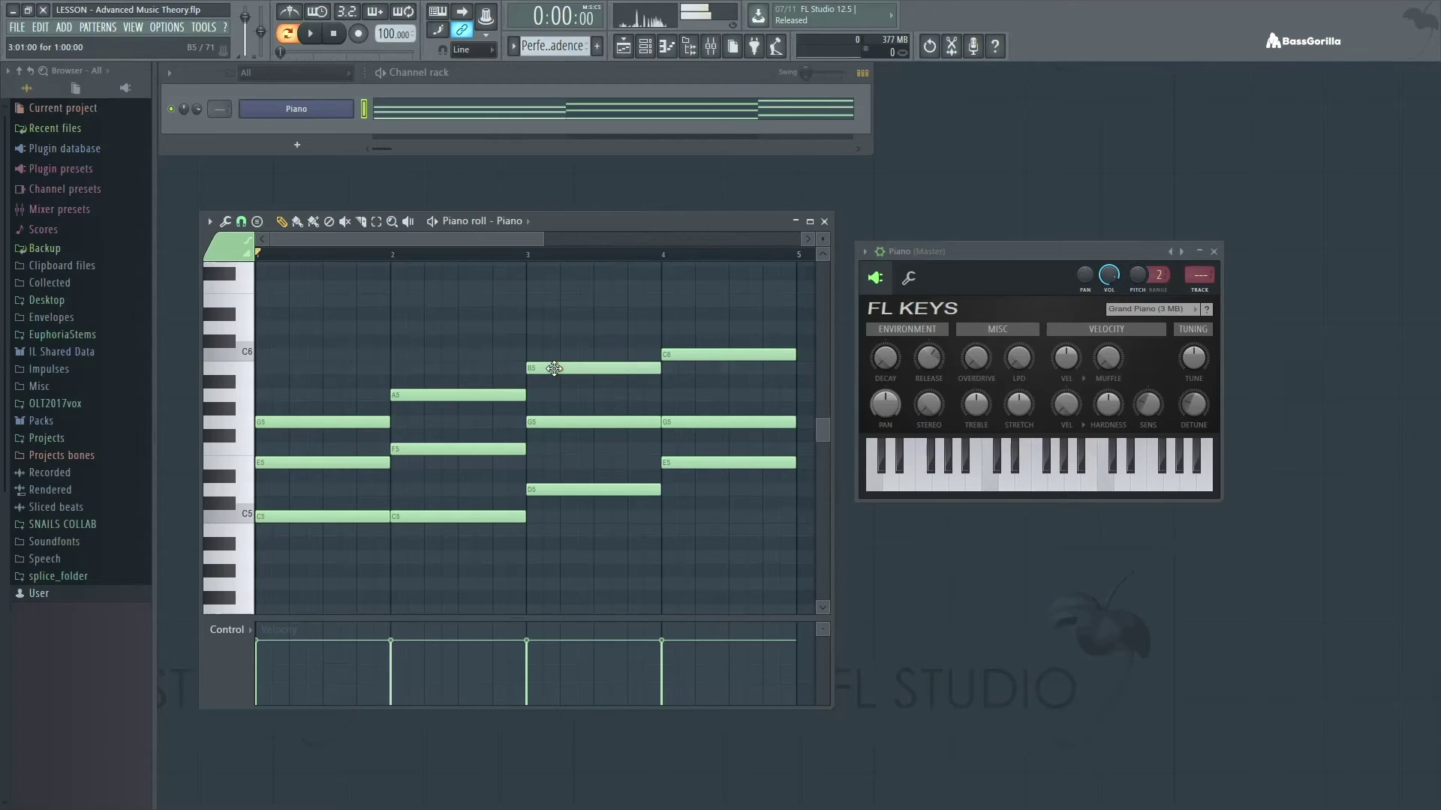
click(676, 354)
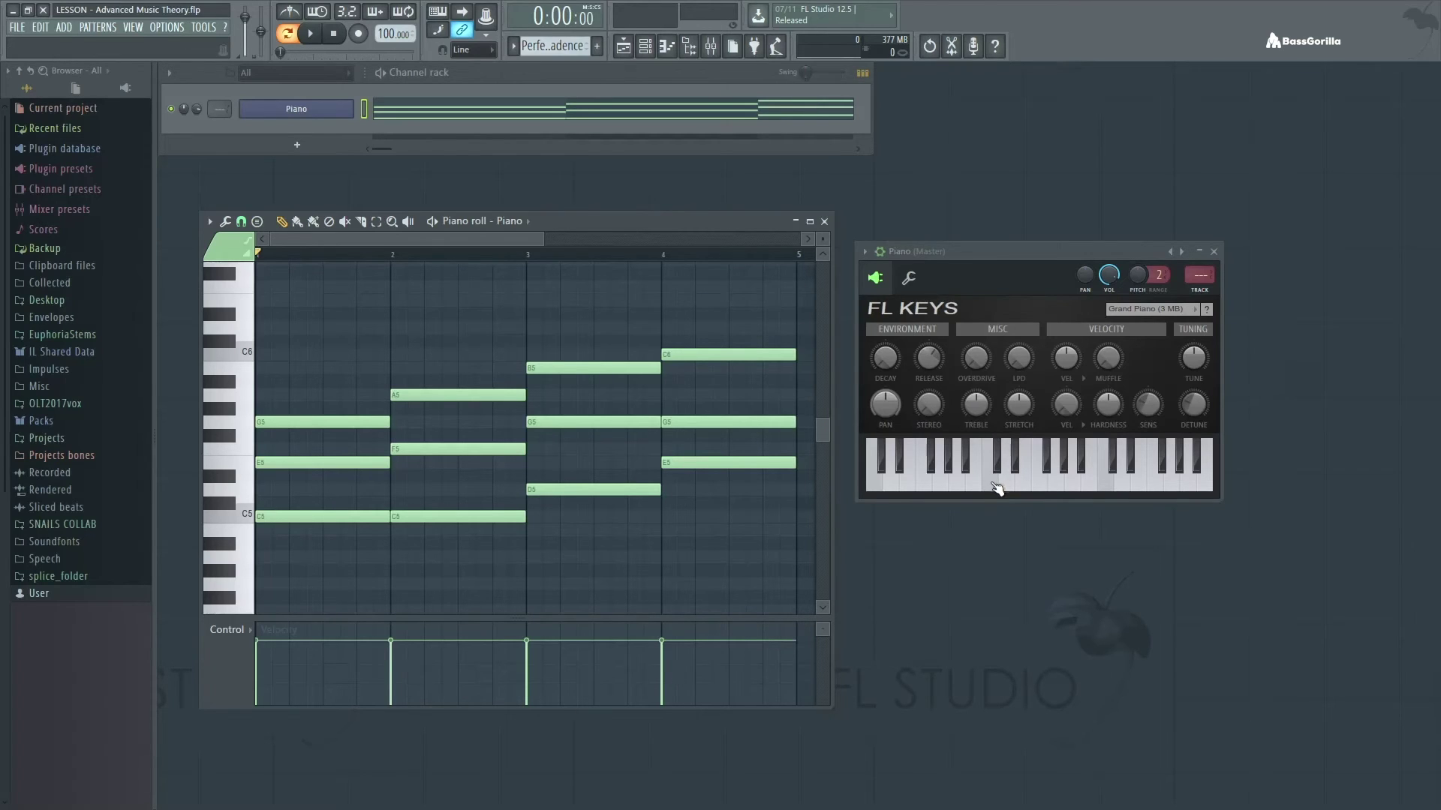
drag(998, 489, 1102, 488)
click(1102, 488)
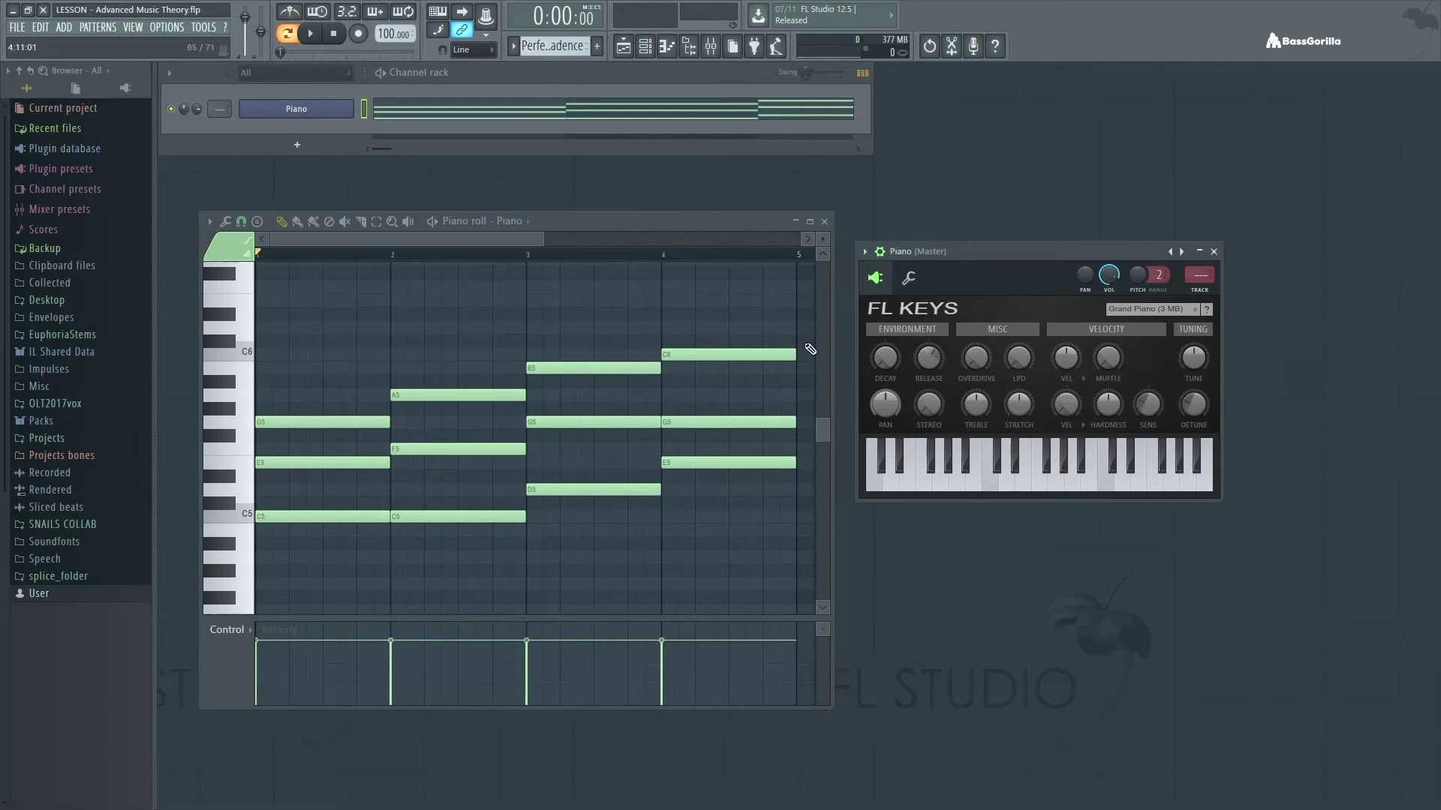
Step: Close the Perfect Cadence piano roll and open the Plagel Cadence pattern's Piano notes instead
click(824, 222)
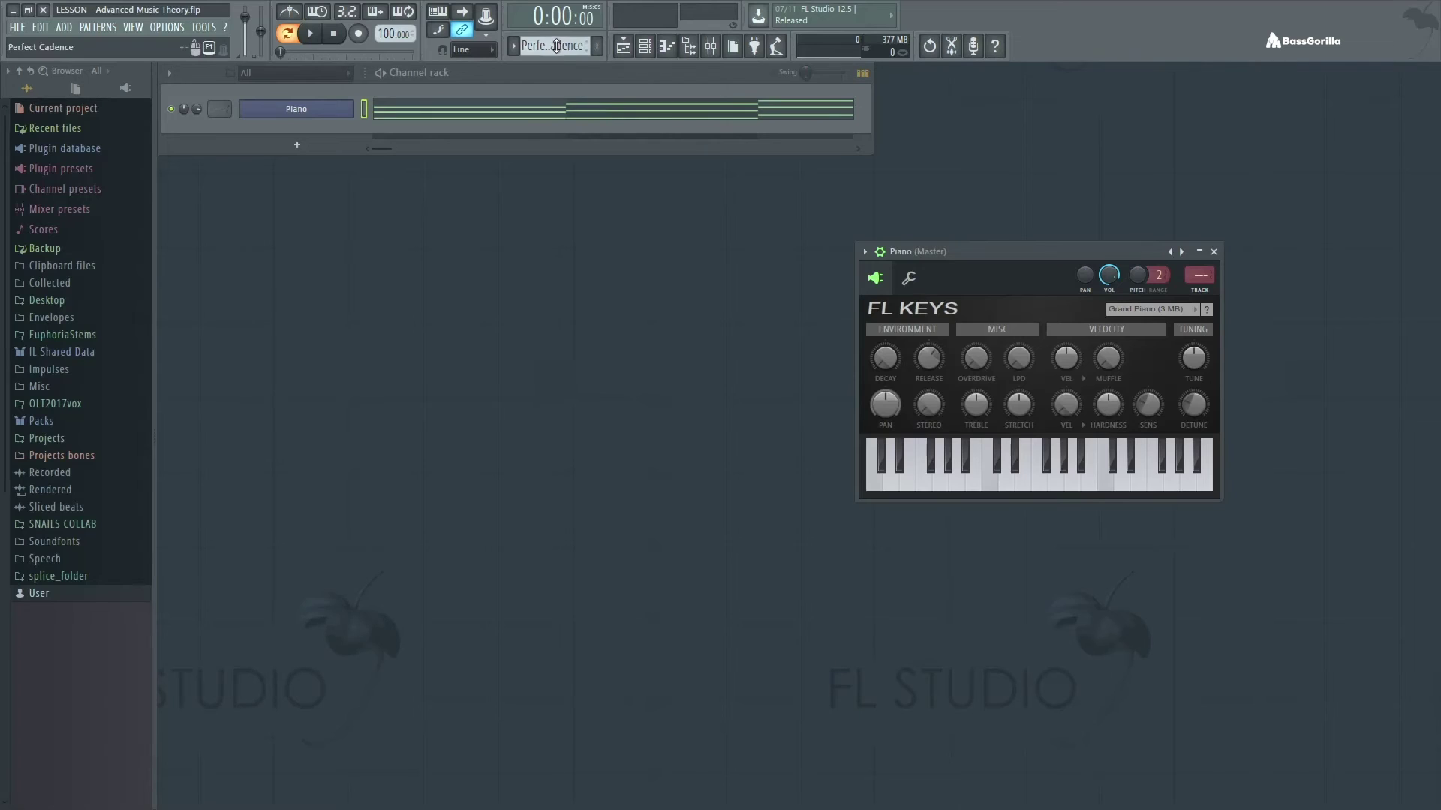
scroll(556, 46, down, 1)
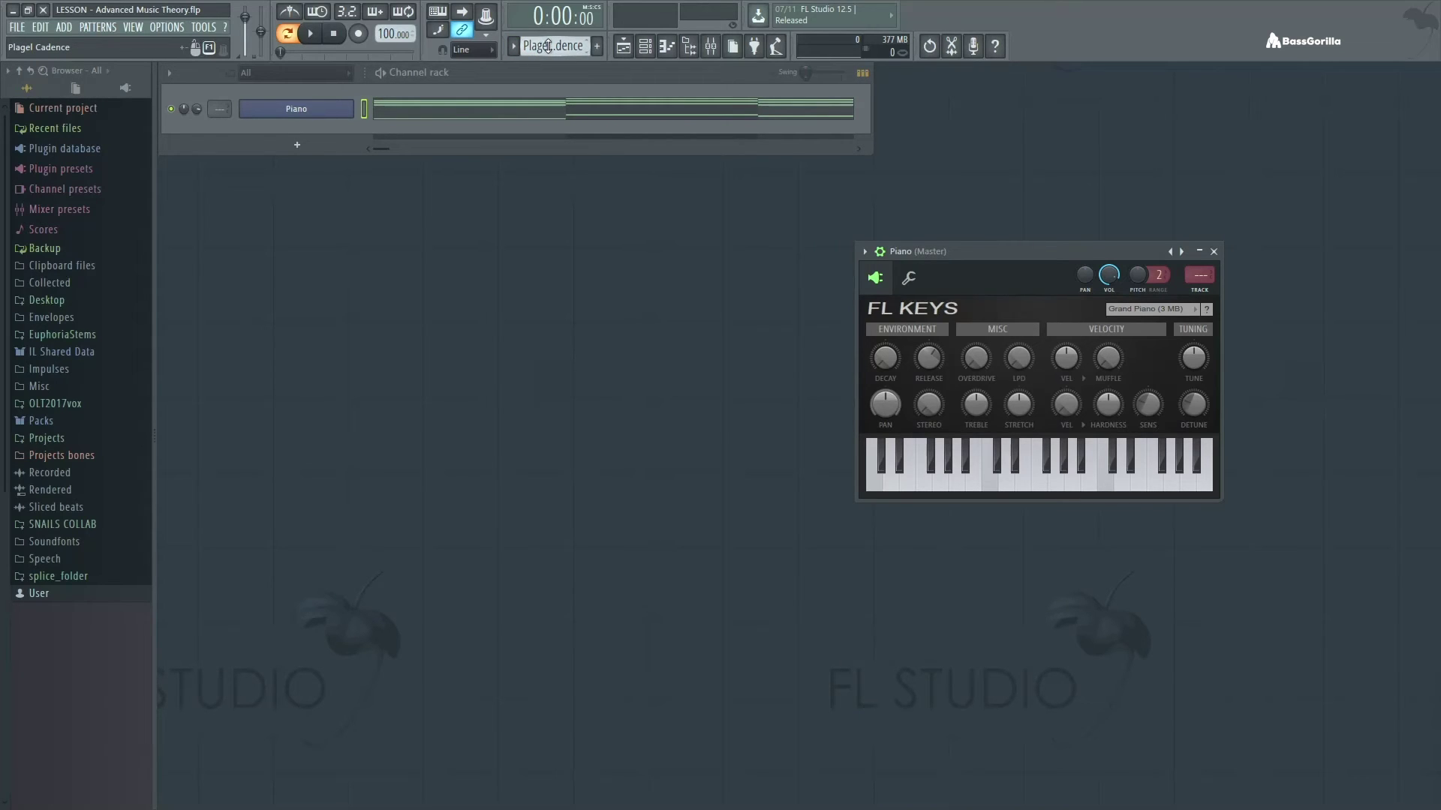
right_click(351, 105)
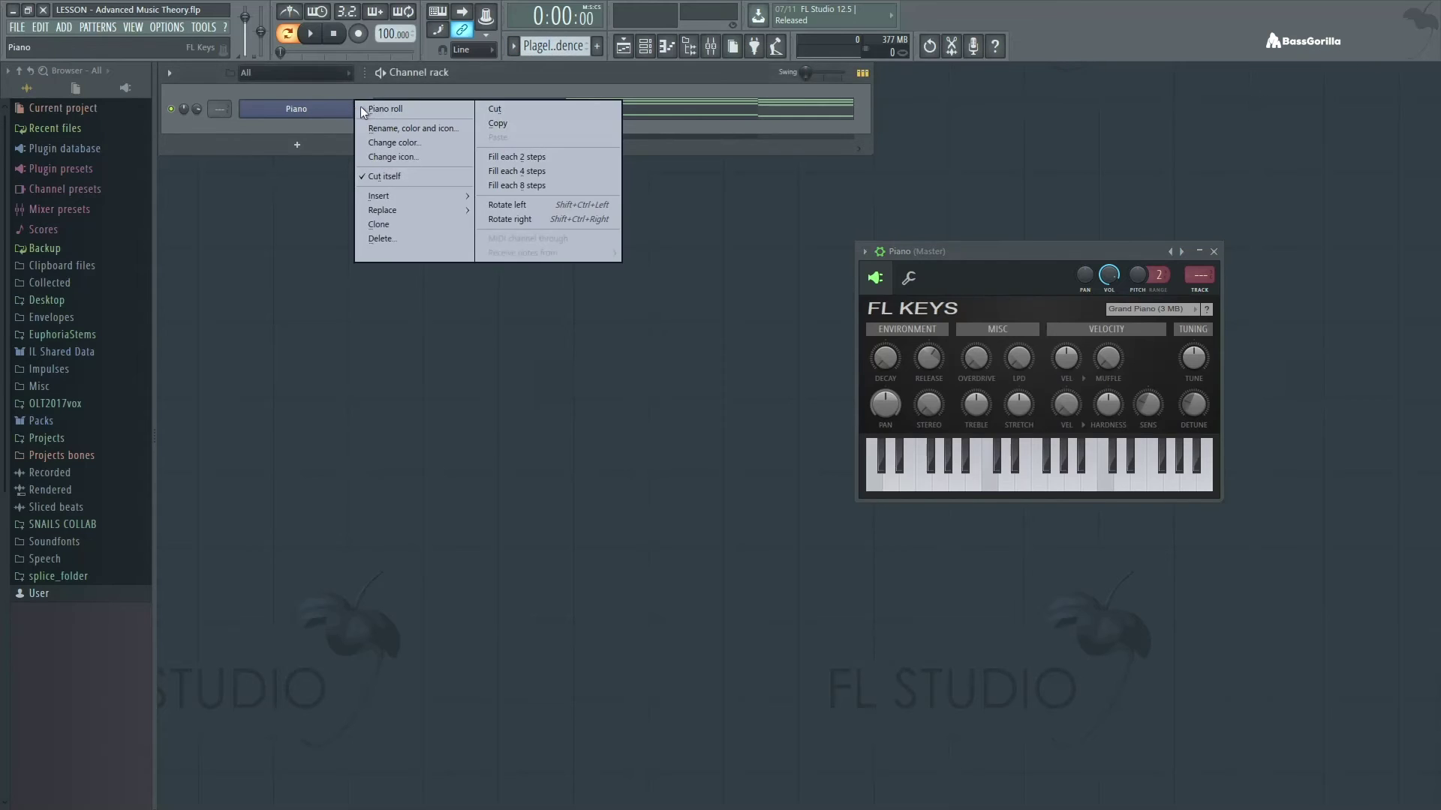
click(375, 110)
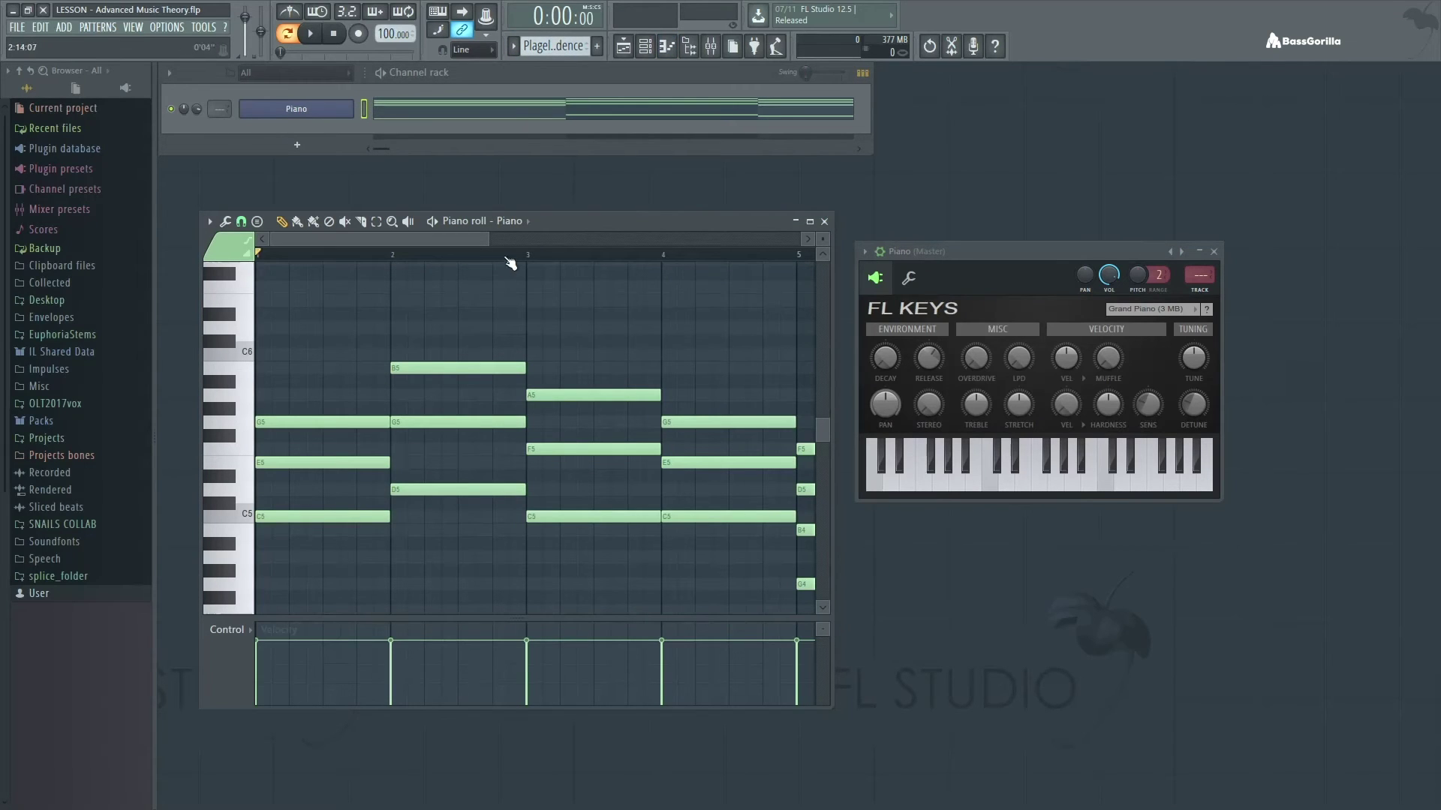
Step: Zoom the piano roll and play, then stop, the Plagel Cadence pattern
drag(487, 237, 475, 238)
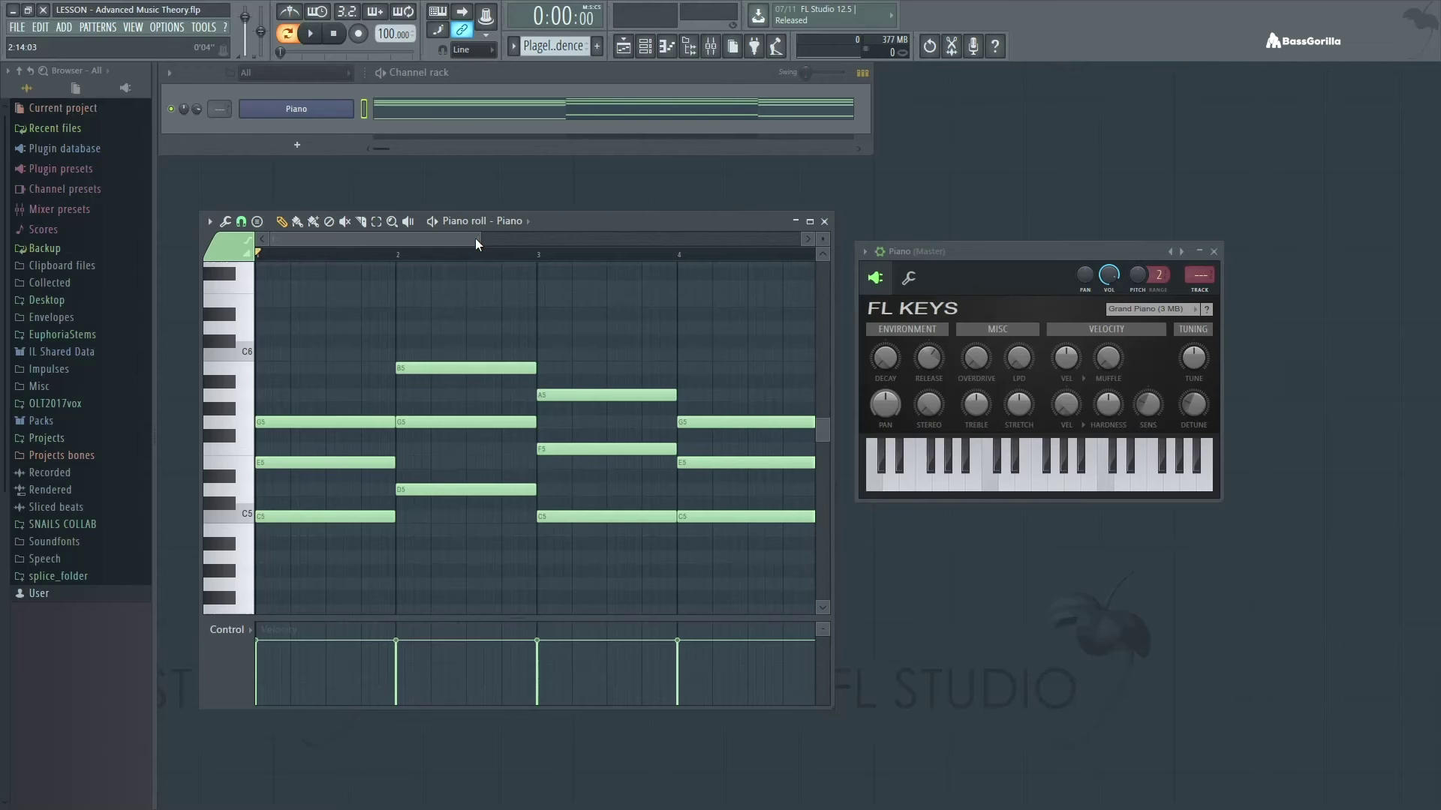
click(321, 36)
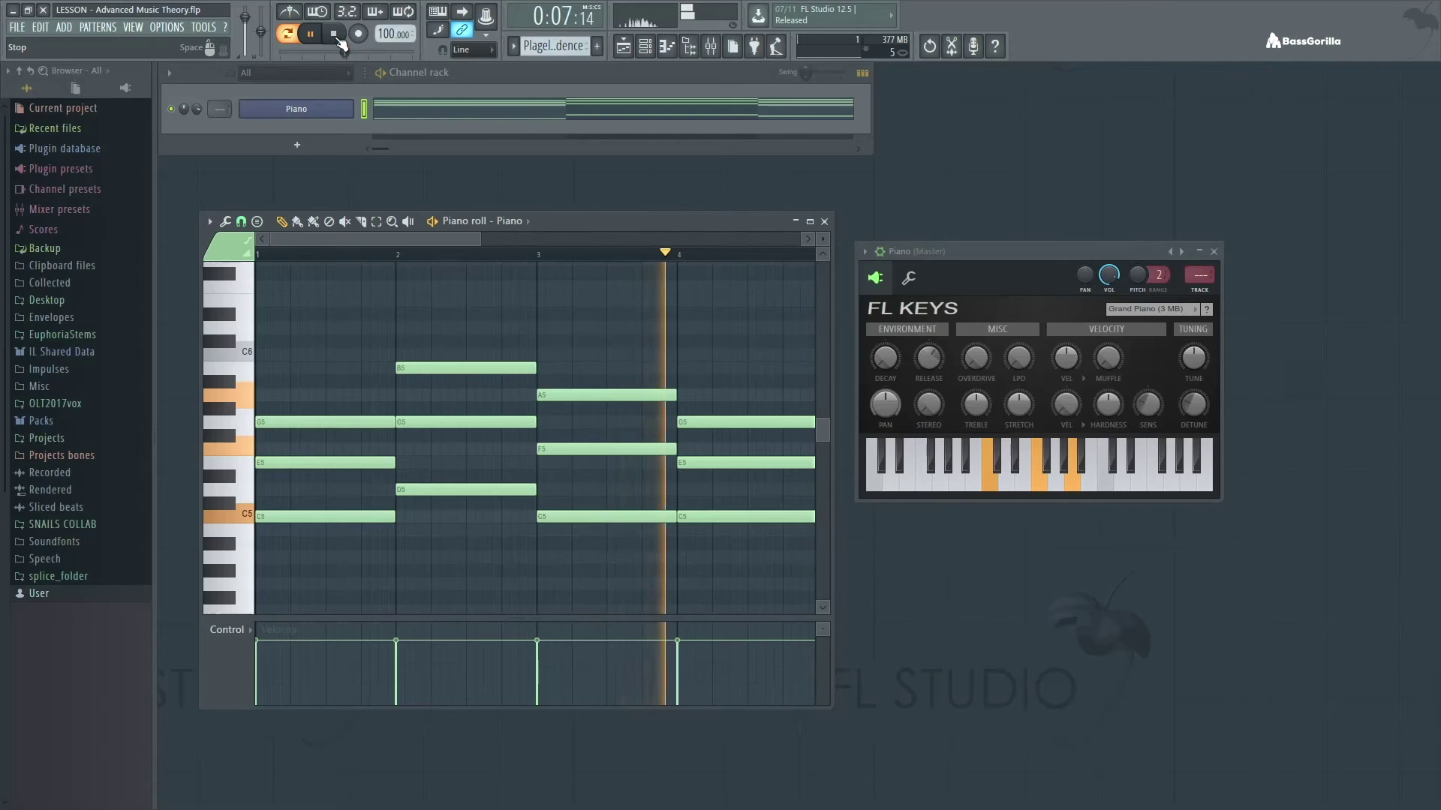
click(336, 35)
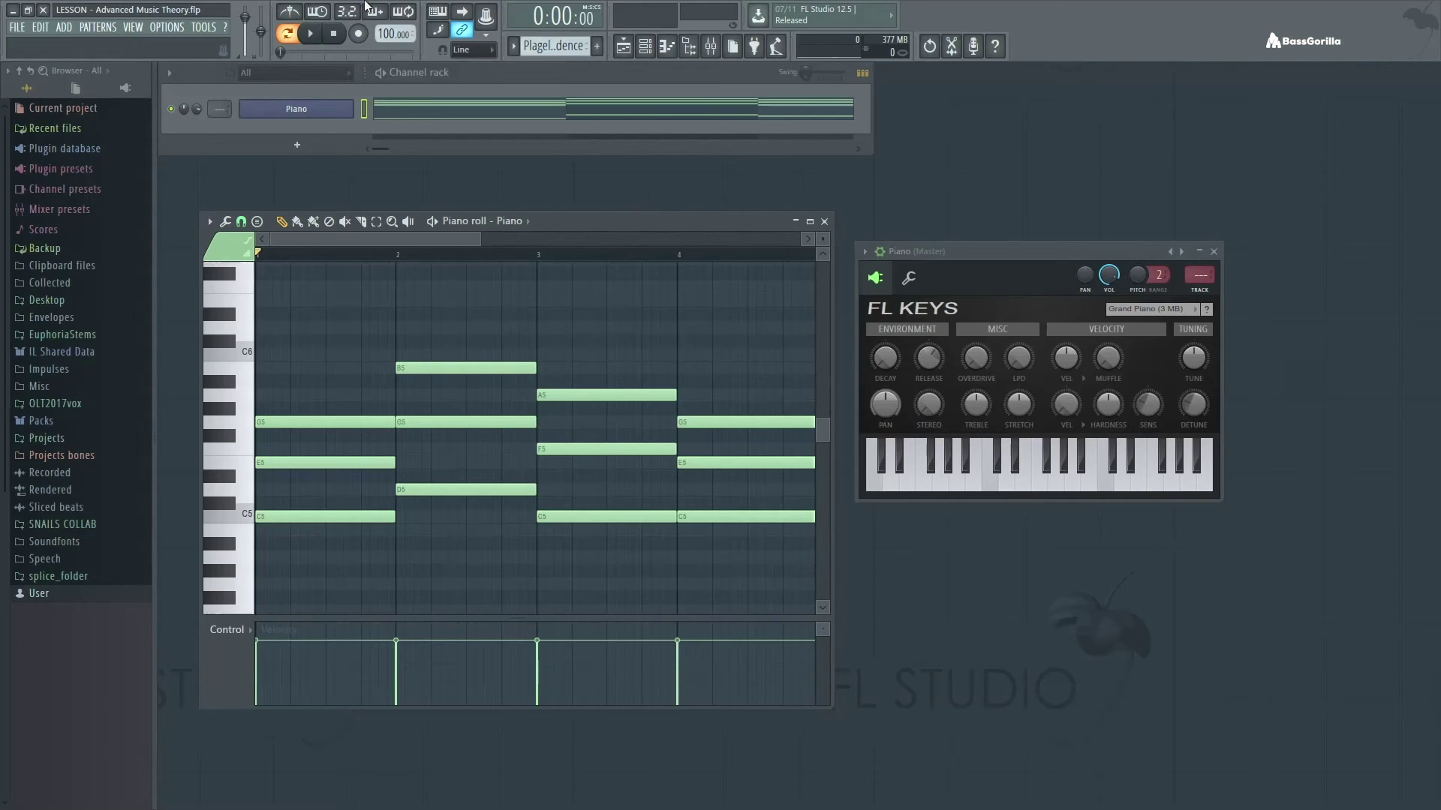
Step: Replay the bar 3 chord several times, then play the final chord from bar 4
click(537, 255)
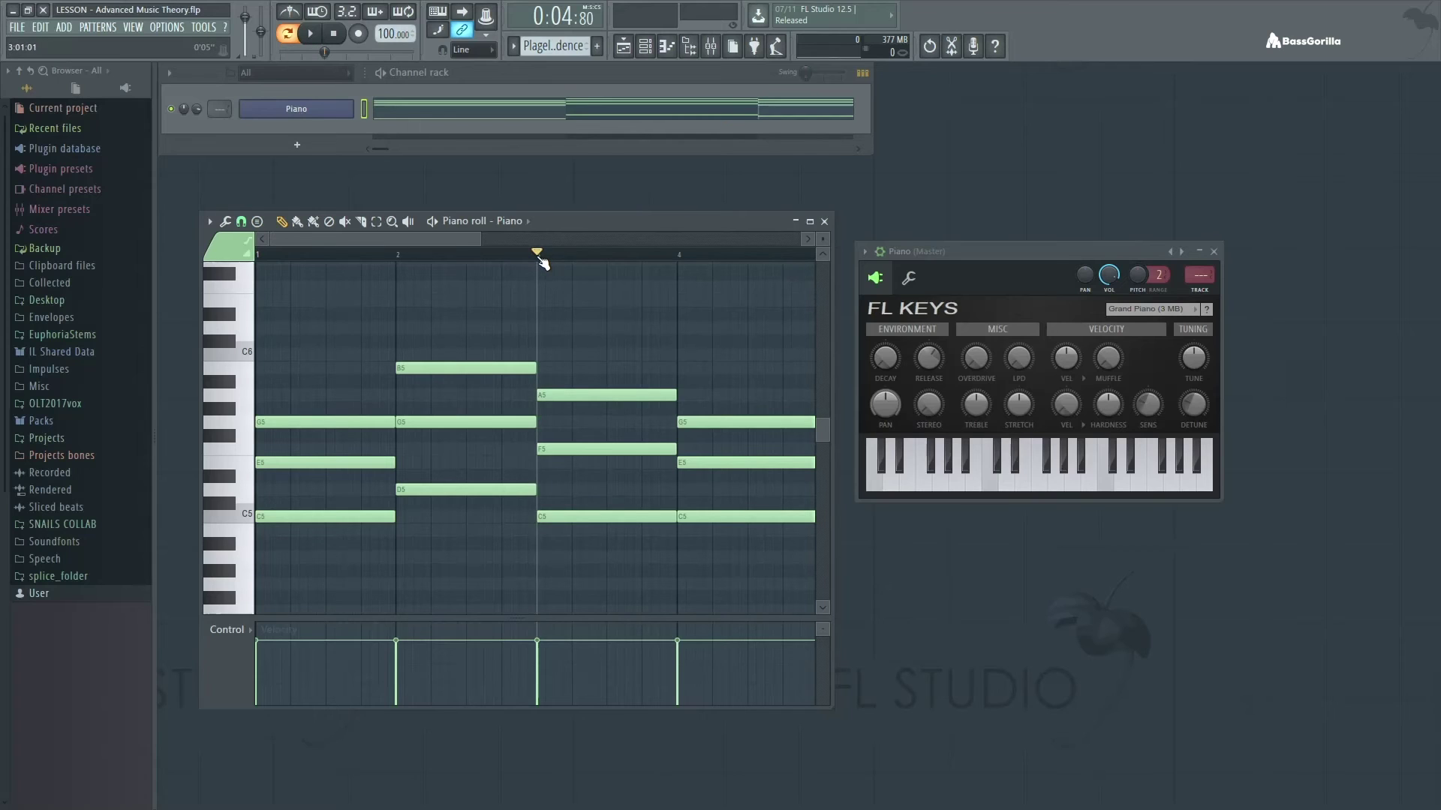
key(space)
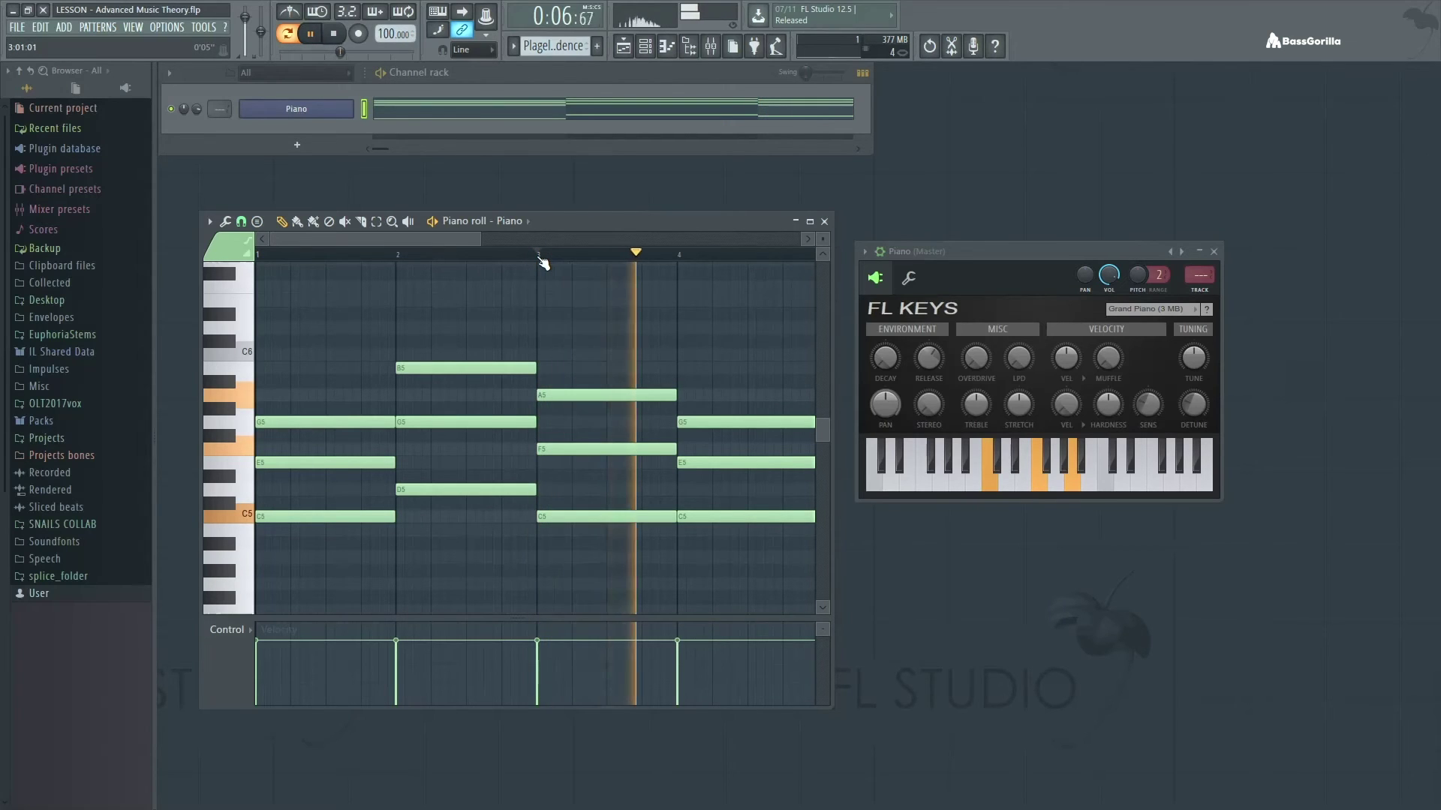
key(space)
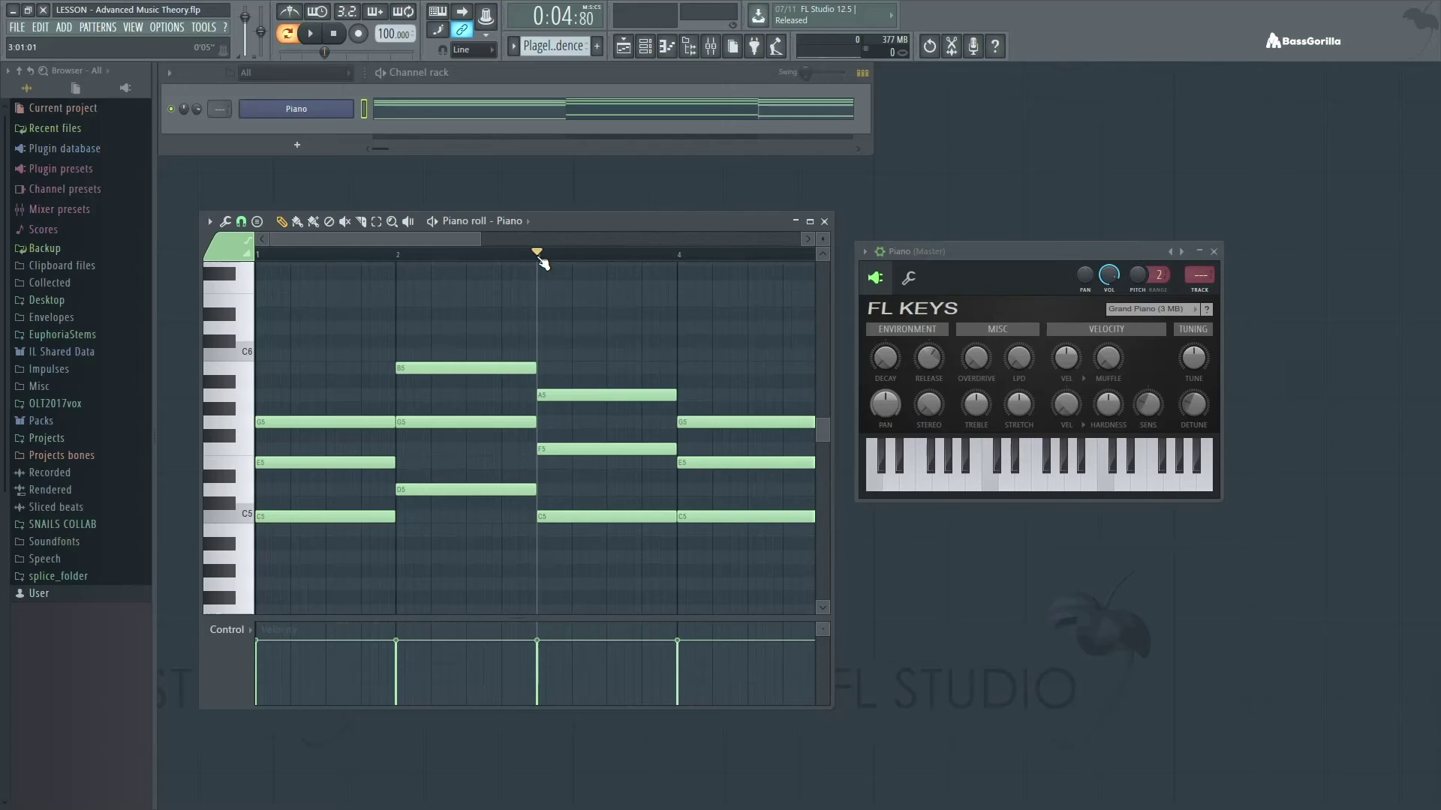
key(space)
key(space)
click(678, 252)
key(space)
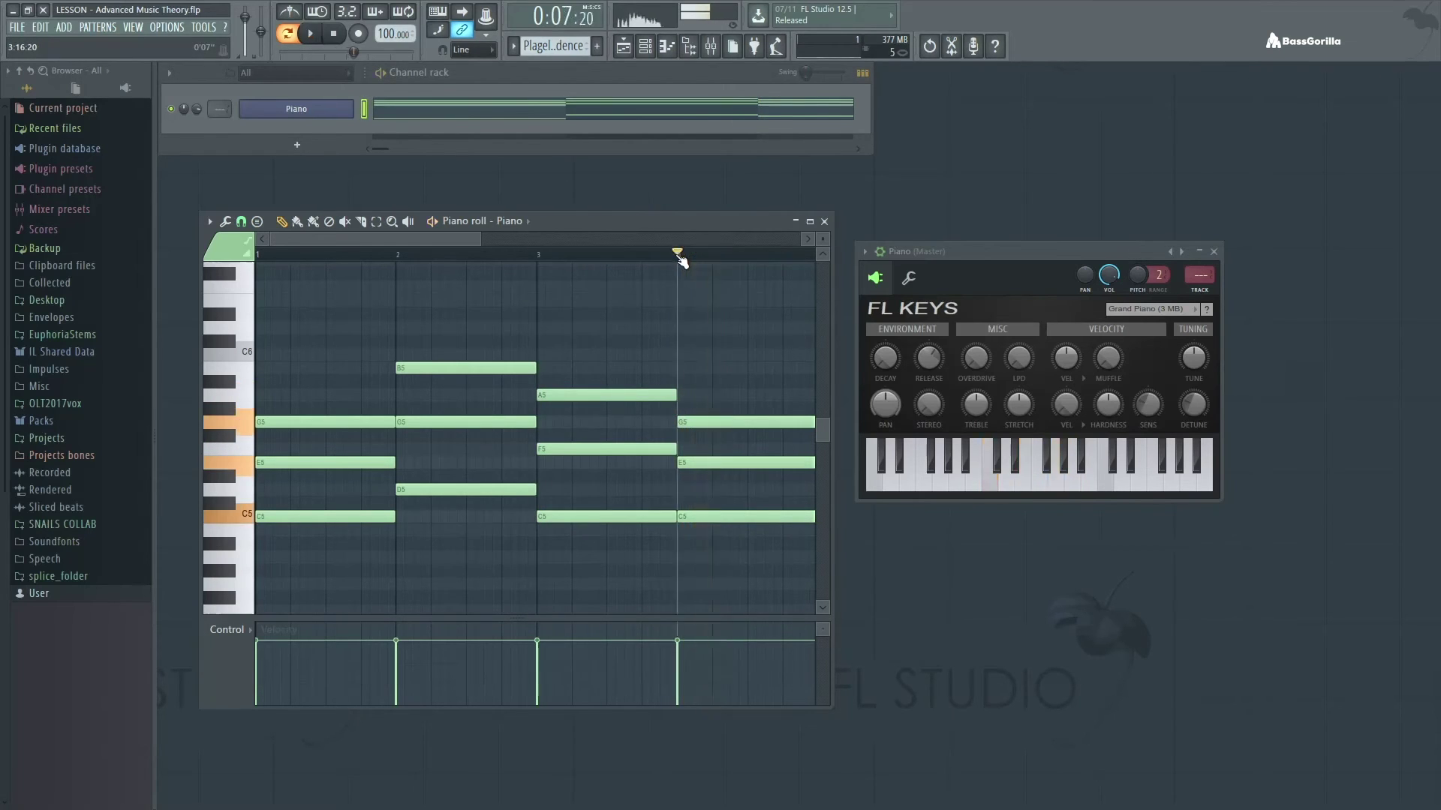
key(space)
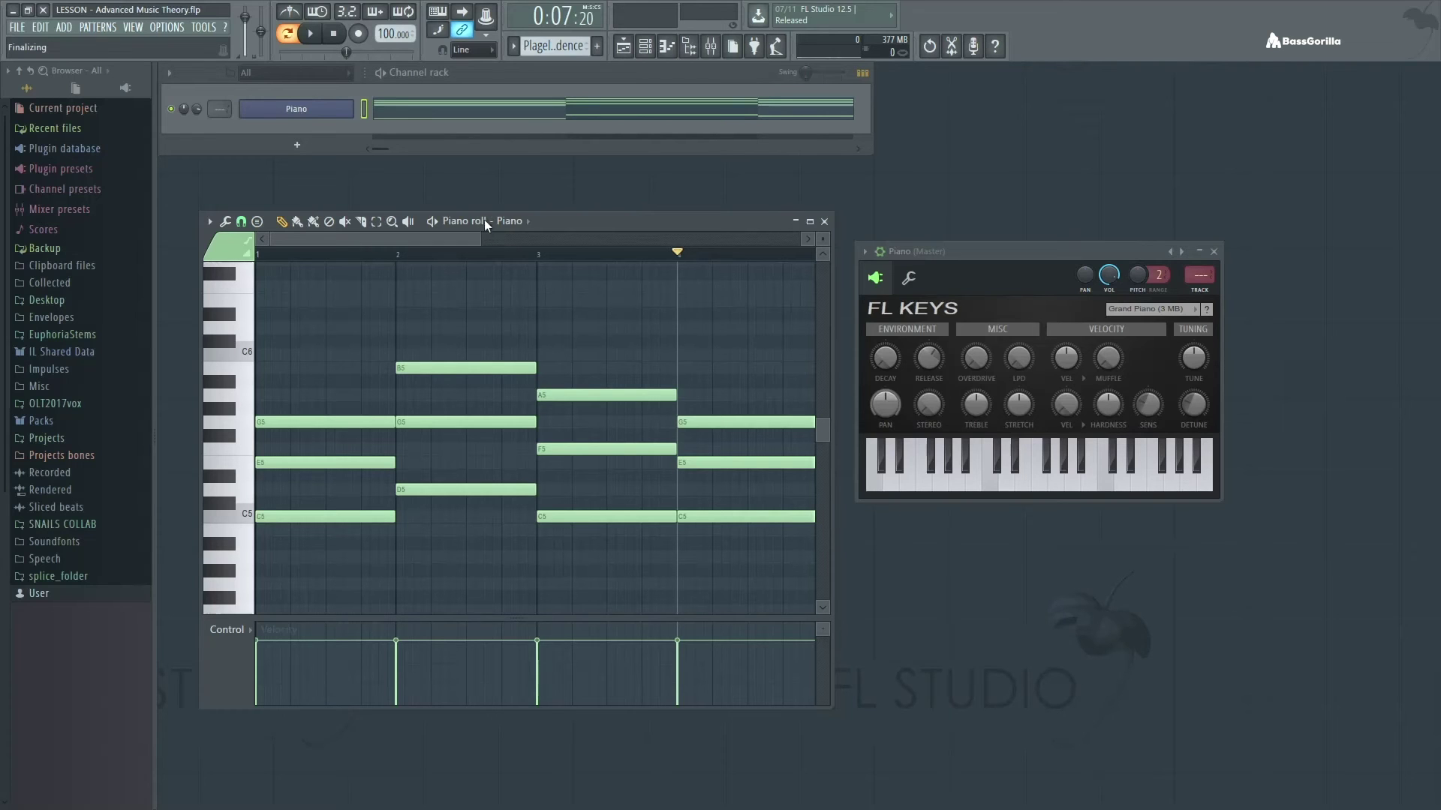
Step: Widen the view, play from bar 3 and stop, then close the piano roll
drag(483, 236, 588, 232)
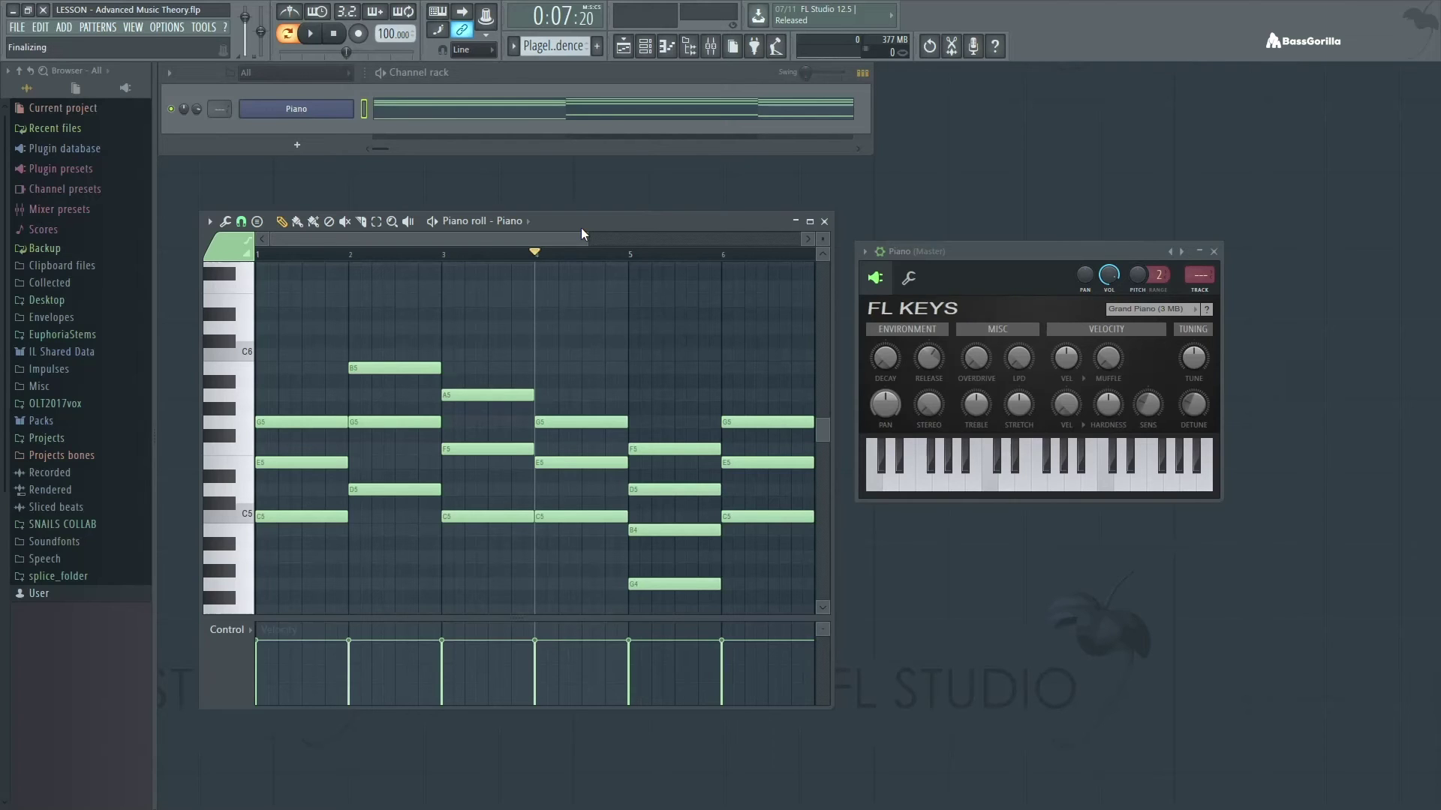
click(443, 254)
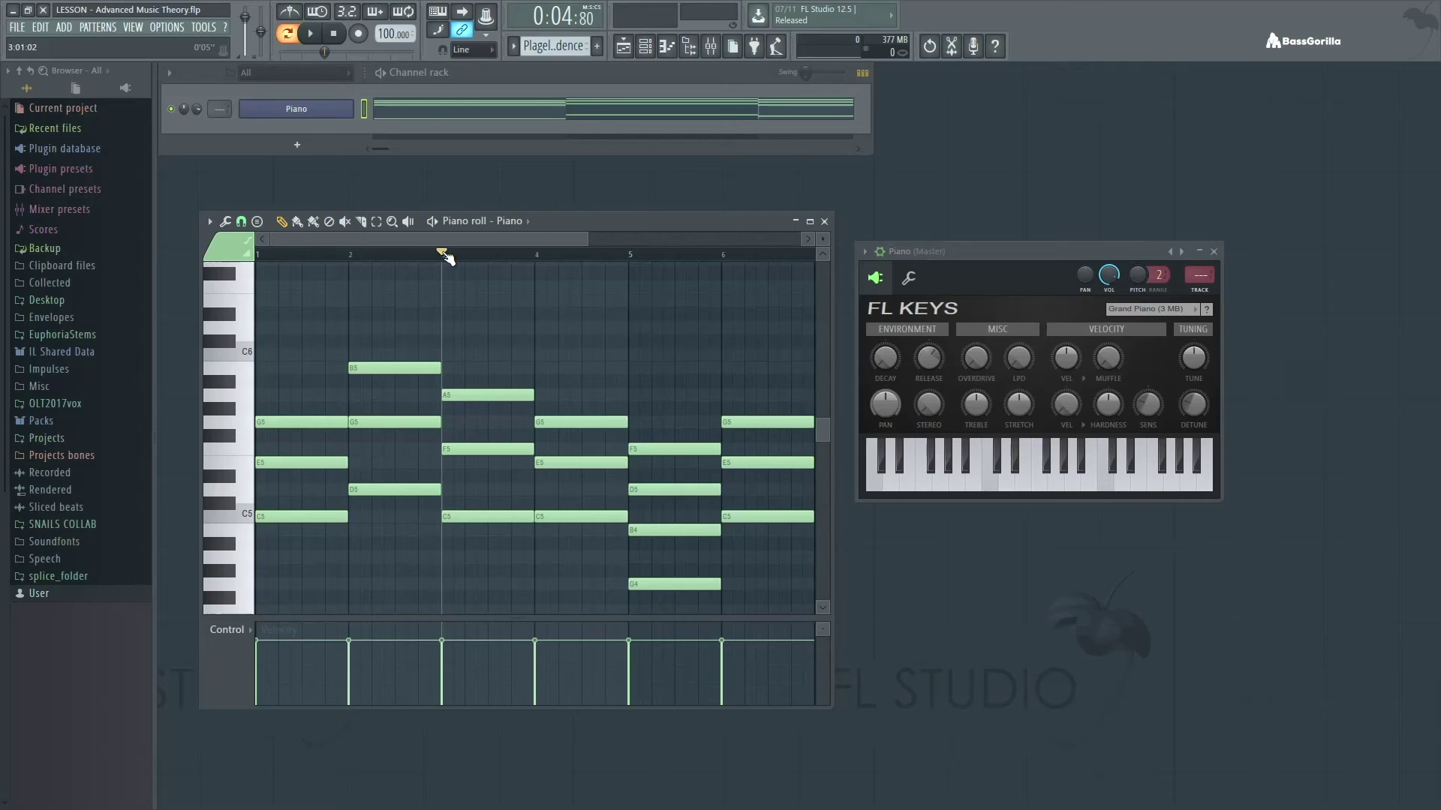
key(space)
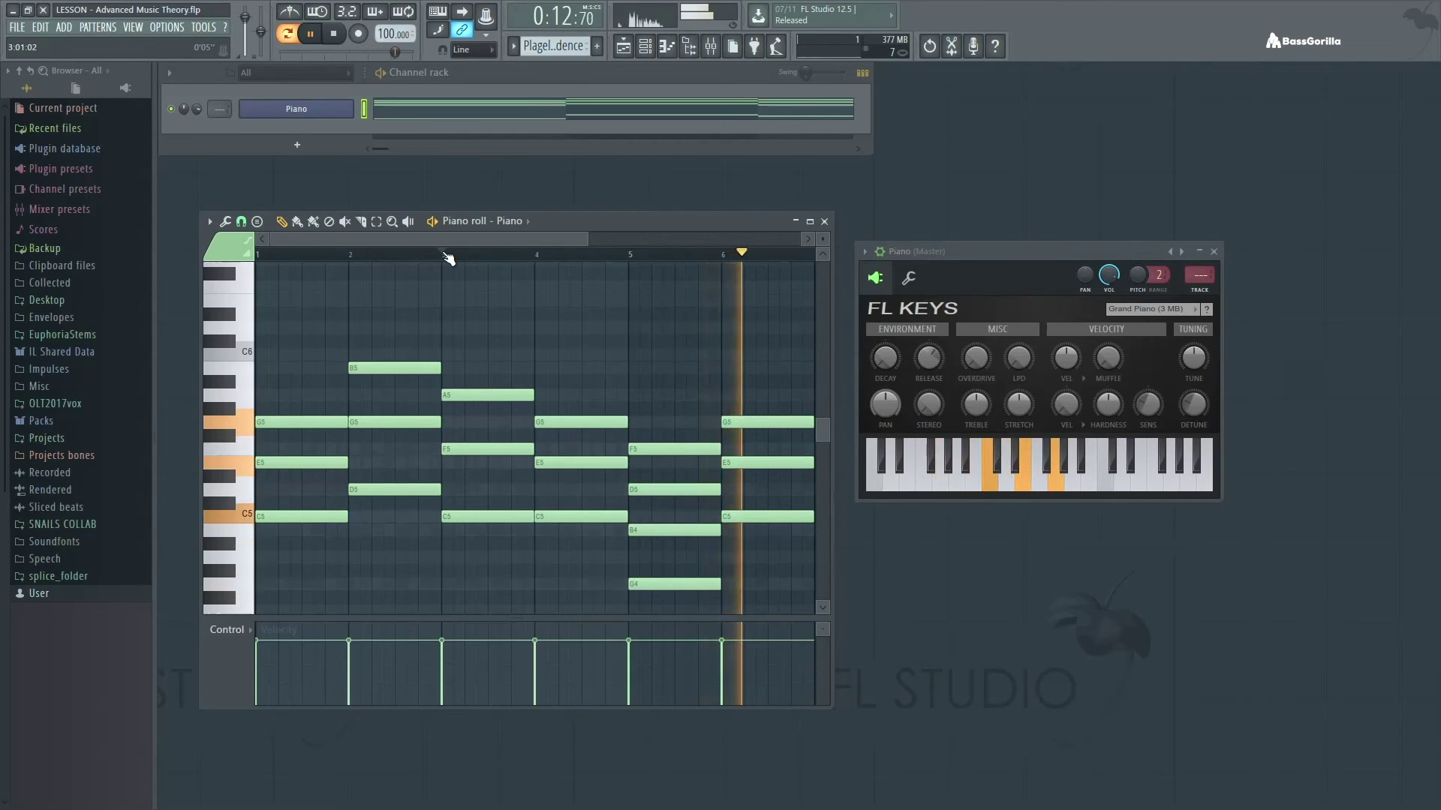
key(space)
click(443, 255)
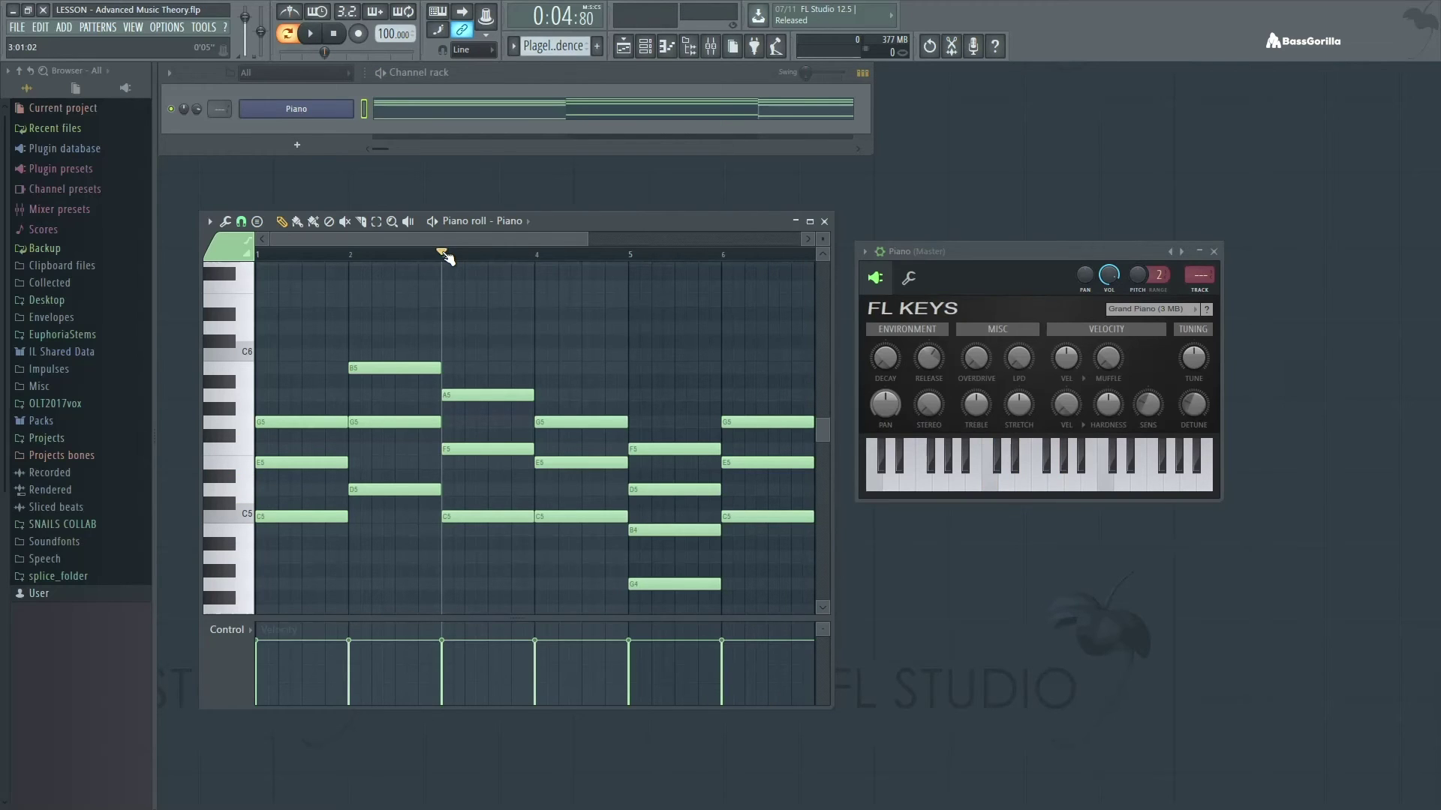
click(826, 221)
Step: Select the Perfect Cadence pattern and open the Piano channel in the piano roll
scroll(548, 46, down, 1)
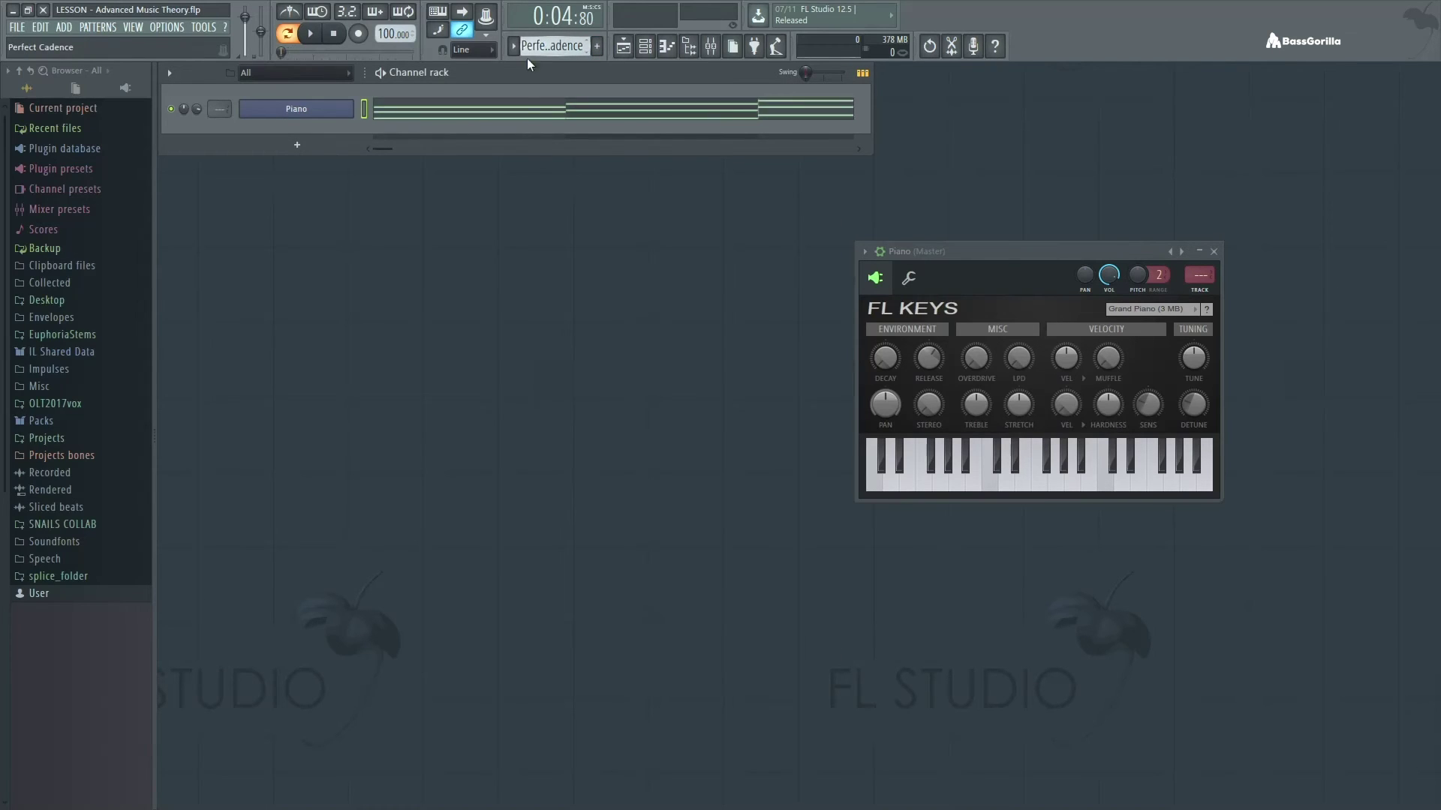
right_click(327, 111)
click(408, 110)
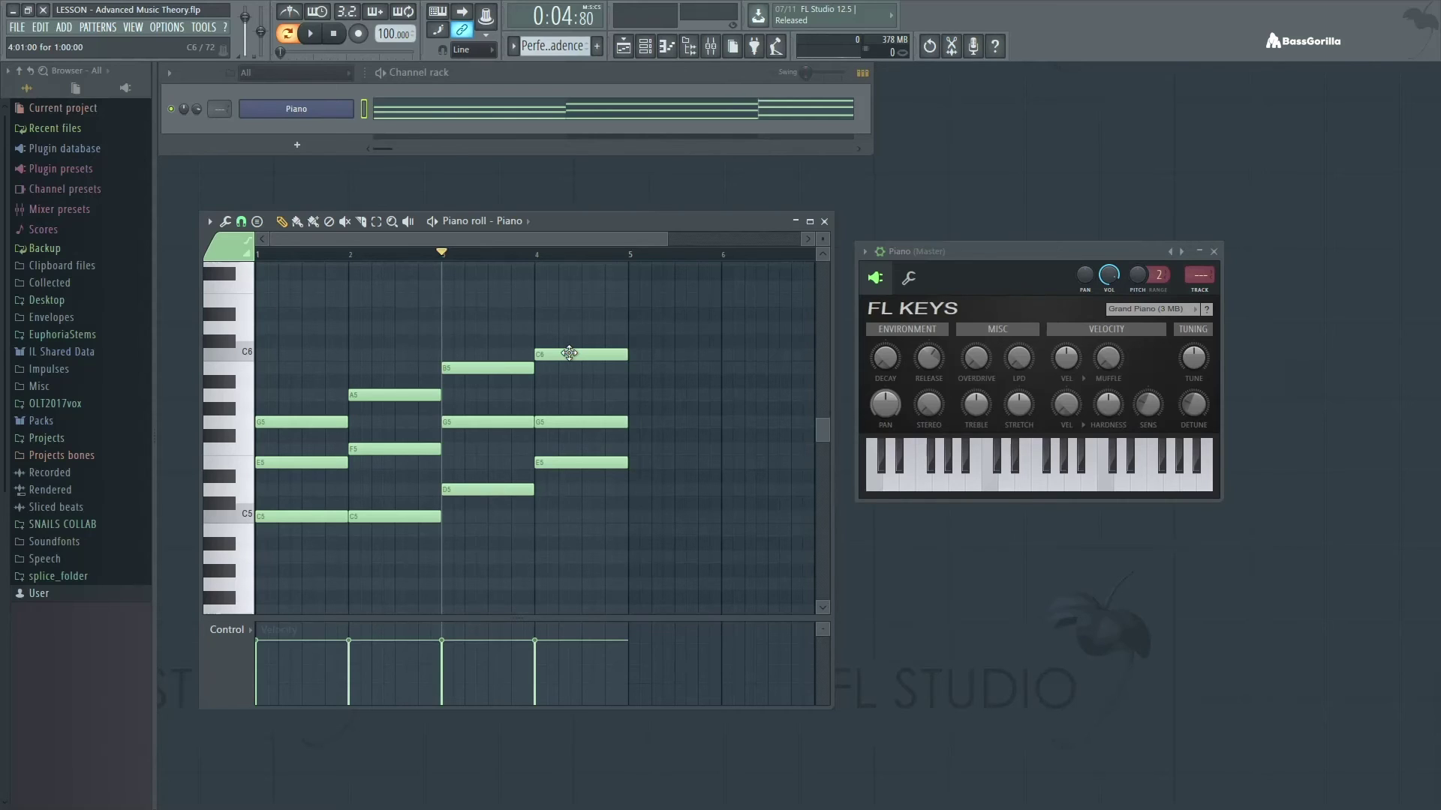
Step: Play and stop the pattern, then audition the bar 4 C6 note twice
key(space)
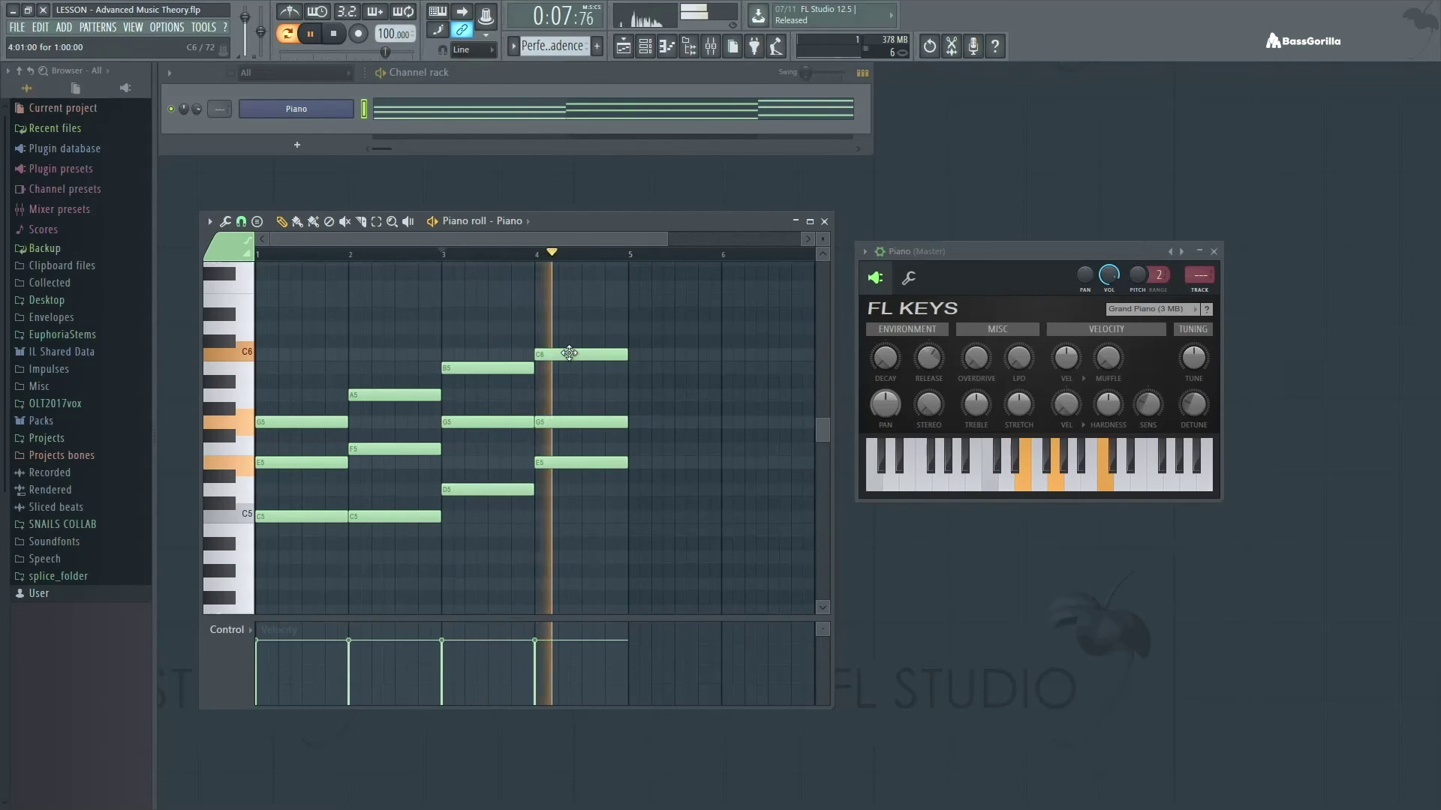
key(space)
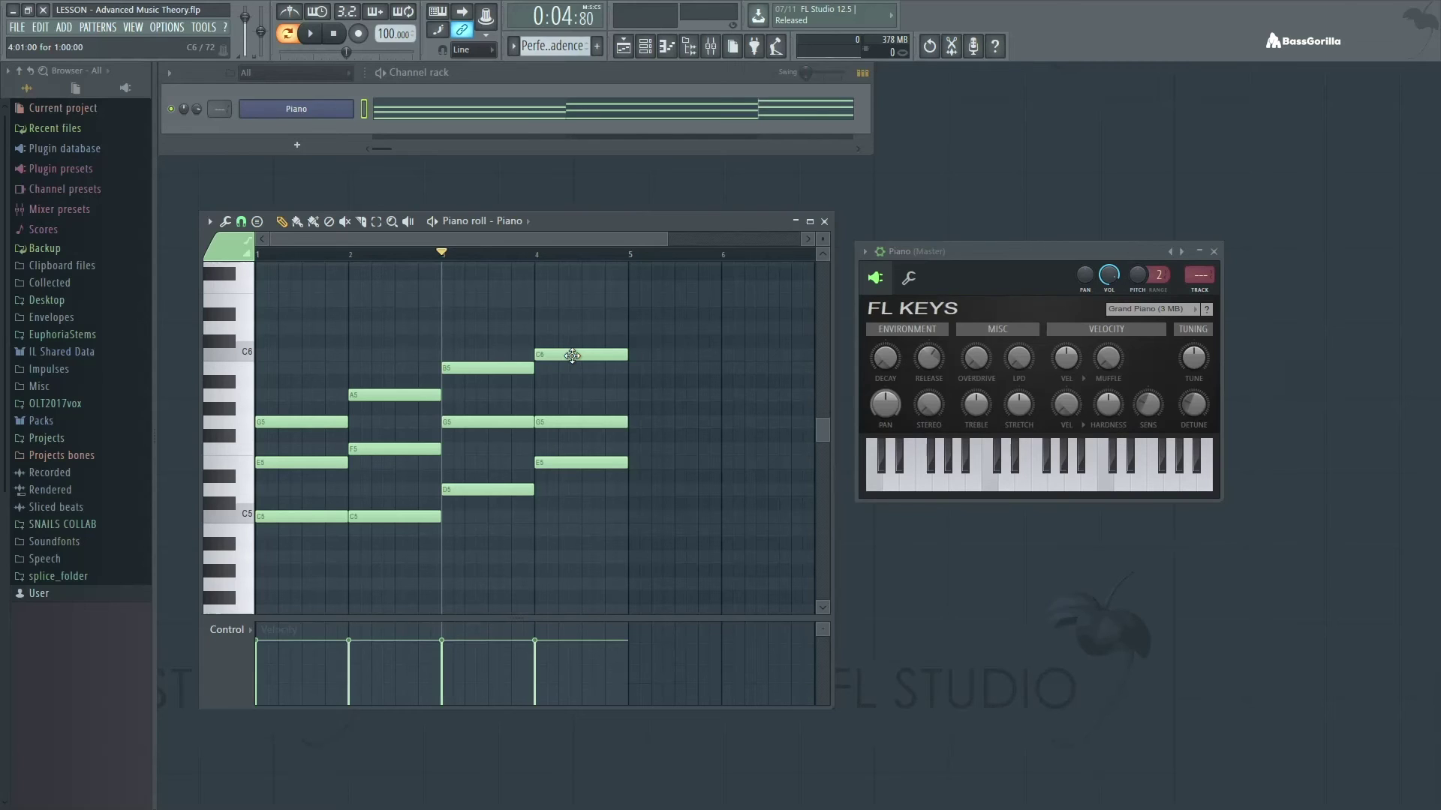
click(571, 356)
click(571, 356)
Step: Revoice the bar 4 chord to D5, F#5, A5 and B5
drag(584, 353, 584, 368)
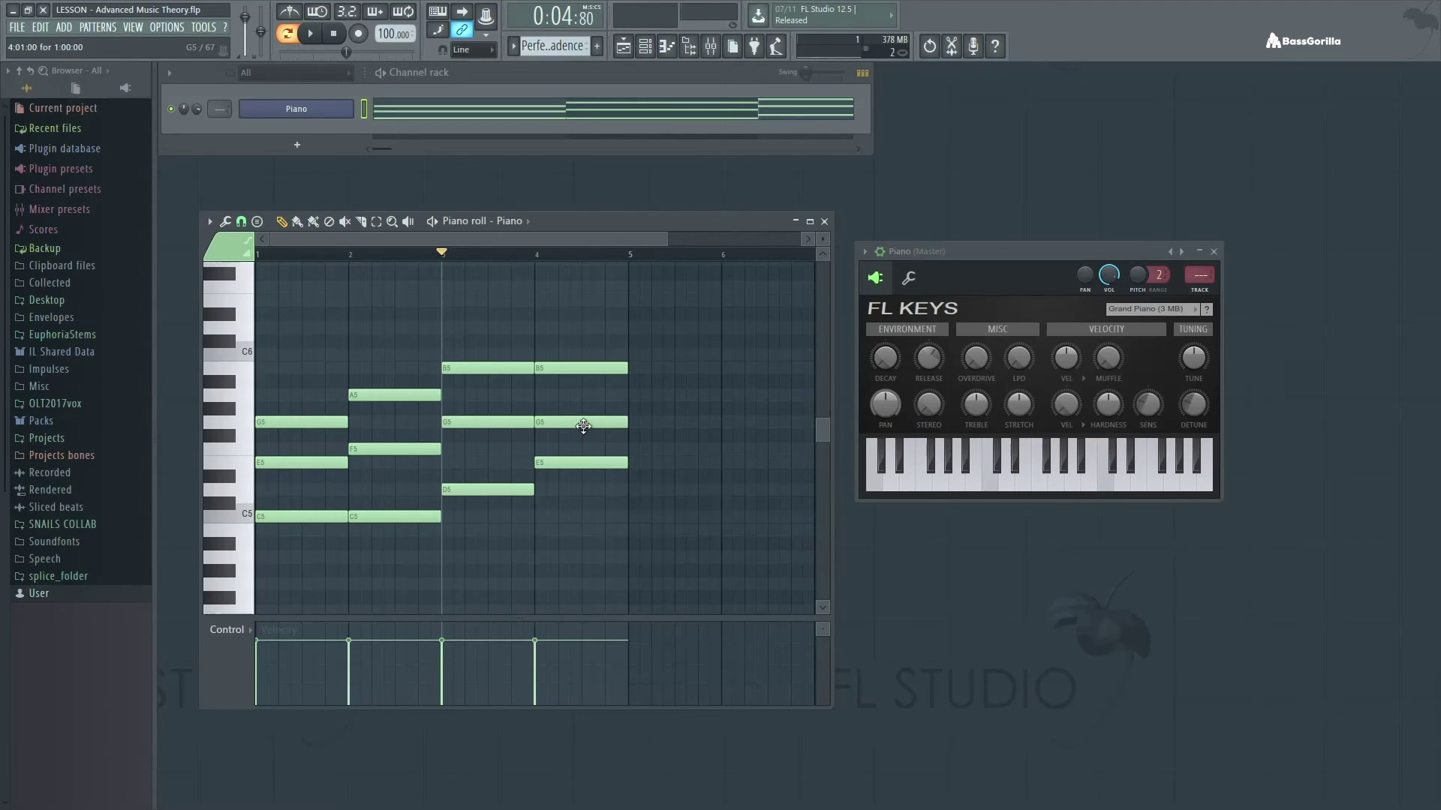
drag(584, 425, 583, 489)
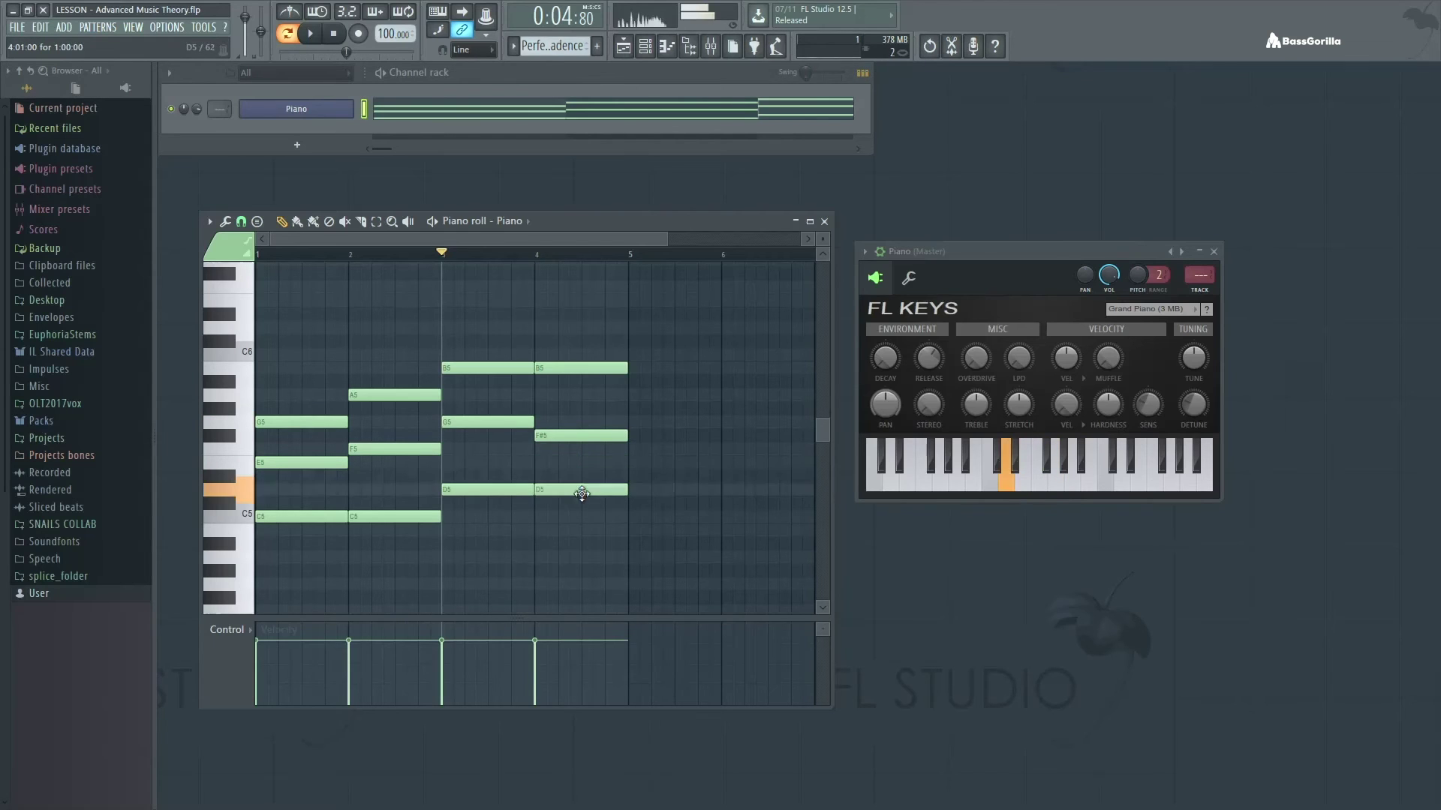
click(537, 394)
Step: Rewind to the start, play the pattern, and stop it
click(293, 35)
click(320, 34)
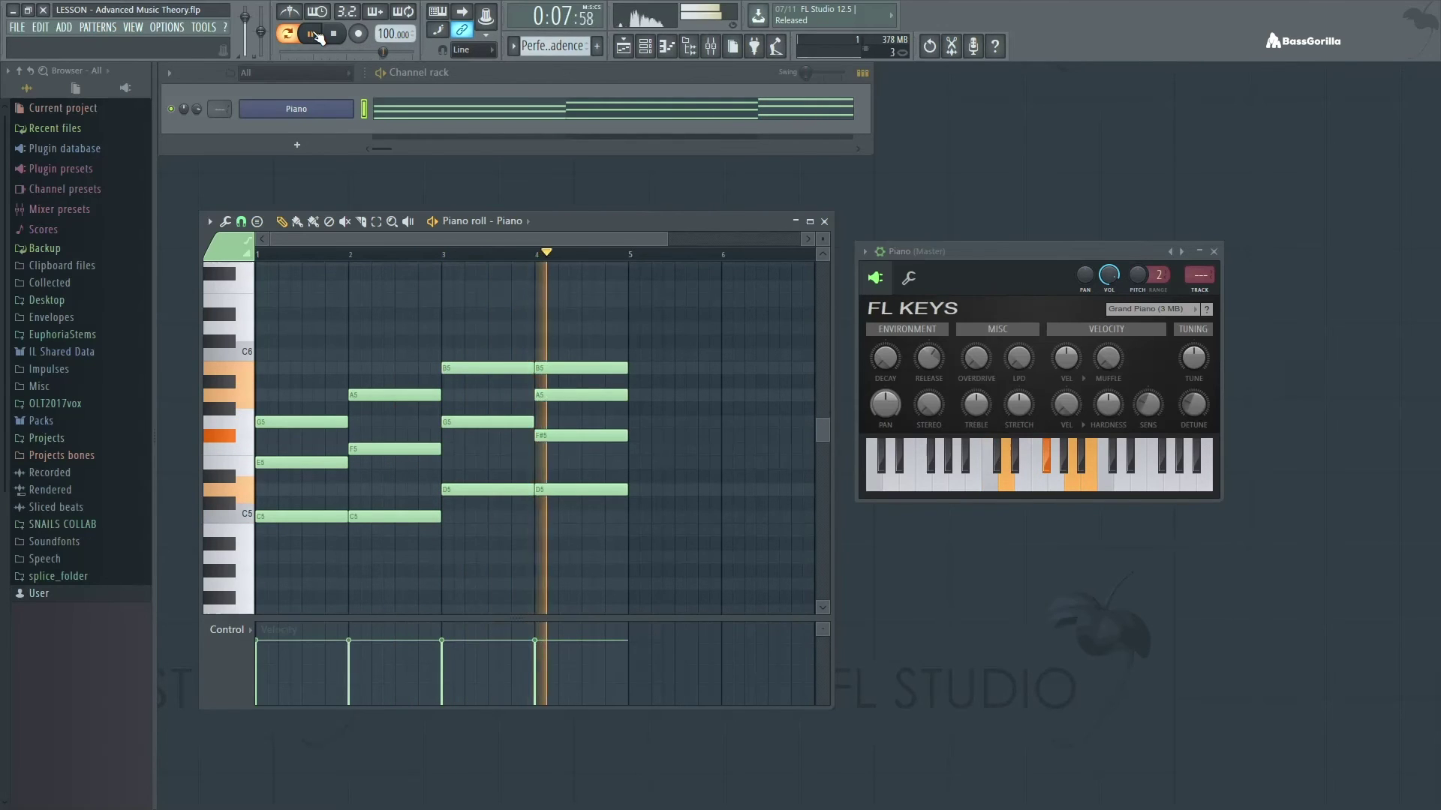
key(space)
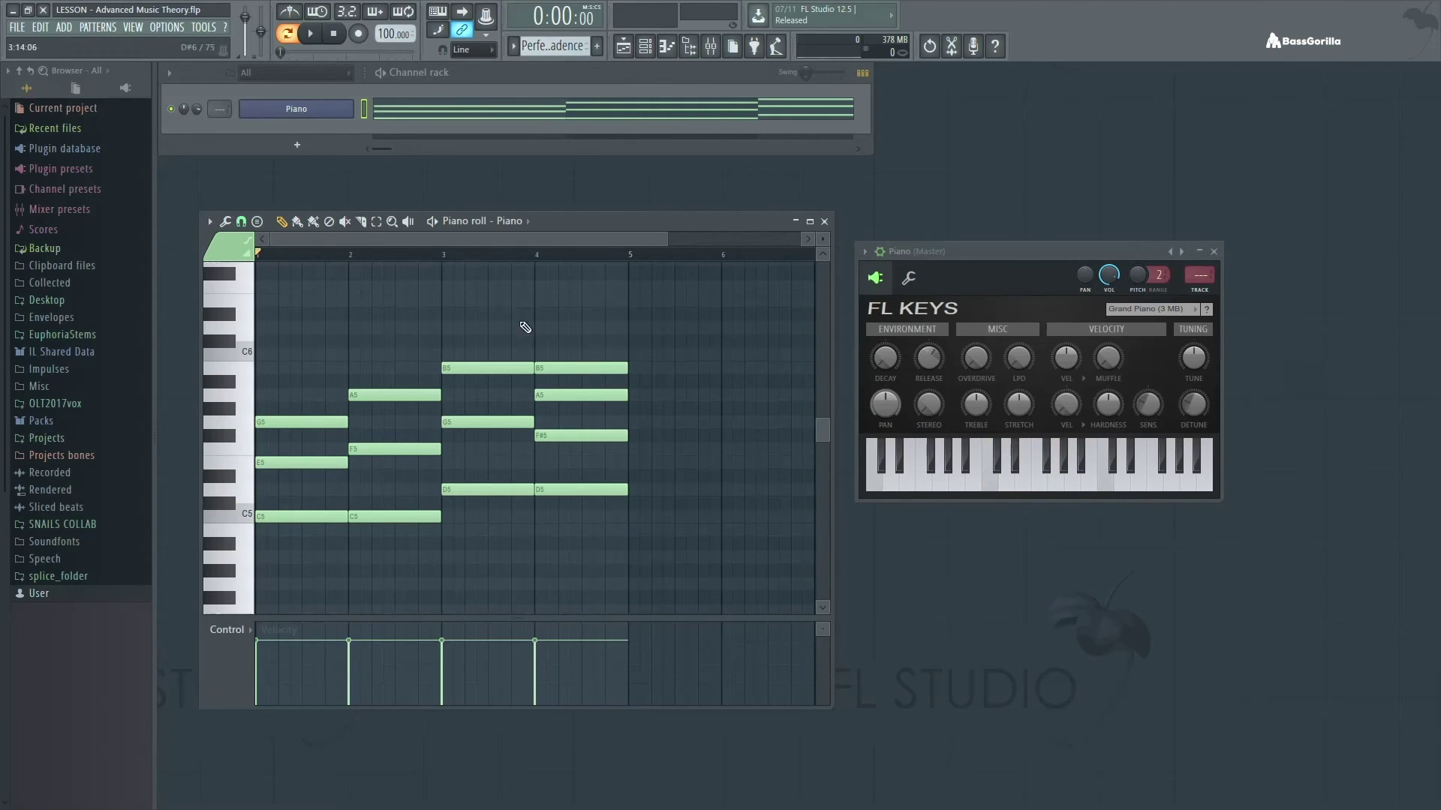
Step: Delete the four bar 4 notes, place a single C6 there, and hear a note on FL Keys
right_click(581, 368)
right_click(579, 395)
right_click(577, 435)
right_click(573, 490)
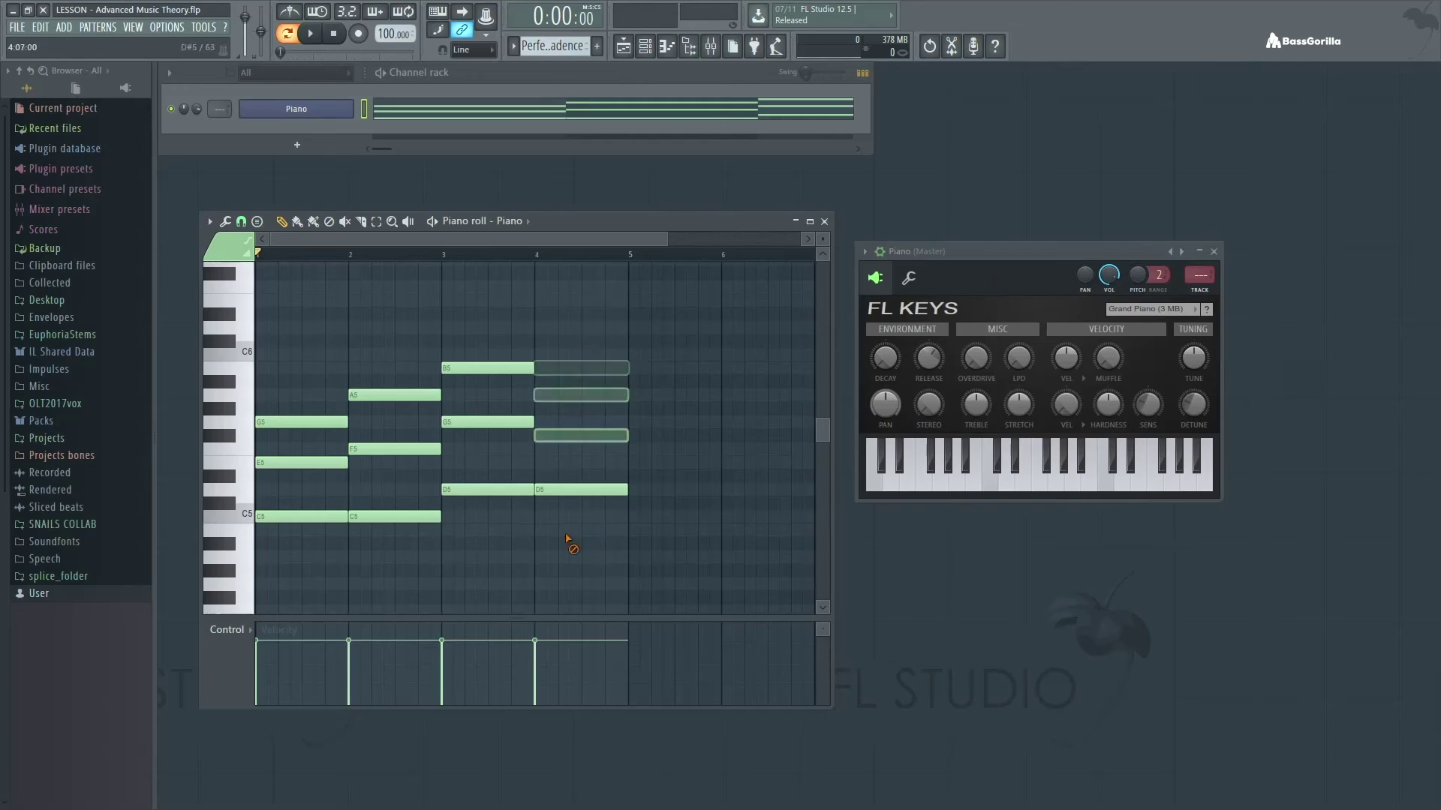
drag(540, 375, 551, 355)
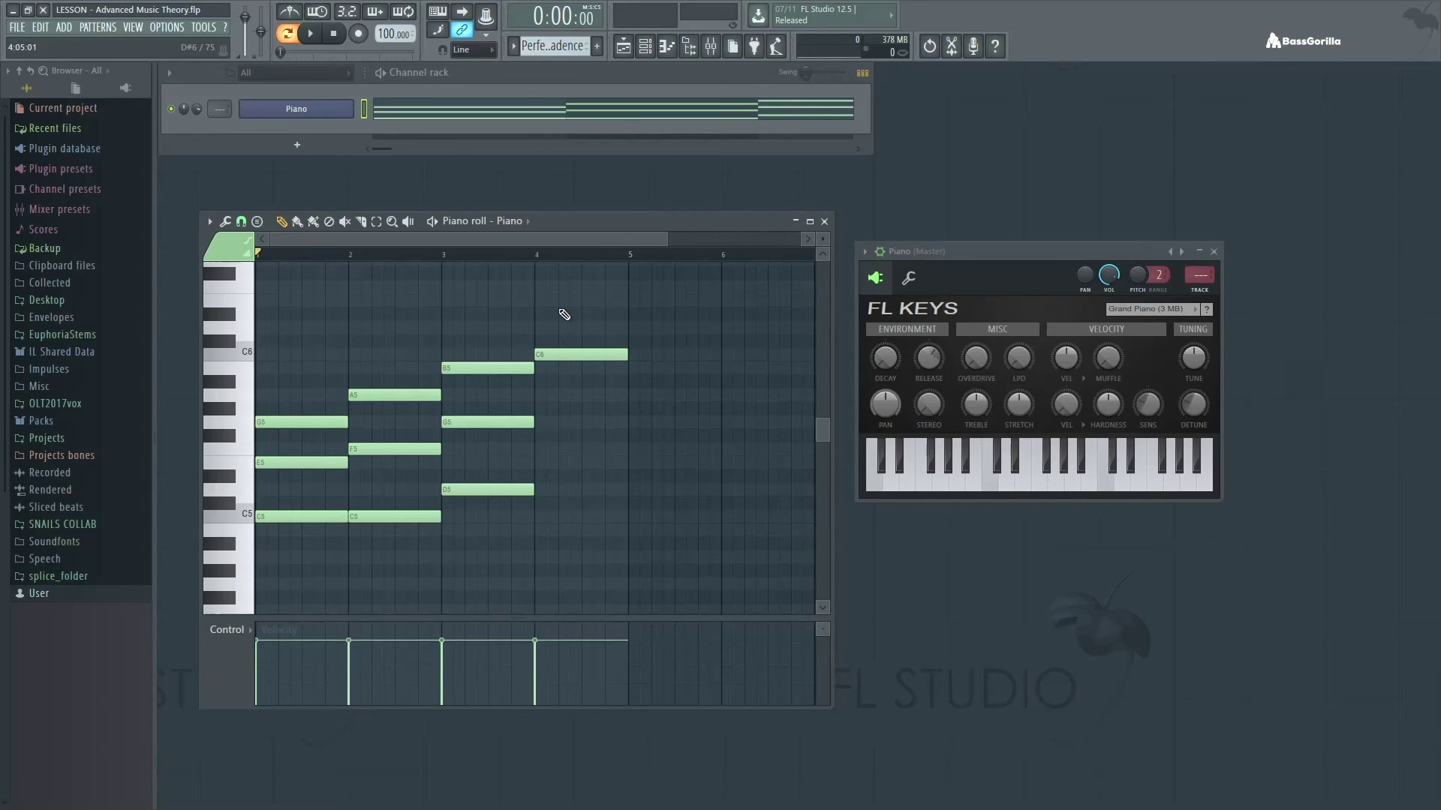
click(1106, 484)
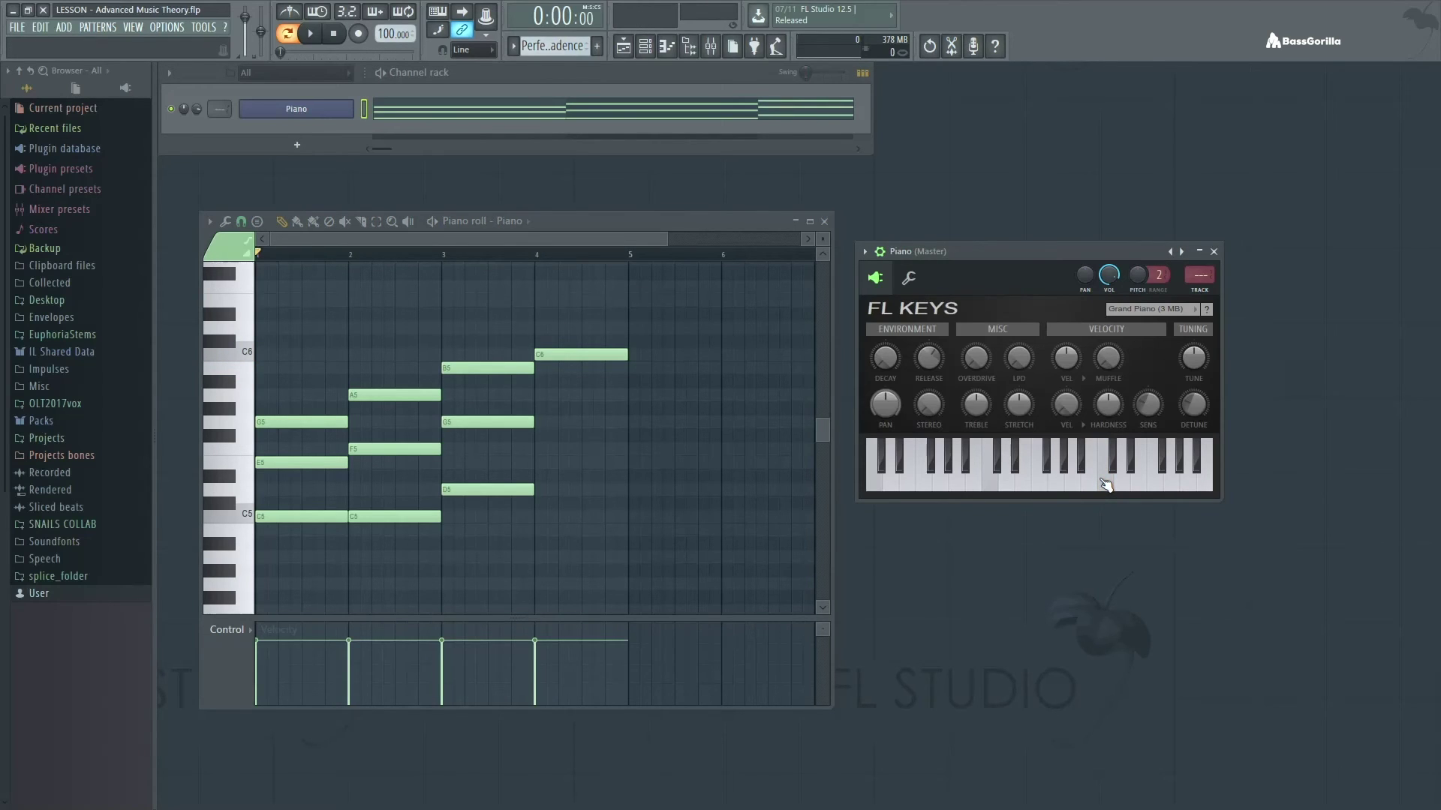
Step: Close the Perfect Cadence piano roll and scroll the pattern selector to Tetrachords
click(825, 222)
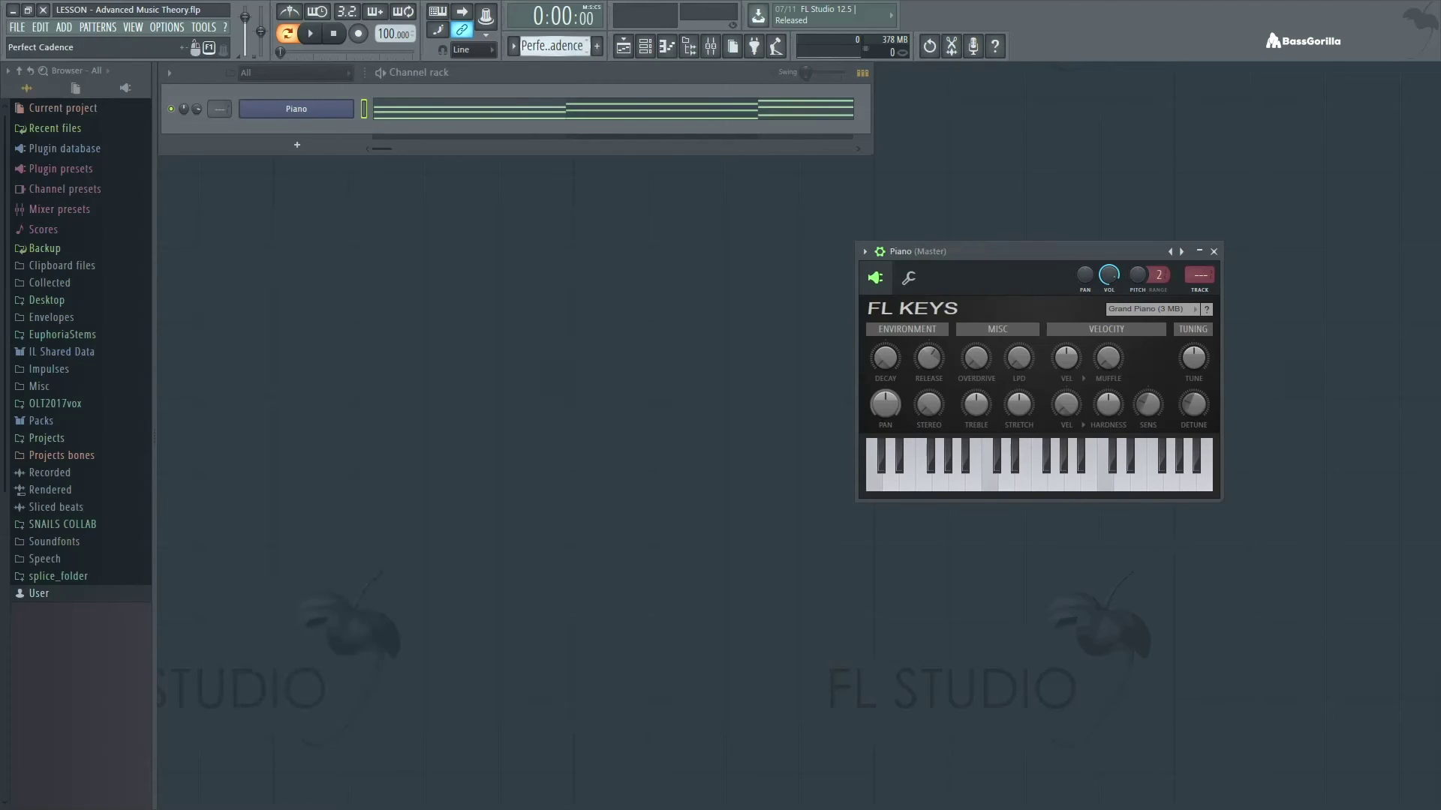
scroll(555, 46, down, 1)
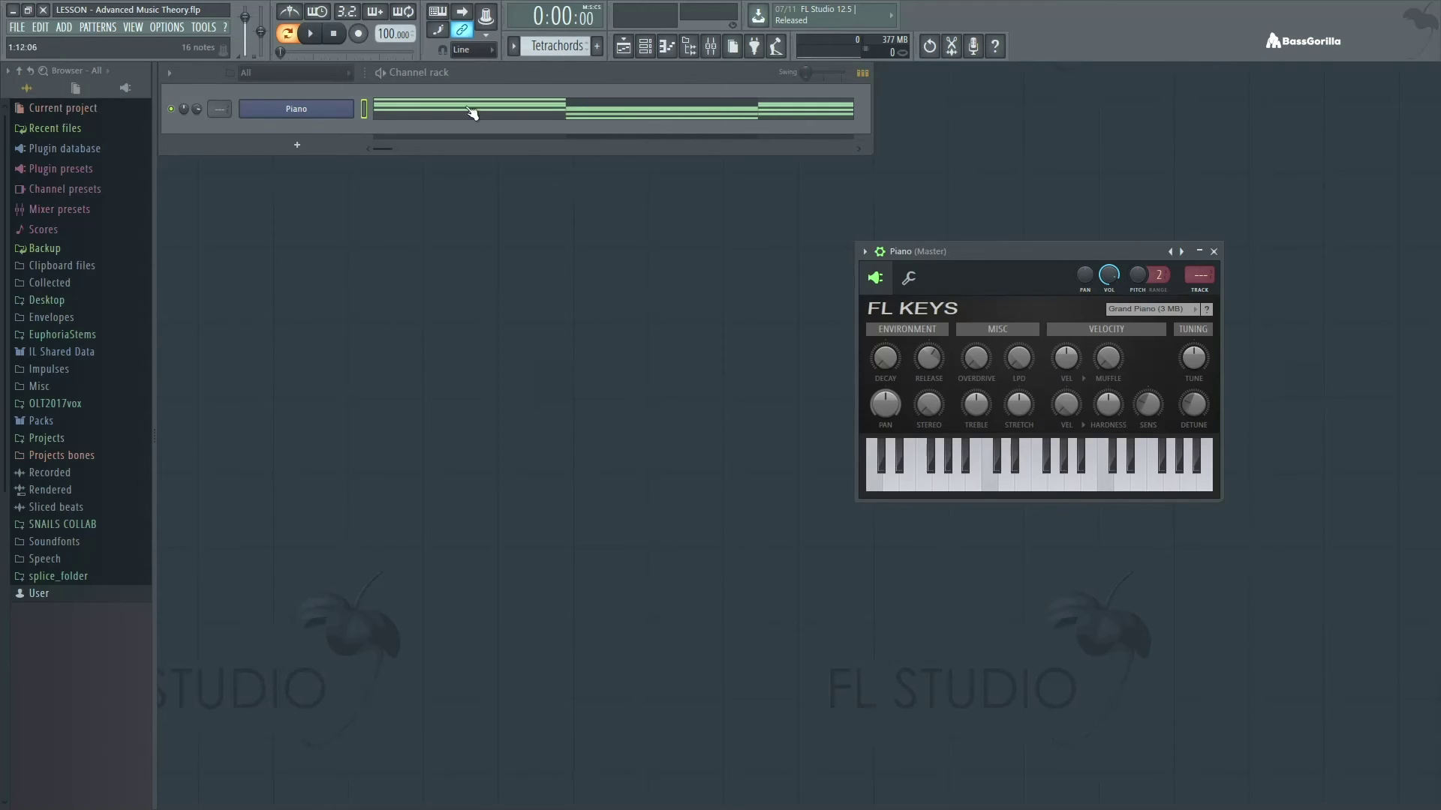
Step: Open the Piano channel's Tetrachords pattern in the piano roll and preview C5, D5, D#5, F5
right_click(328, 117)
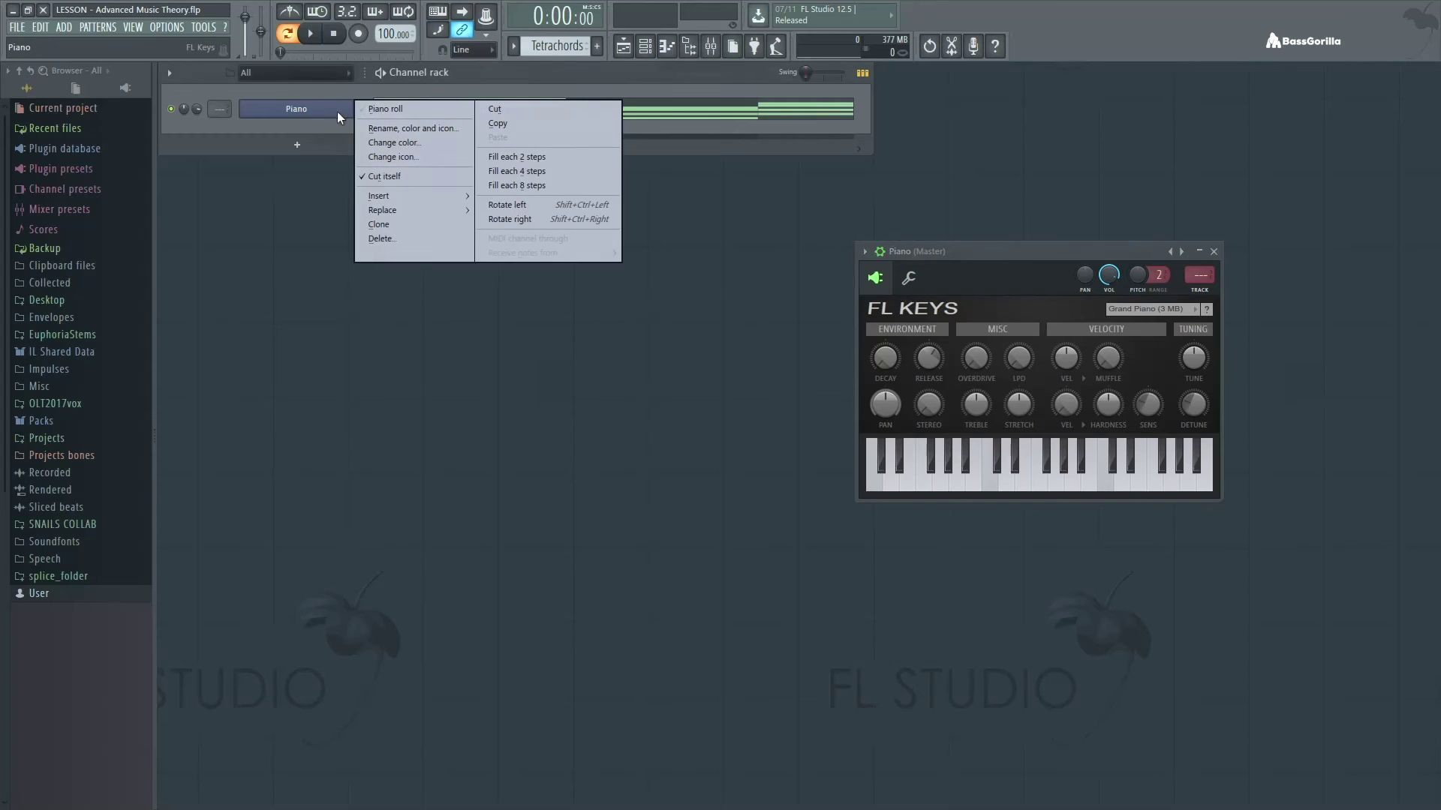
click(391, 111)
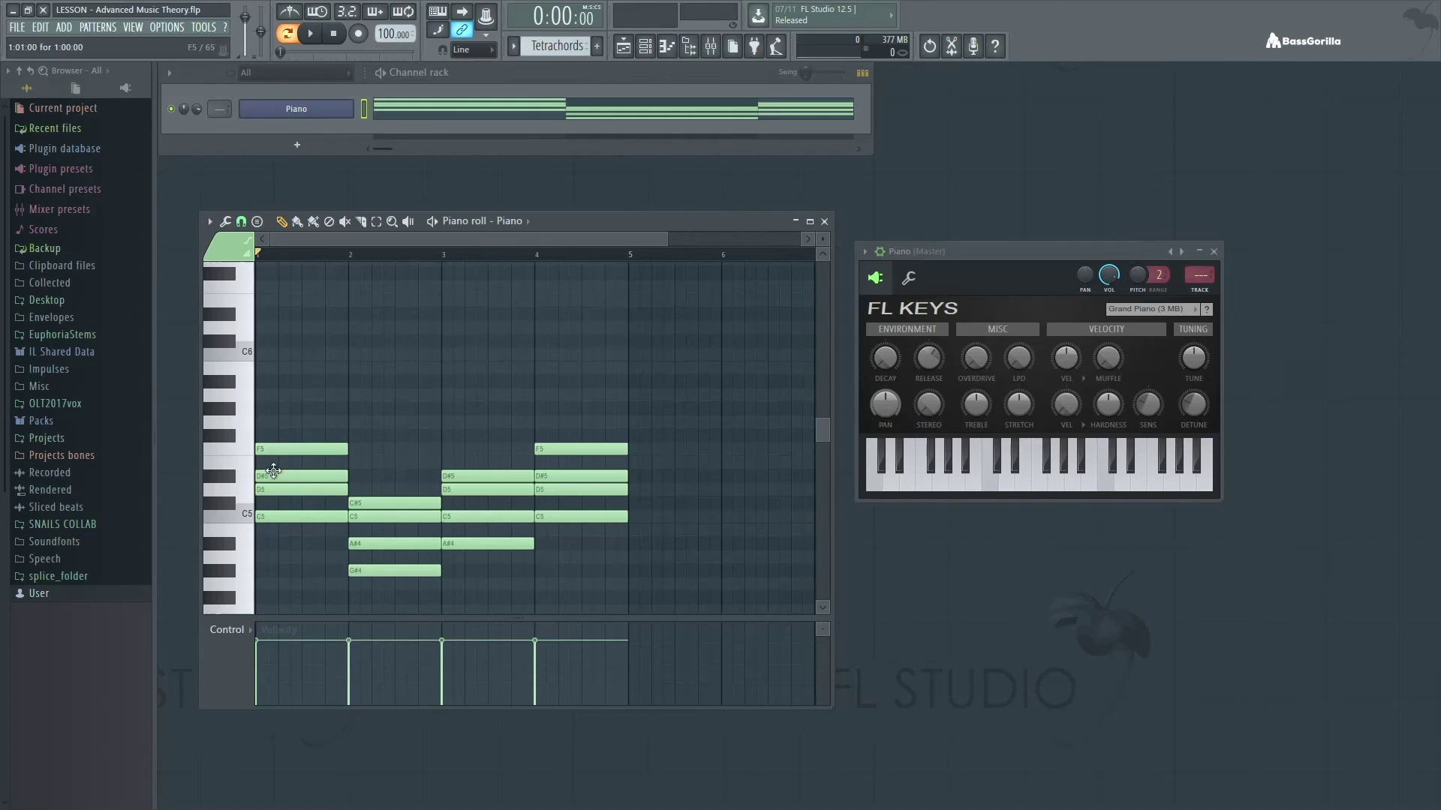
click(251, 509)
click(248, 492)
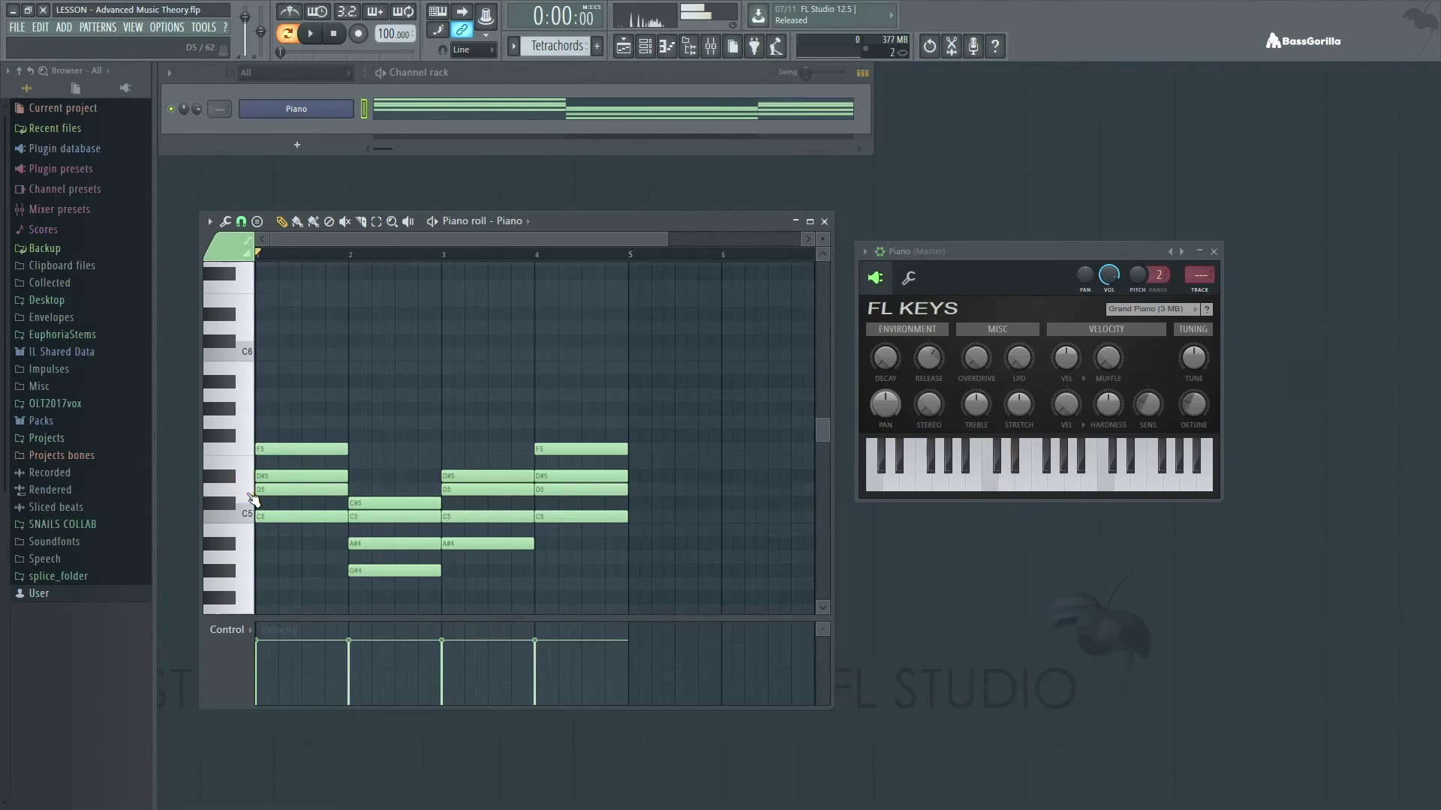
click(238, 482)
click(248, 453)
Step: Play the stacked four-note chords through FL Keys, then stop playback
scroll(379, 398, down, 6)
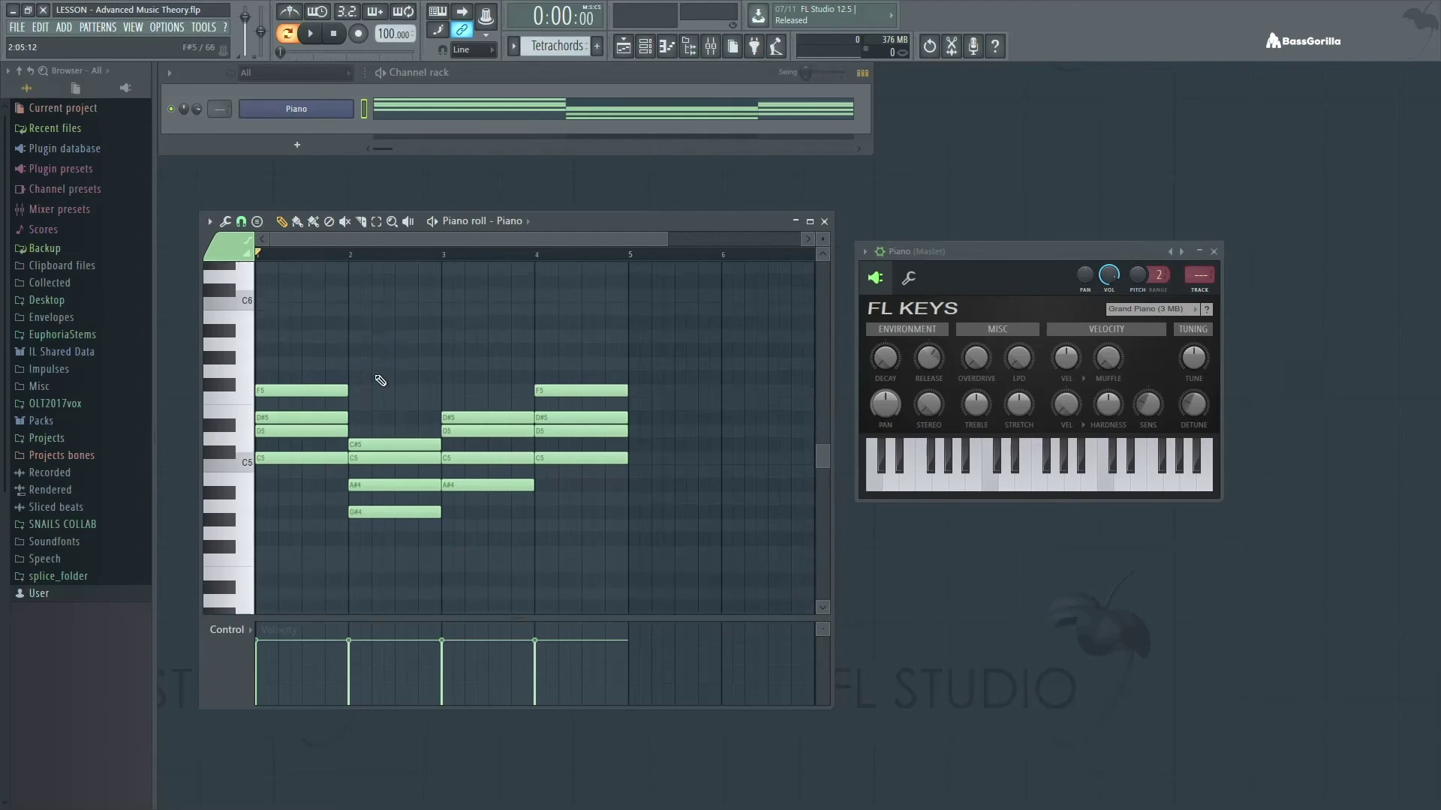
scroll(379, 408, up, 6)
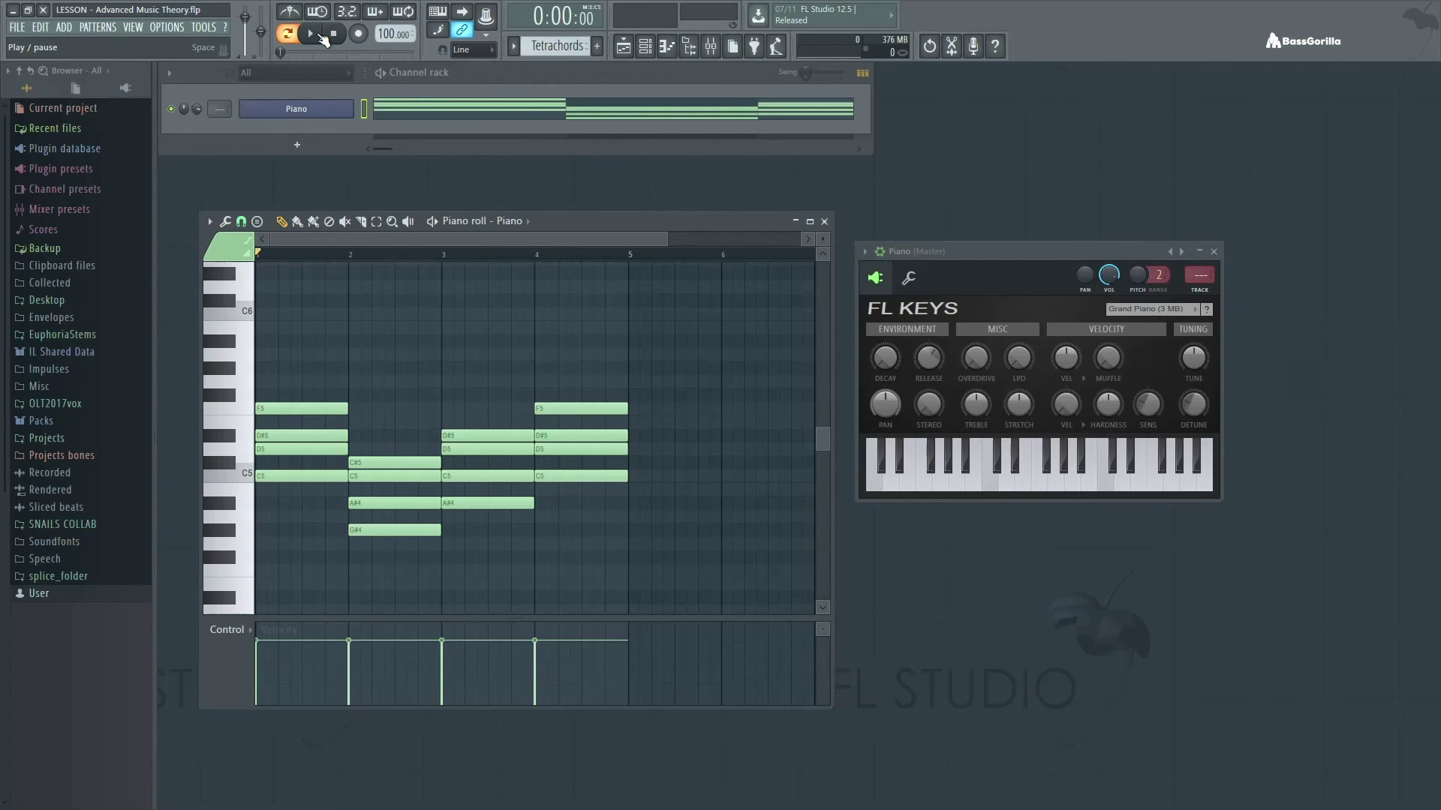
click(322, 38)
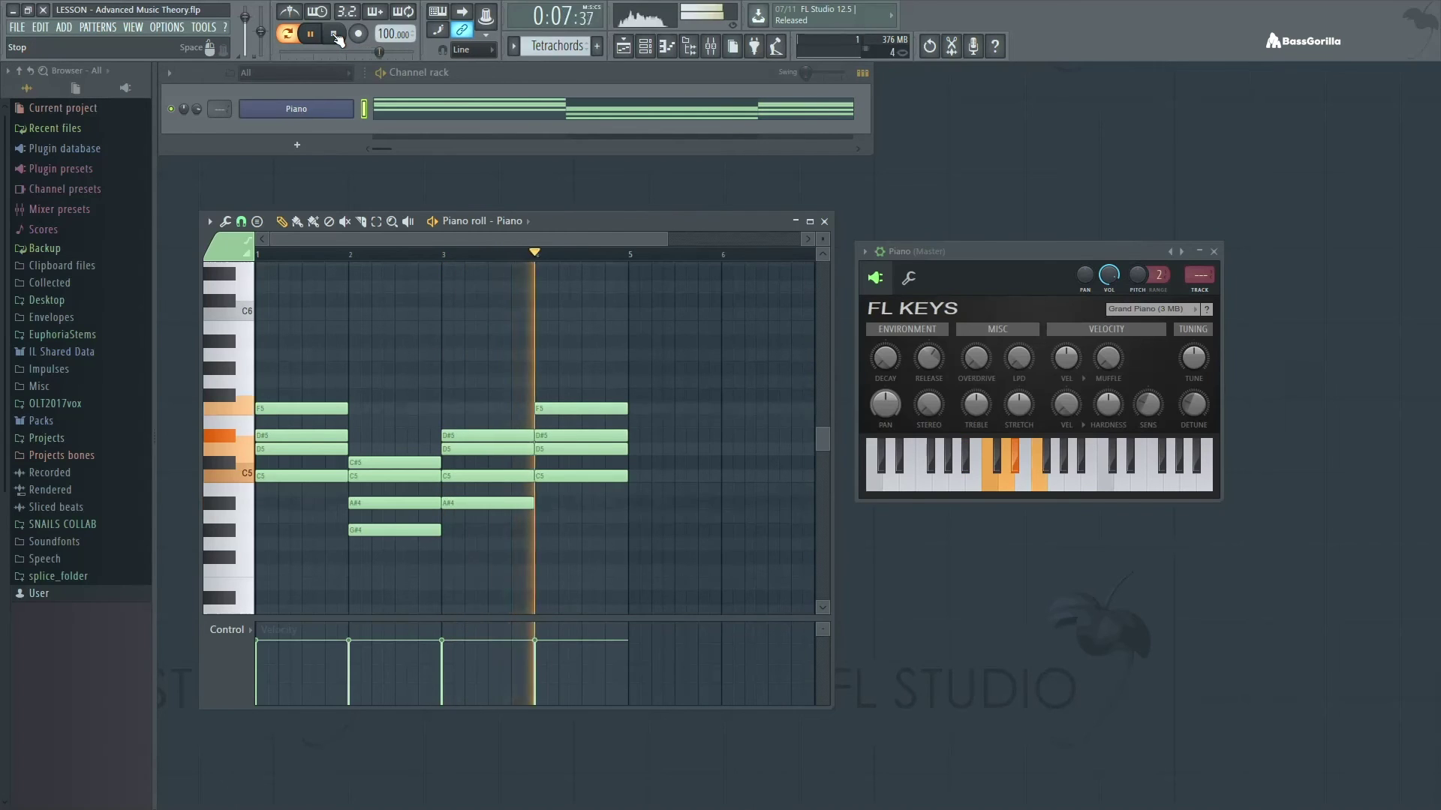
click(335, 35)
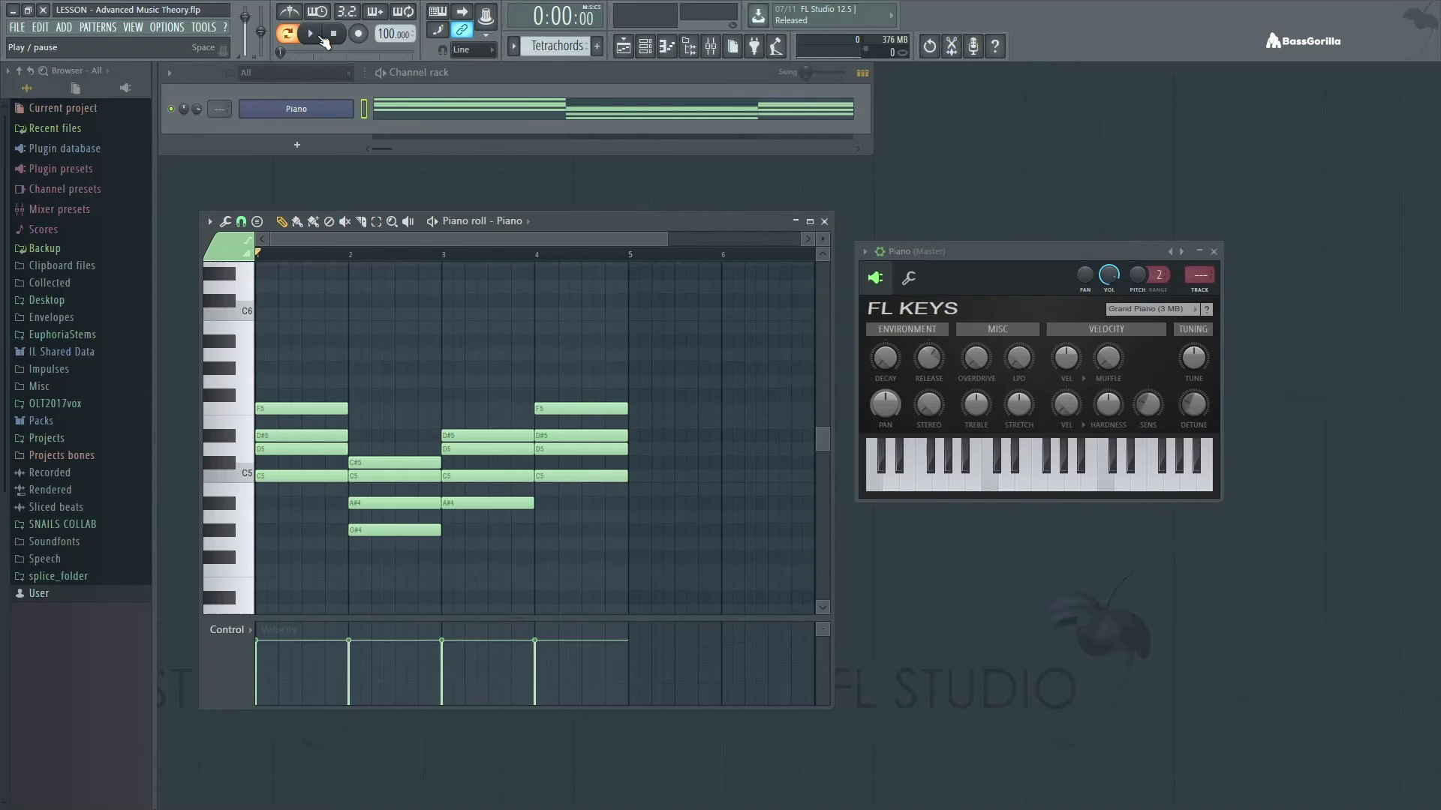
scroll(432, 342, down, 5)
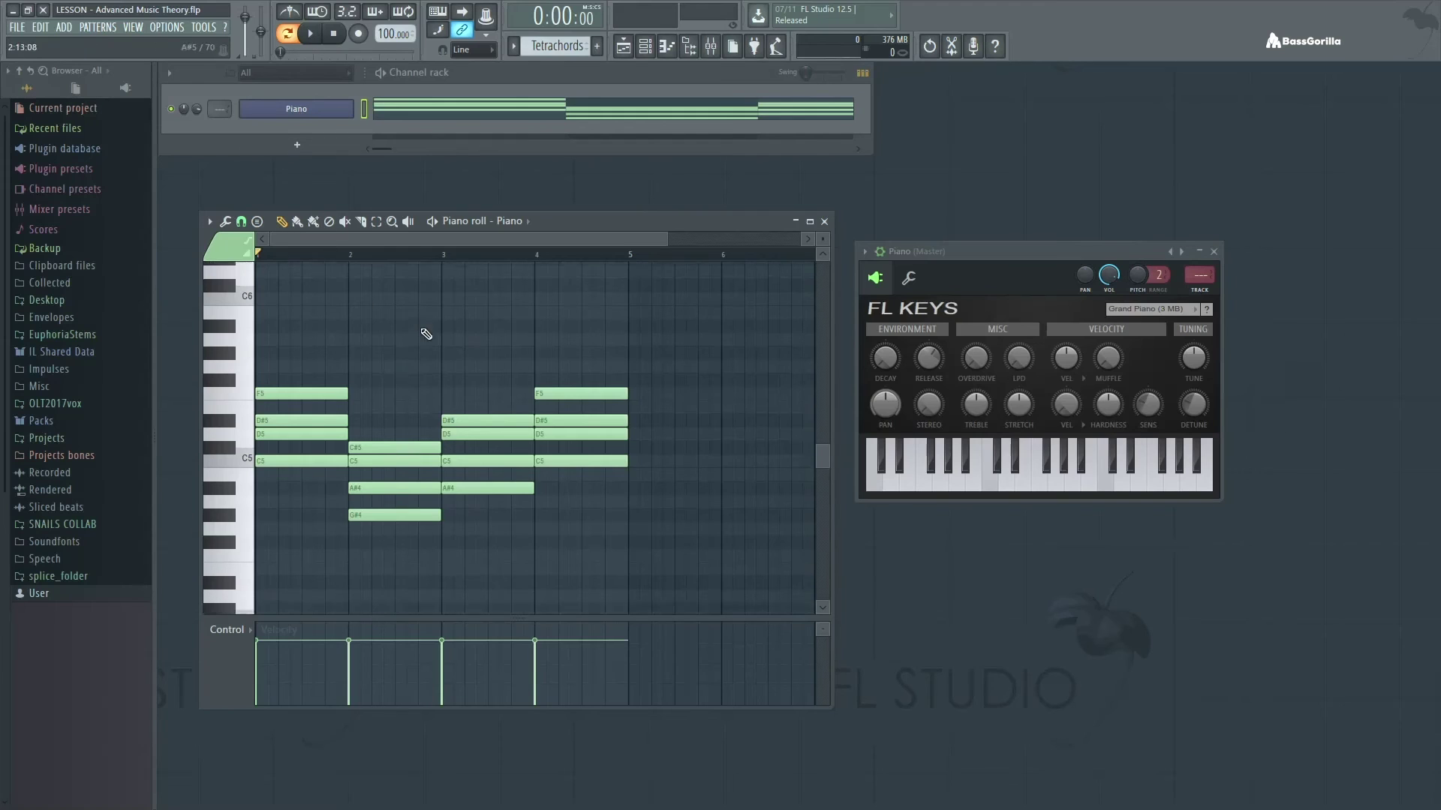
scroll(435, 347, down, 2)
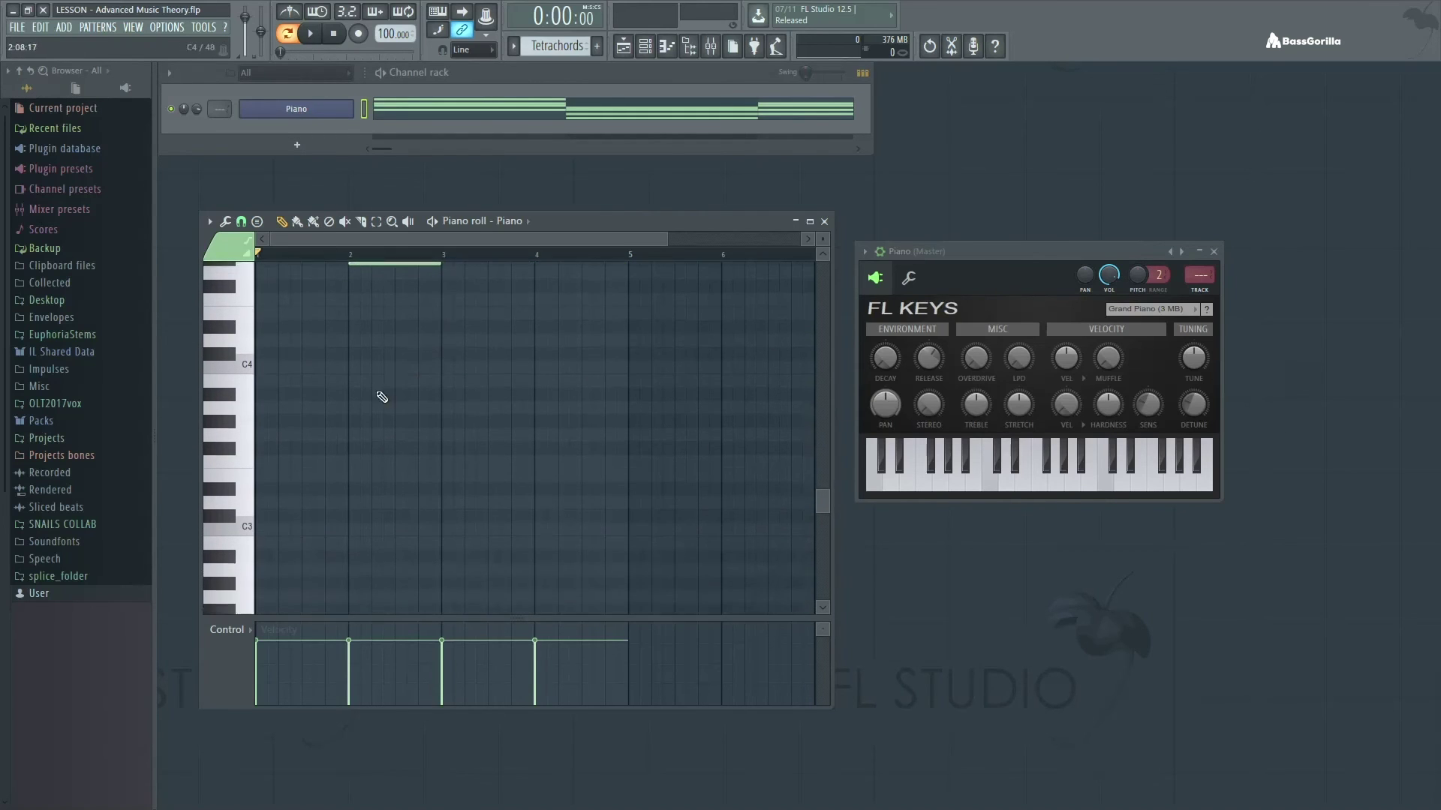
Step: Audition a low key, draw a G#2 bass note spanning bar 1, and play it
click(229, 411)
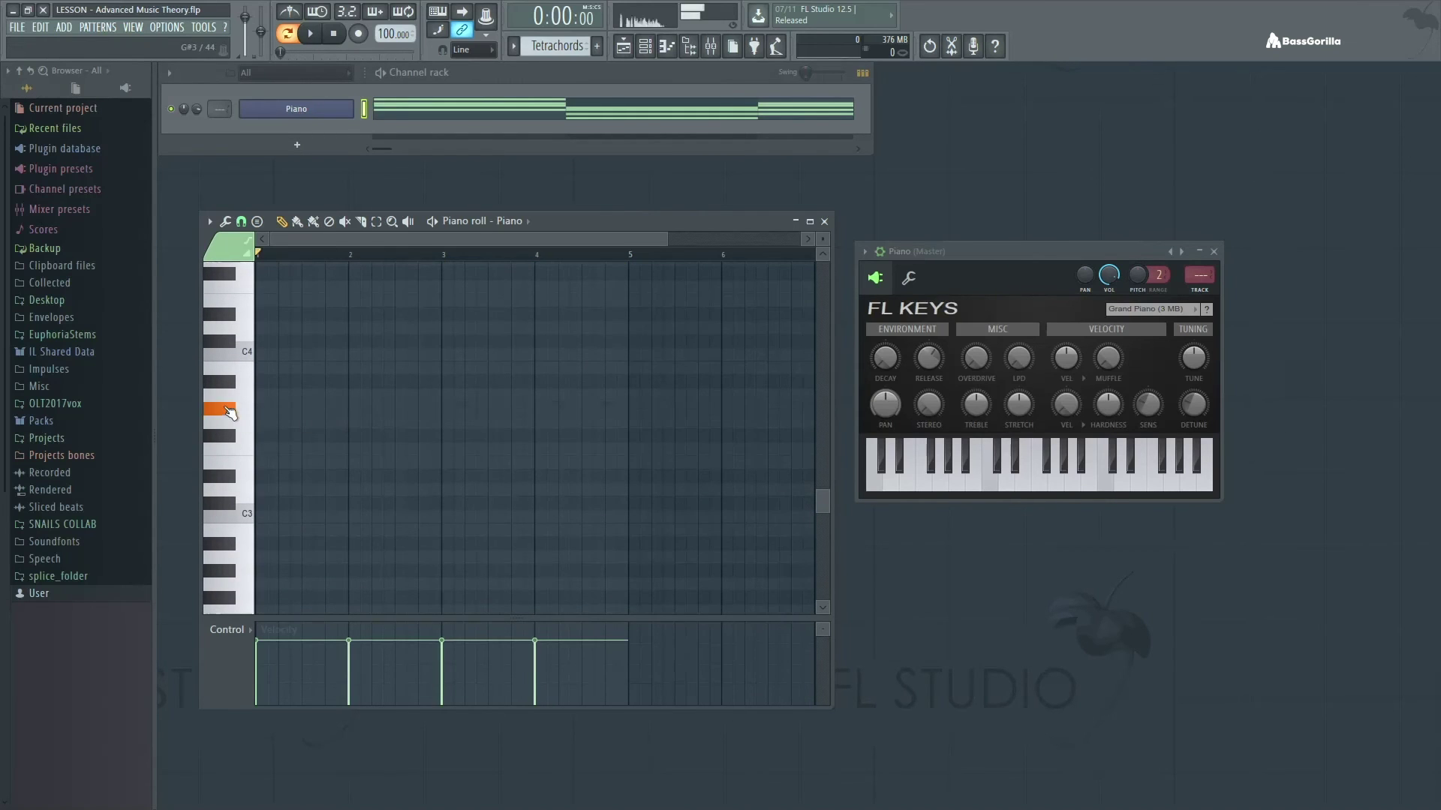
drag(290, 572, 253, 568)
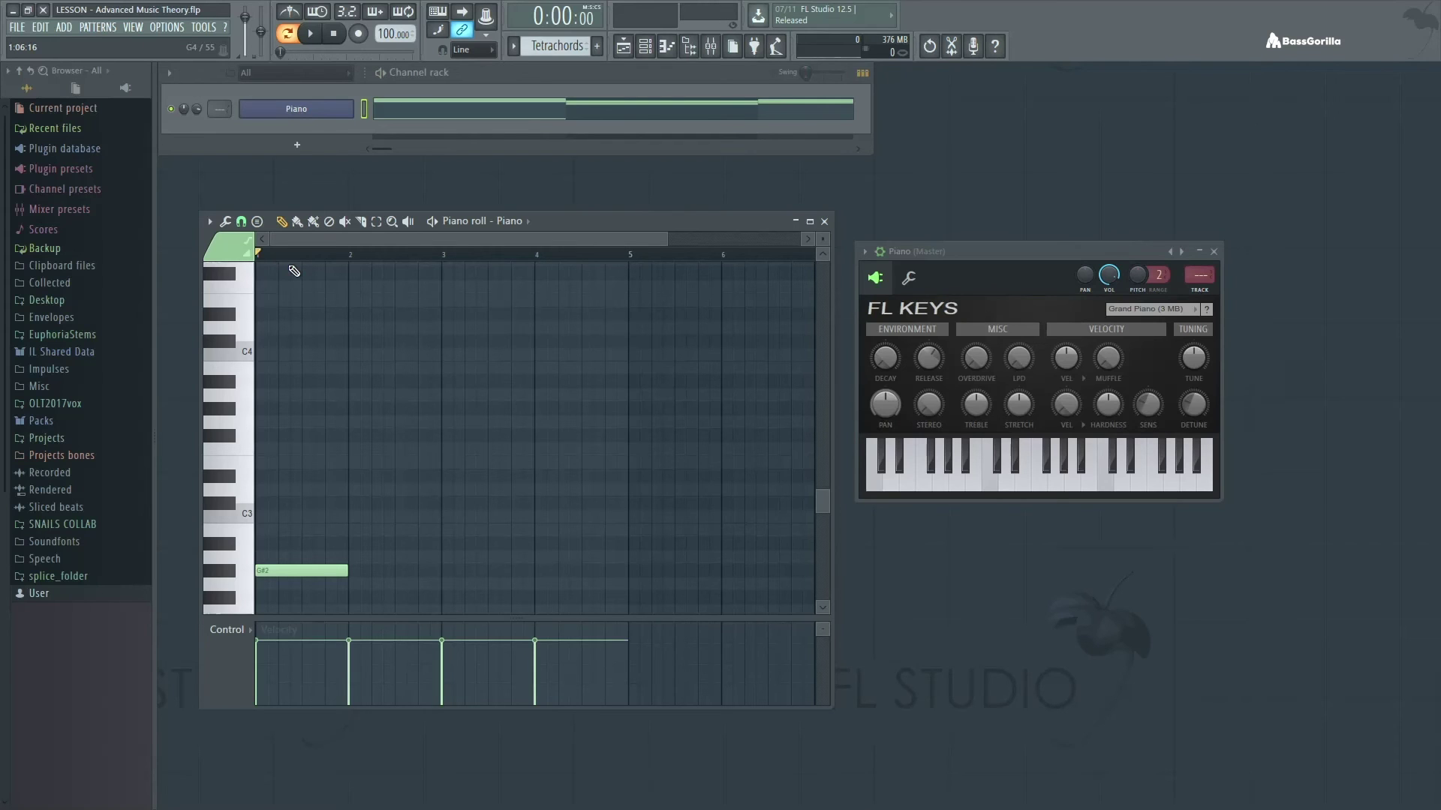
key(space)
key(space)
Step: Pencil an A#2 bass note into bar 2 and play it back starting from bar 2
click(351, 547)
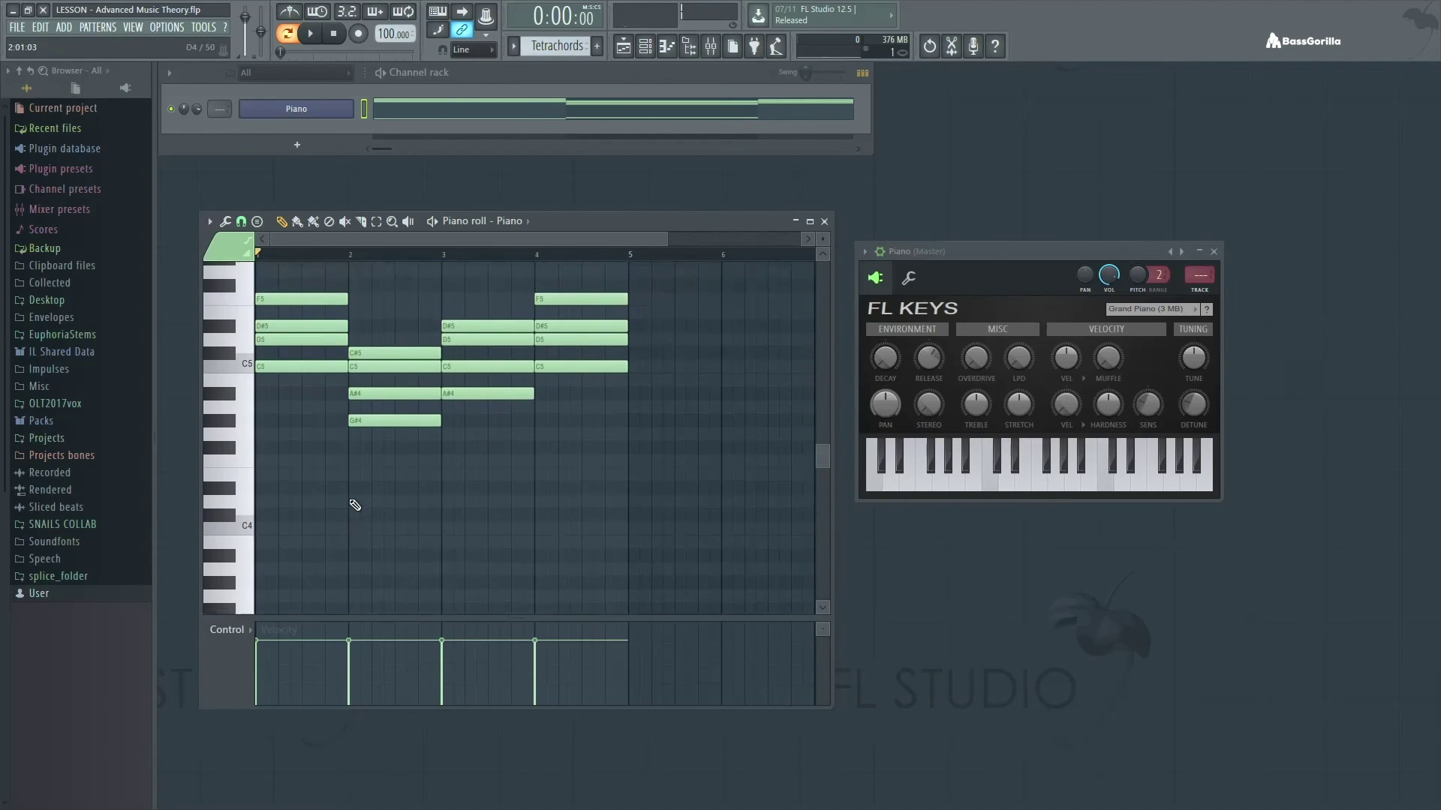
scroll(371, 498, down, 6)
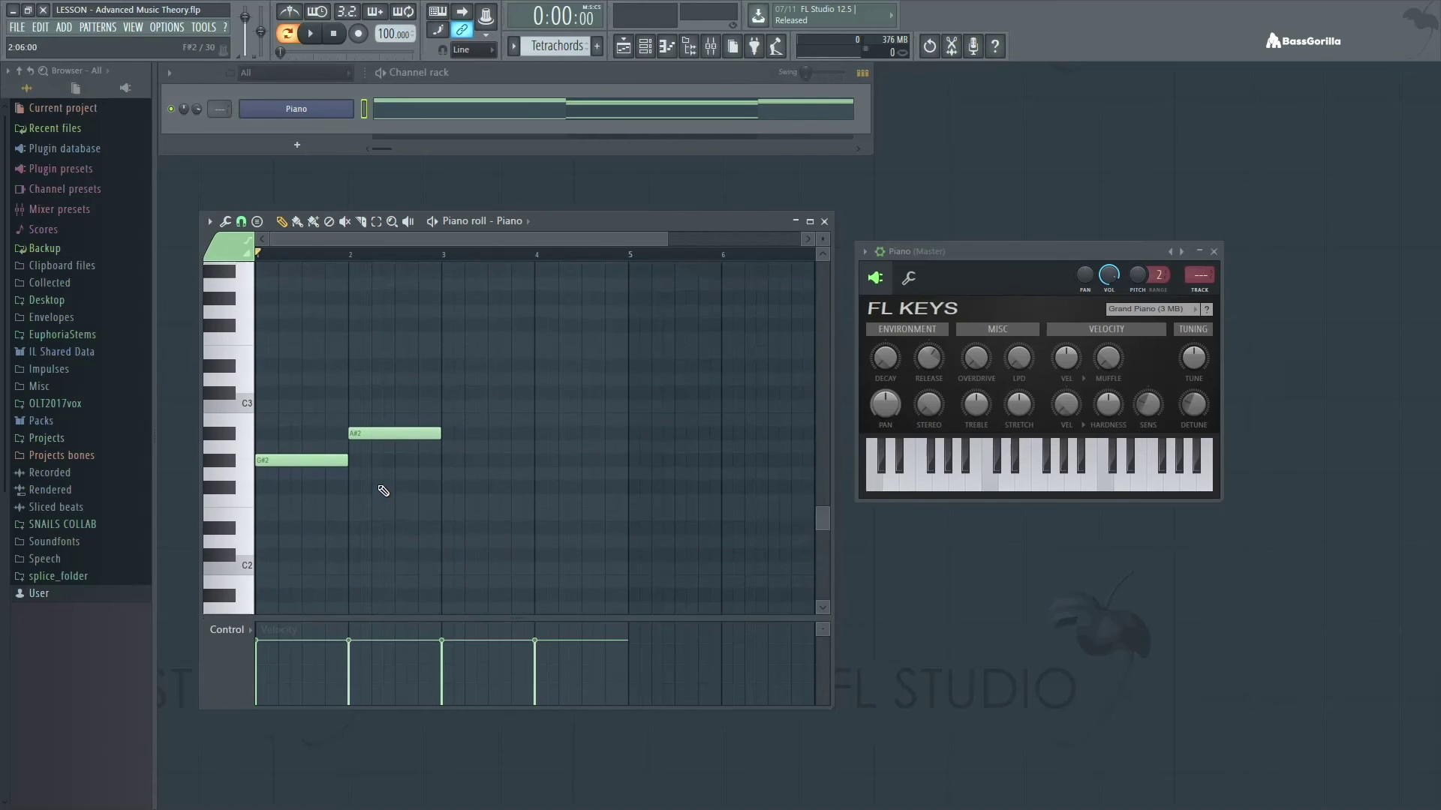
scroll(371, 397, up, 6)
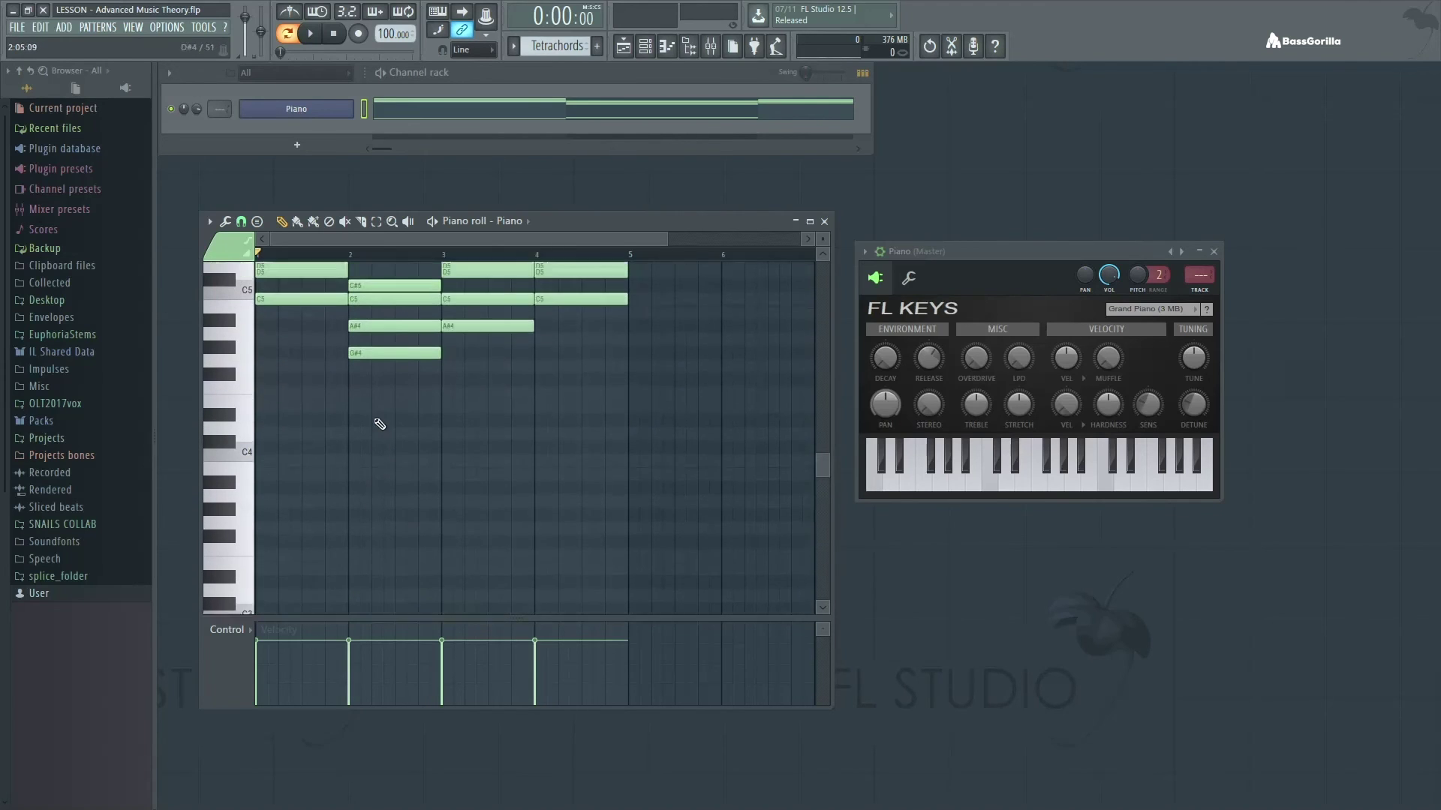
scroll(418, 451, down, 6)
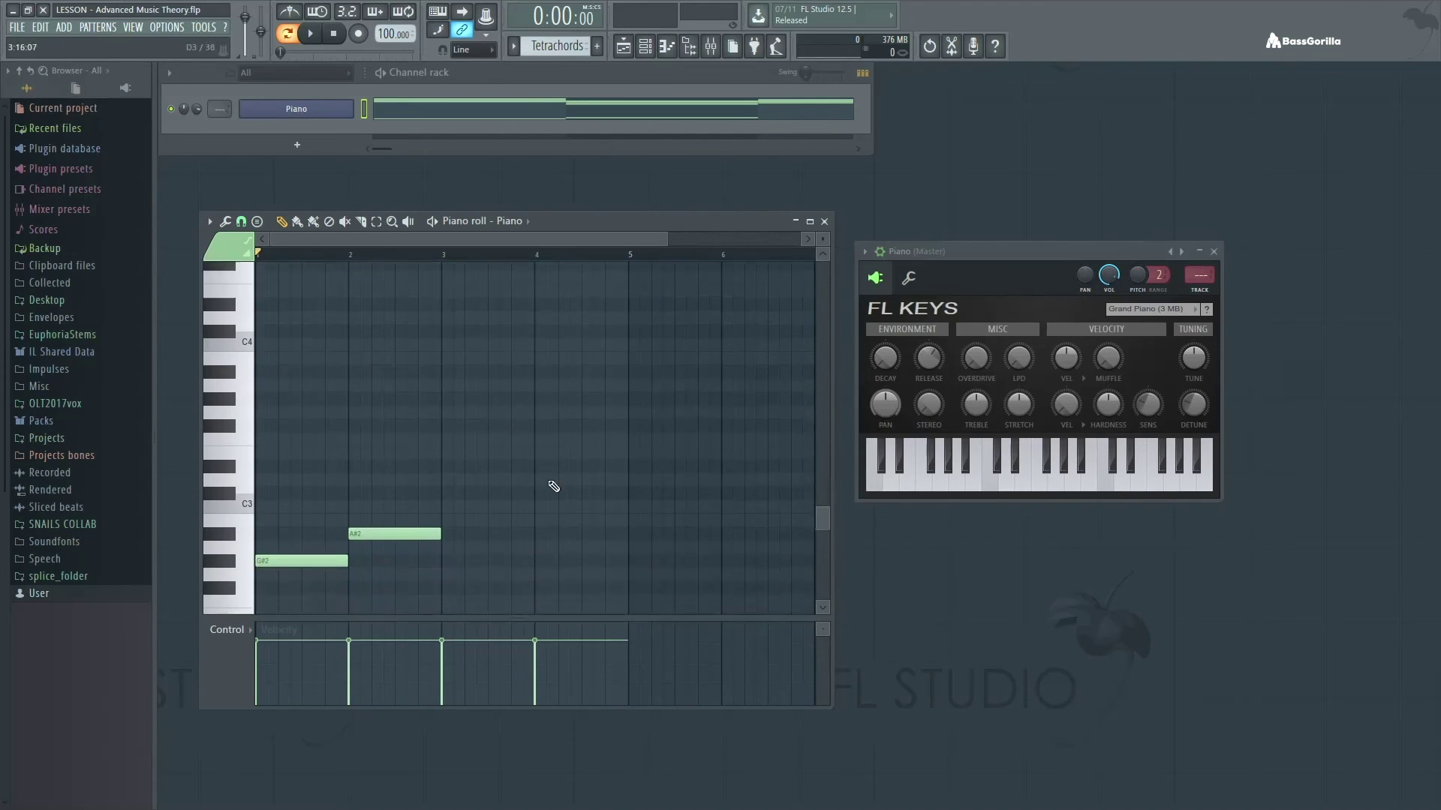
click(350, 255)
key(space)
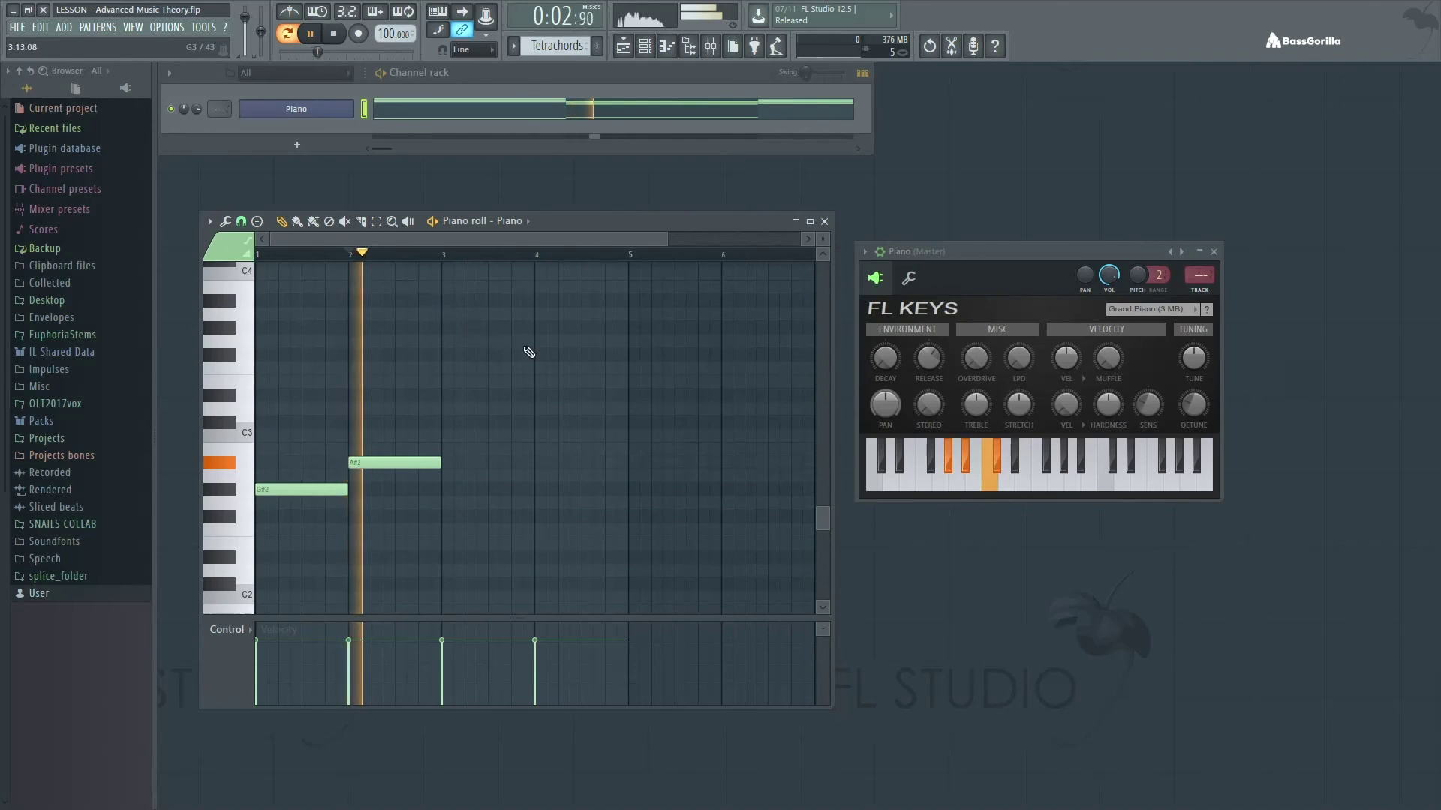
key(space)
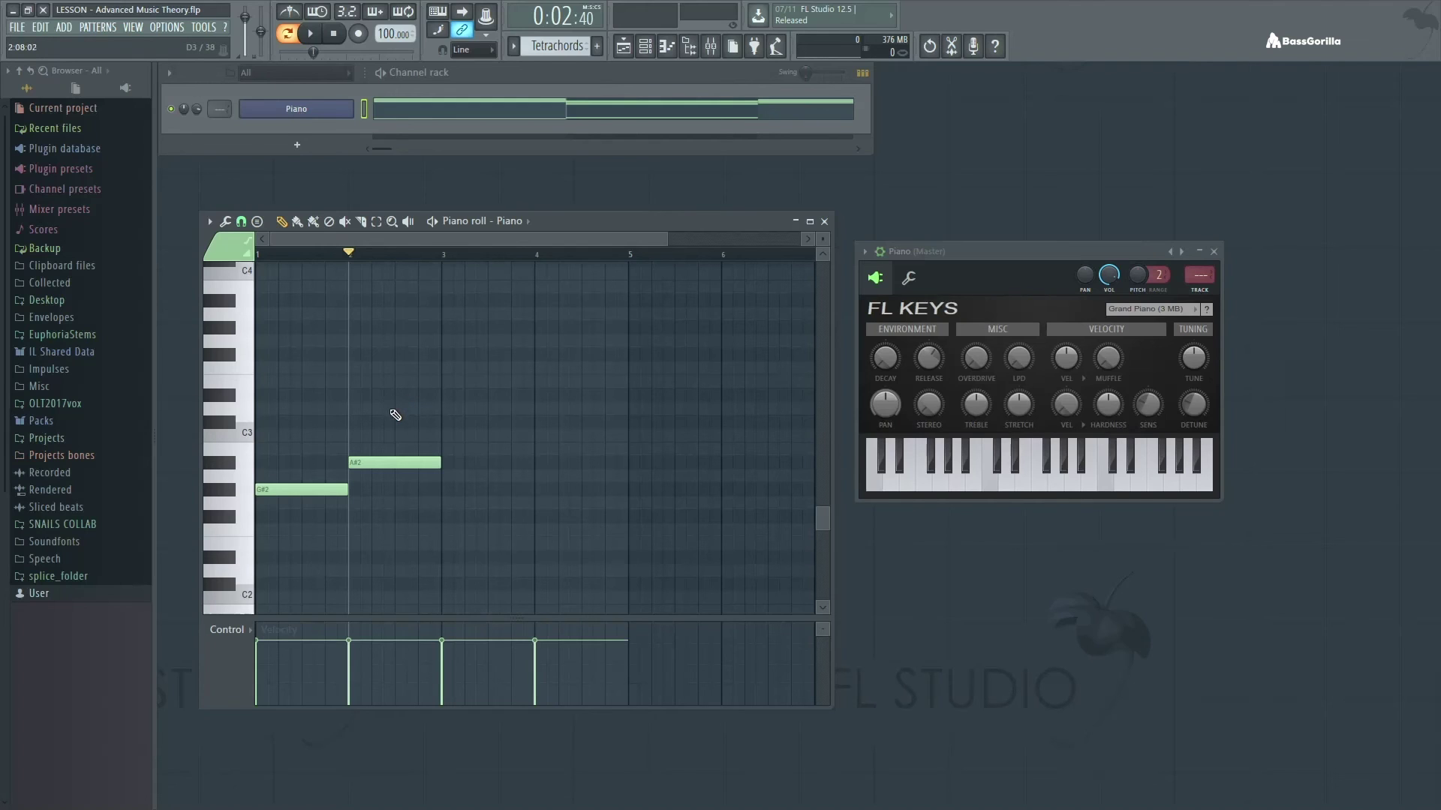
Step: Try a C3 bass note in bar 3, play from bar 3, then delete it
click(444, 436)
click(444, 257)
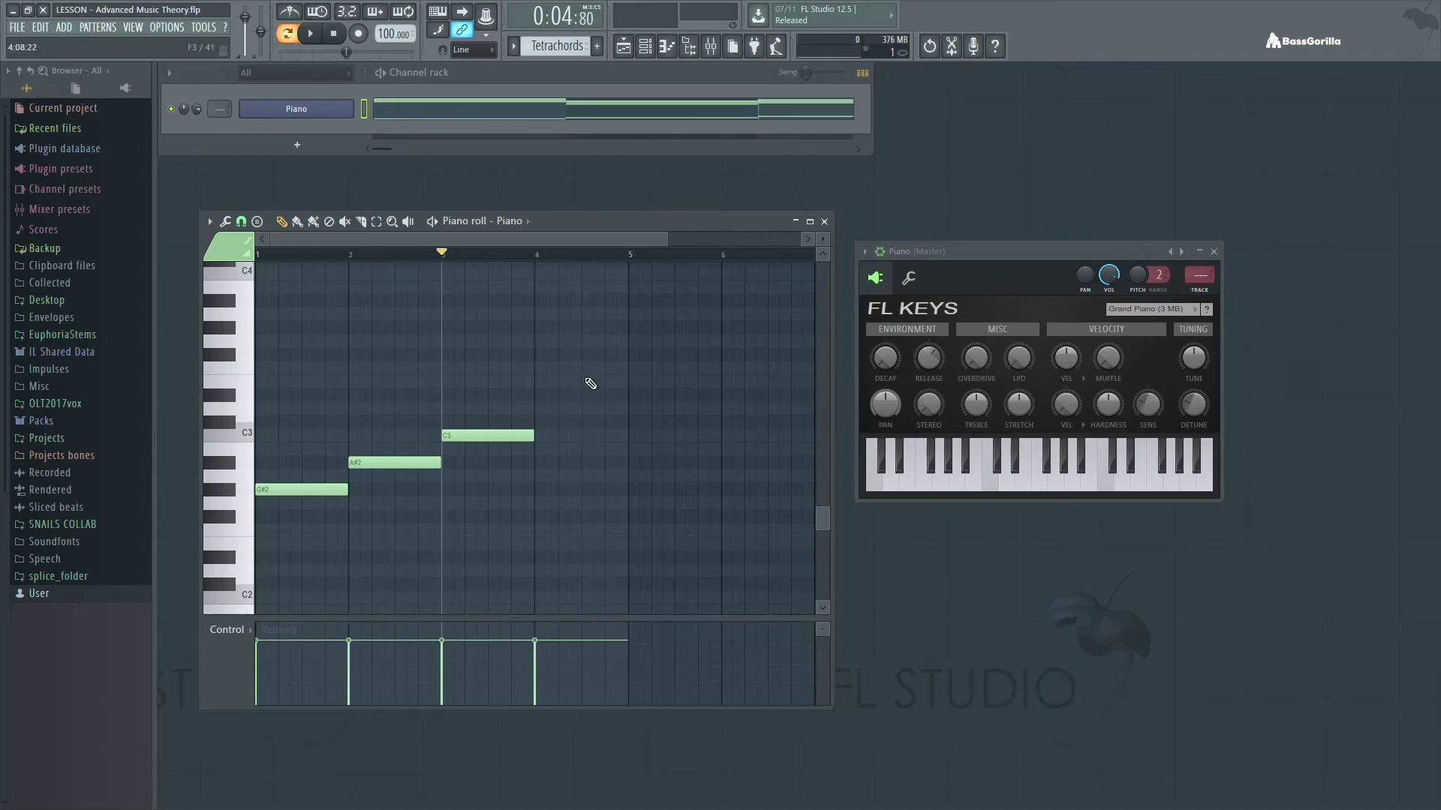
key(space)
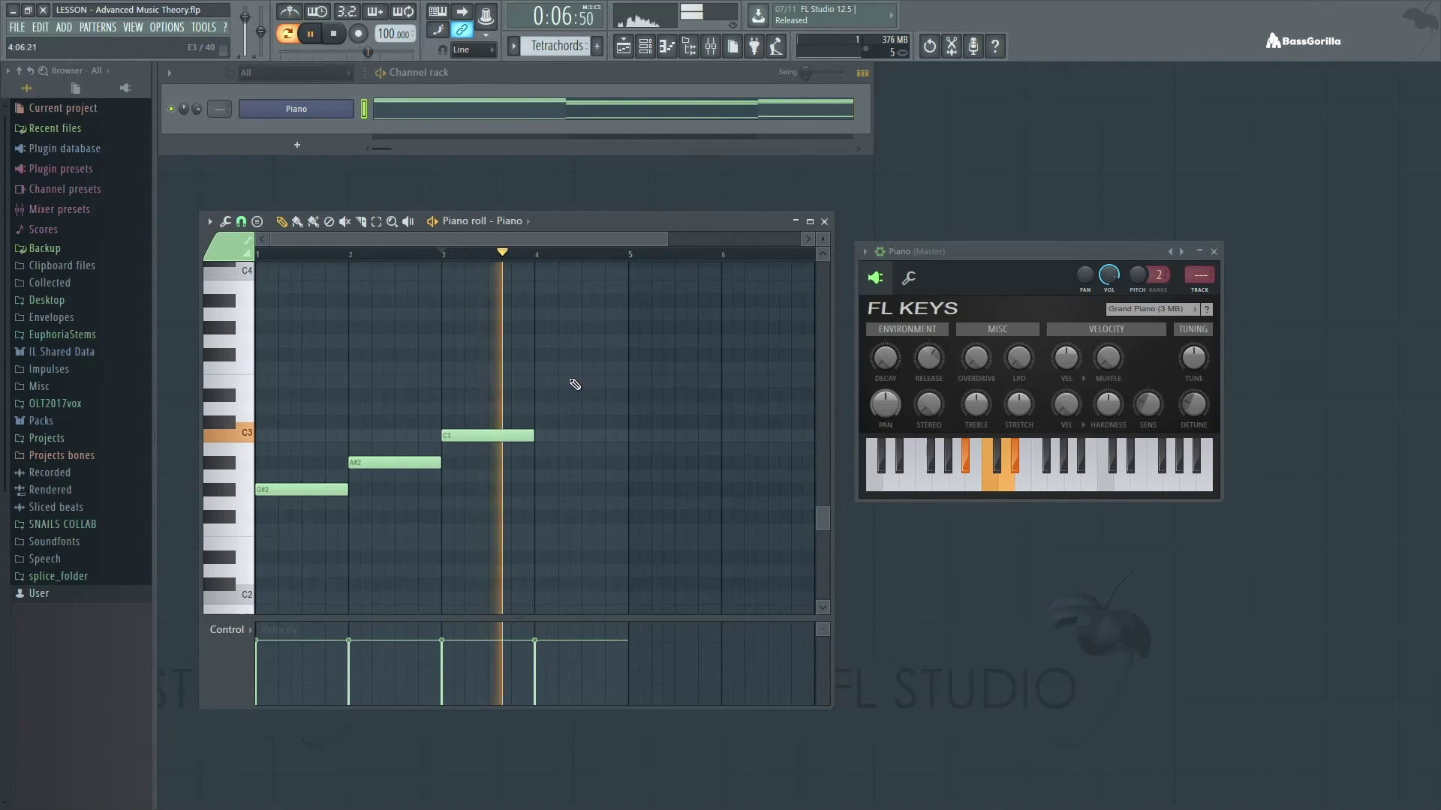
key(space)
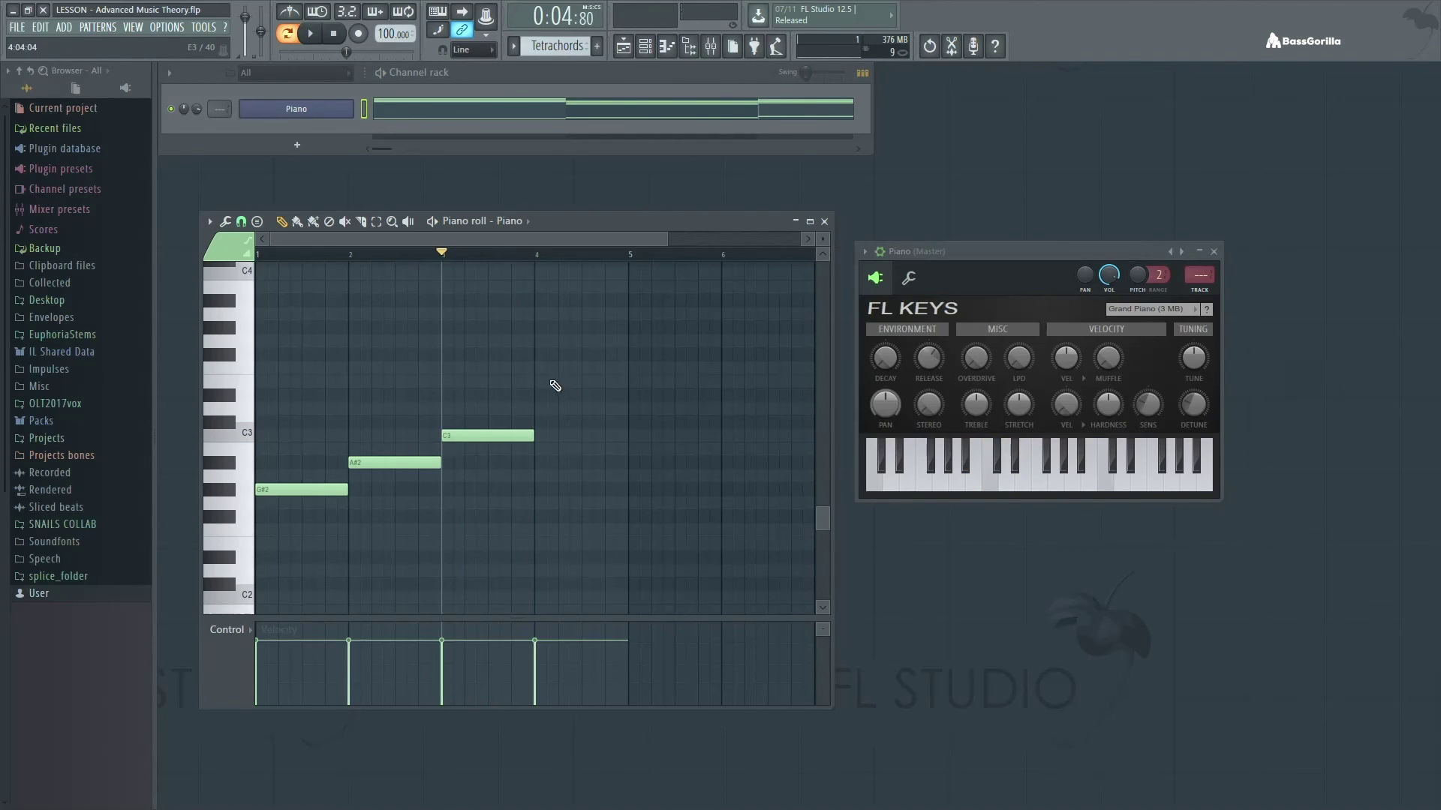
right_click(484, 436)
Step: Replay the A#2 from bar 2, then delete that note
click(353, 255)
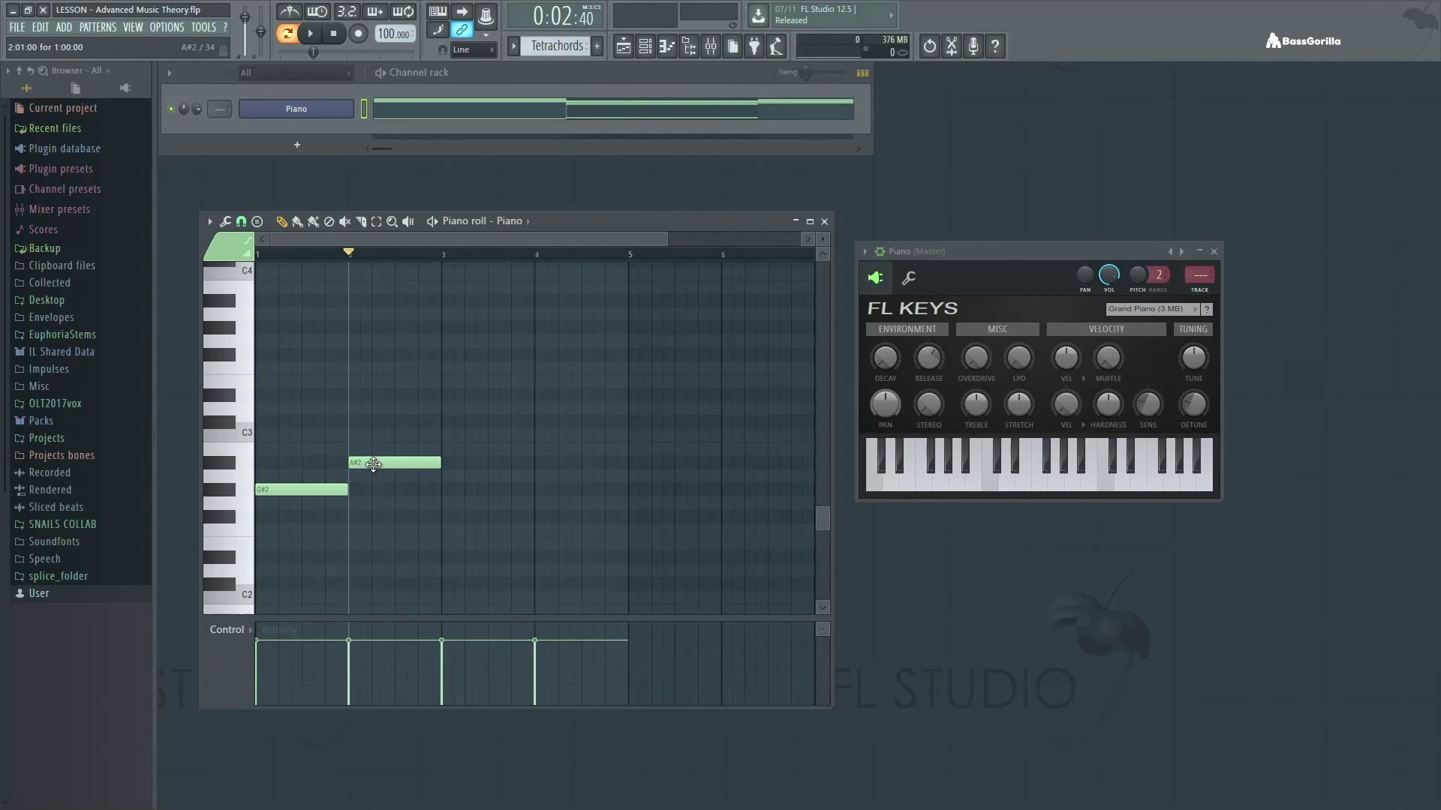
key(space)
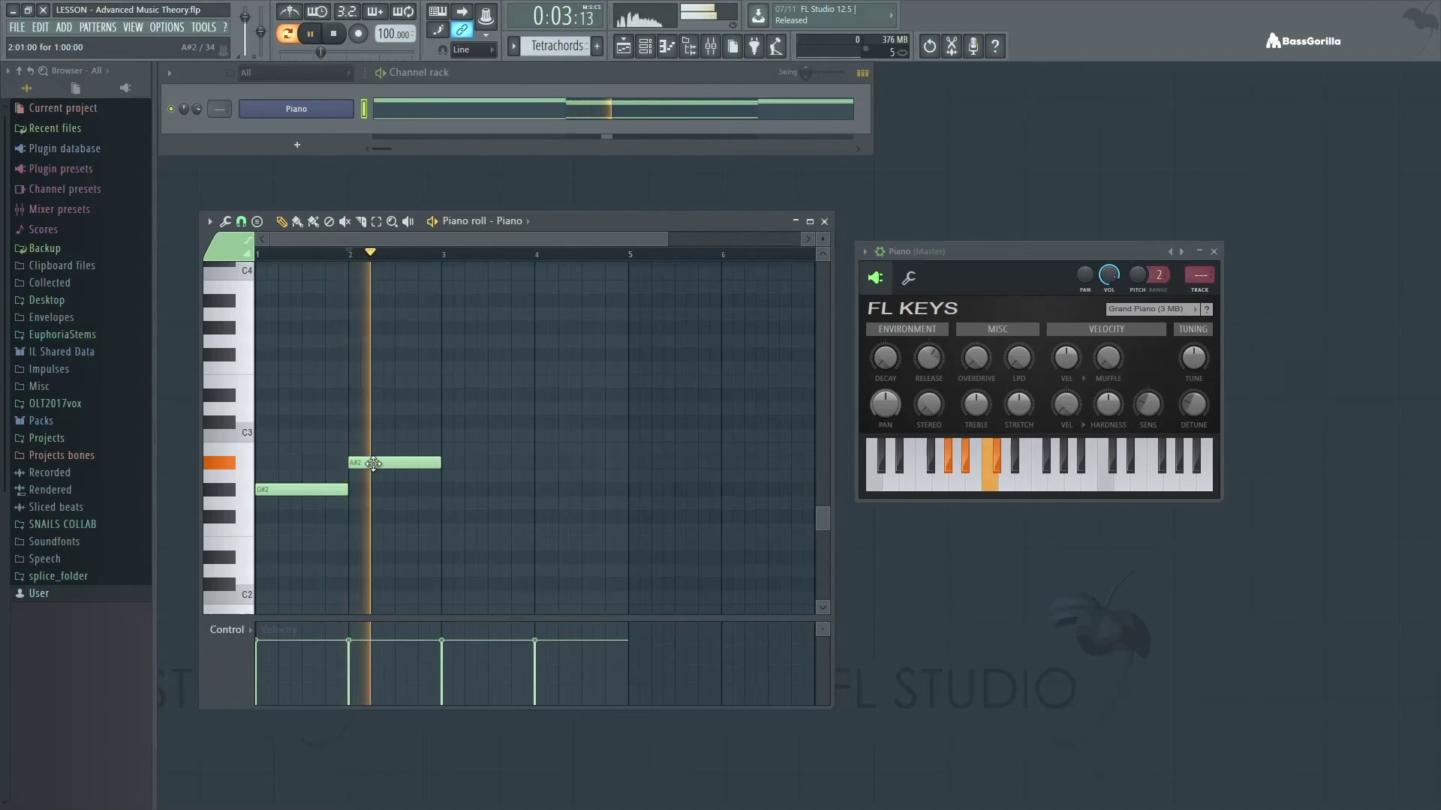
key(space)
right_click(373, 463)
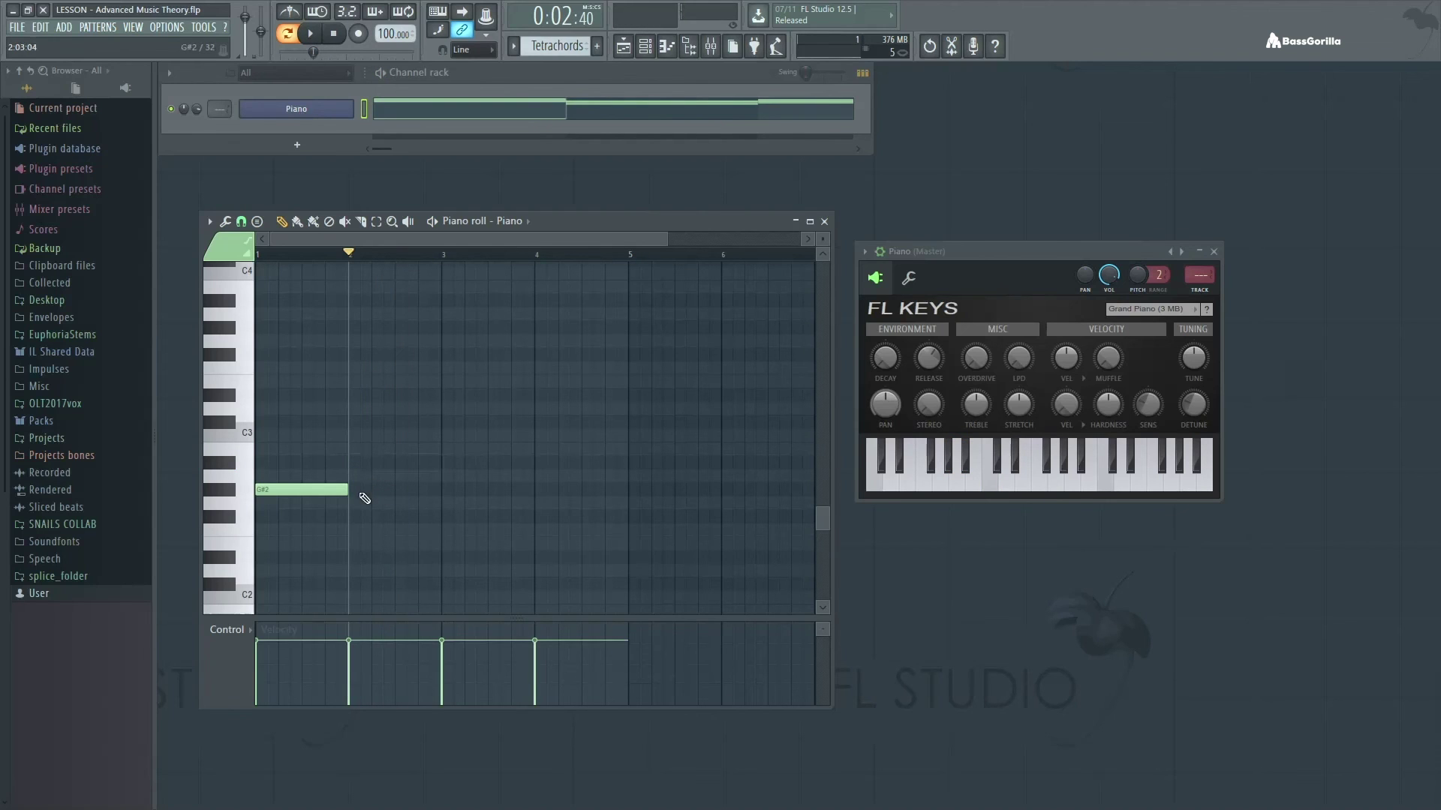
Step: Try an F2 in bar 2, delete it, then place an E2 there and play
click(353, 530)
key(space)
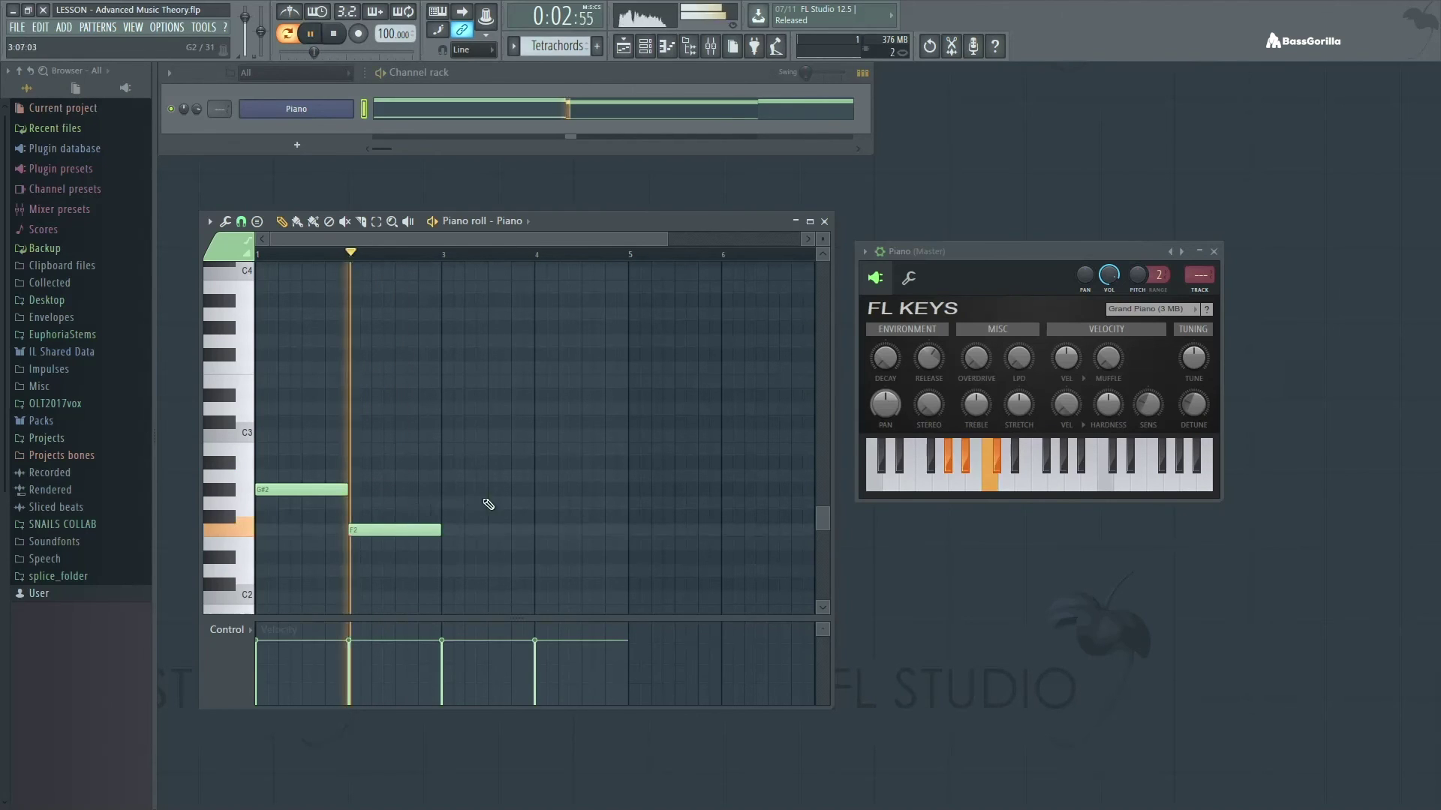
key(space)
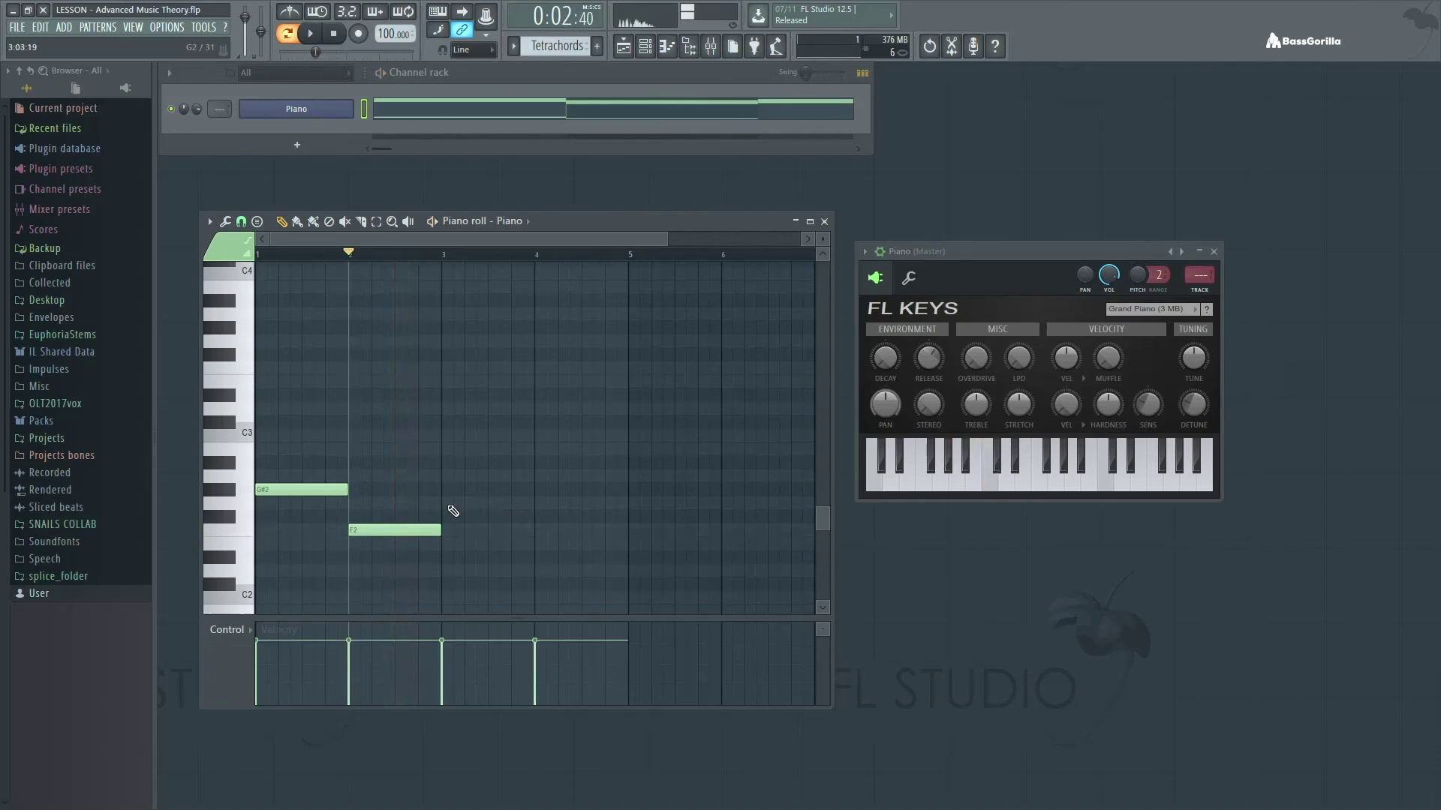
right_click(387, 527)
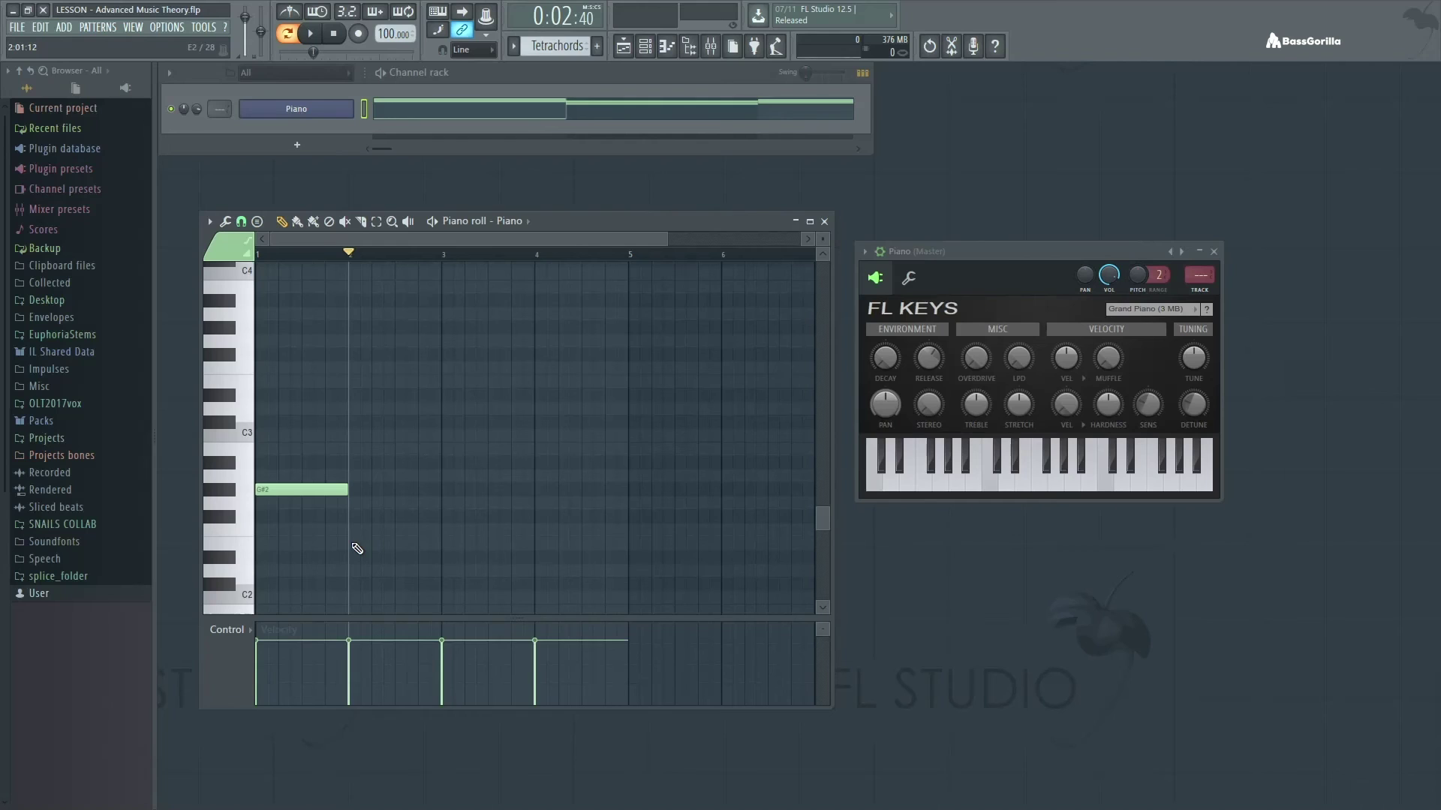
click(357, 545)
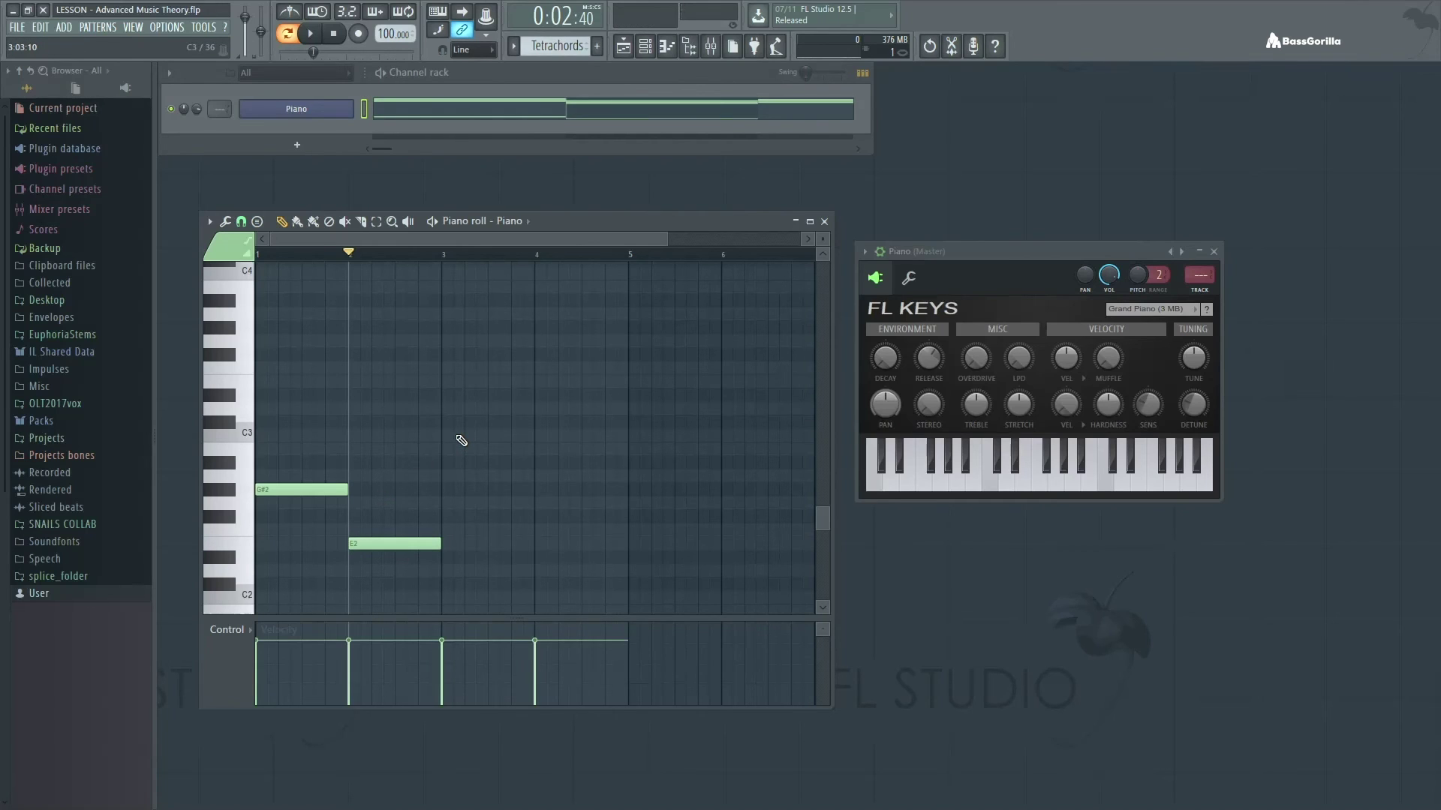
key(space)
key(space)
Step: Delete the E2 note and stack G5, D#5, F5, G5 atop the bar 1–4 chords
right_click(394, 543)
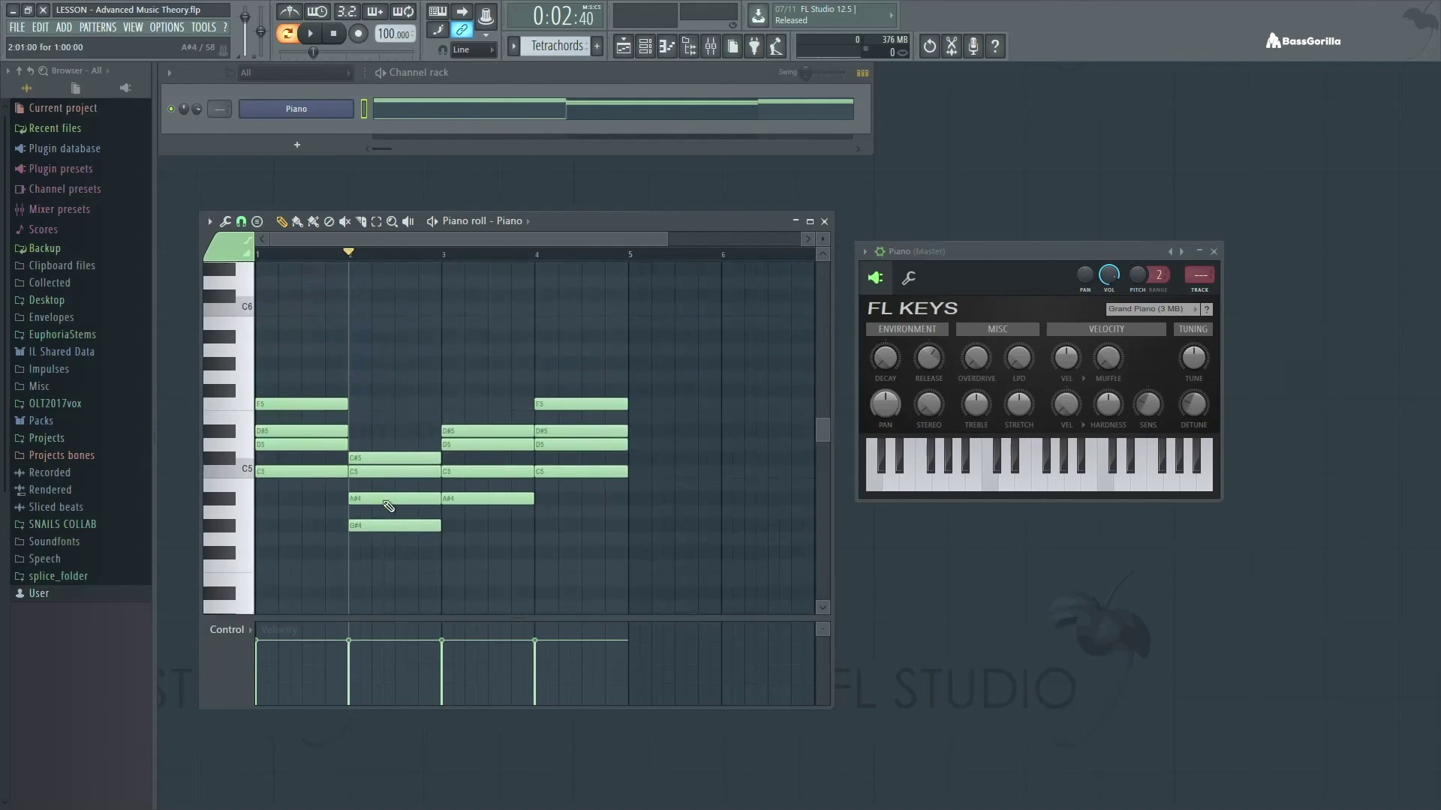
scroll(388, 506, up, 3)
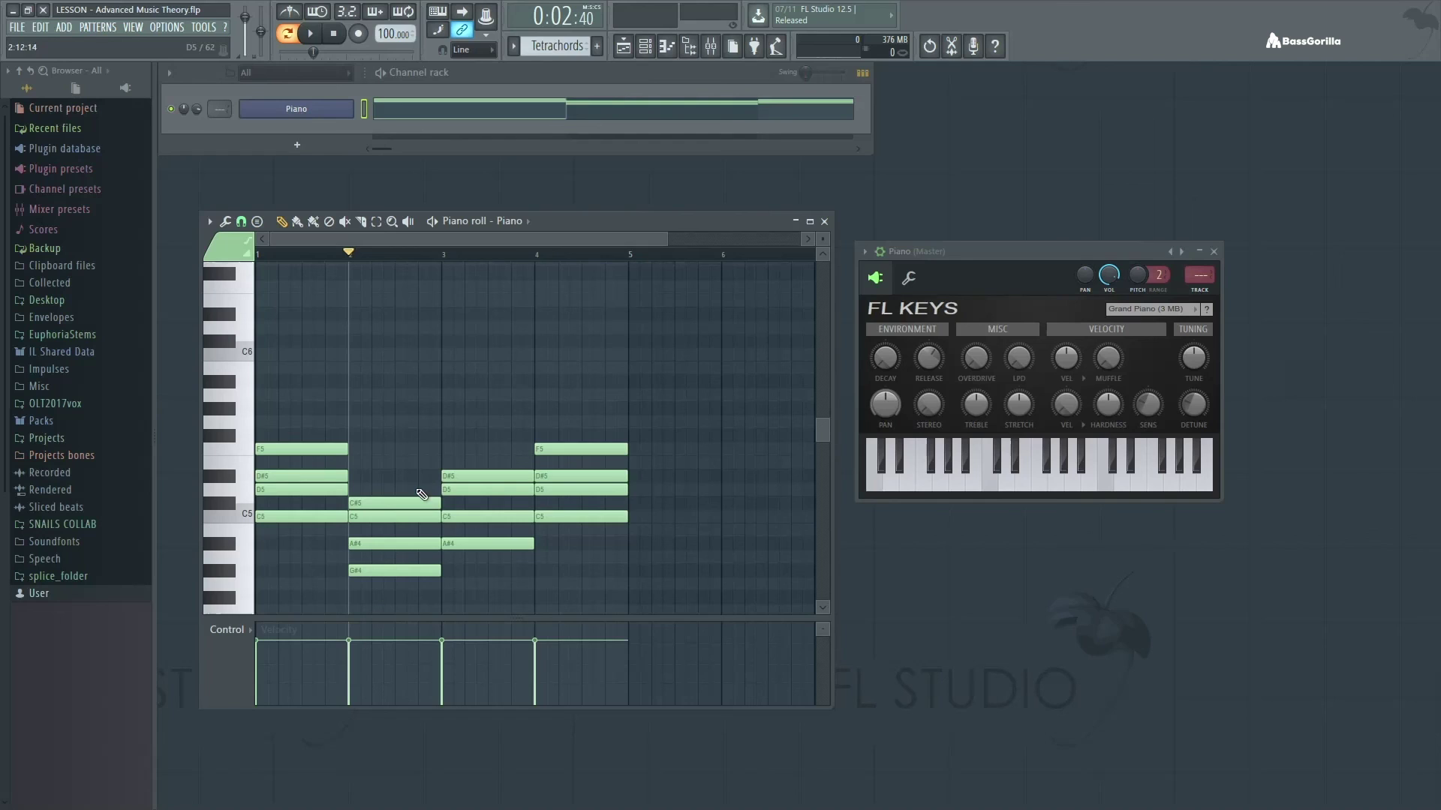
click(280, 423)
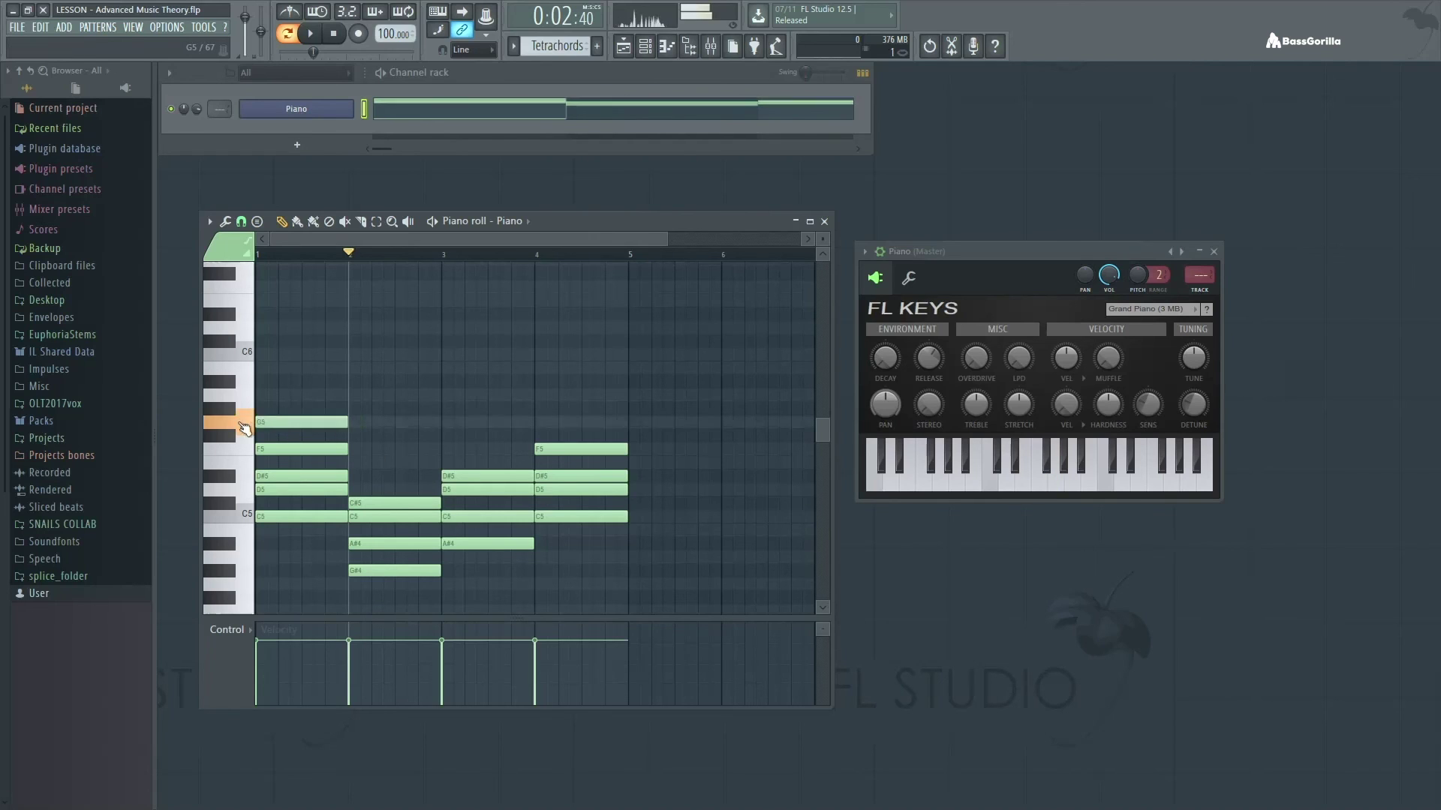
click(358, 476)
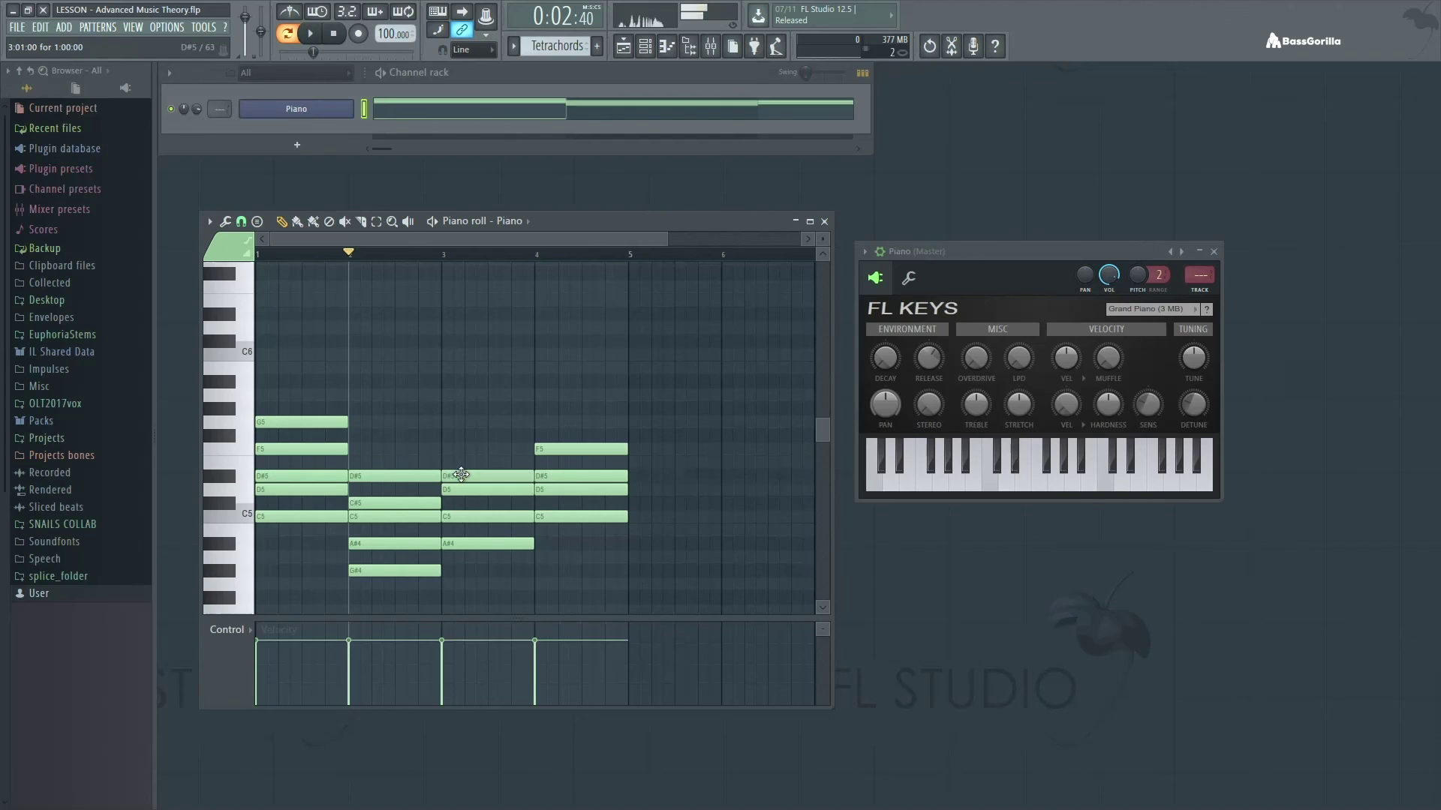
click(443, 449)
click(540, 422)
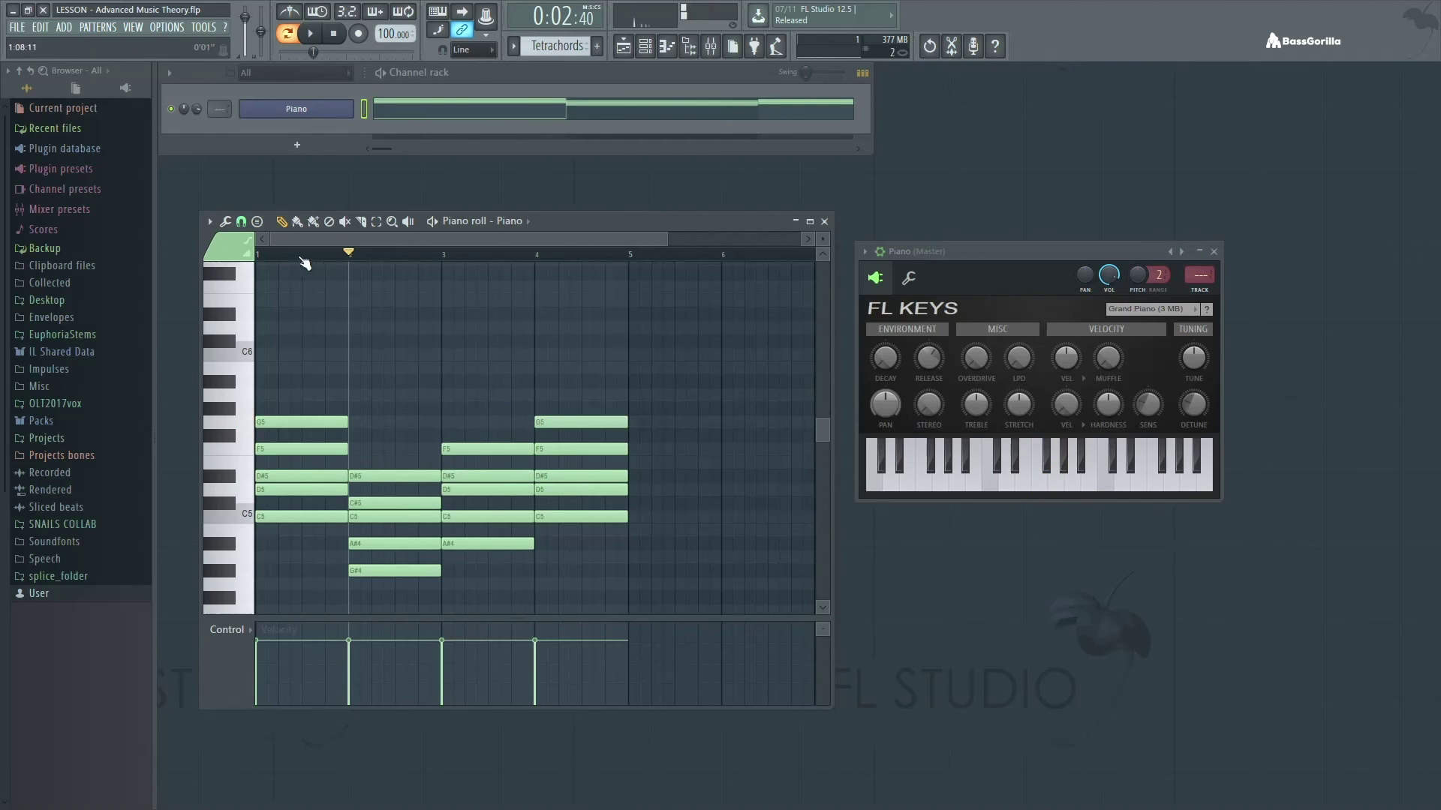
click(255, 256)
scroll(338, 346, down, 10)
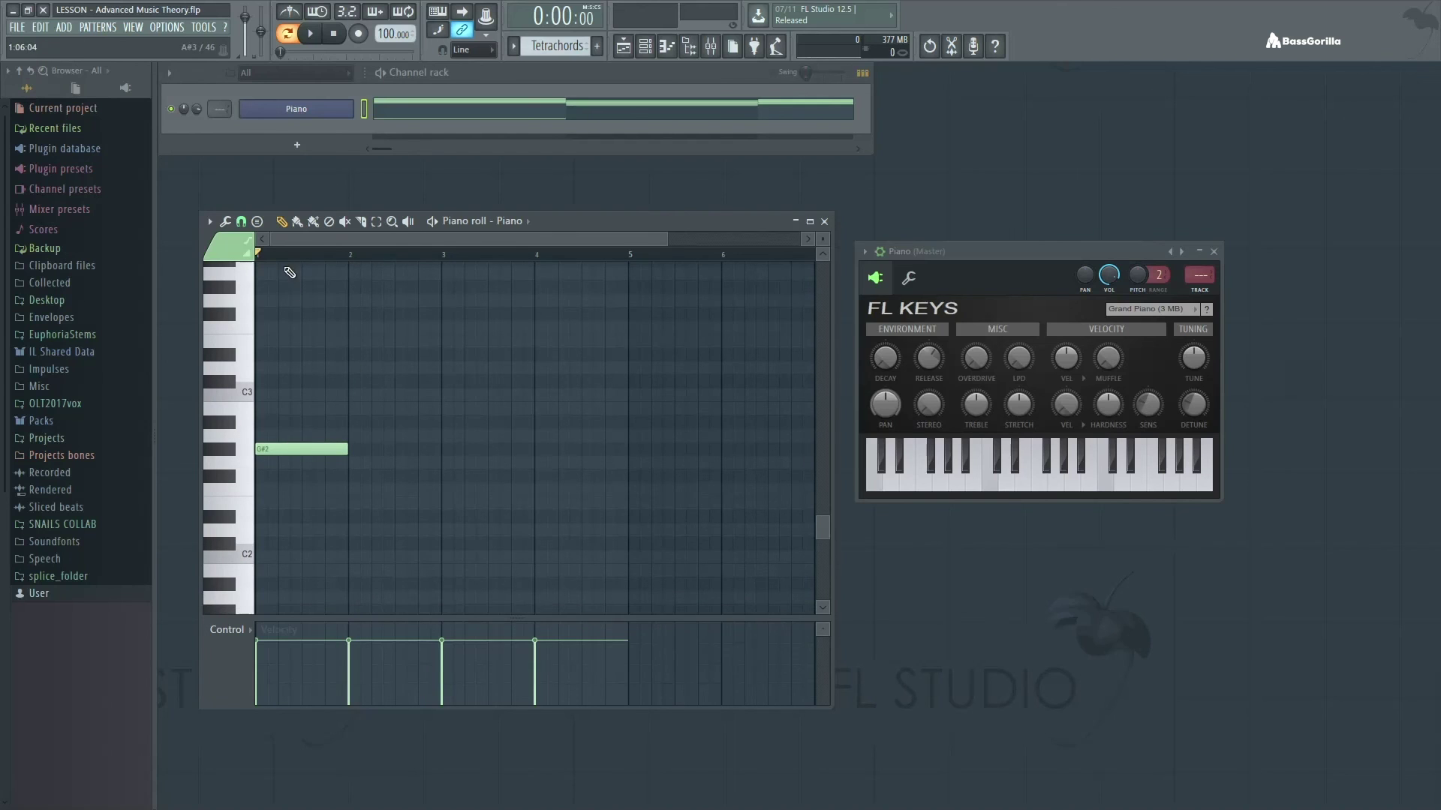
Step: Add A#2, C3 and A#2 bass notes in bars 2–4 under G#2 and play everything
scroll(311, 363, up, 7)
key(space)
scroll(333, 405, down, 7)
key(space)
click(357, 462)
key(space)
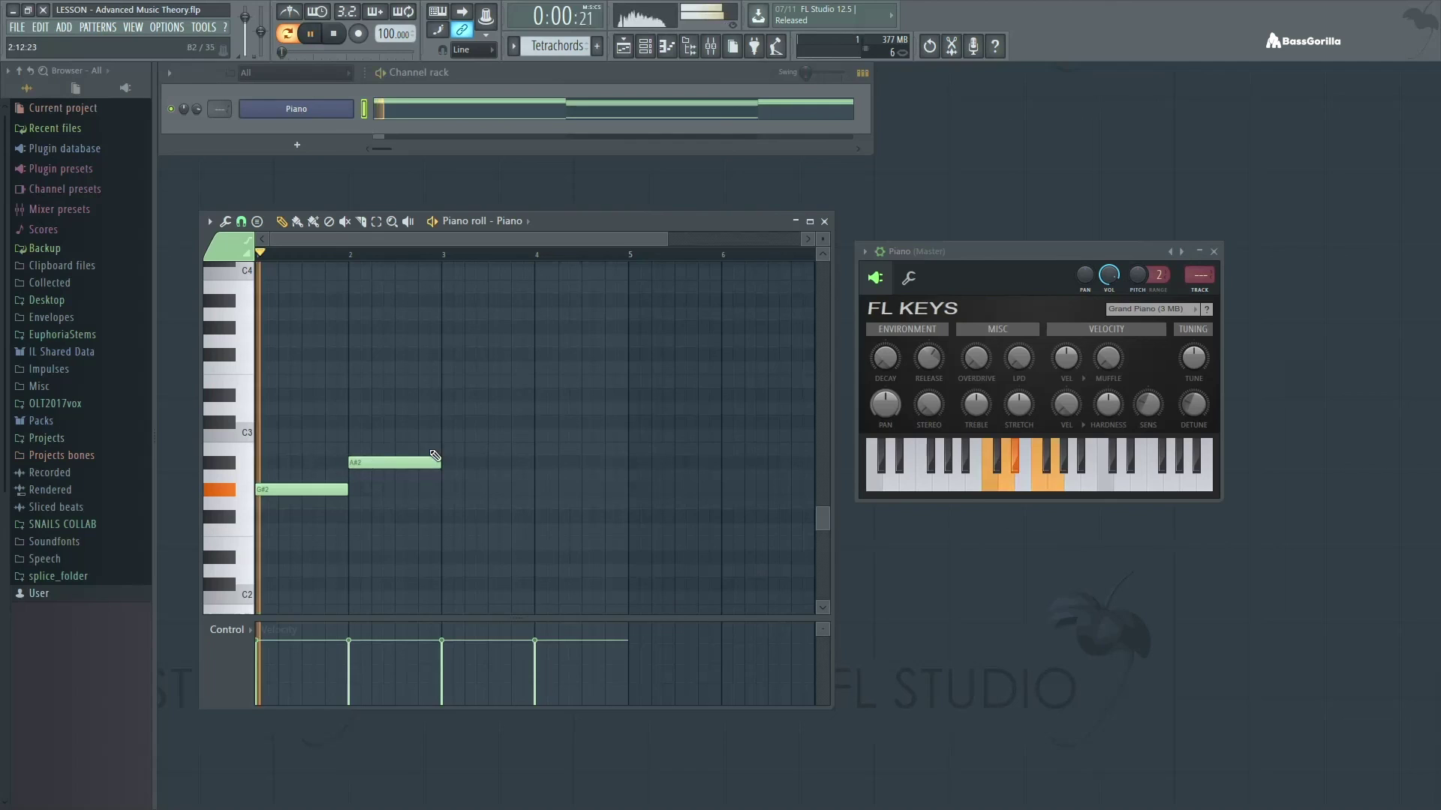
click(450, 435)
click(545, 463)
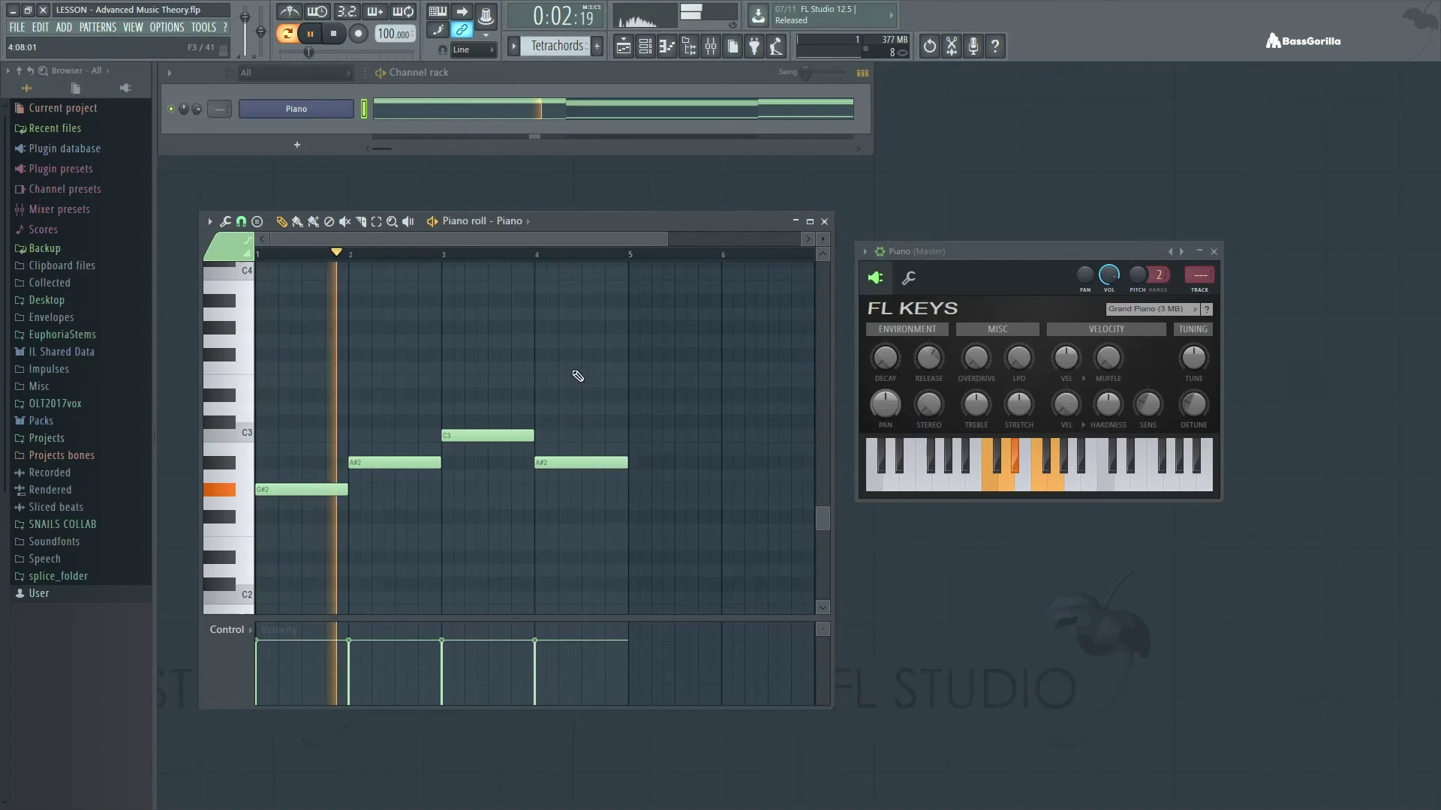
scroll(578, 373, up, 7)
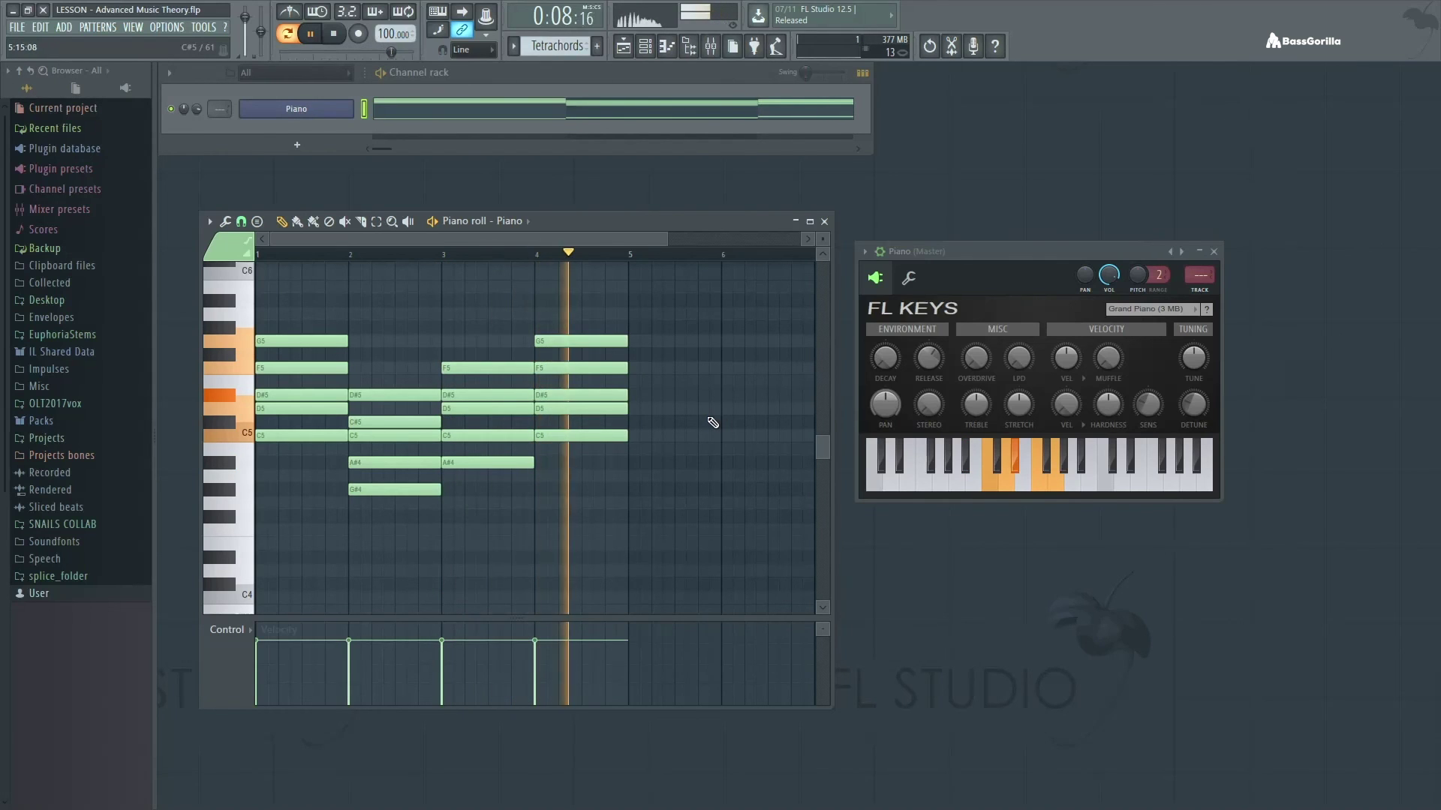
key(space)
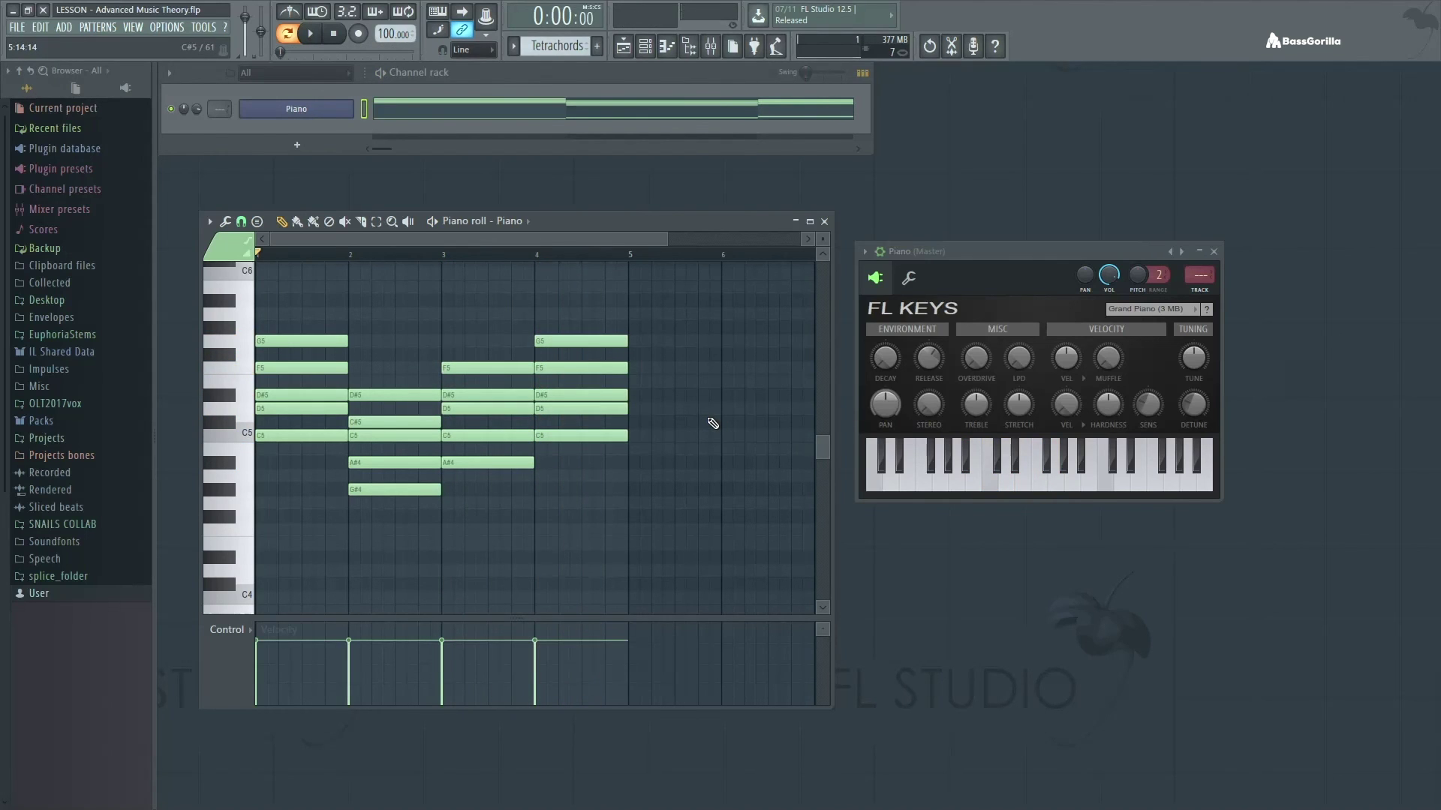